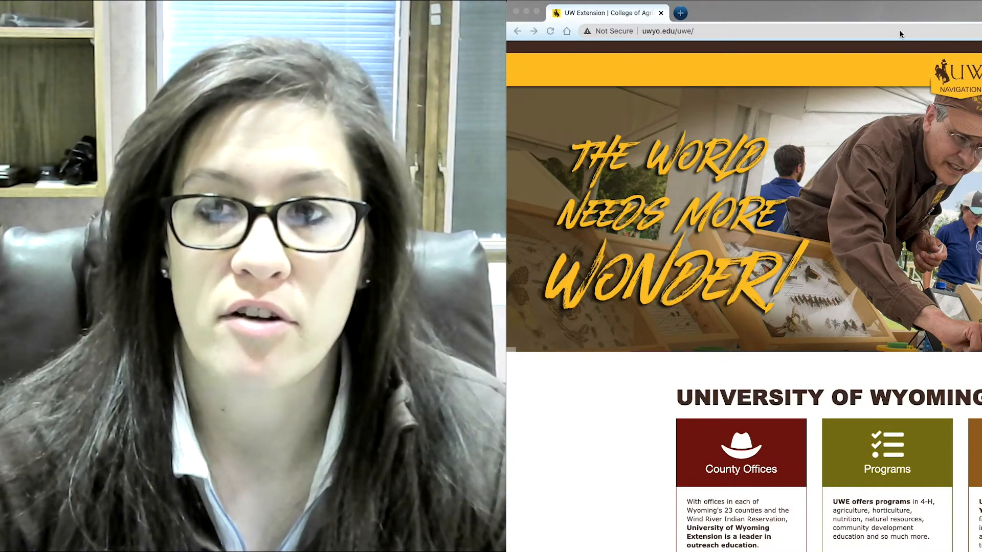
# Go to uwyo.qualtrics.com and log on with the filled-in university credentials
pyautogui.click(900, 32)
pyautogui.write('u')
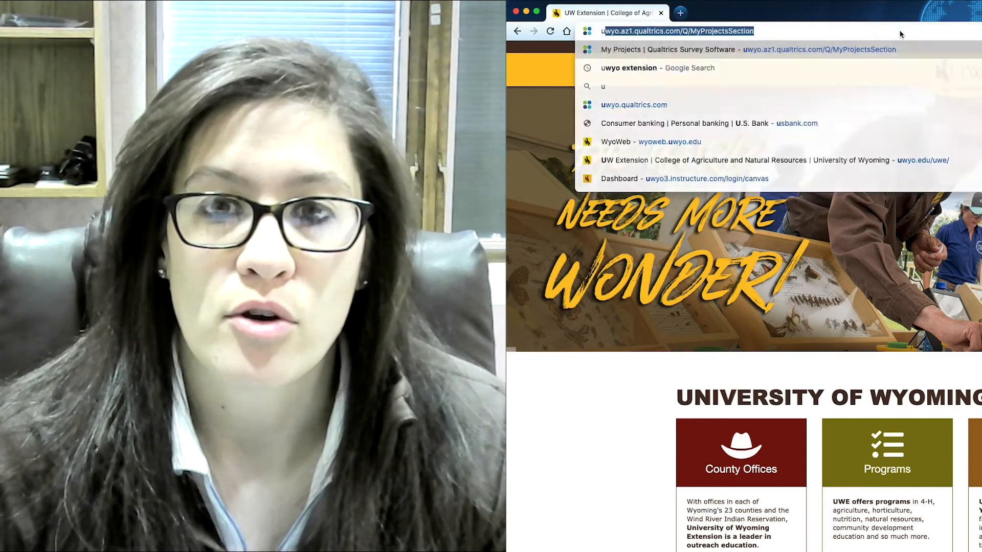
pyautogui.write('wyo.qualtrics.c')
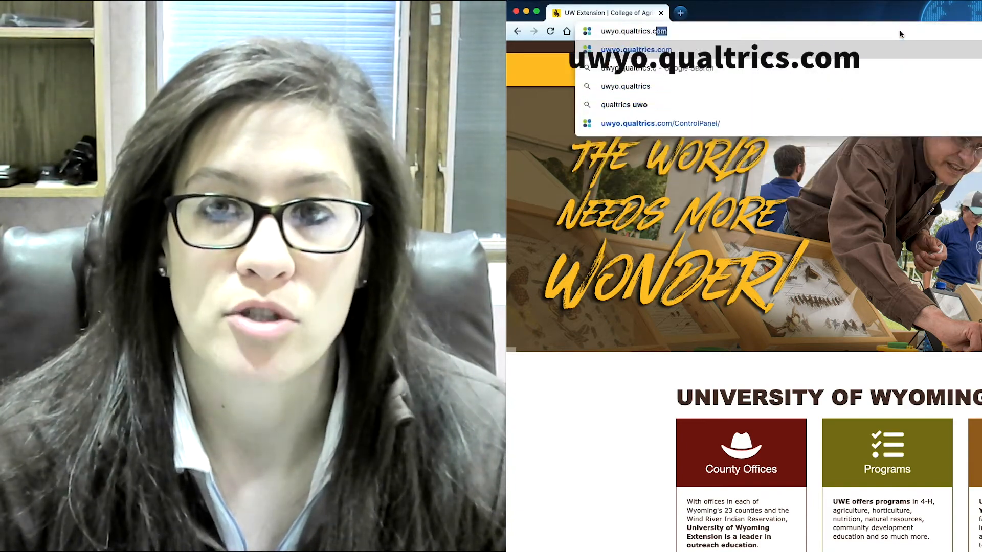
pyautogui.press('Return')
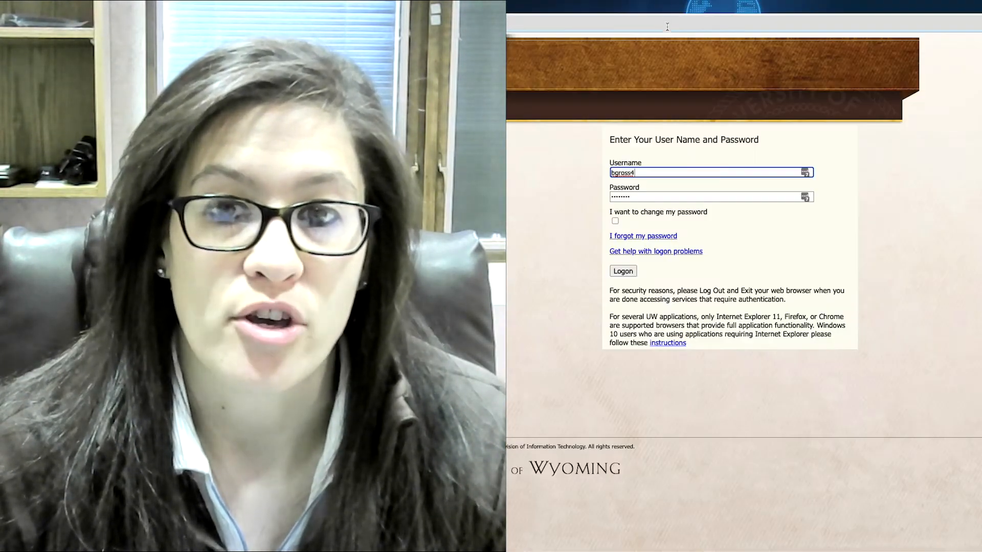
pyautogui.click(629, 272)
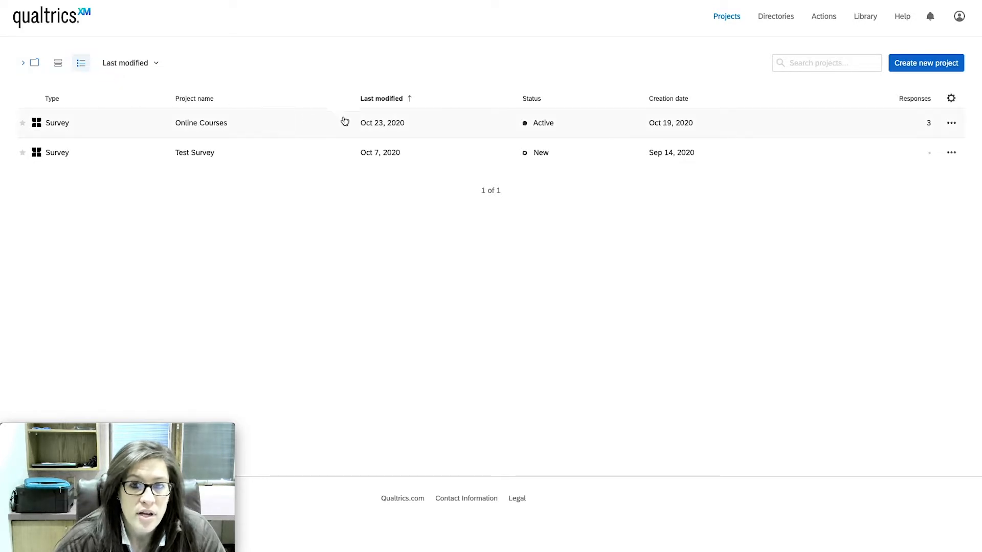
# Look at the Test Survey project's options, and open the contact directories to view the available list types
pyautogui.click(951, 153)
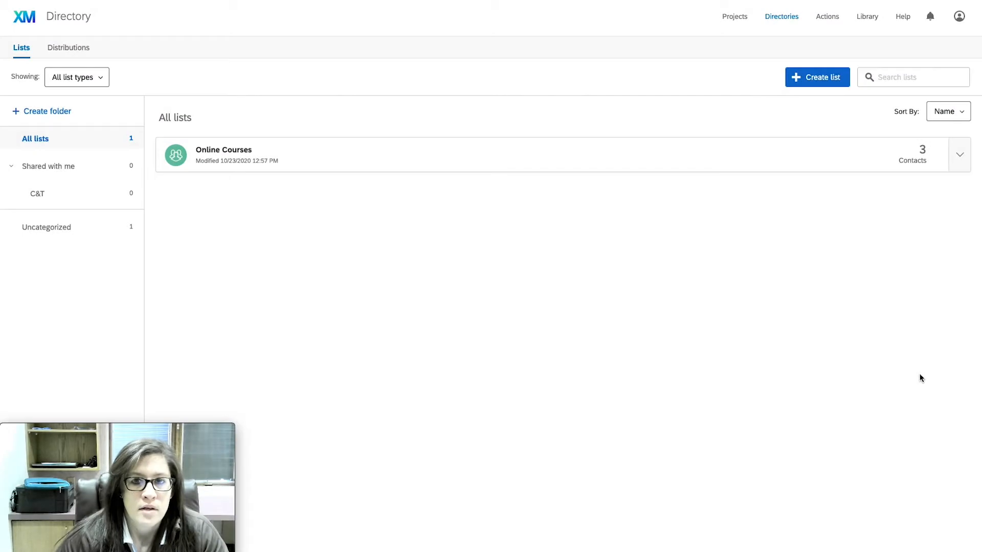
pyautogui.click(787, 22)
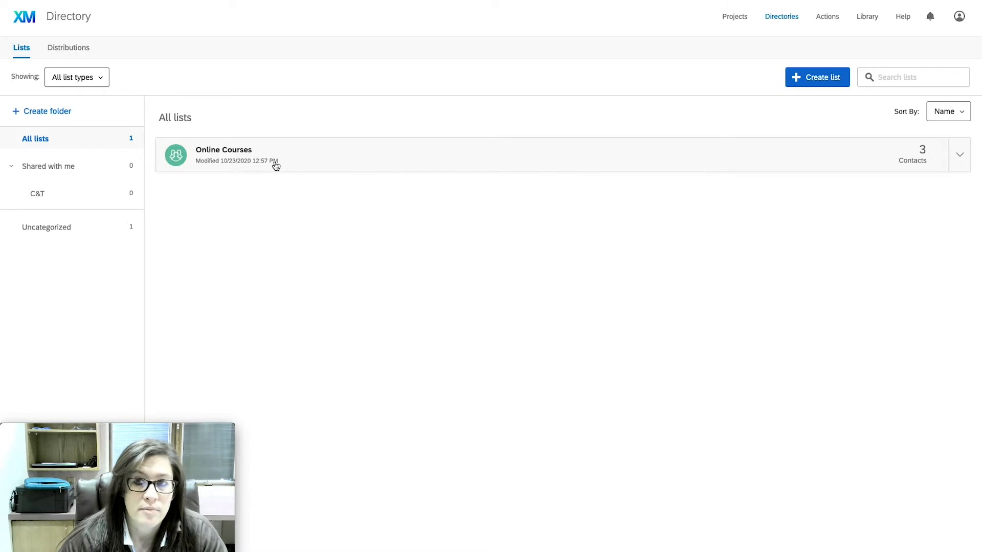
pyautogui.click(85, 84)
pyautogui.click(89, 131)
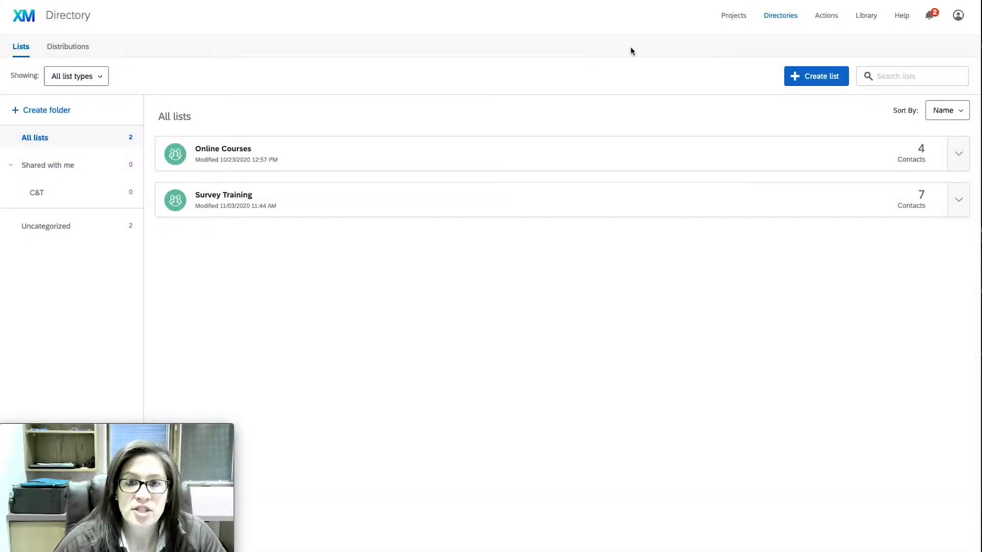
# Open the actions overview and examine the disable prompt and further options of the Send Email to Respondent action, leaving both without changes
pyautogui.click(826, 16)
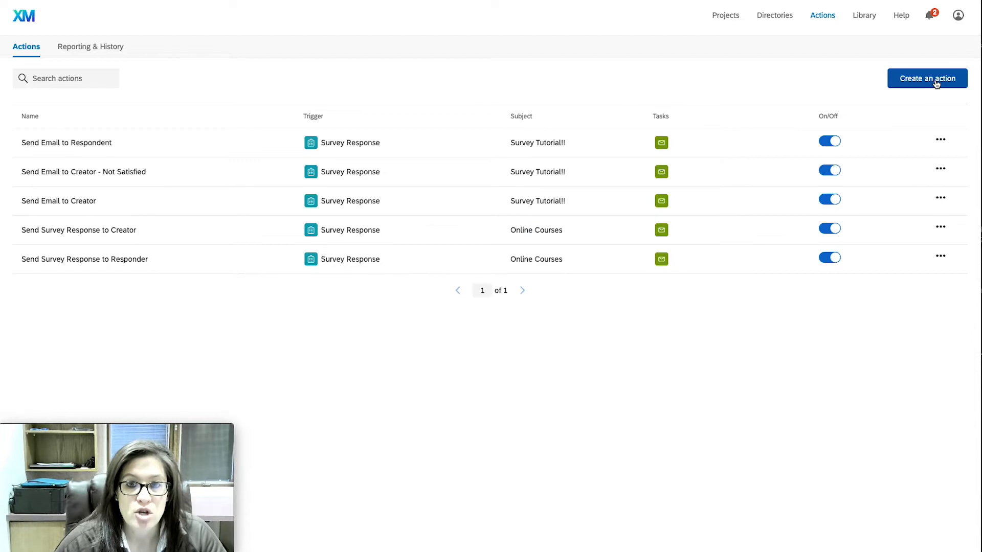
pyautogui.click(831, 145)
pyautogui.click(648, 317)
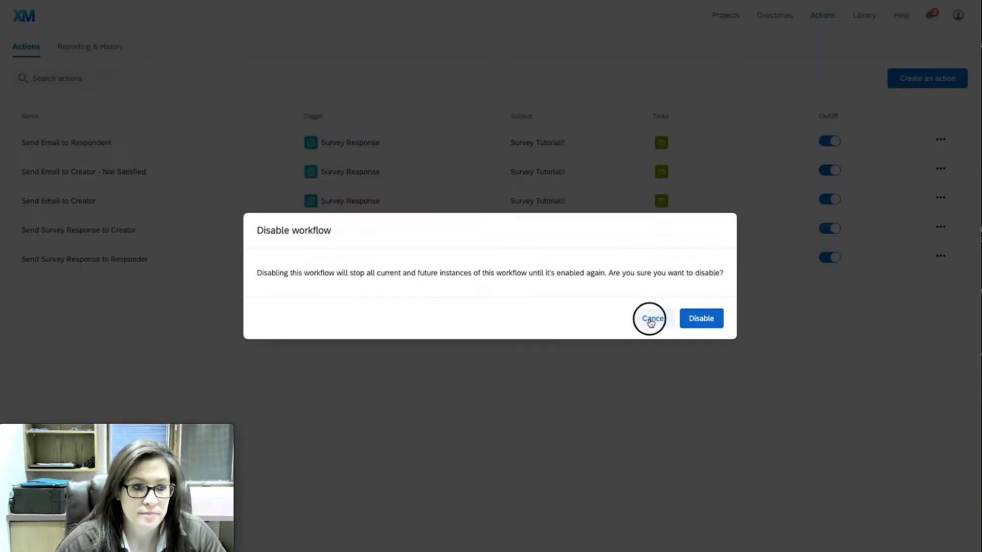
pyautogui.click(940, 139)
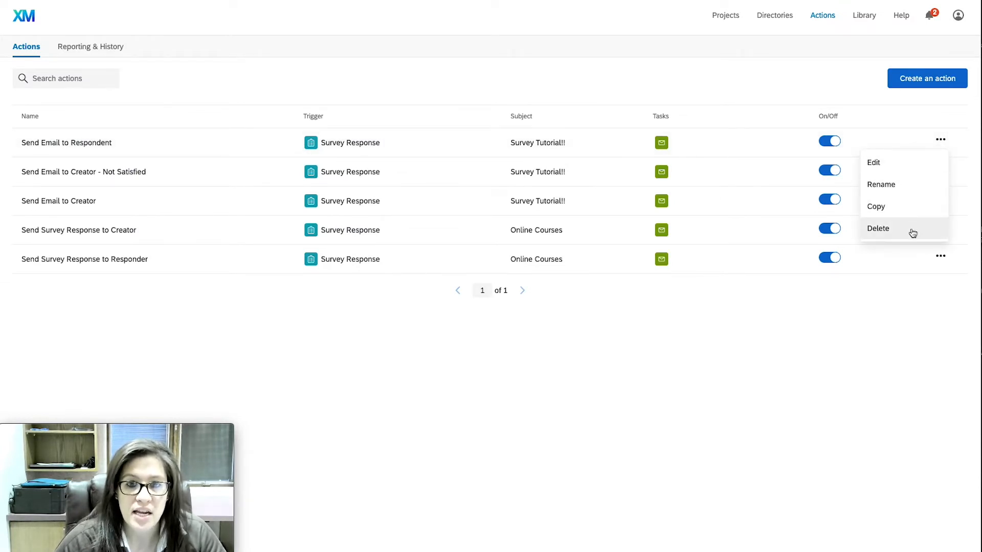
pyautogui.click(855, 87)
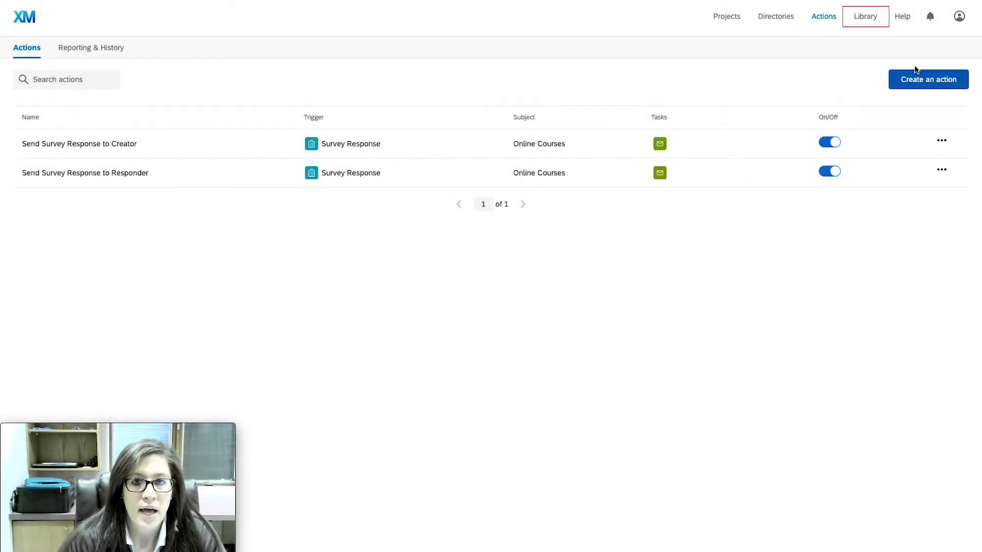
# Open the survey library, view the Qualtrics support information, and close it
pyautogui.click(870, 19)
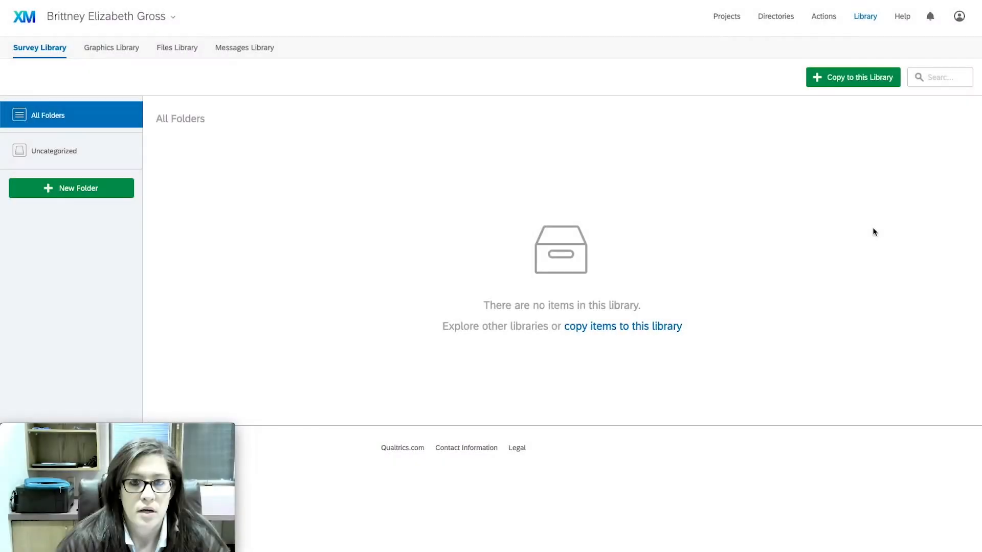
pyautogui.click(901, 17)
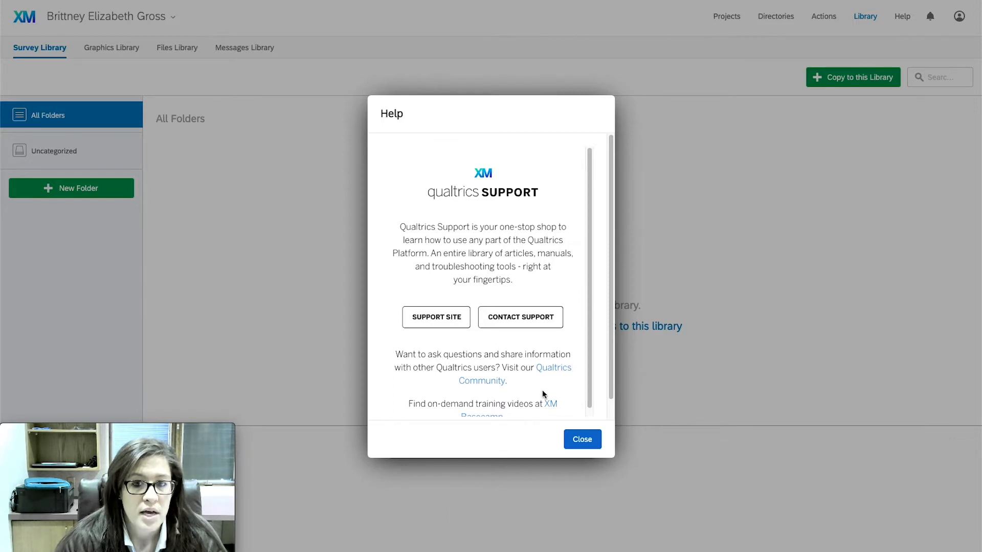
pyautogui.click(581, 440)
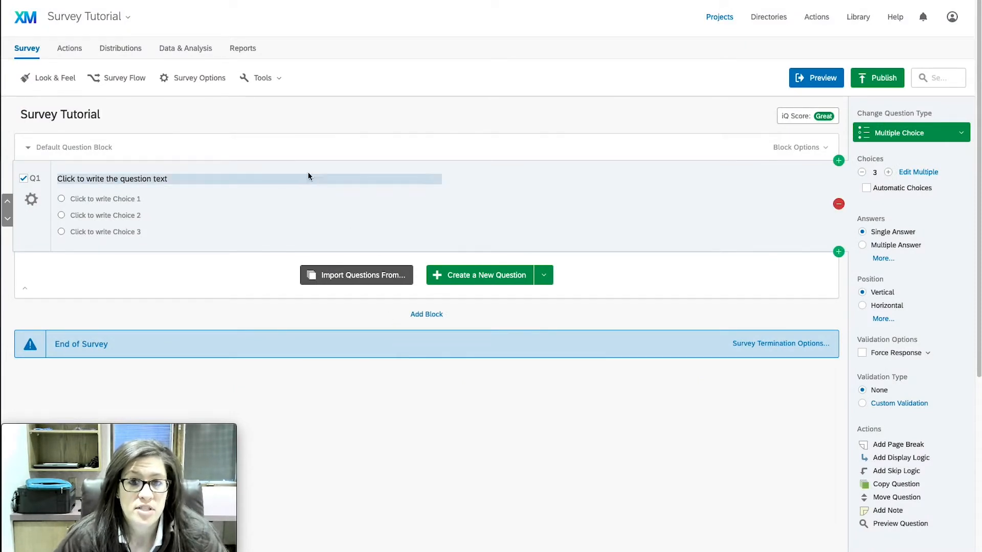
# Open the survey's Look and Feel settings and select the UW Covid theme
pyautogui.click(57, 79)
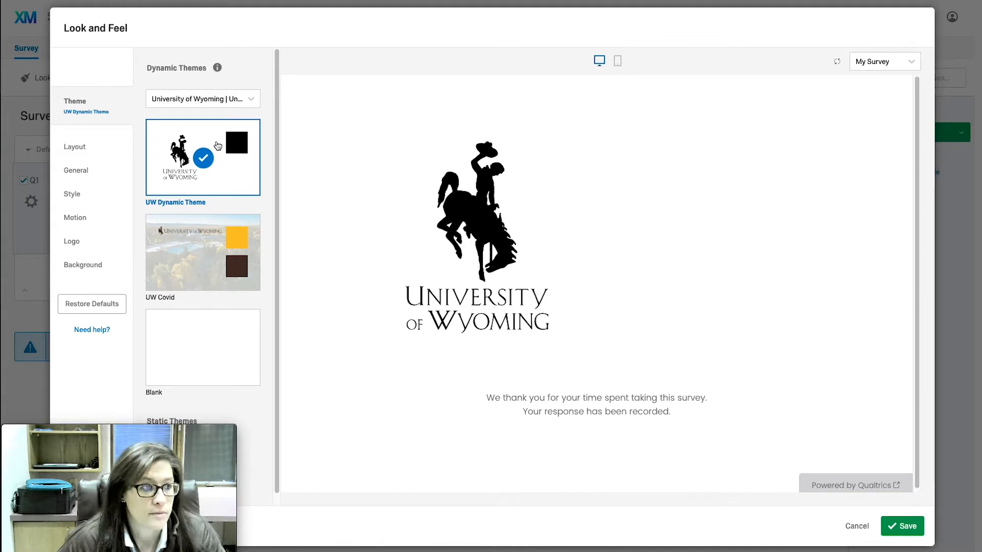
pyautogui.click(210, 256)
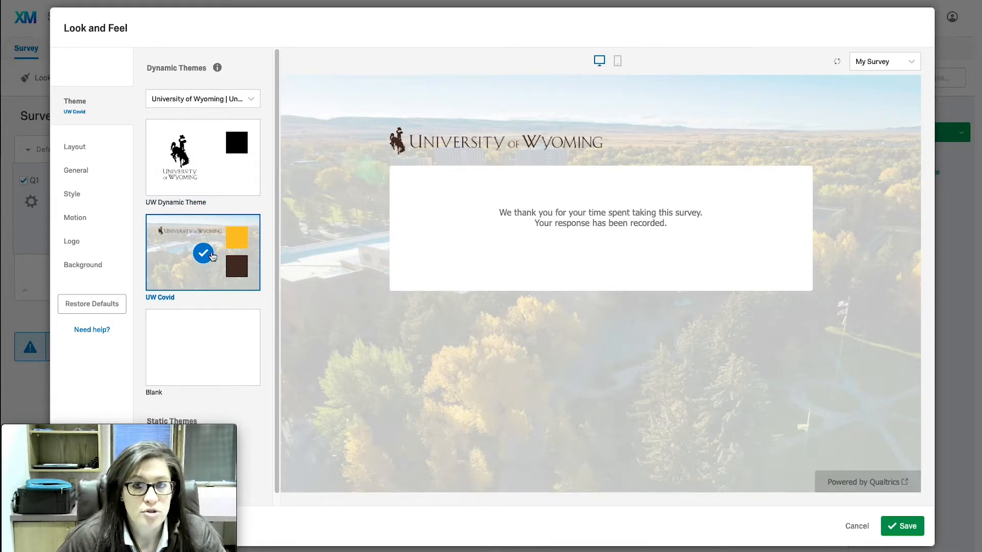
# Try the preset themes Glacier Mountains, Cherry Tree and Mountain Valleys on the survey
pyautogui.click(183, 103)
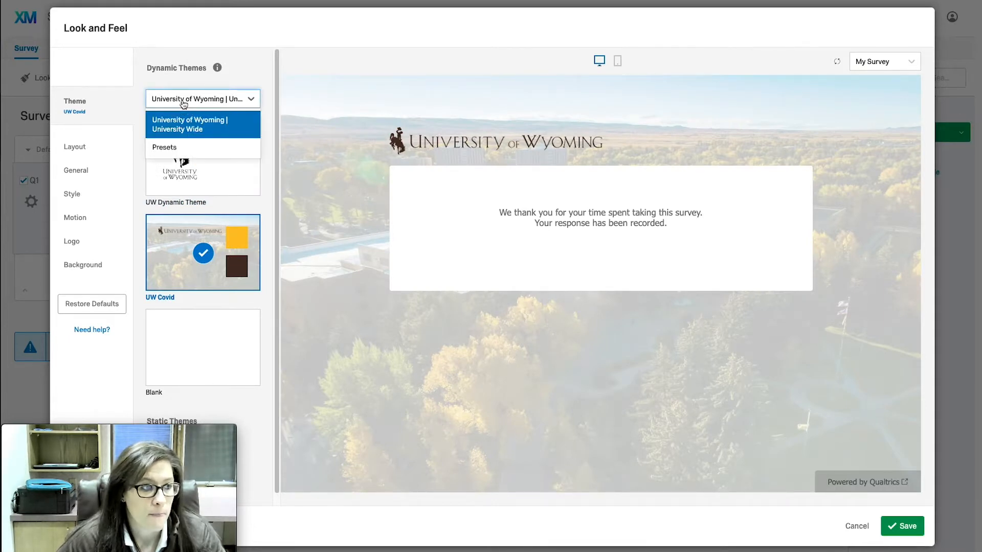
pyautogui.click(188, 150)
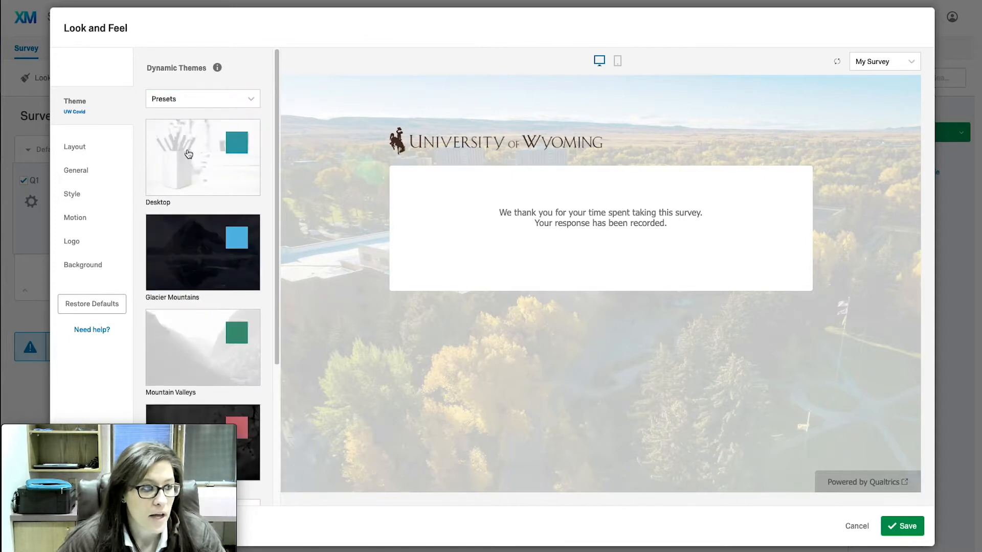
pyautogui.scroll(-2, 188, 153)
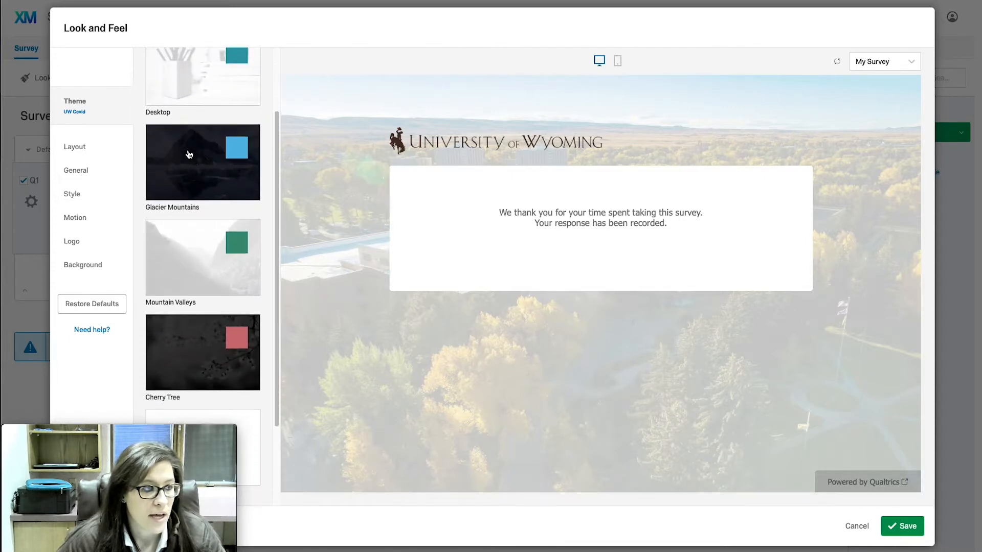
pyautogui.click(188, 154)
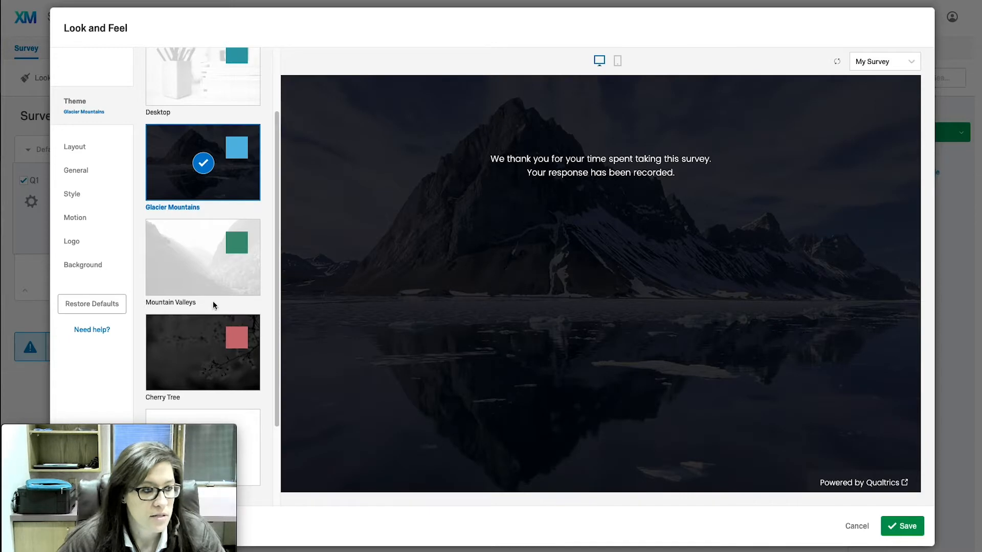
pyautogui.click(211, 351)
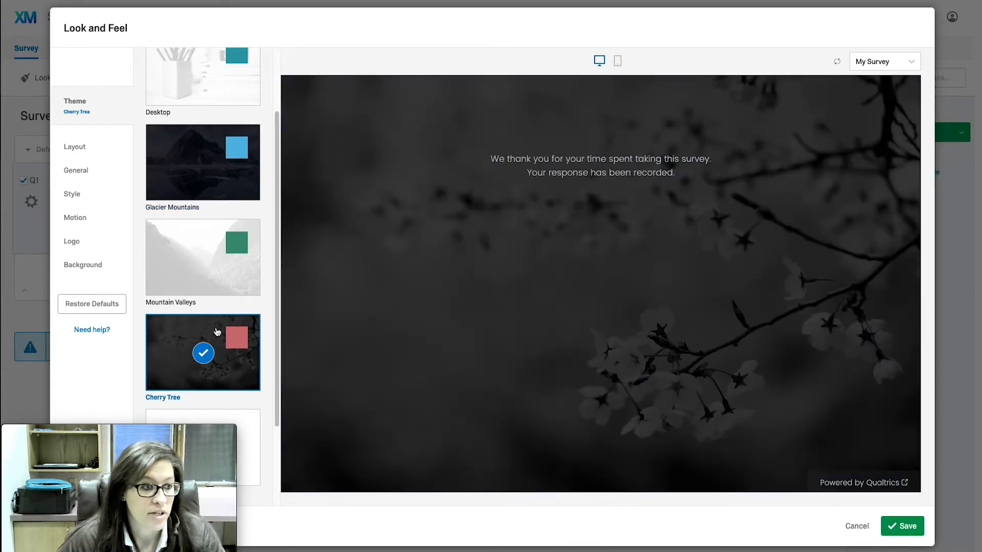
pyautogui.click(212, 284)
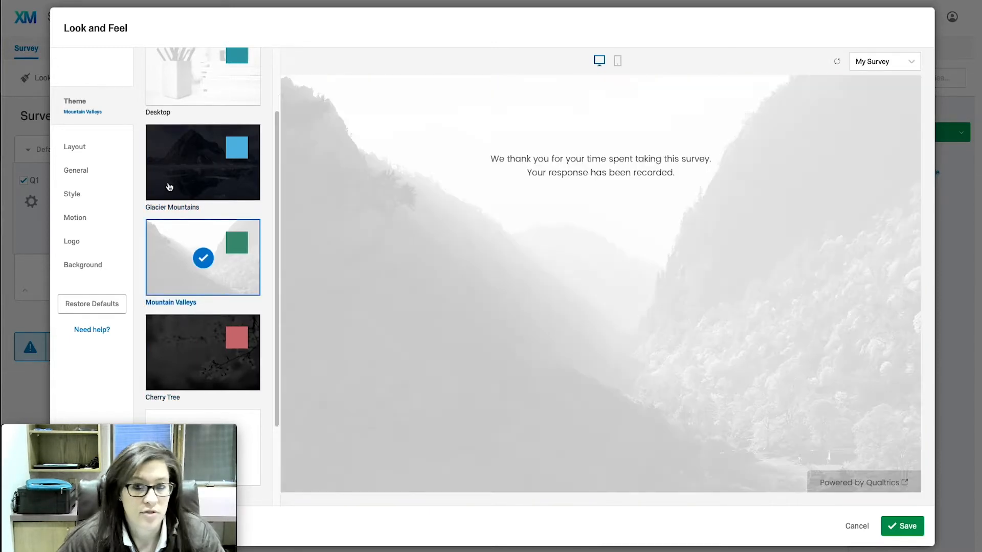
pyautogui.scroll(2, 169, 188)
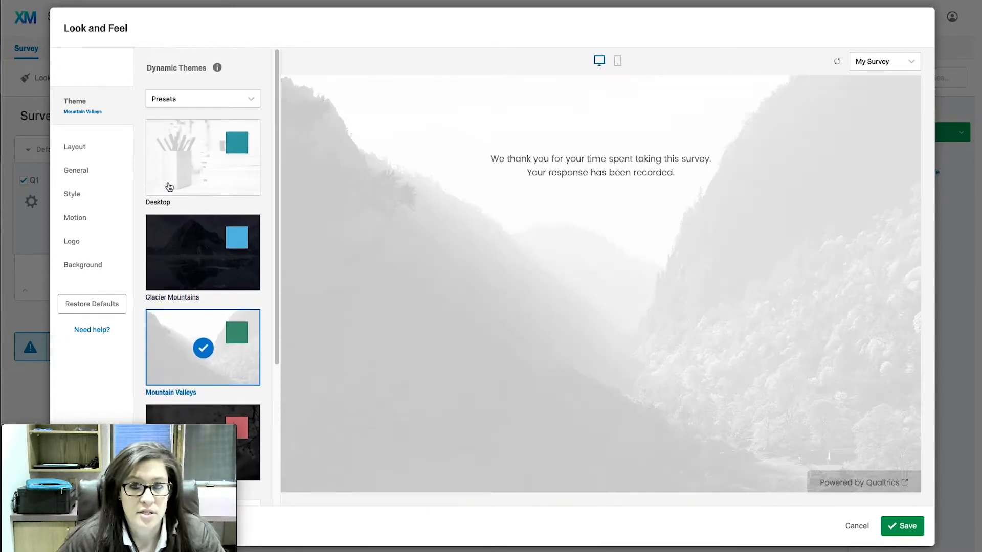
# Apply the UW Covid theme from the University of Wyoming University Wide set and switch the survey layout to Modern
pyautogui.click(178, 110)
pyautogui.click(180, 123)
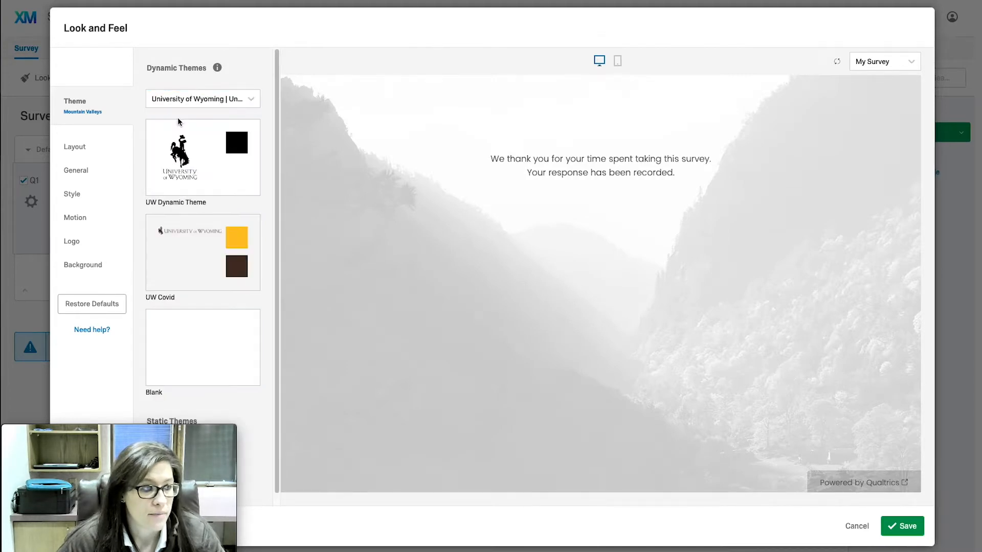
pyautogui.click(212, 328)
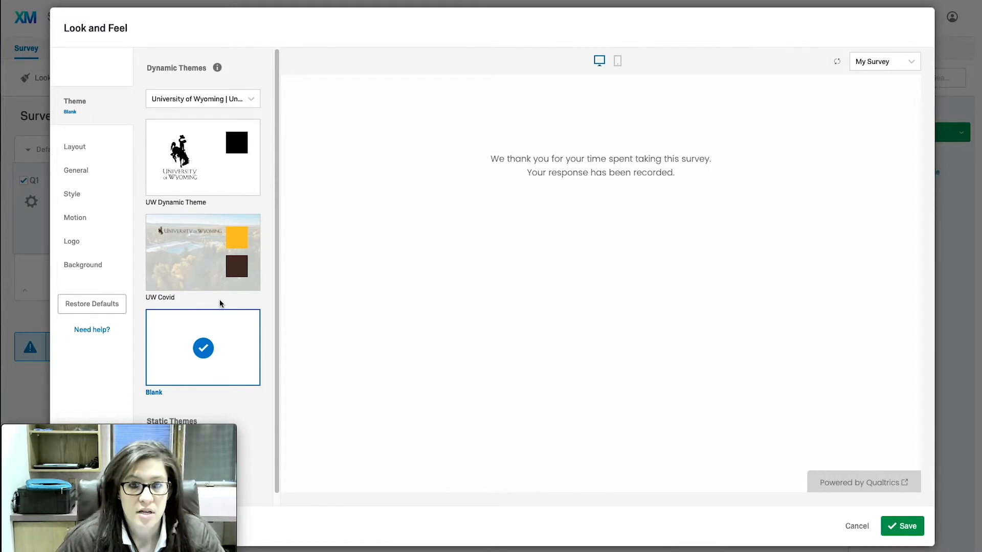
pyautogui.click(198, 246)
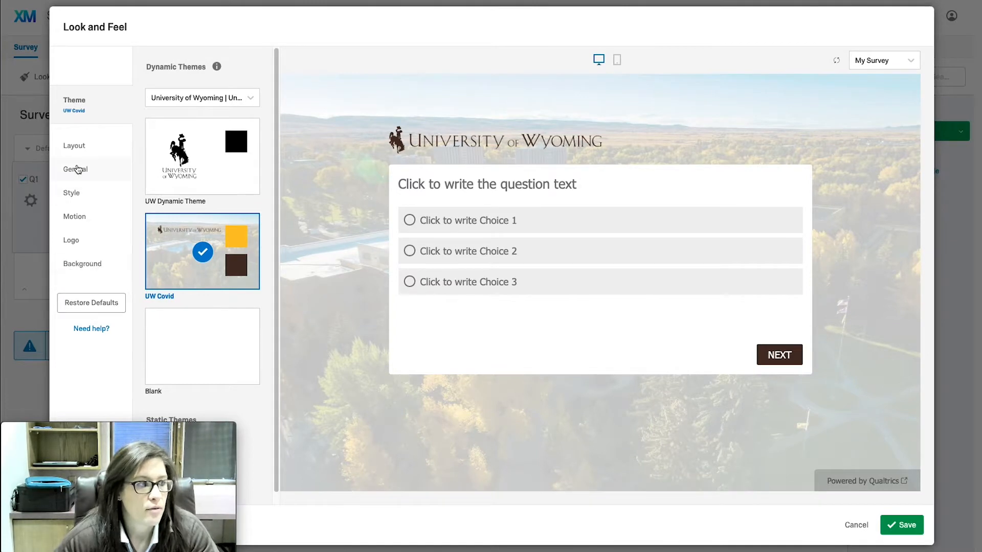
pyautogui.click(74, 148)
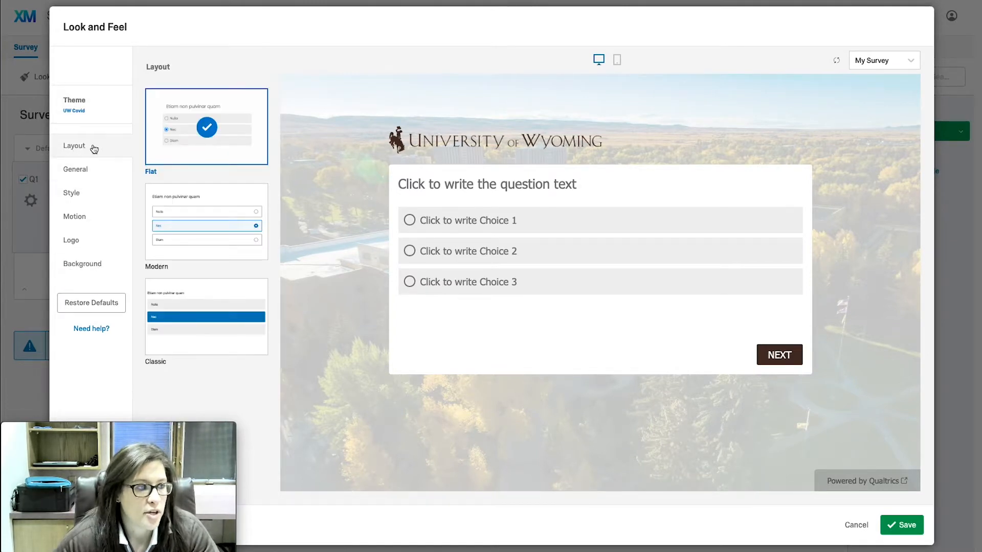
pyautogui.click(183, 208)
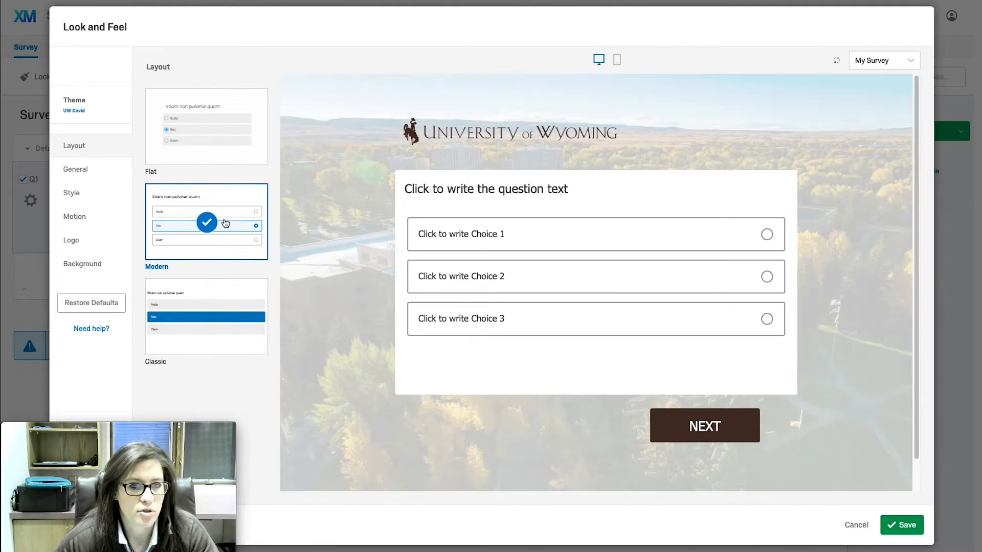
# Set the survey's next button text to NEXT and its previous button text to BACK
pyautogui.click(98, 172)
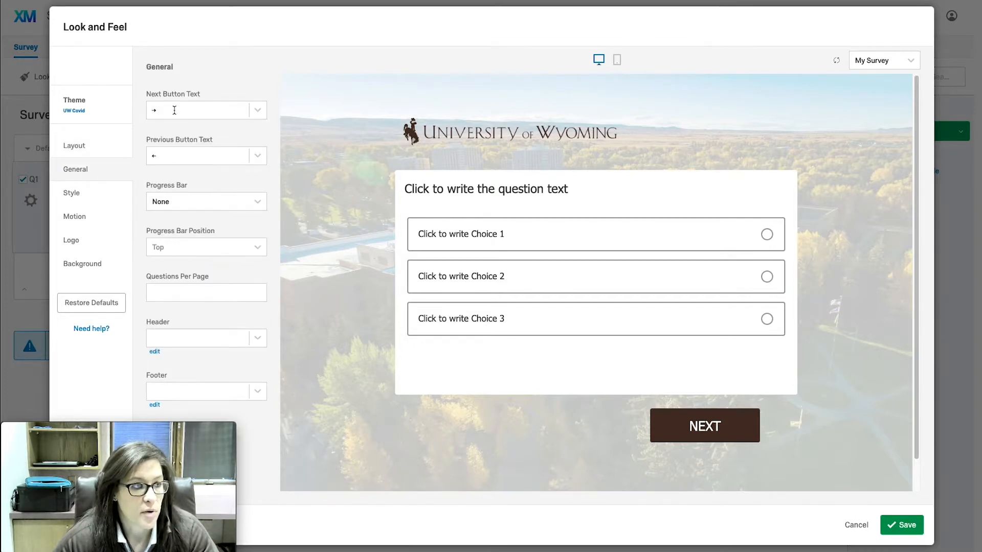
pyautogui.click(147, 110)
pyautogui.write('NEXT')
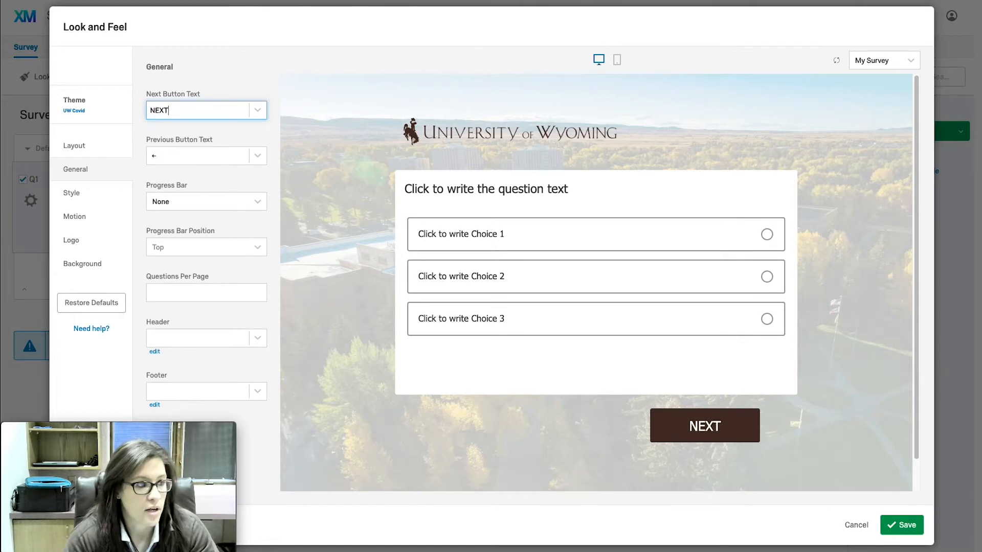
pyautogui.doubleClick(151, 155)
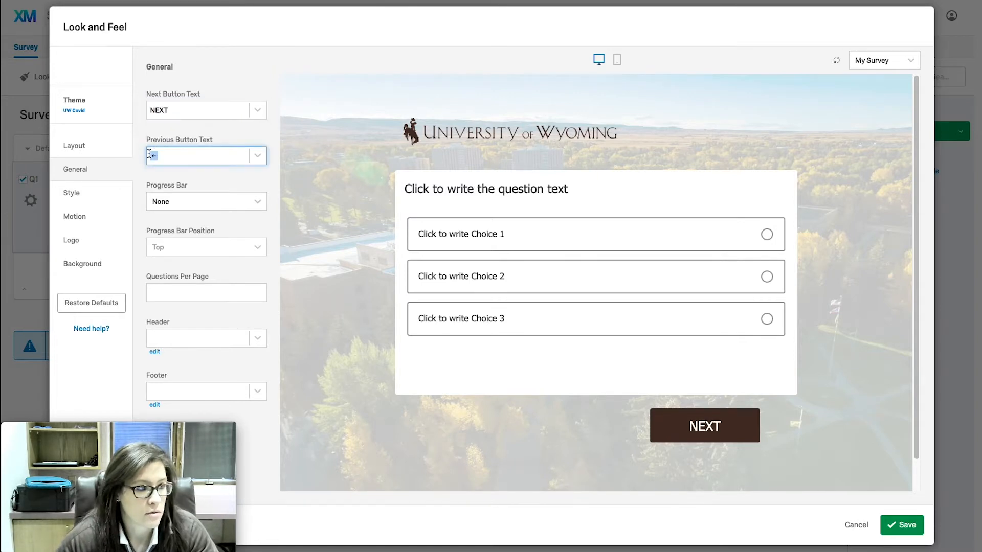
pyautogui.write('BACK')
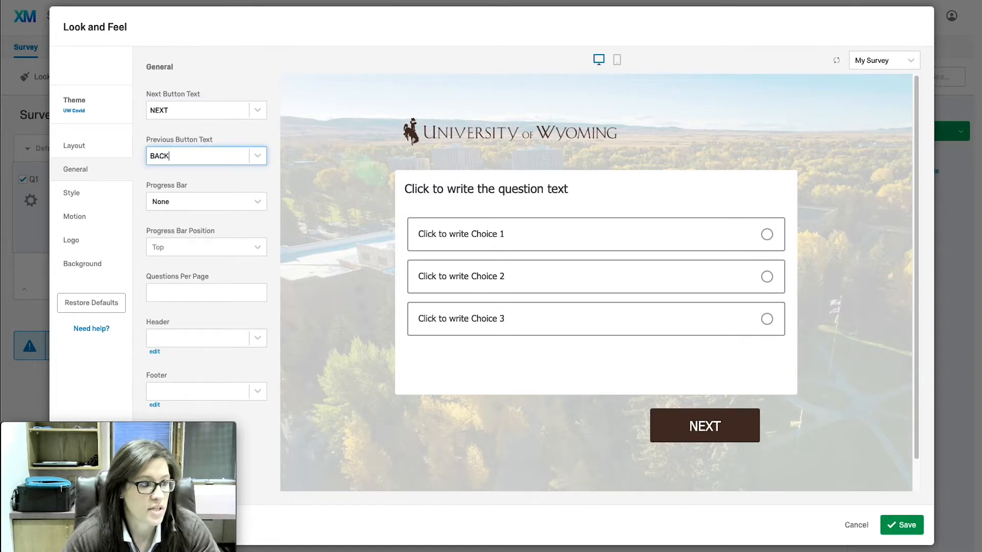
# Add a progress bar with text to the survey and set its position to Bottom
pyautogui.click(199, 207)
pyautogui.click(205, 240)
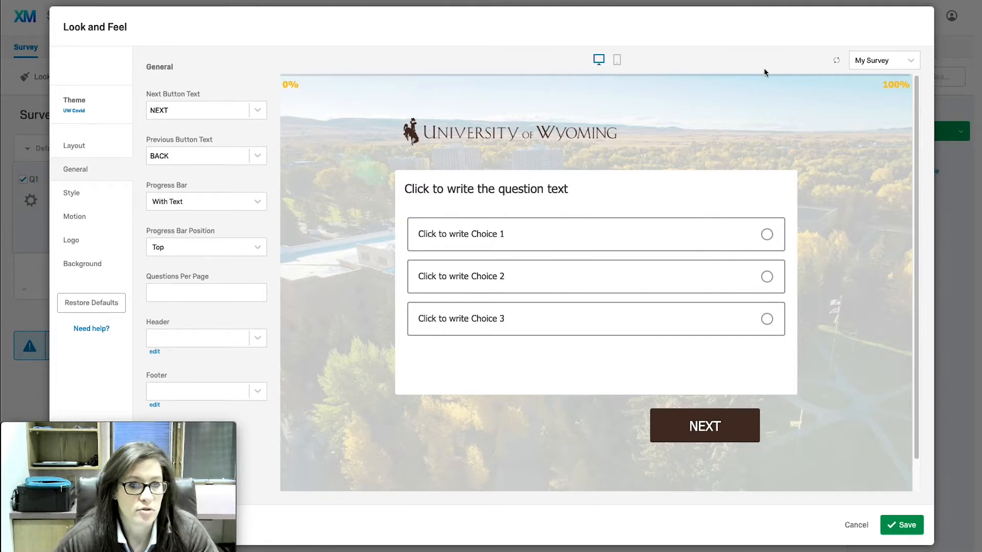
pyautogui.click(220, 248)
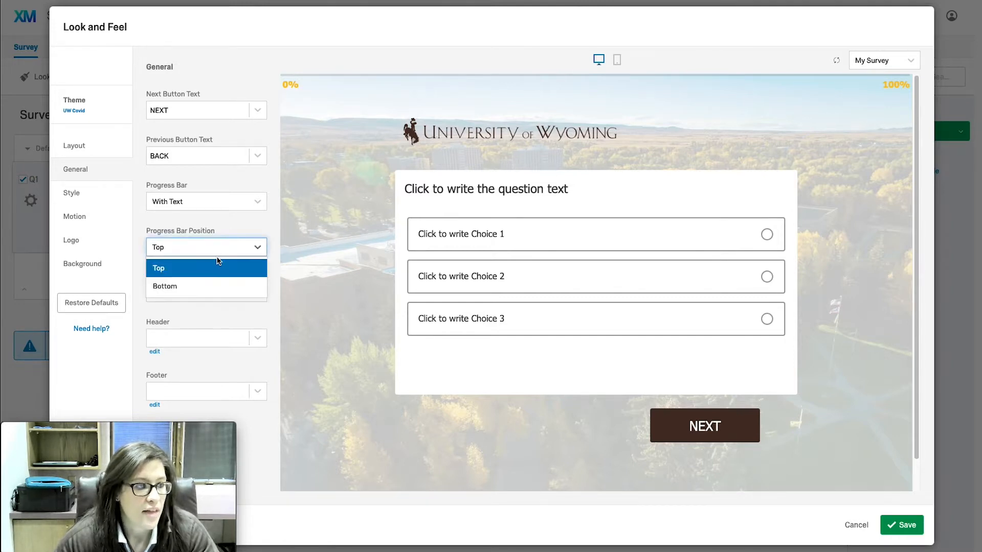
pyautogui.click(210, 286)
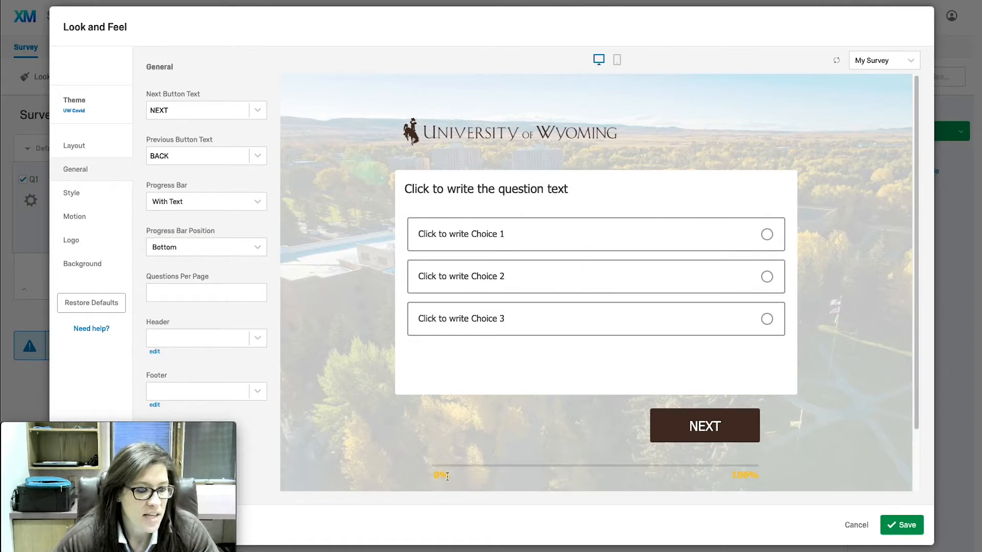
# Set the survey's progress bar to Without Text
pyautogui.click(204, 203)
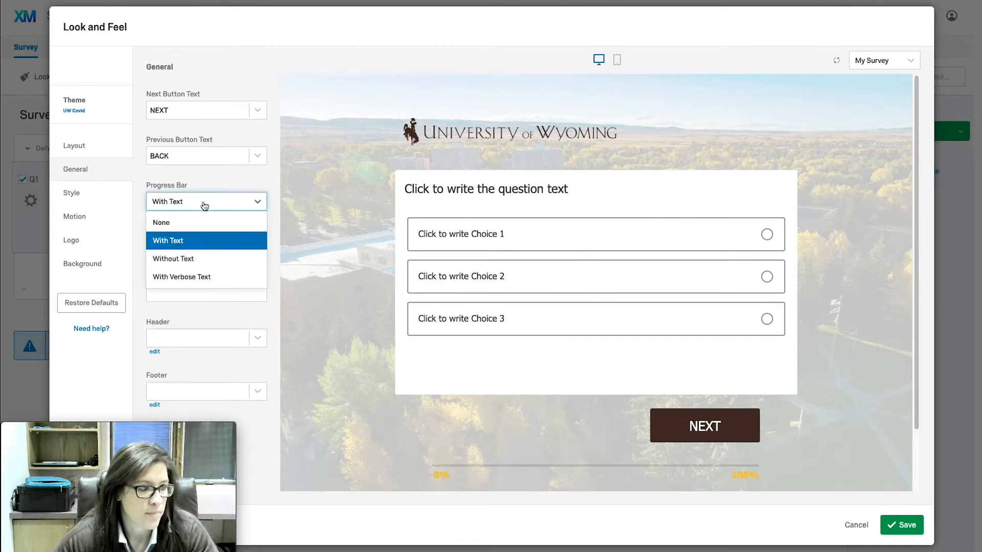
pyautogui.click(204, 259)
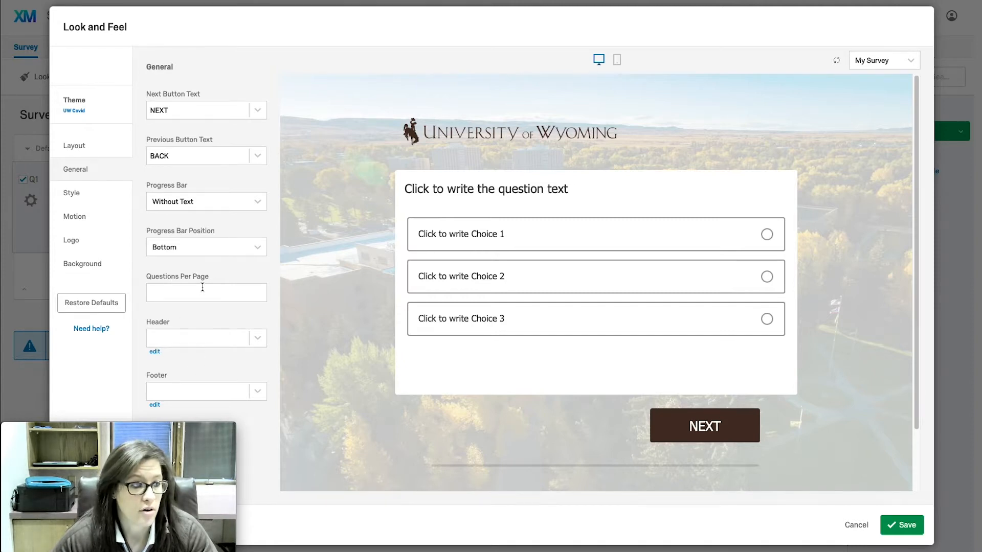
# Examine the survey's Style colors, Motion options, preview survey choices, Logo settings and Background type options
pyautogui.click(105, 198)
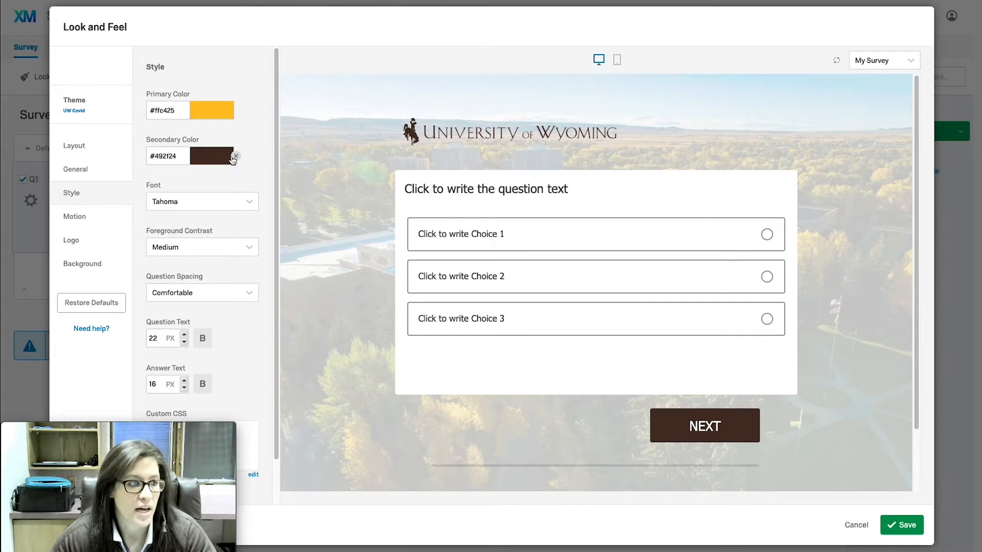
pyautogui.click(213, 110)
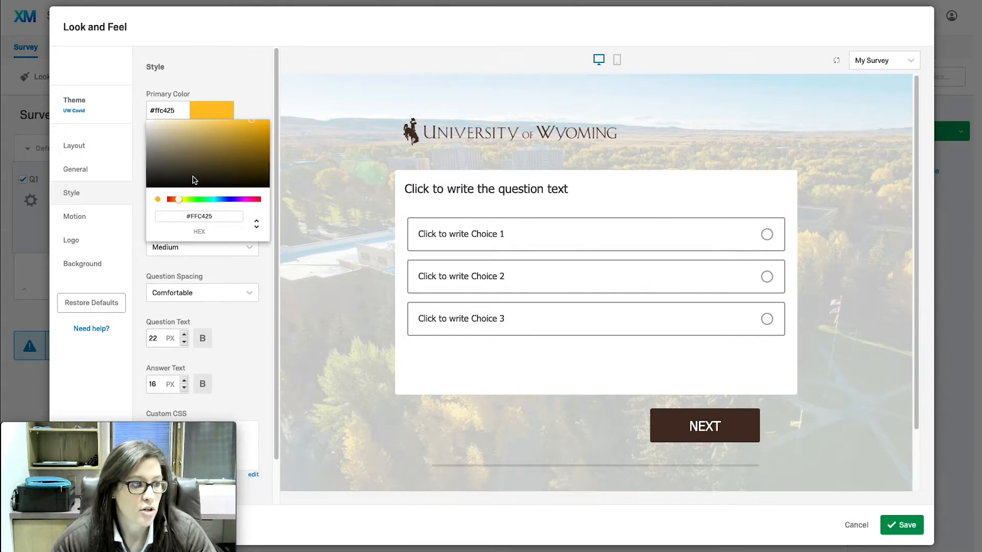
pyautogui.click(247, 91)
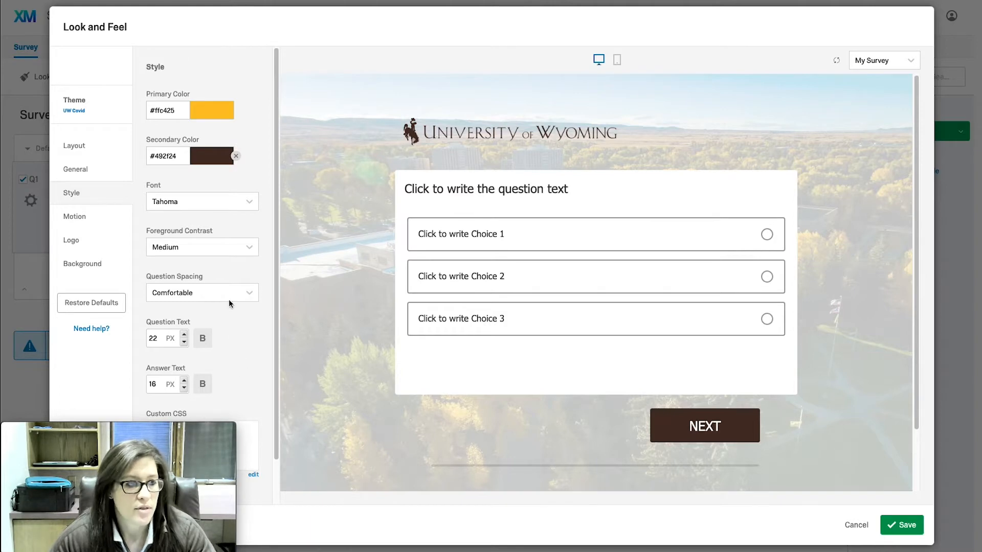
pyautogui.click(105, 220)
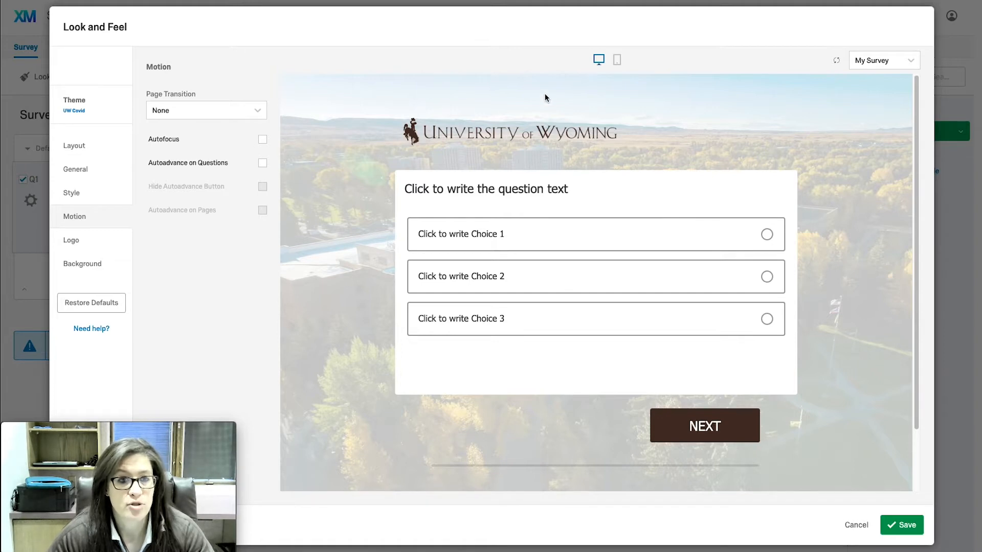
pyautogui.click(893, 65)
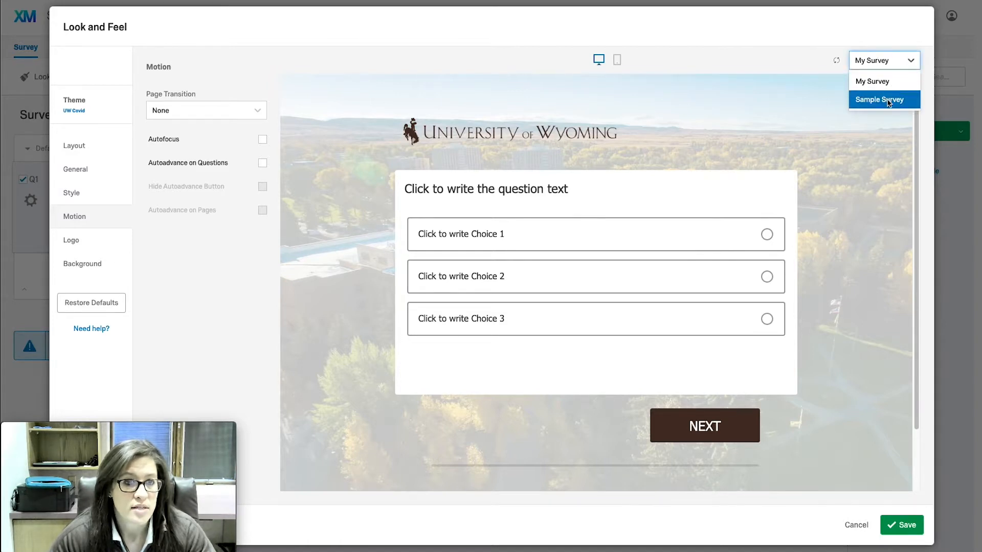
pyautogui.click(895, 64)
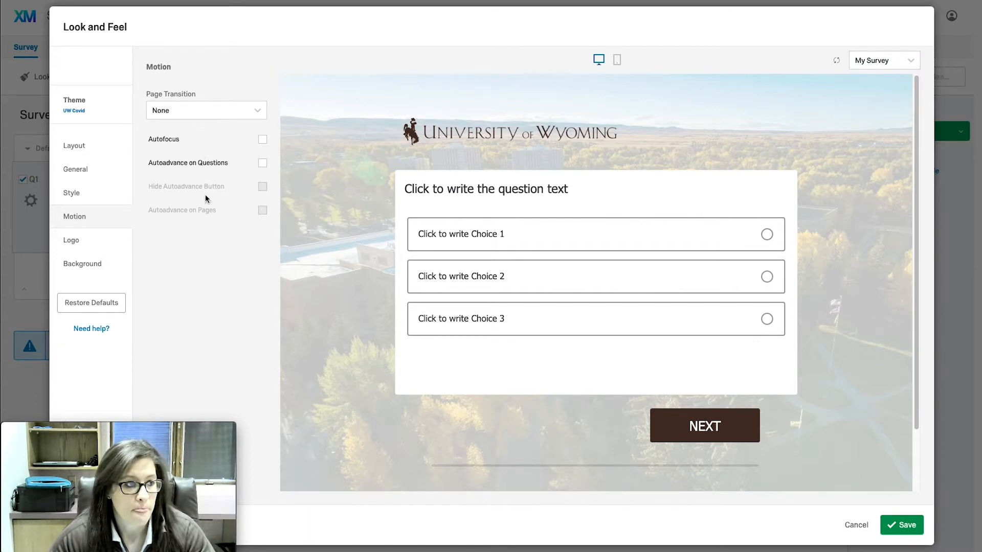
pyautogui.click(77, 246)
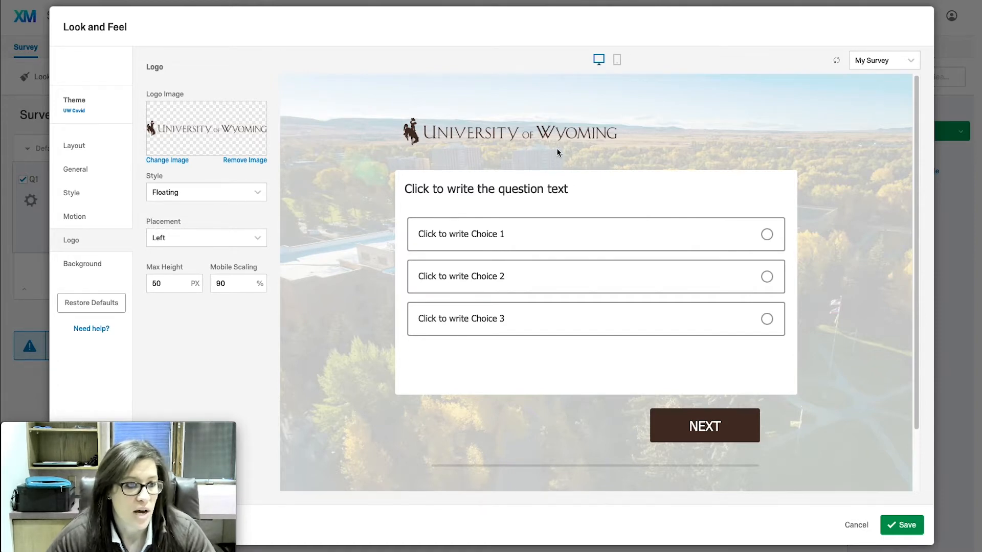
pyautogui.click(102, 266)
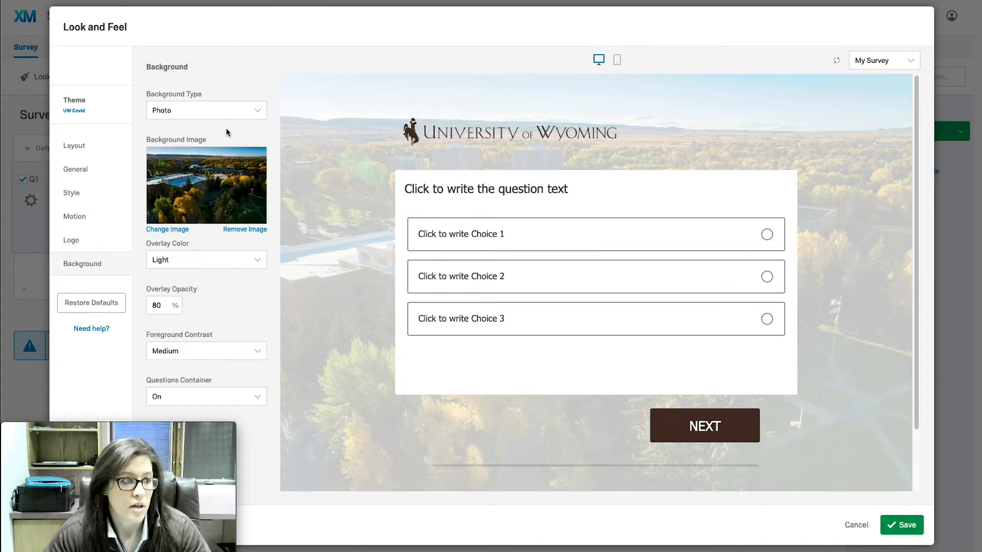
pyautogui.click(227, 113)
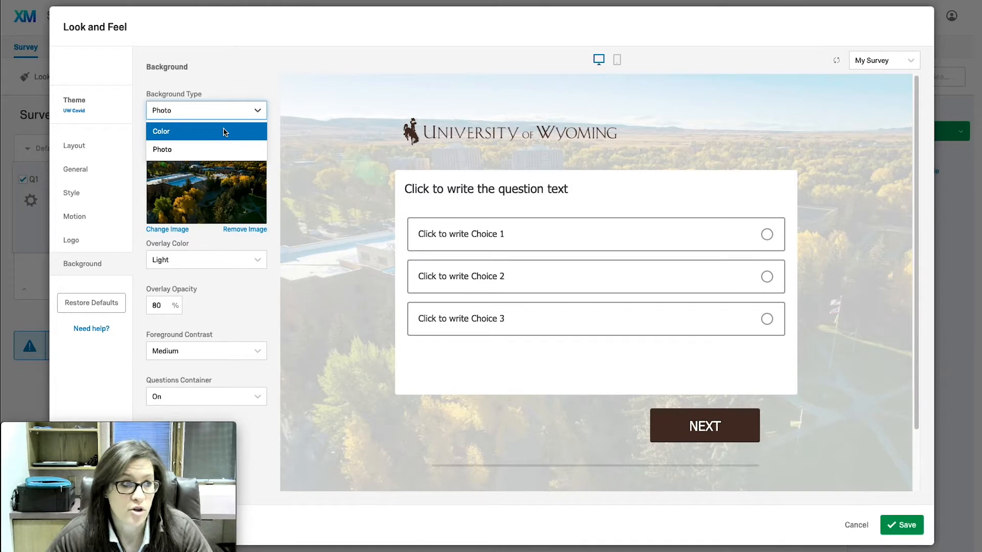
pyautogui.click(255, 117)
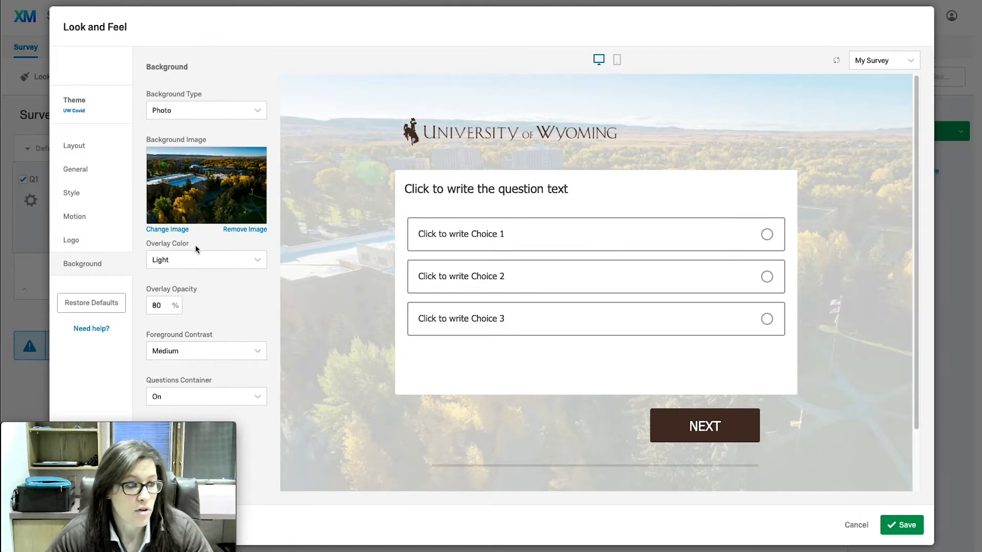
# Try a Dark overlay color on the survey's background photo and return it to Light
pyautogui.click(197, 257)
pyautogui.click(197, 298)
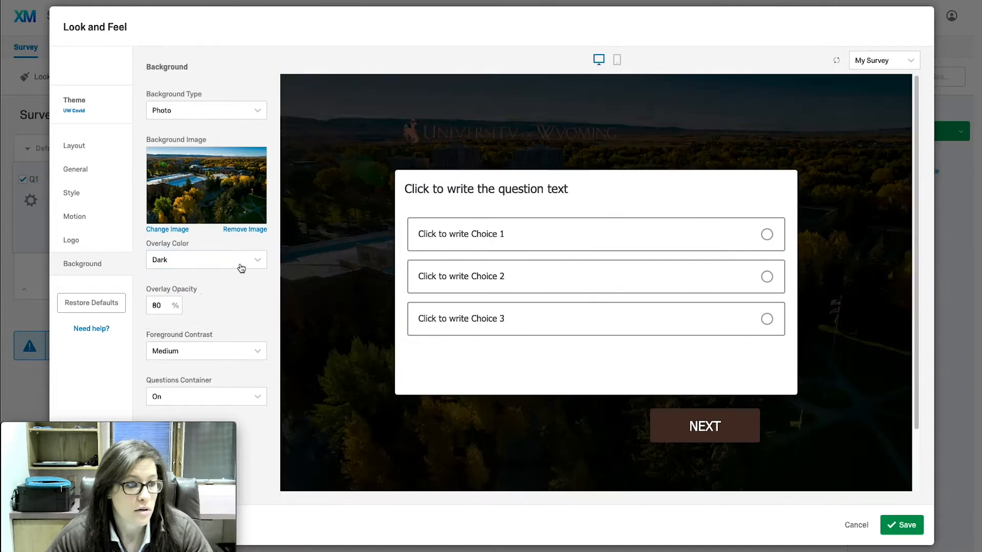
pyautogui.click(221, 261)
pyautogui.click(219, 316)
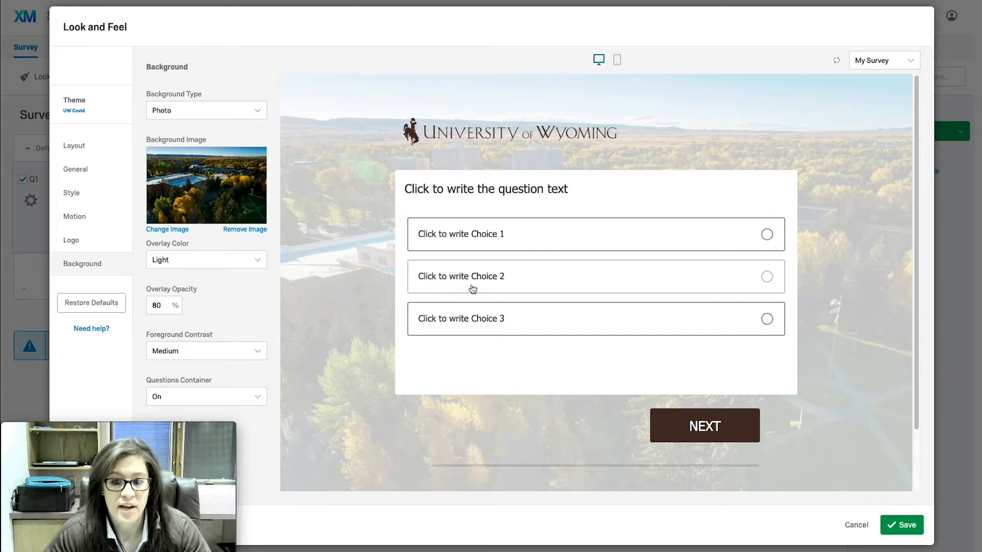
# Preview the survey's appearance on a mobile phone and return to the desktop preview
pyautogui.click(617, 60)
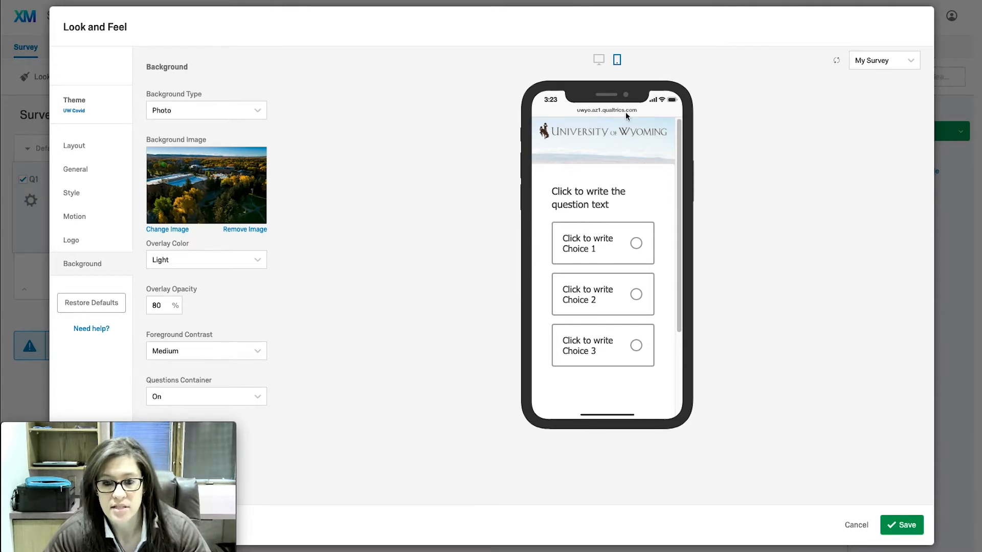
pyautogui.click(599, 59)
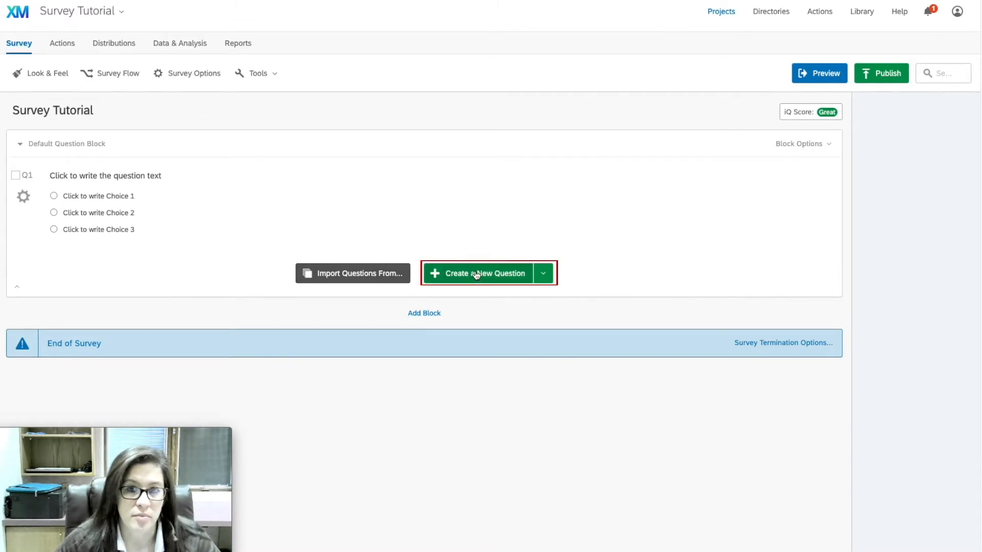
# Examine the question types available for Q1, including the Graphic, Multiple Choice, Matrix Table and Text Entry variants
pyautogui.click(585, 222)
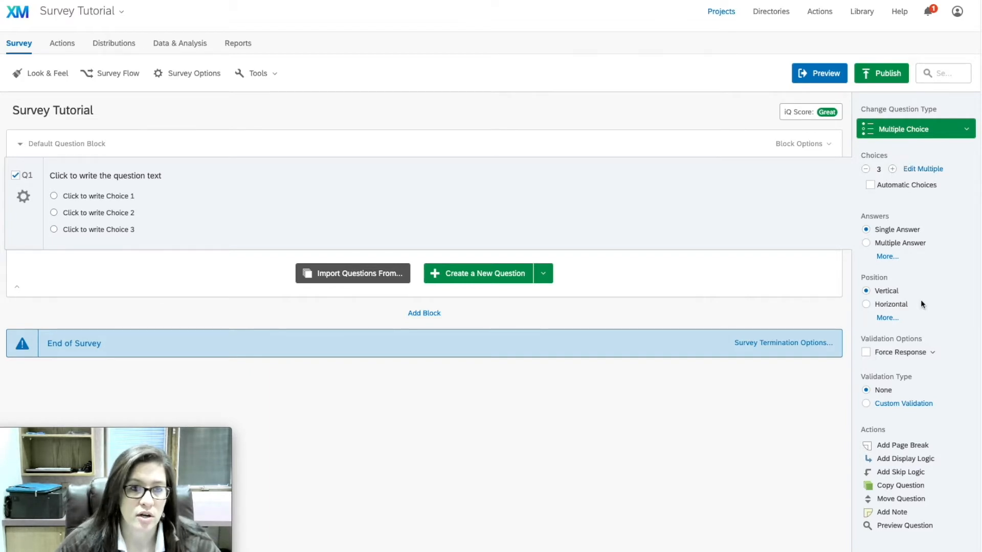
pyautogui.click(955, 132)
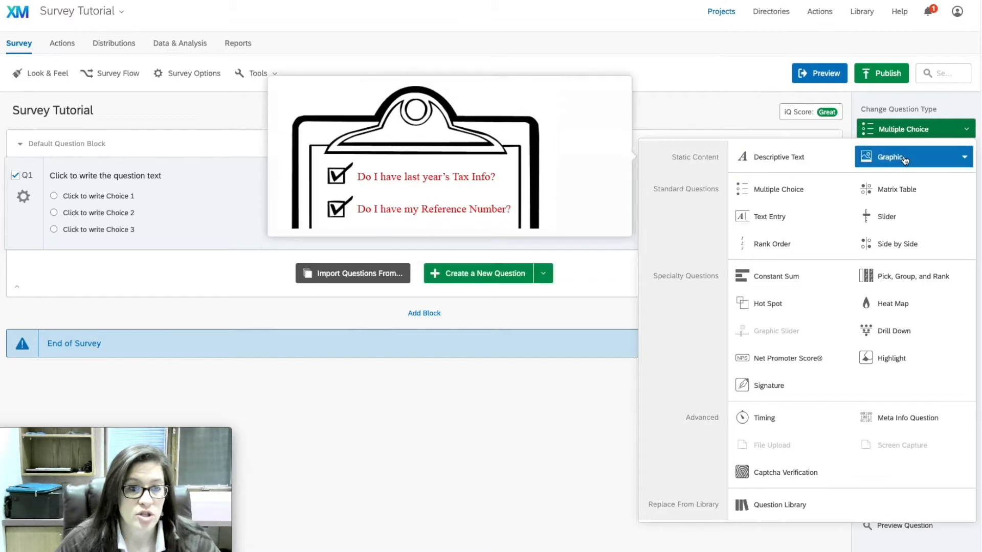
pyautogui.click(964, 158)
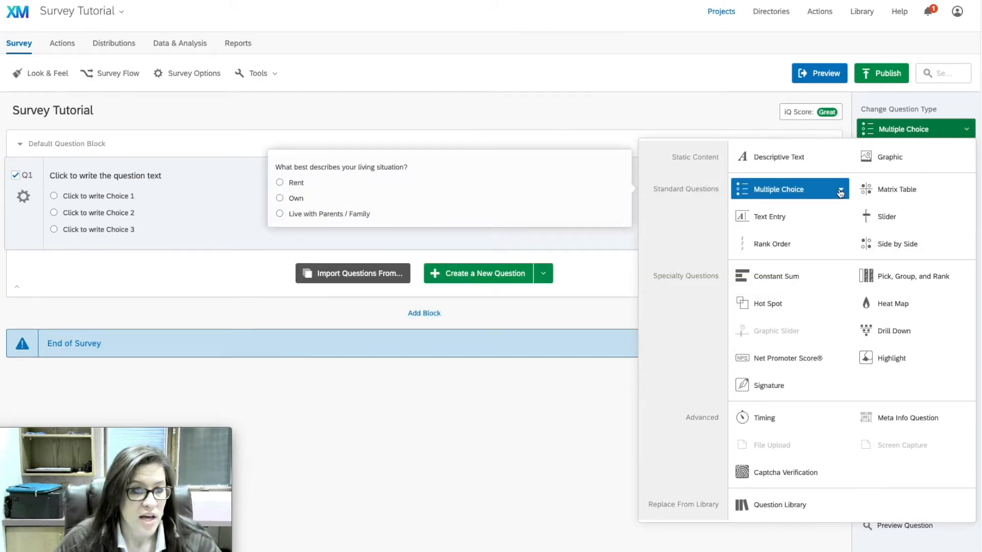
pyautogui.click(841, 190)
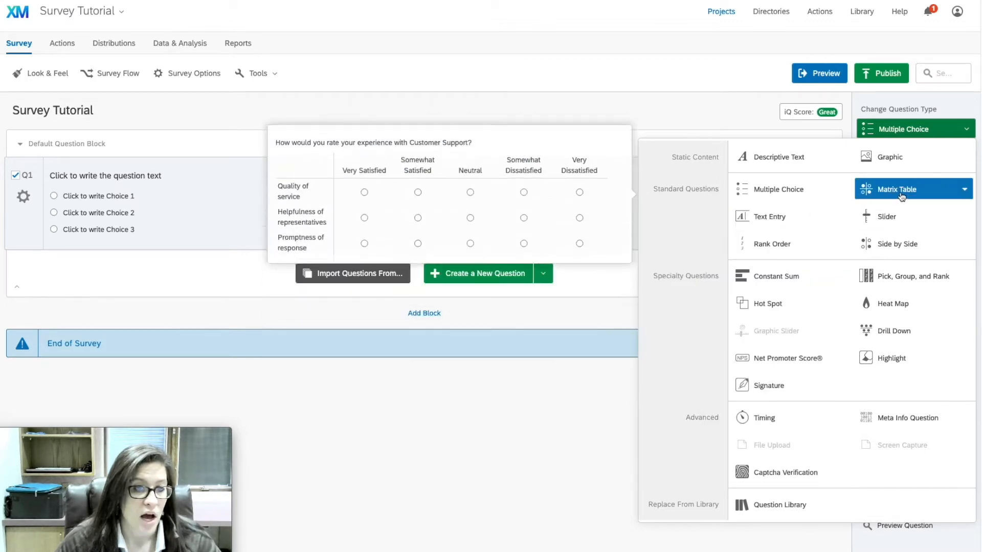
pyautogui.click(966, 192)
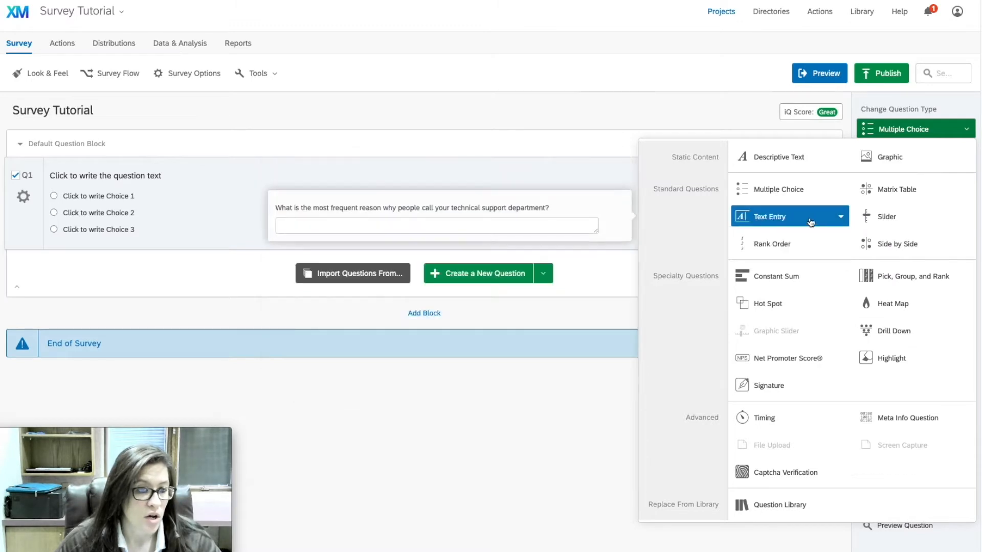
pyautogui.click(840, 217)
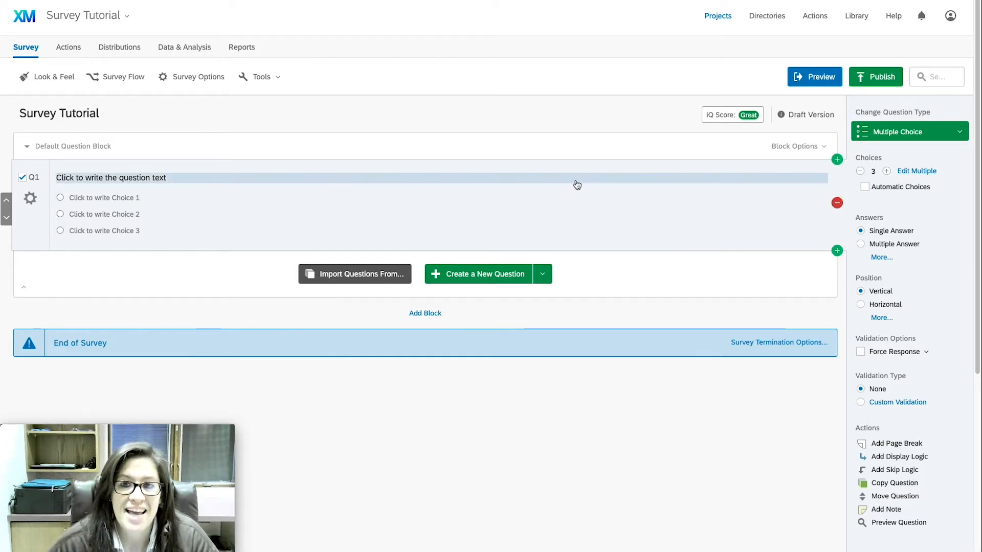
# Change question Q1 to a Text Entry question of the Form type
pyautogui.click(960, 134)
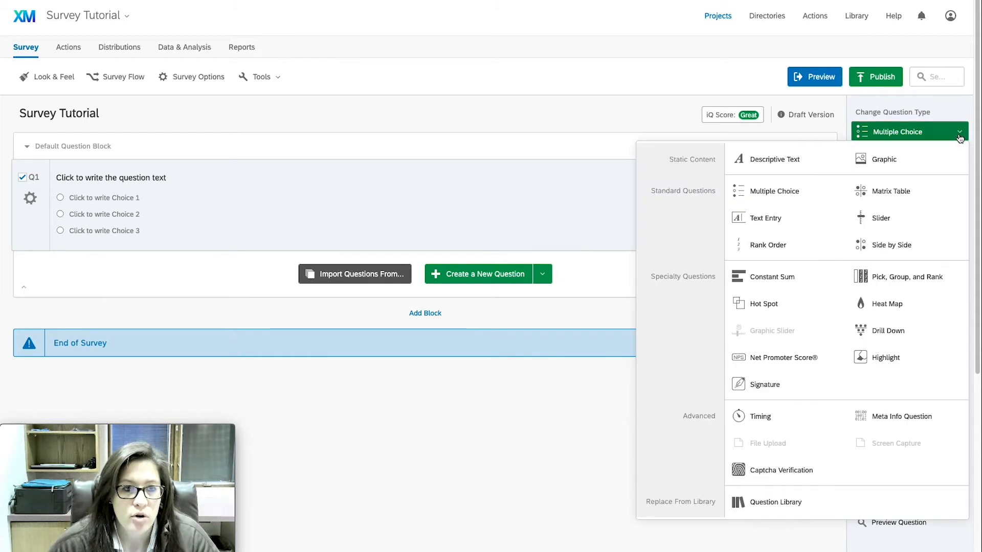
pyautogui.click(837, 219)
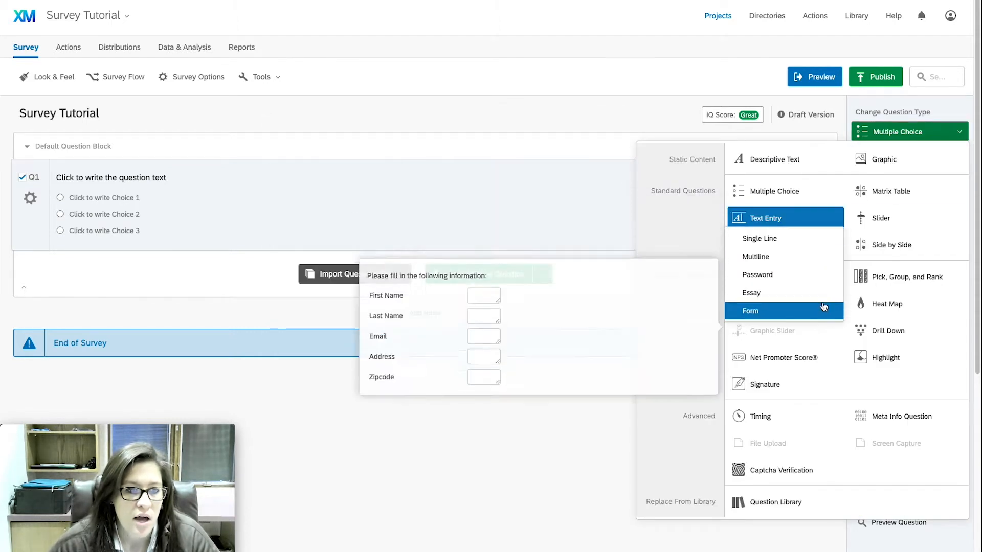
pyautogui.click(823, 308)
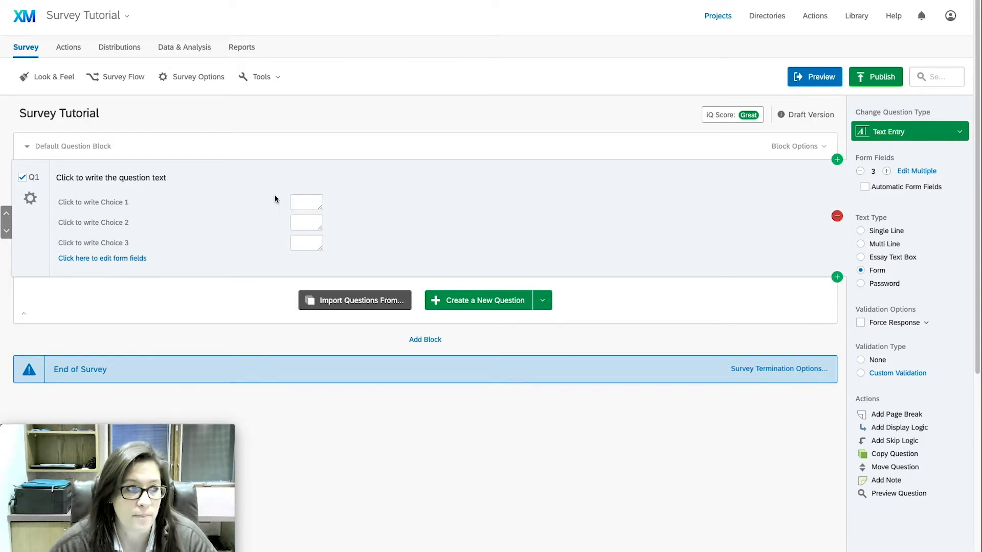
# Set the question text of Q1 to "Please provide us with your personal information below."
pyautogui.click(163, 183)
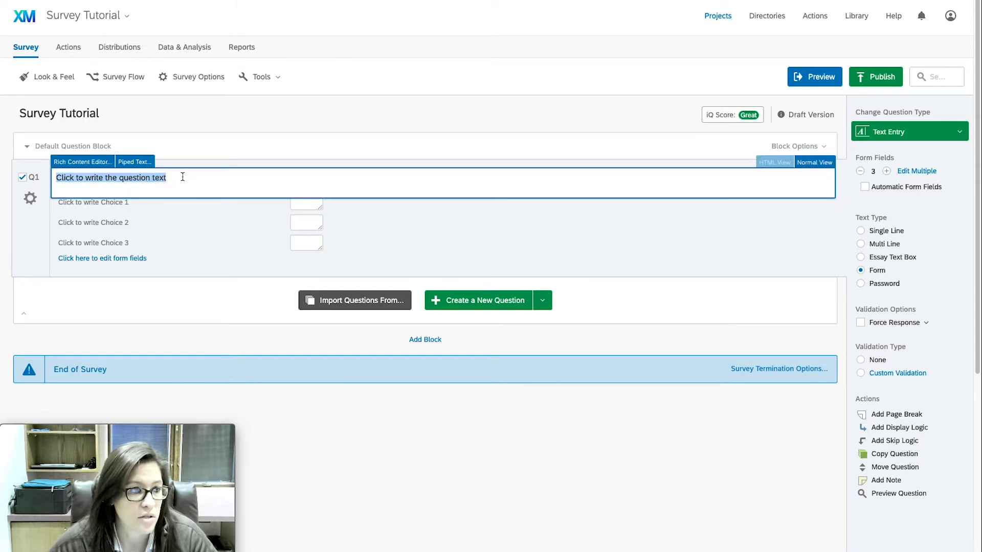
pyautogui.write('Please ')
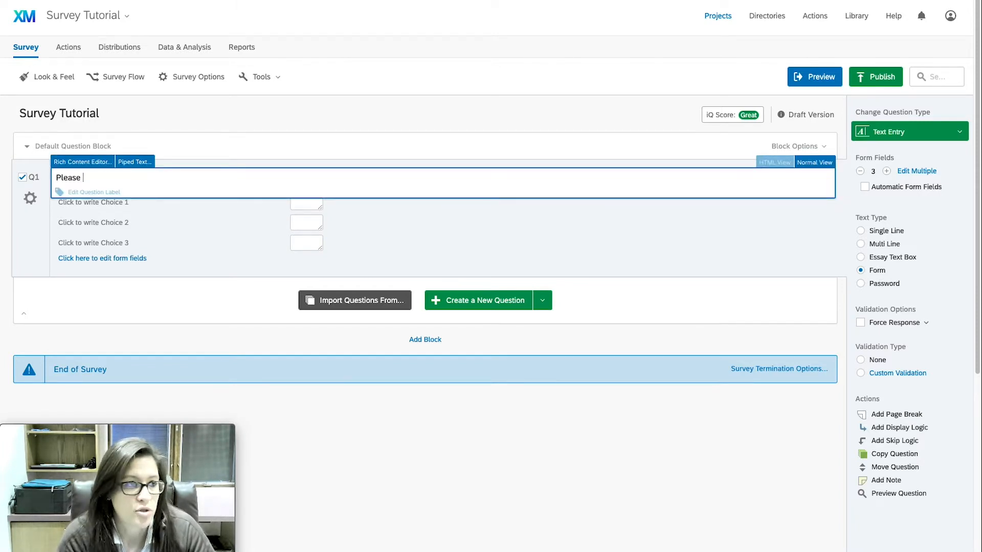
pyautogui.write('provide us with')
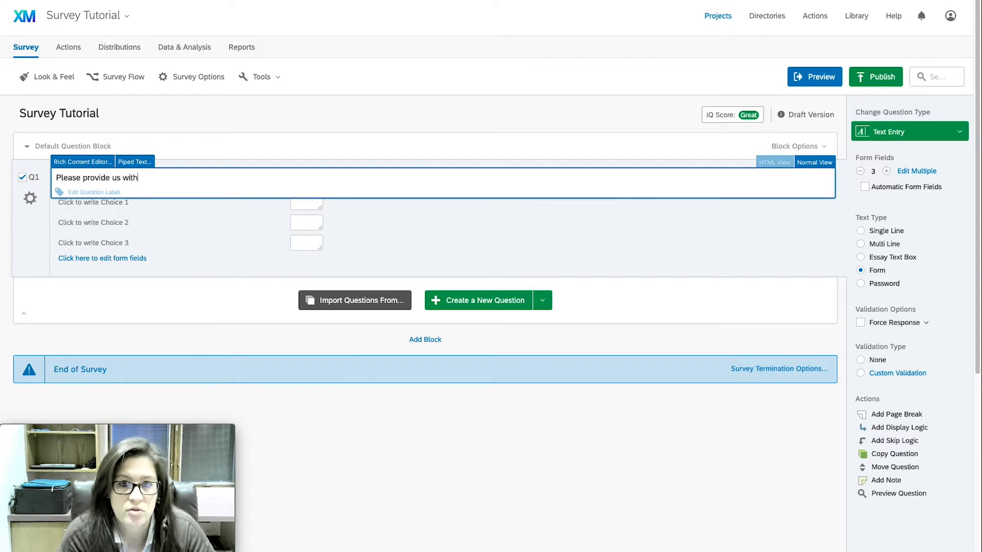
pyautogui.write(' your personal information below.')
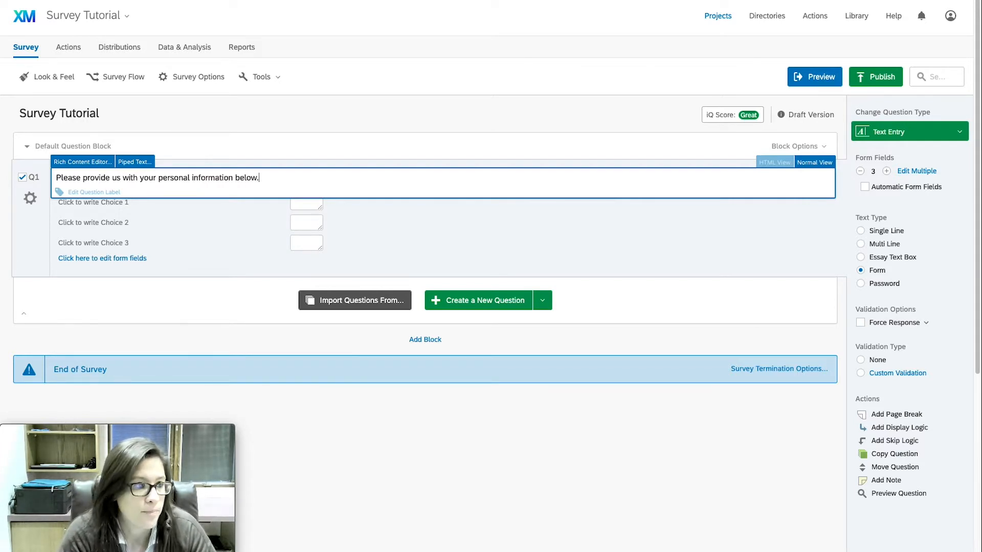
pyautogui.click(405, 248)
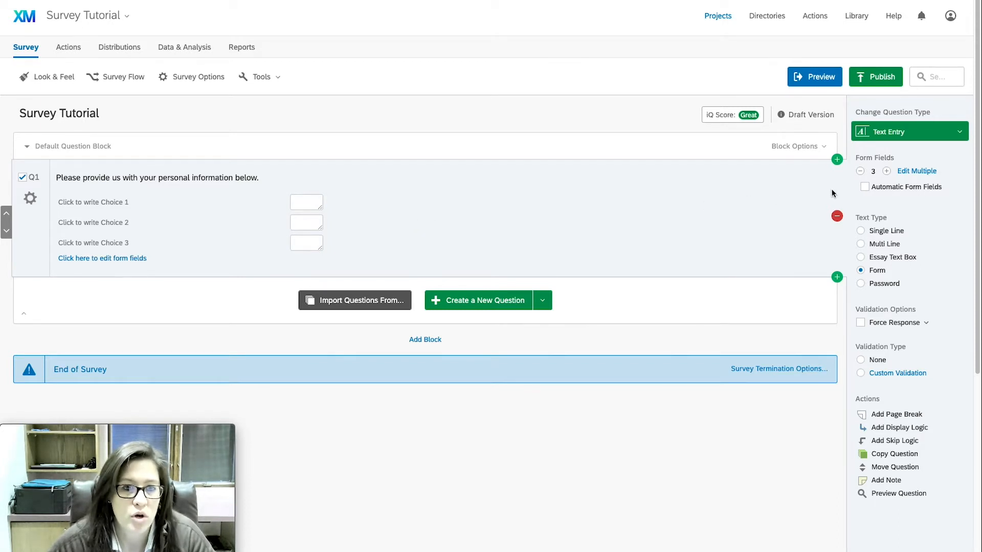
# Try automatic Address form fields on Q1 and turn them off again
pyautogui.click(865, 188)
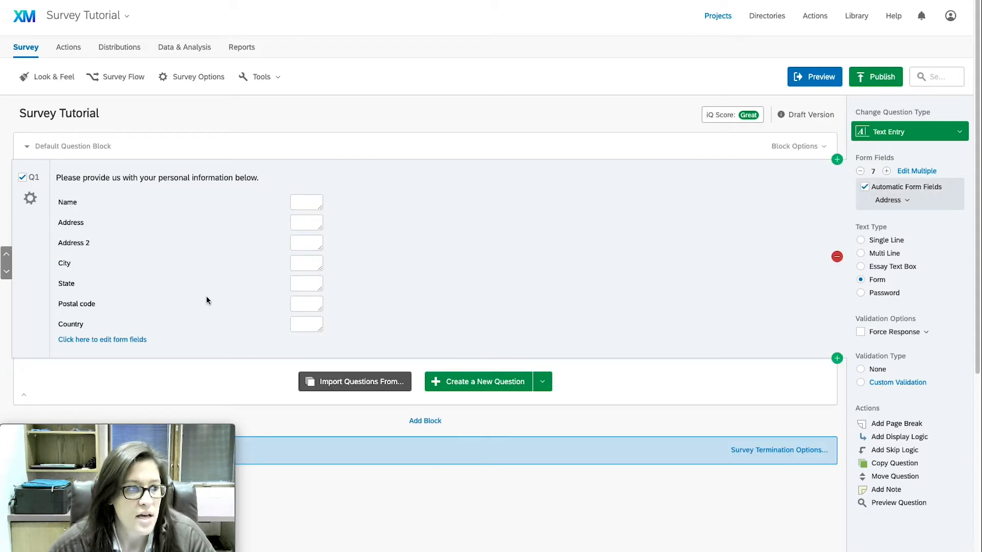
pyautogui.click(863, 173)
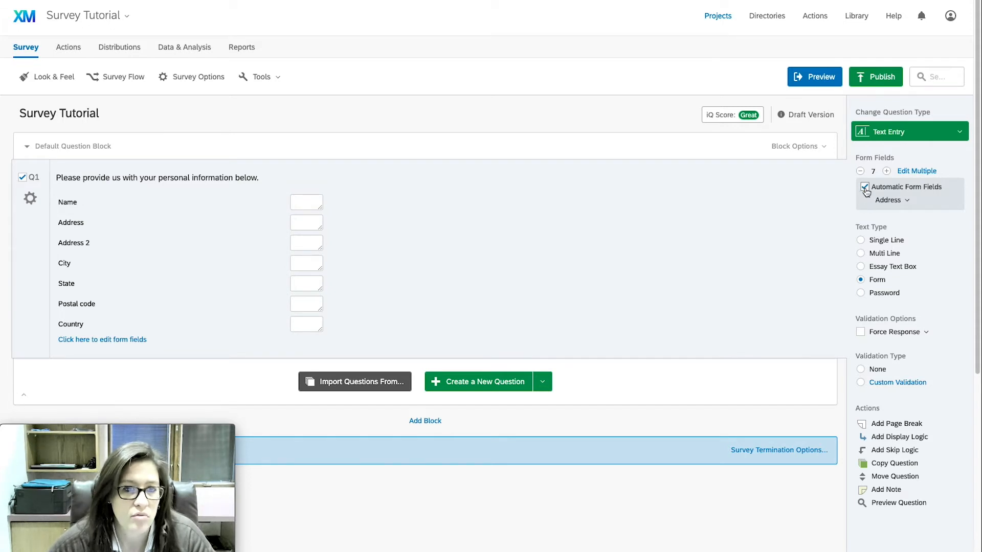
pyautogui.click(863, 187)
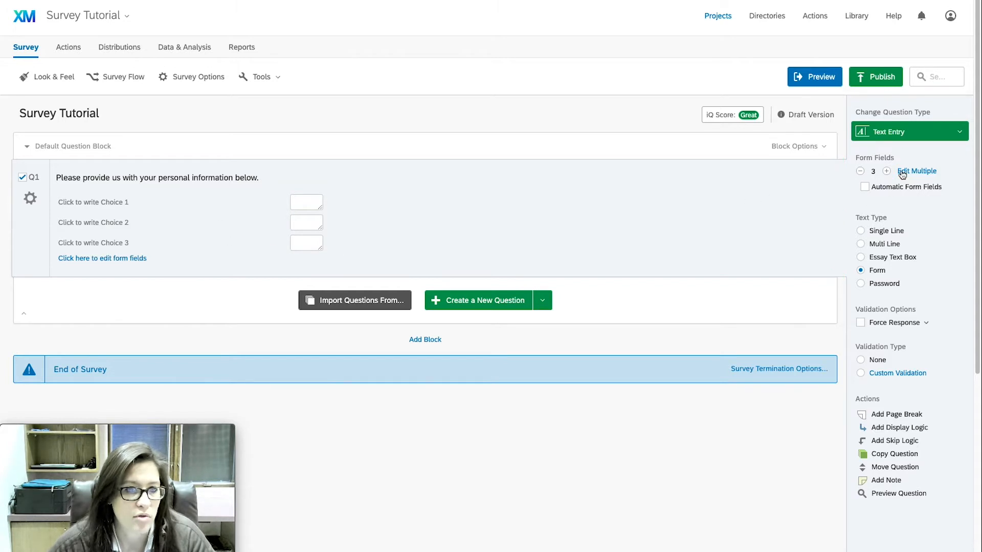
# Try increasing Q1's form fields to 5 and reduce them back to 3
pyautogui.click(887, 172)
pyautogui.click(887, 172)
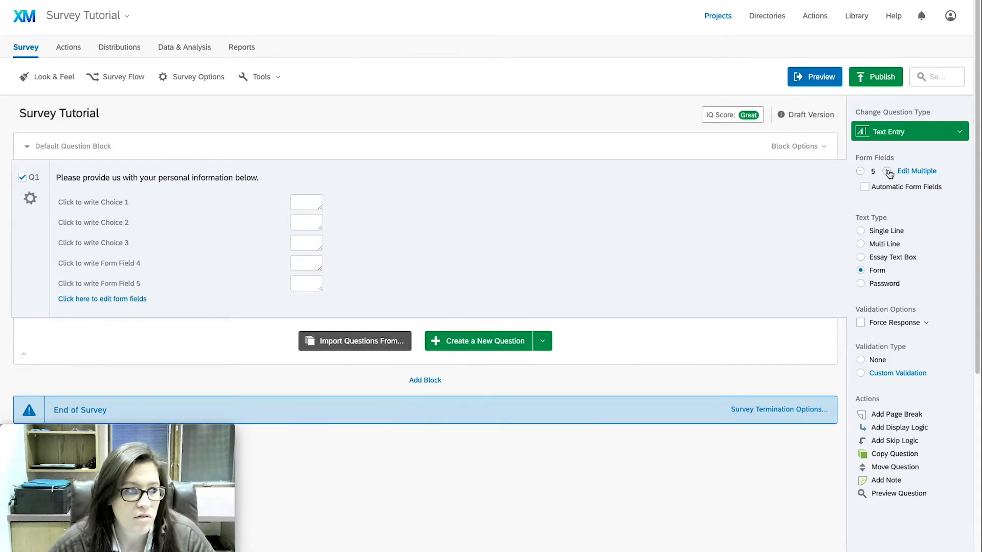
pyautogui.click(860, 172)
pyautogui.click(861, 172)
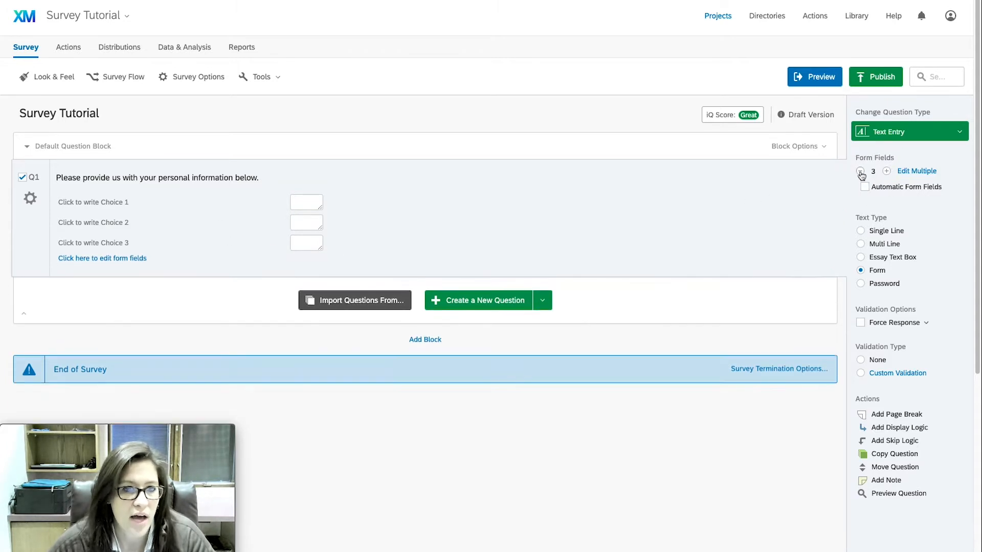
# Try automatic form fields on Q1 once more and turn them off
pyautogui.click(863, 187)
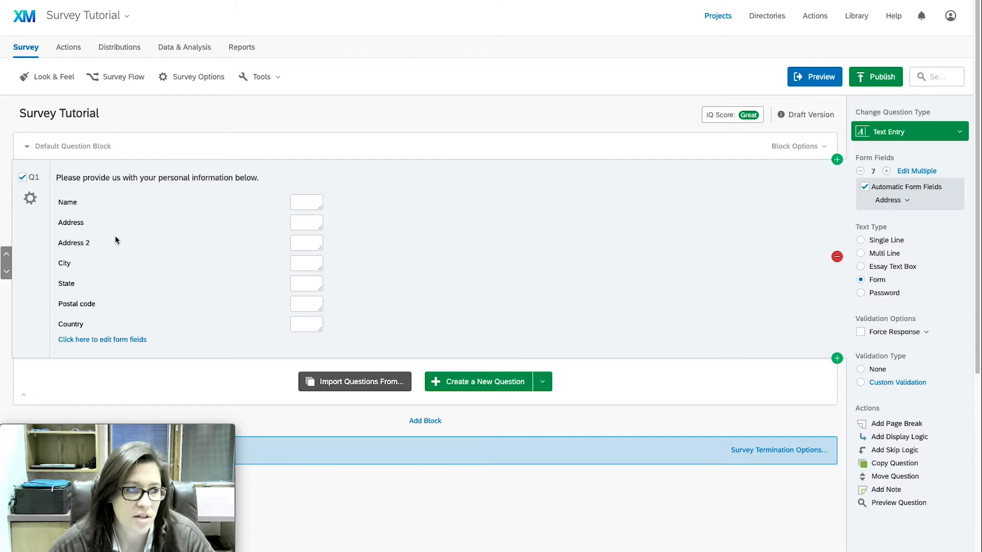
pyautogui.click(864, 187)
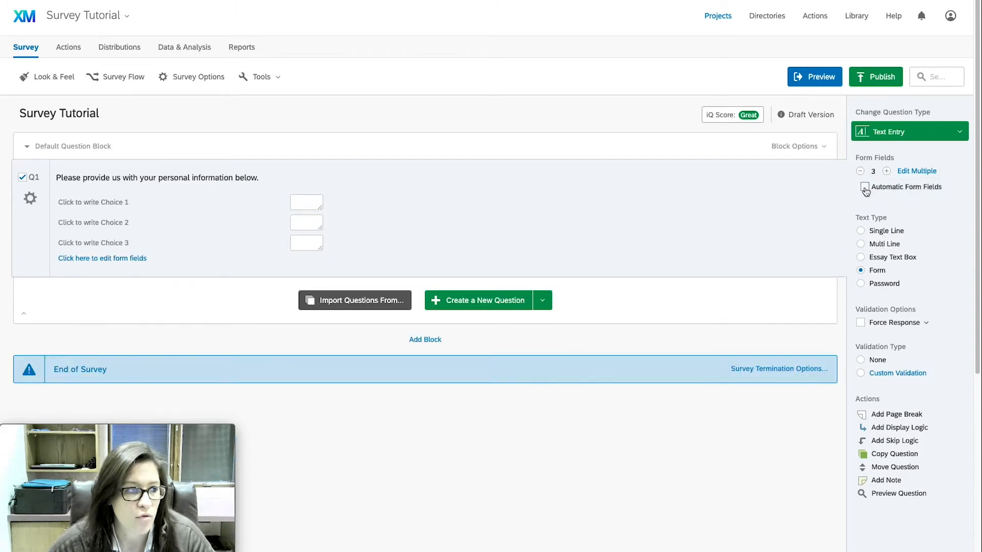
# Label the first form field of Q1 "First Name"
pyautogui.click(107, 204)
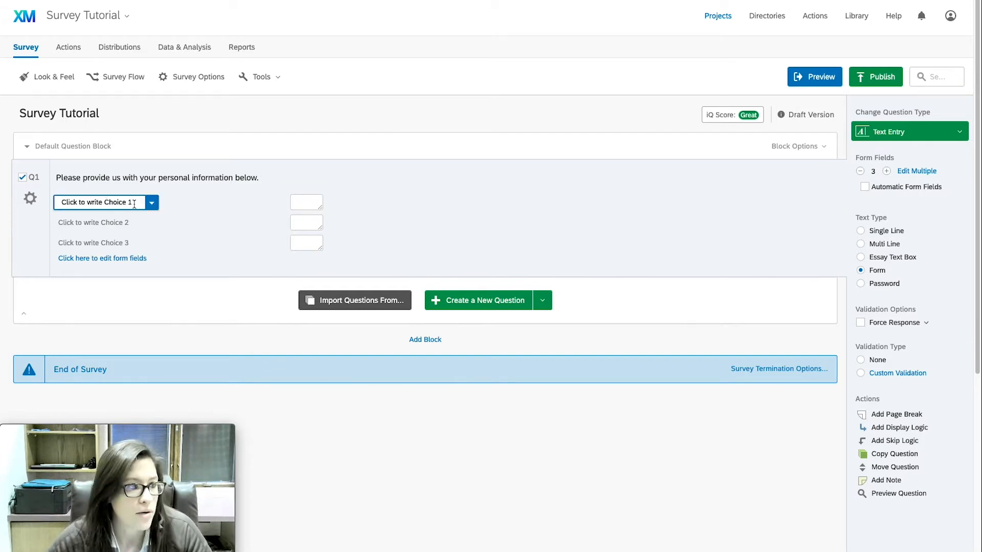
pyautogui.moveTo(134, 204); pyautogui.dragTo(48, 203)
pyautogui.write('First')
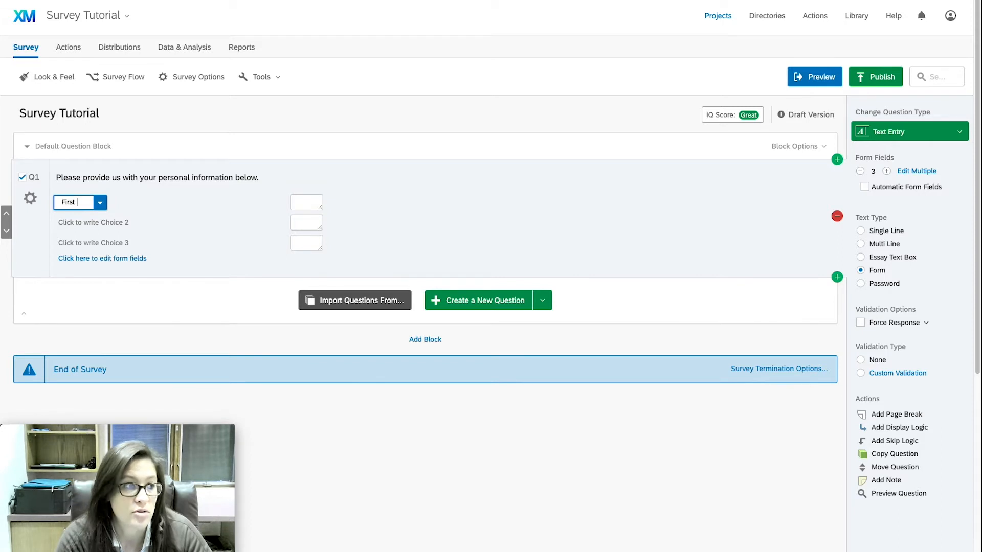
pyautogui.write('Name')
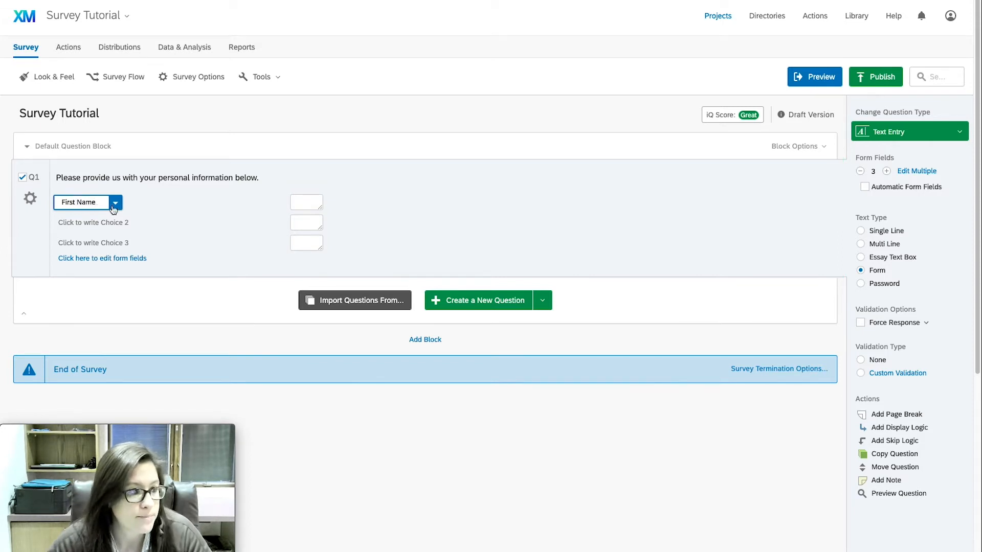
# Replace the placeholder label of Q1's second form field with "Last Name"
pyautogui.click(115, 223)
pyautogui.press('BackSpace')
pyautogui.press('BackSpace')
pyautogui.press('BackSpace')
pyautogui.press('BackSpace')
pyautogui.press('BackSpace')
pyautogui.press('BackSpace')
pyautogui.press('BackSpace')
pyautogui.press('BackSpace')
pyautogui.press('BackSpace')
pyautogui.press('BackSpace')
pyautogui.press('BackSpace')
pyautogui.press('BackSpace')
pyautogui.press('BackSpace')
pyautogui.press('BackSpace')
pyautogui.press('BackSpace')
pyautogui.press('BackSpace')
pyautogui.press('BackSpace')
pyautogui.press('BackSpace')
pyautogui.press('BackSpace')
pyautogui.press('BackSpace')
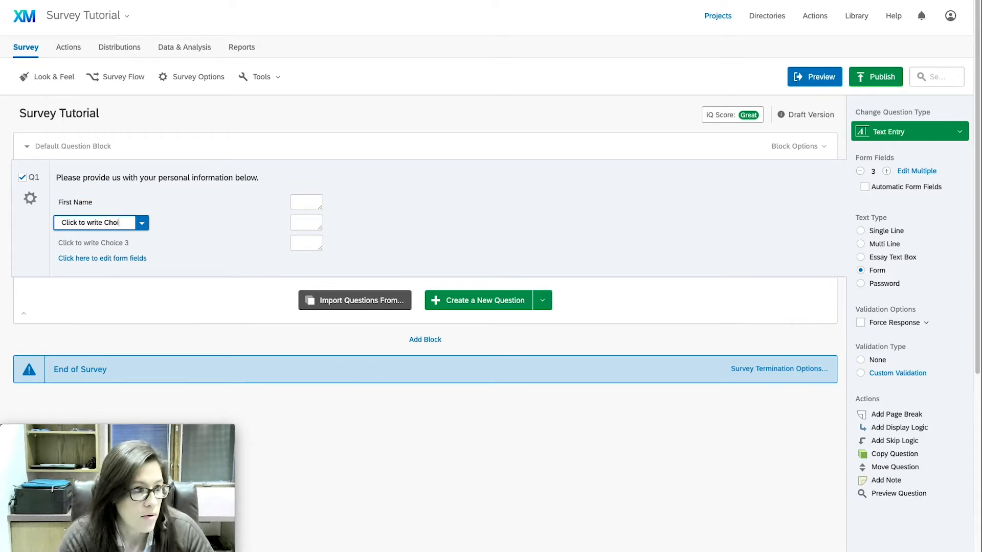
pyautogui.press('BackSpace')
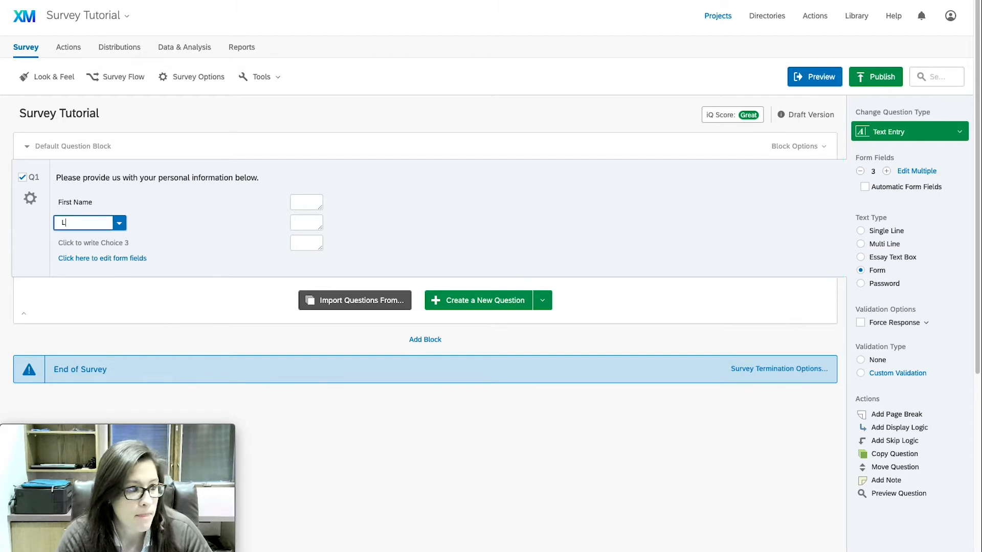
pyautogui.write('Last Name')
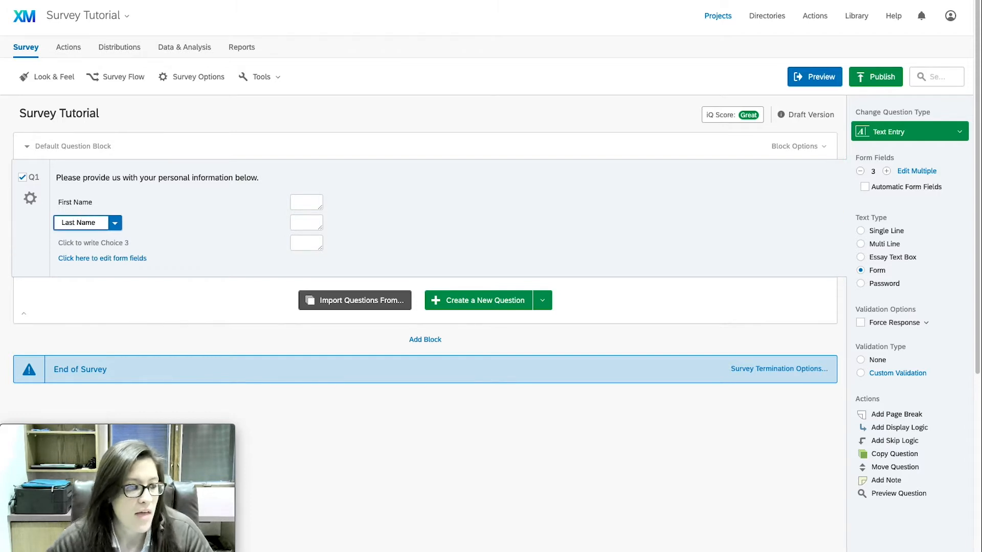
# Label the third form field of Q1 "Email Address"
pyautogui.click(77, 242)
pyautogui.moveTo(61, 243); pyautogui.dragTo(137, 243)
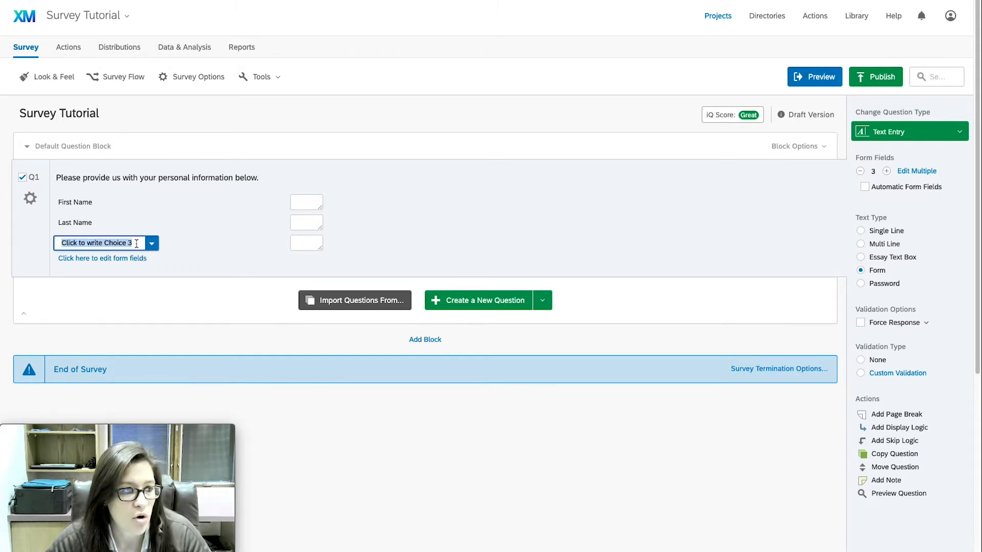
pyautogui.write('Email Add')
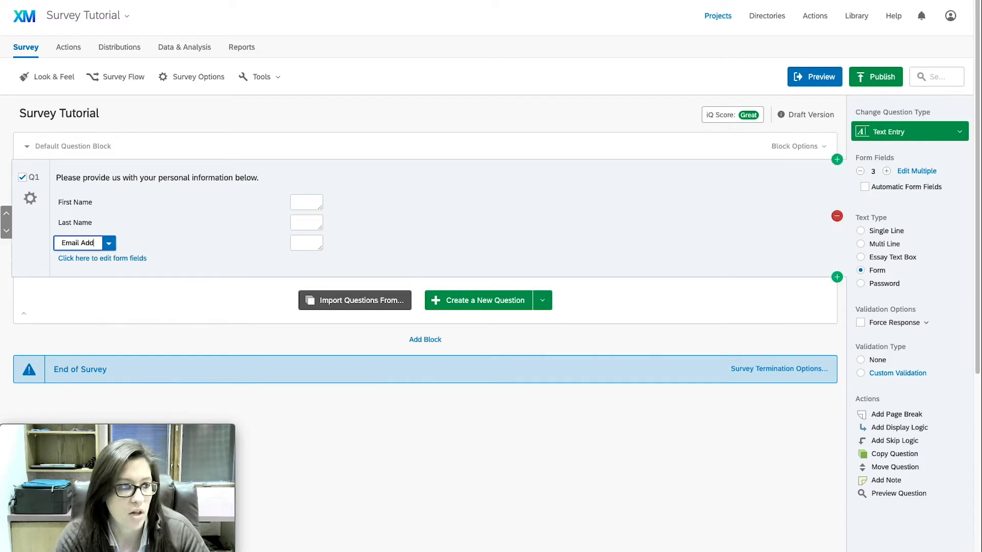
pyautogui.write('ress')
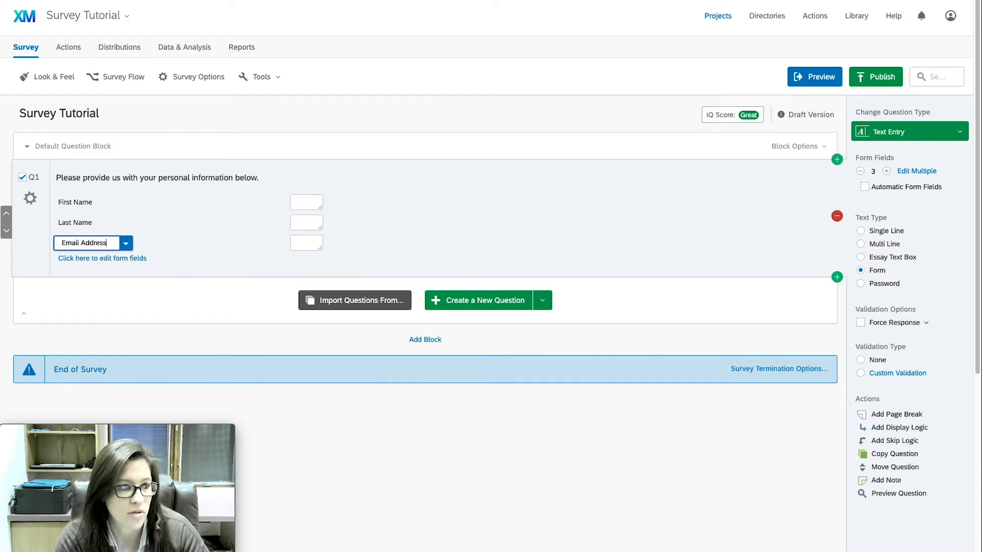
pyautogui.click(196, 252)
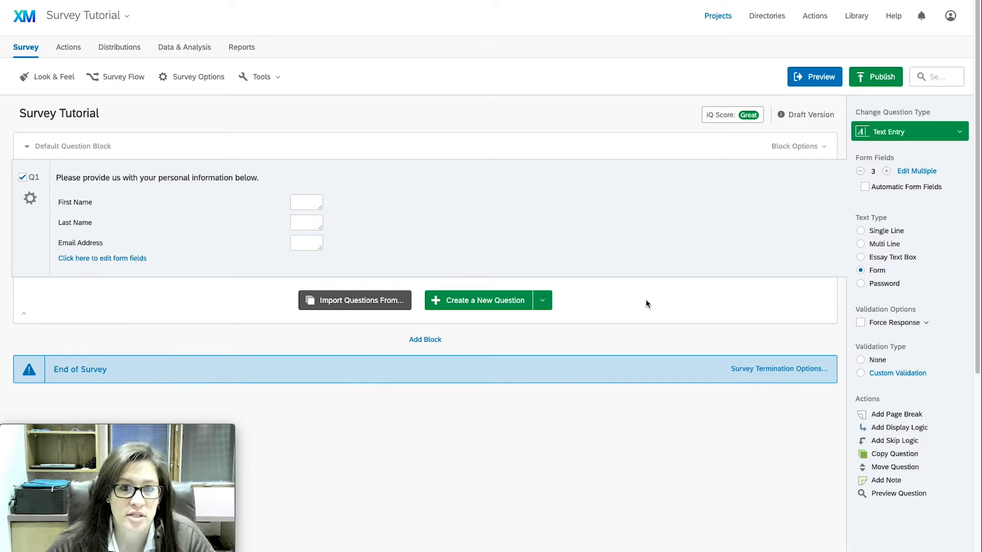
# Create a new question below Q1 with the text "Which age group do you consider yourself a member?"
pyautogui.click(480, 302)
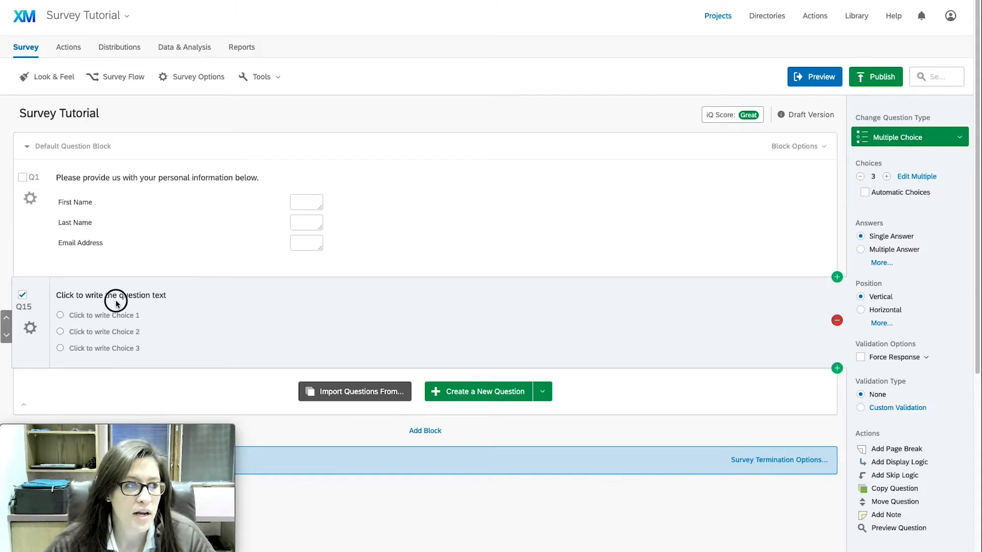
pyautogui.click(173, 297)
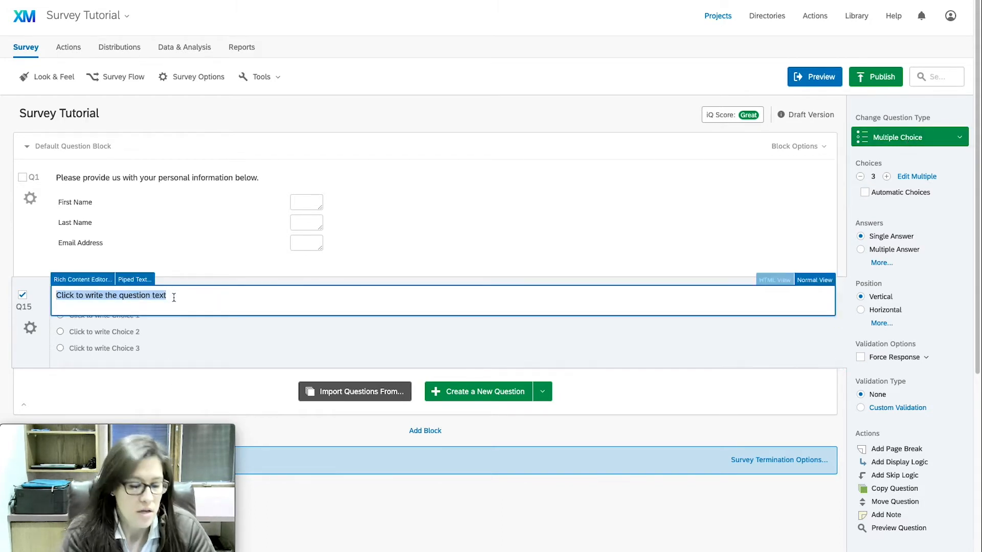
pyautogui.write('Wh')
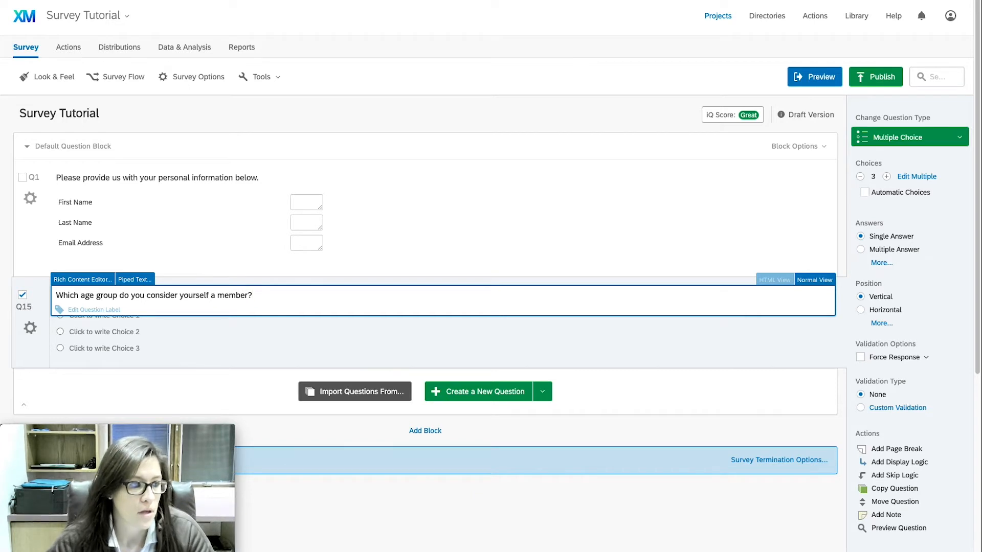
pyautogui.press('Tab')
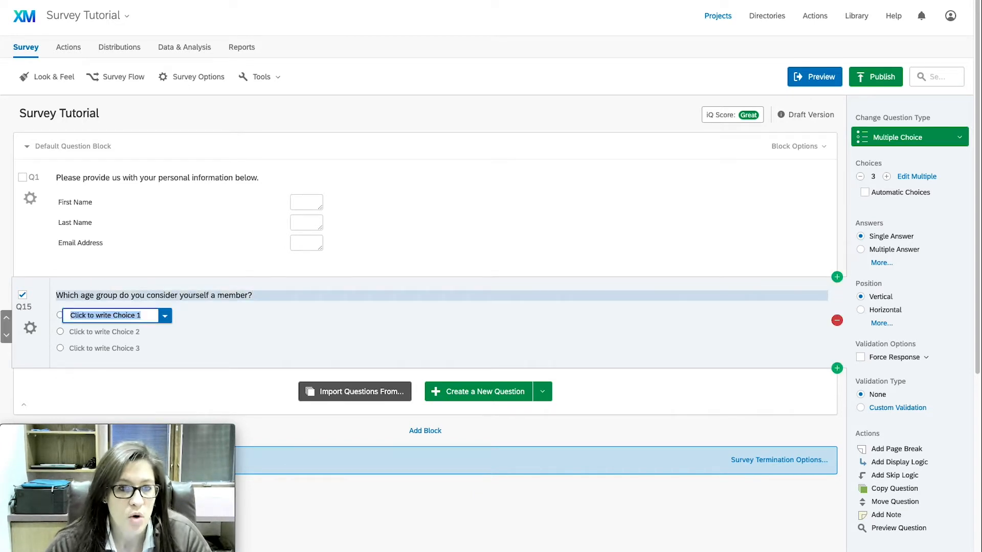
# Try automatic choices on the age group question, browsing the predefined scales, and turn them off again
pyautogui.click(864, 192)
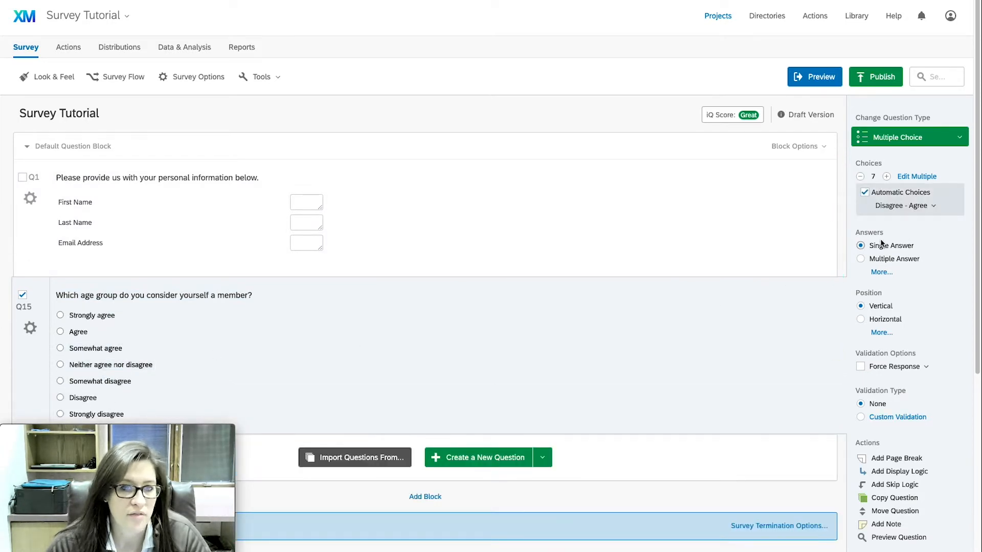
pyautogui.click(931, 207)
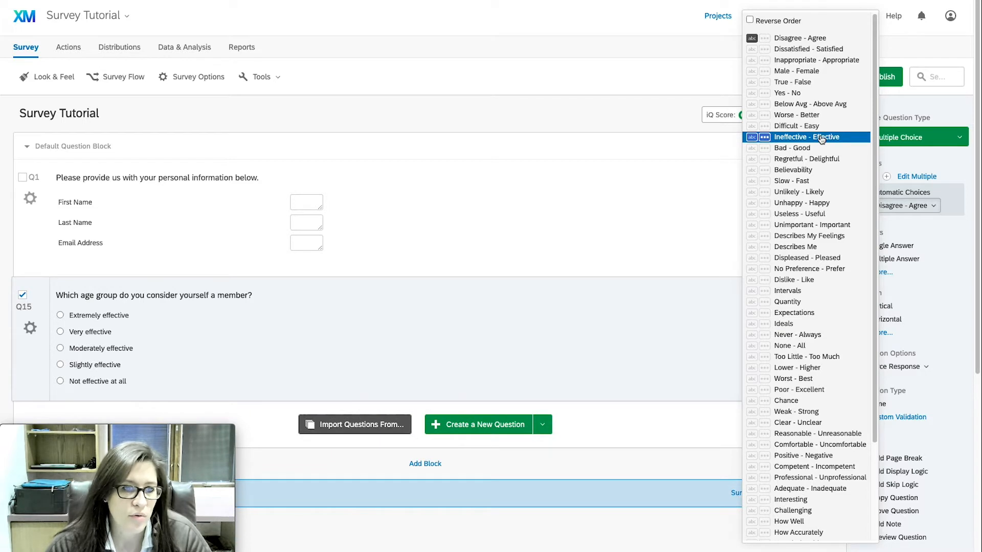
pyautogui.click(934, 208)
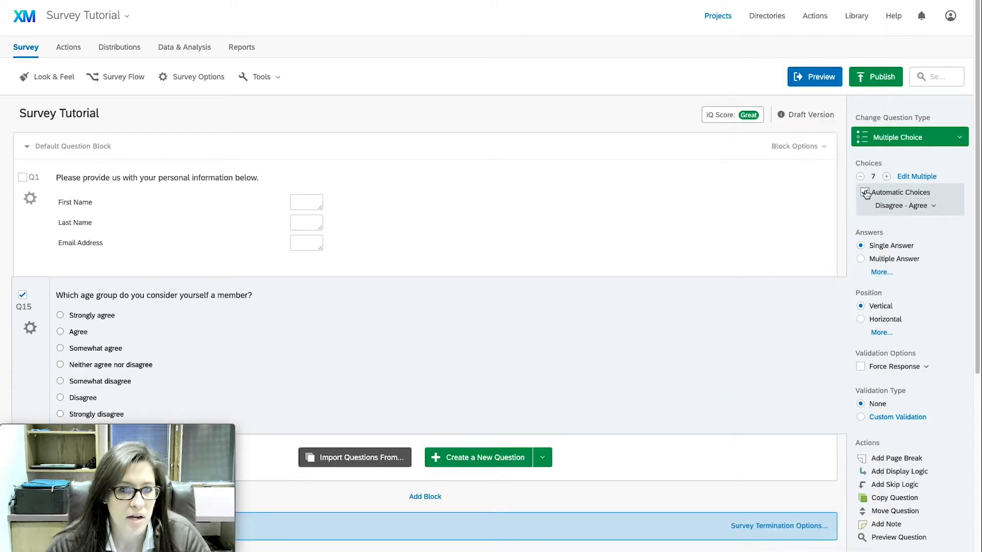
pyautogui.click(865, 194)
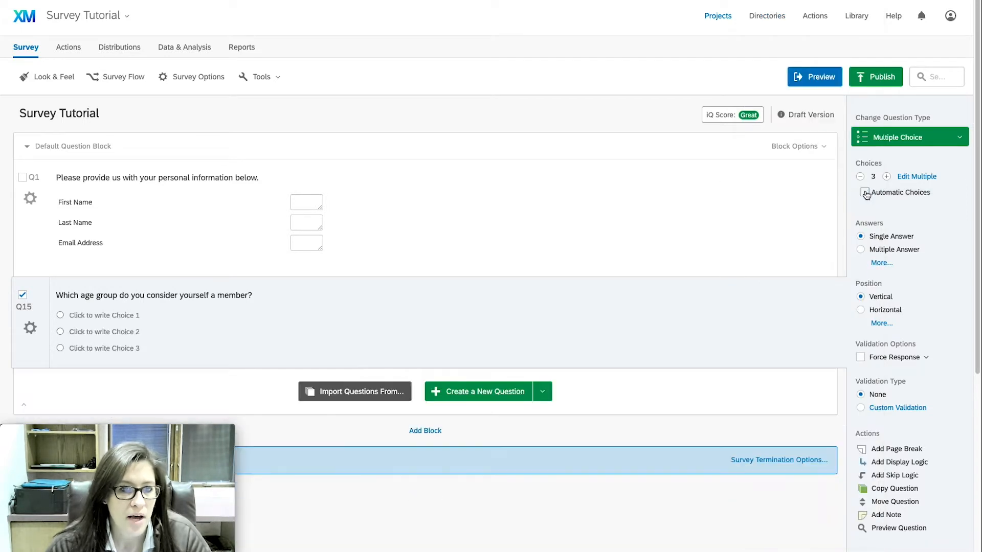
# Enter the age group choices Youth (ages 6-12), Teenager (ages 13-16), Young adult (ages 20-29), Adult (ages 30-55) and Senior (ages 56+)
pyautogui.tripleClick(113, 316)
pyautogui.write('Youth')
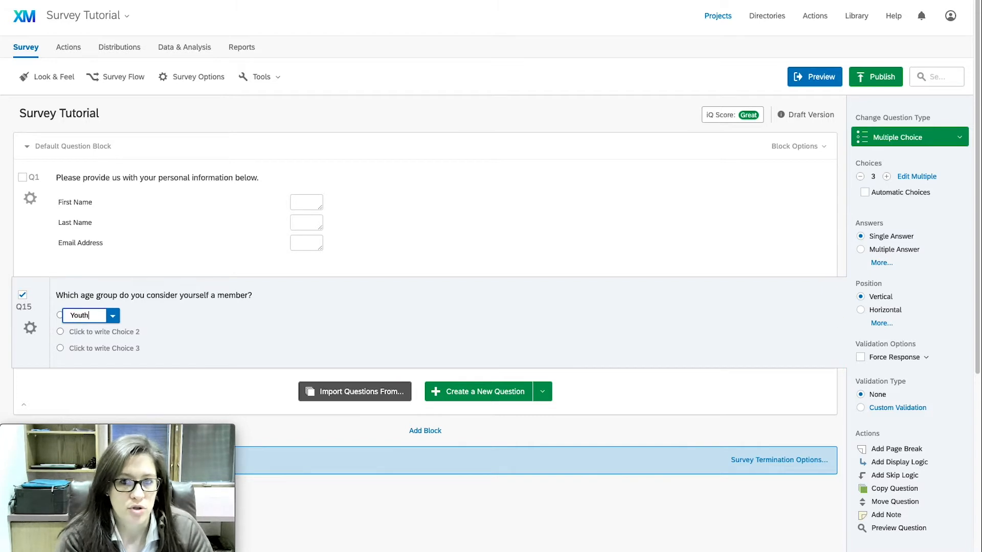
pyautogui.write(' (ages6')
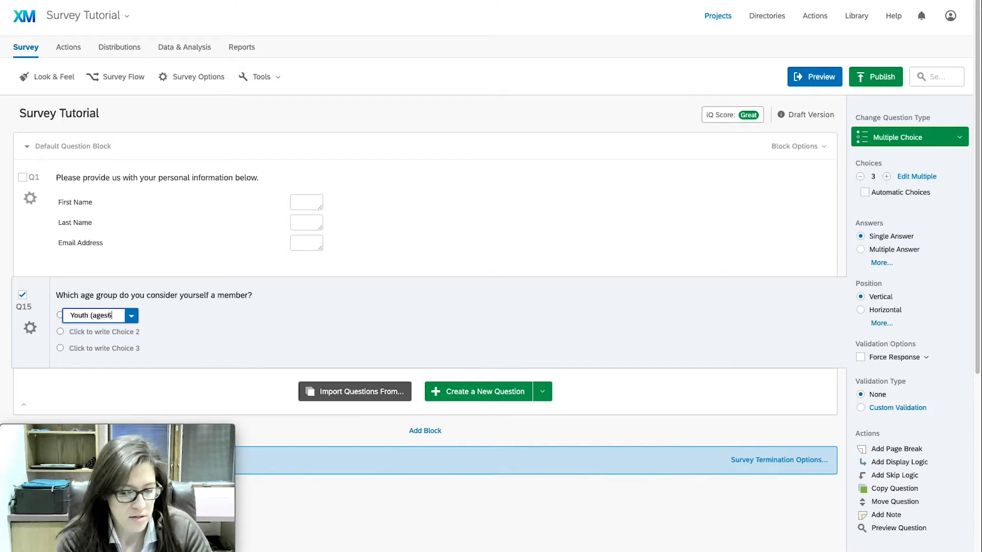
pyautogui.write('-12)')
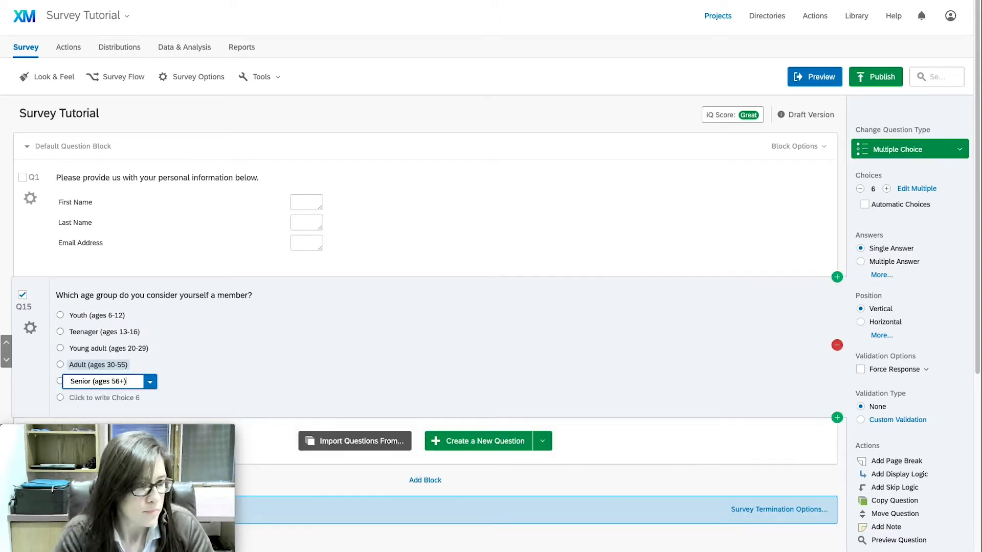
# Name the sixth choice of the age group question "Other" and allow text entry for it
pyautogui.click(116, 401)
pyautogui.write('Othe')
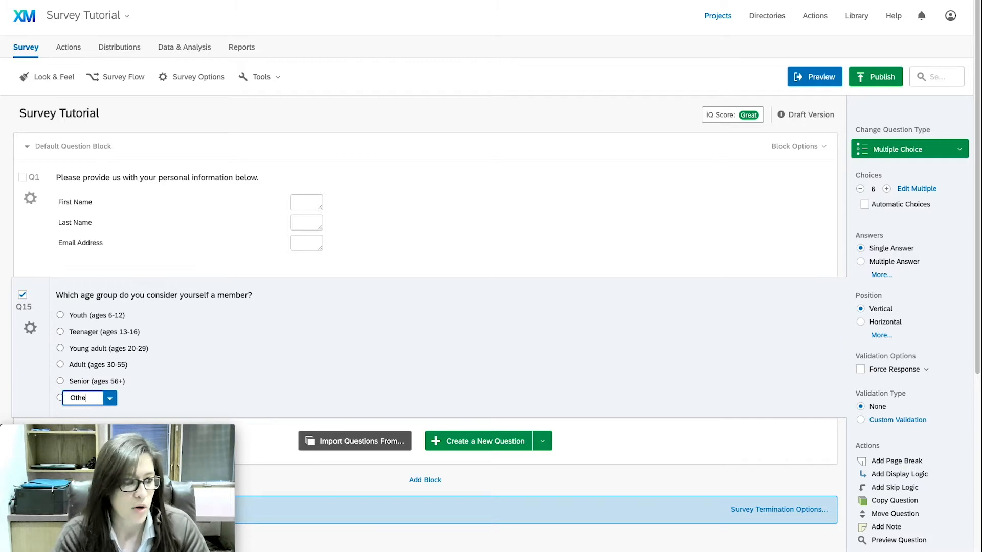
pyautogui.write('r')
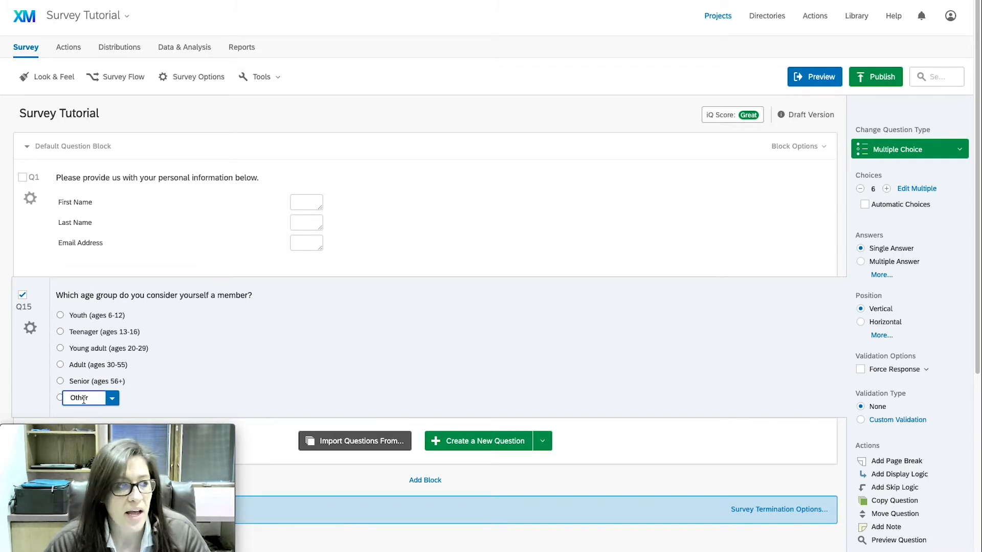
pyautogui.click(112, 400)
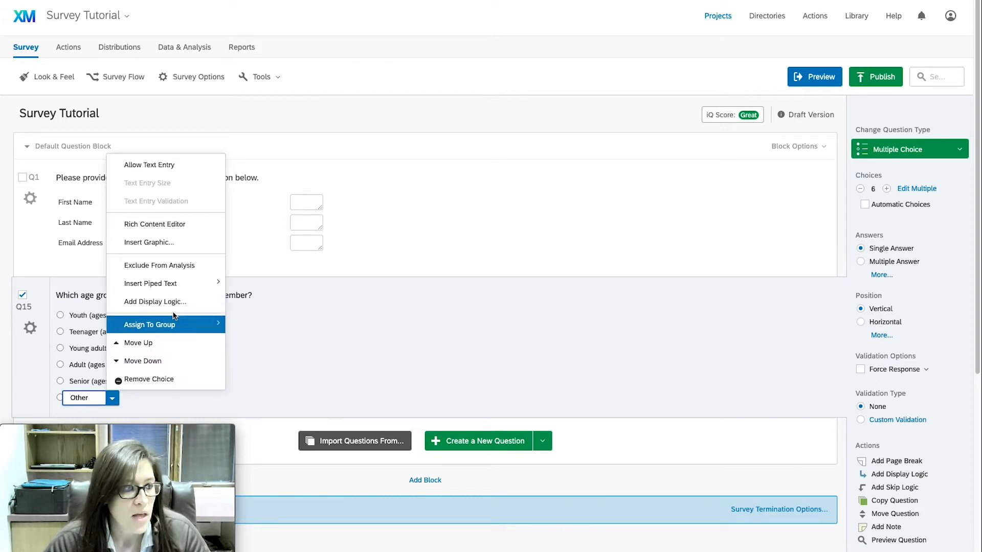
pyautogui.click(174, 166)
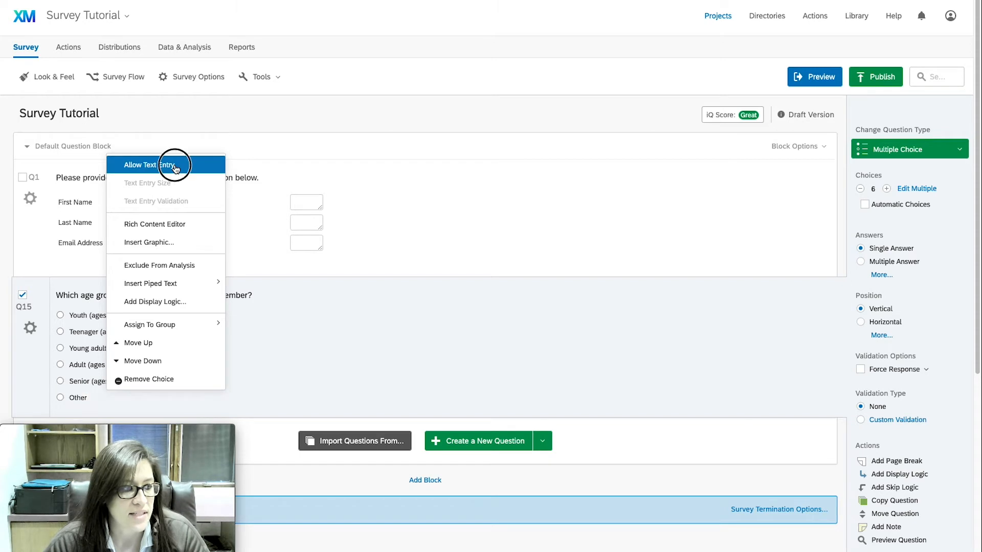
pyautogui.click(109, 408)
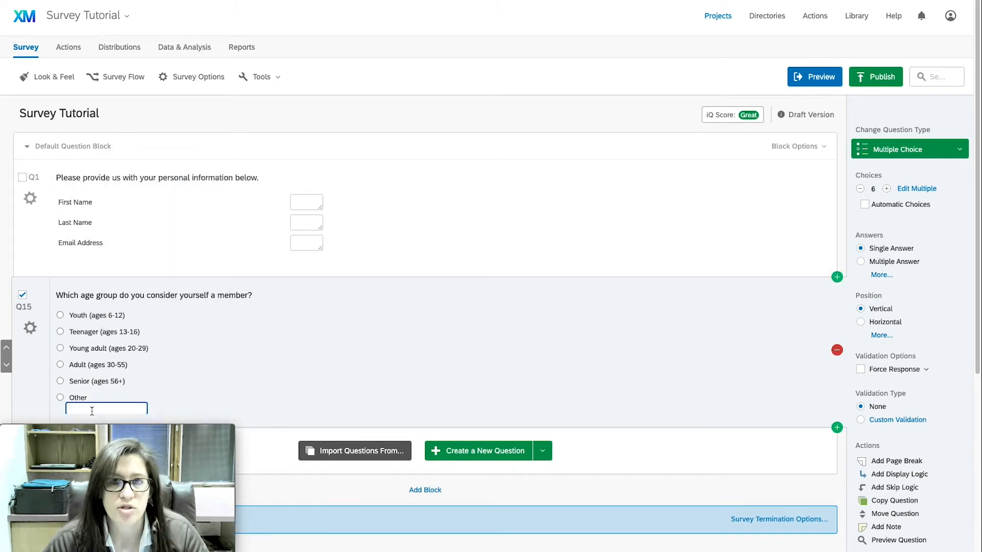
pyautogui.scroll(-1, 92, 412)
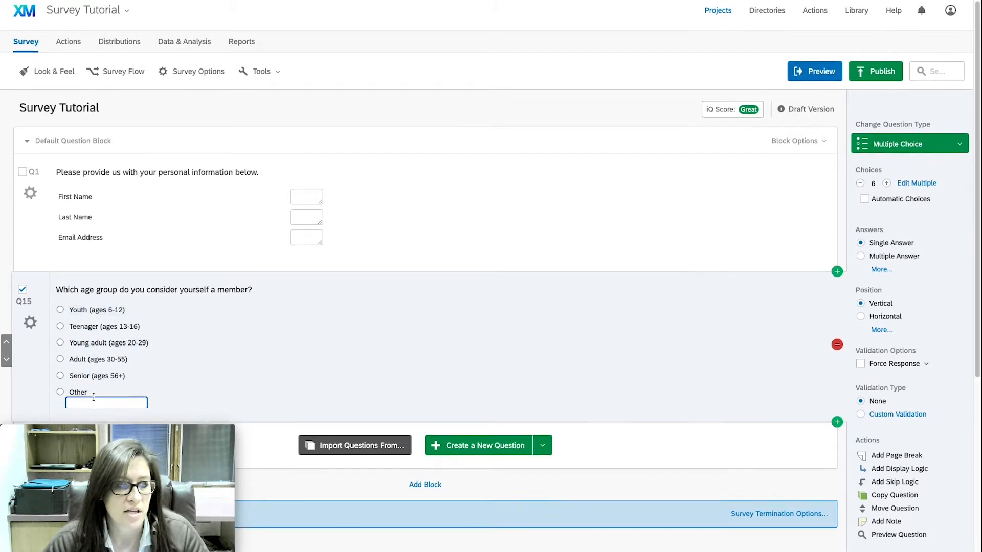
pyautogui.scroll(-1, 97, 405)
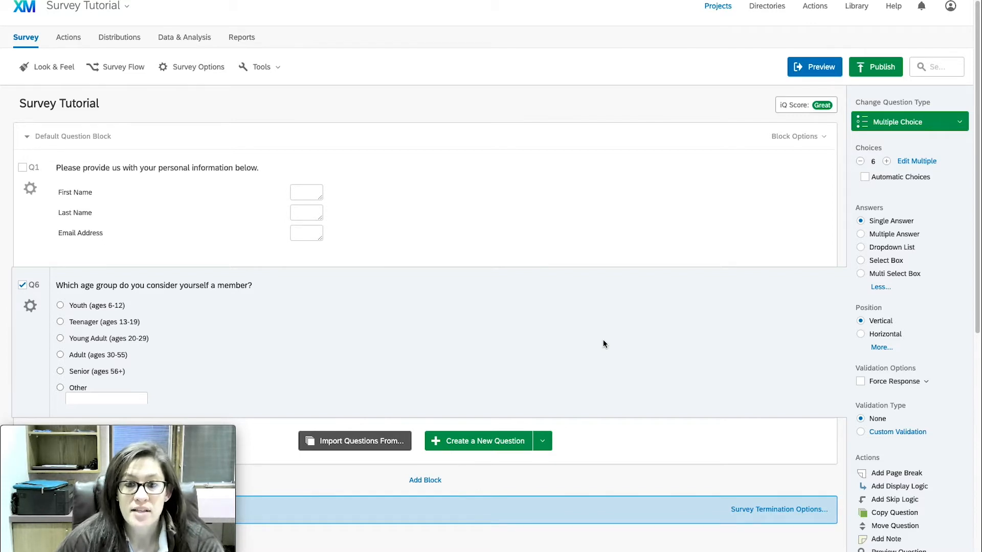
# Create a new question below the age group question and change its type to Descriptive Text
pyautogui.moveTo(594, 340)
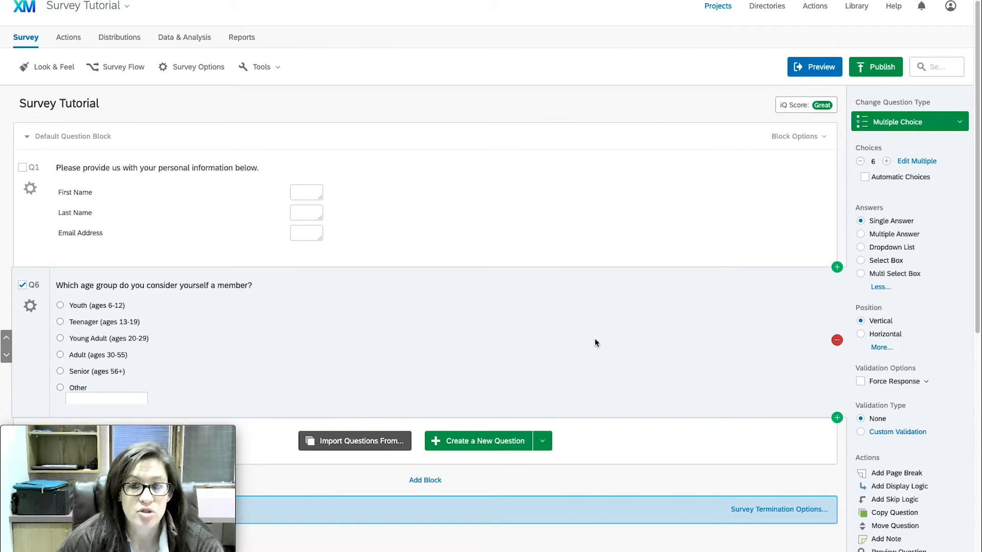
pyautogui.click(486, 441)
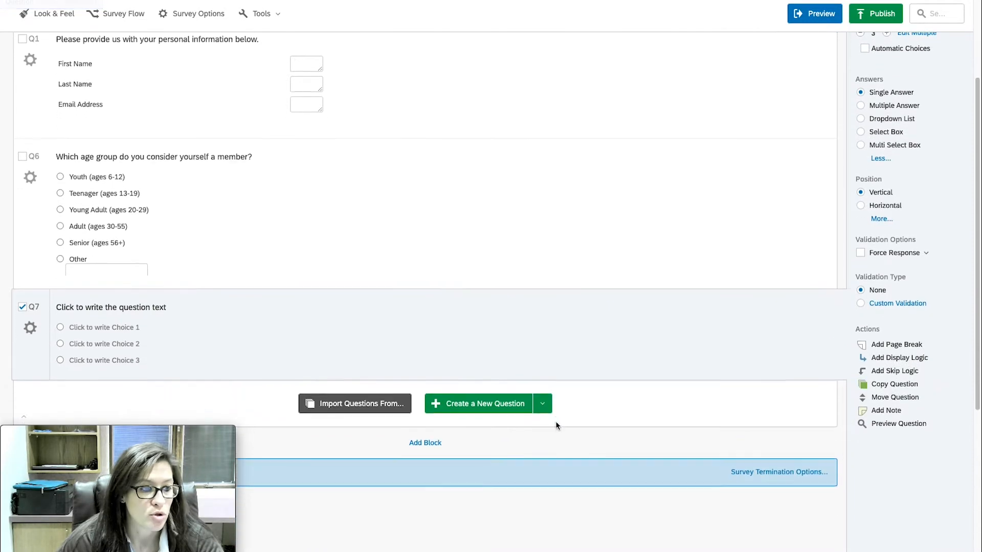
pyautogui.scroll(2, 627, 363)
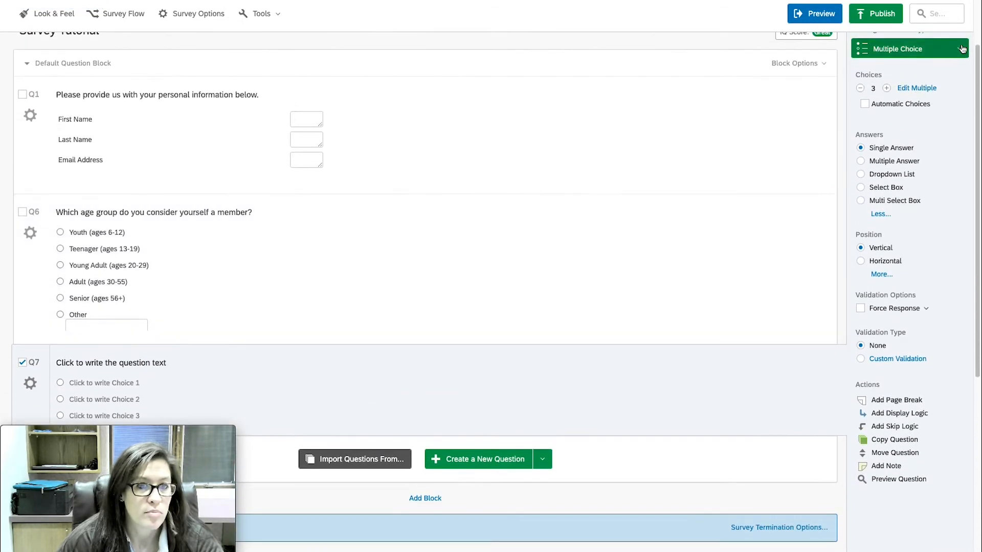
pyautogui.click(962, 49)
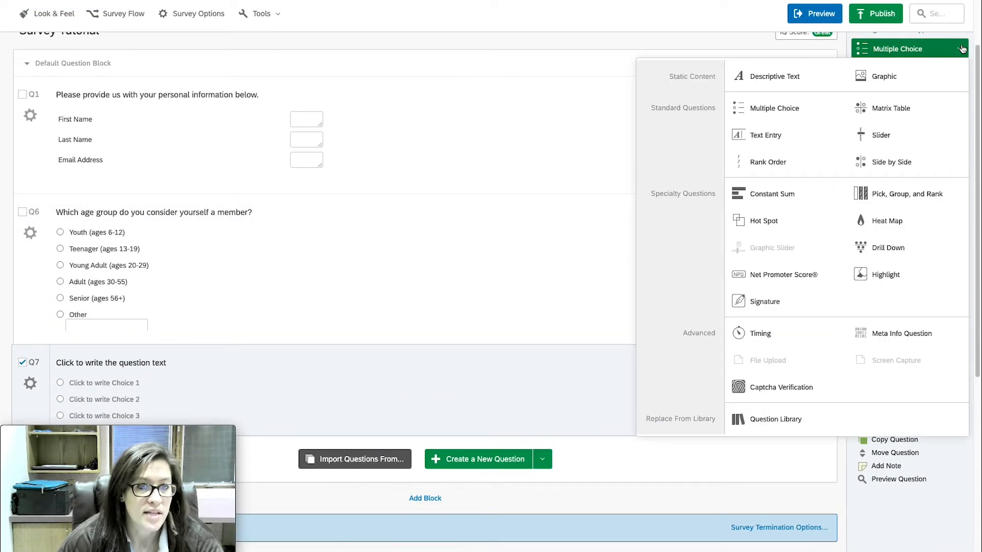
pyautogui.click(777, 77)
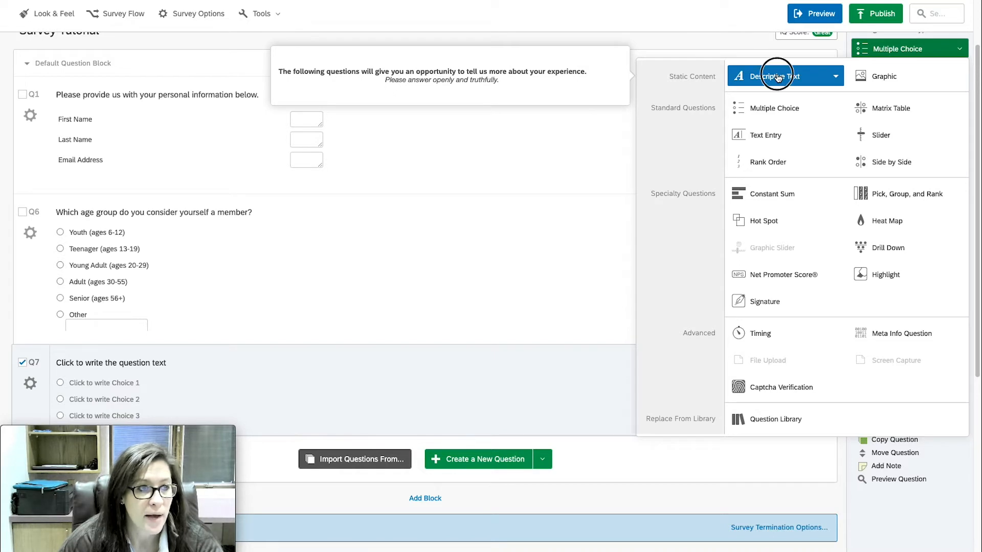
# Set the descriptive text question's wording to "Please answer the following questions to help us get to know you better."
pyautogui.scroll(-1, 486, 376)
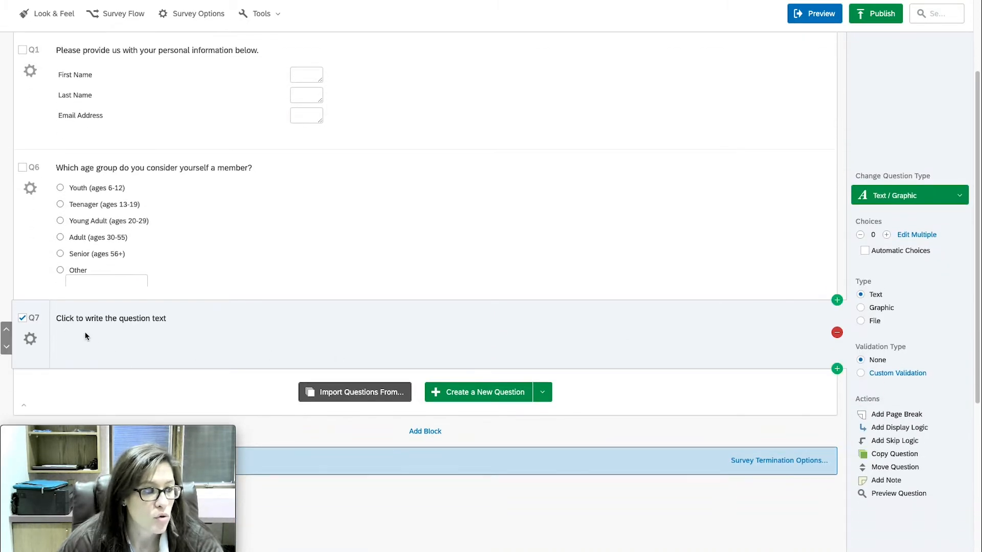
pyautogui.click(150, 321)
pyautogui.moveTo(183, 318); pyautogui.dragTo(54, 320)
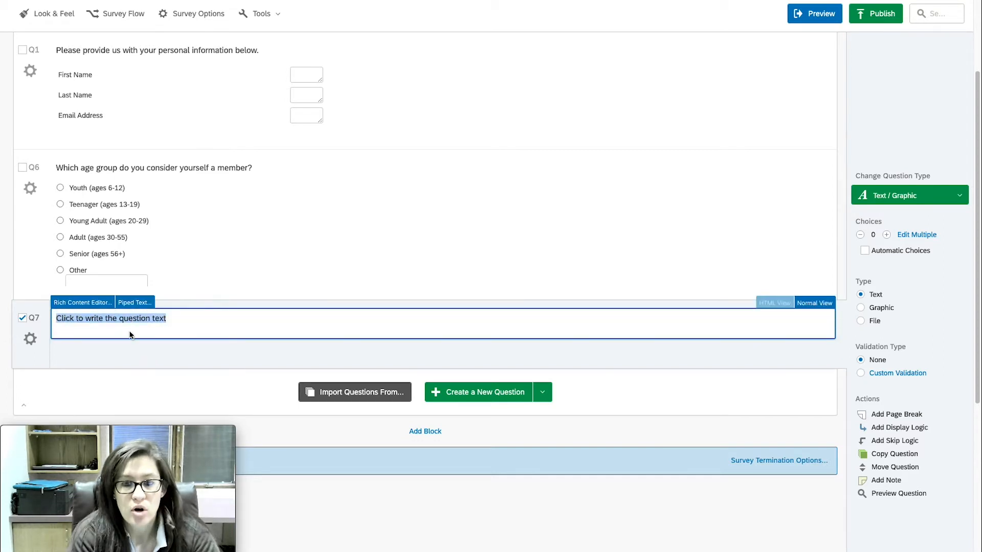
pyautogui.write('Please')
pyautogui.write('ans')
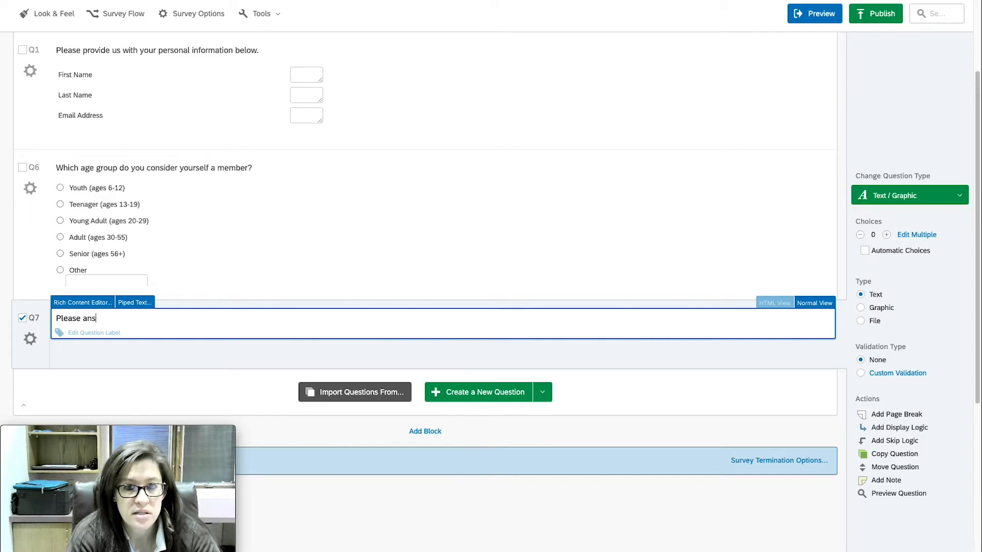
pyautogui.write('wer the following qu')
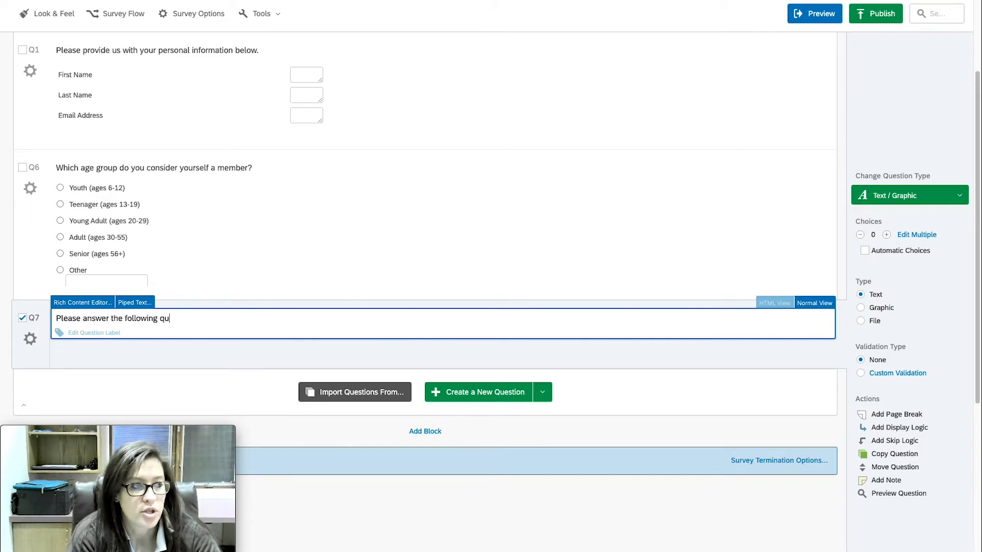
pyautogui.write('estions to help us ge')
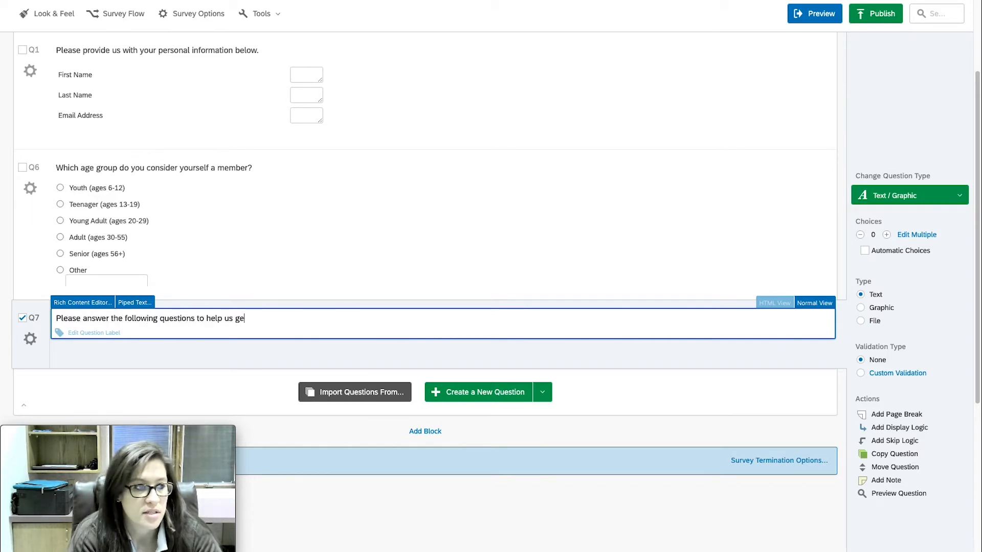
pyautogui.write('t to know you better.')
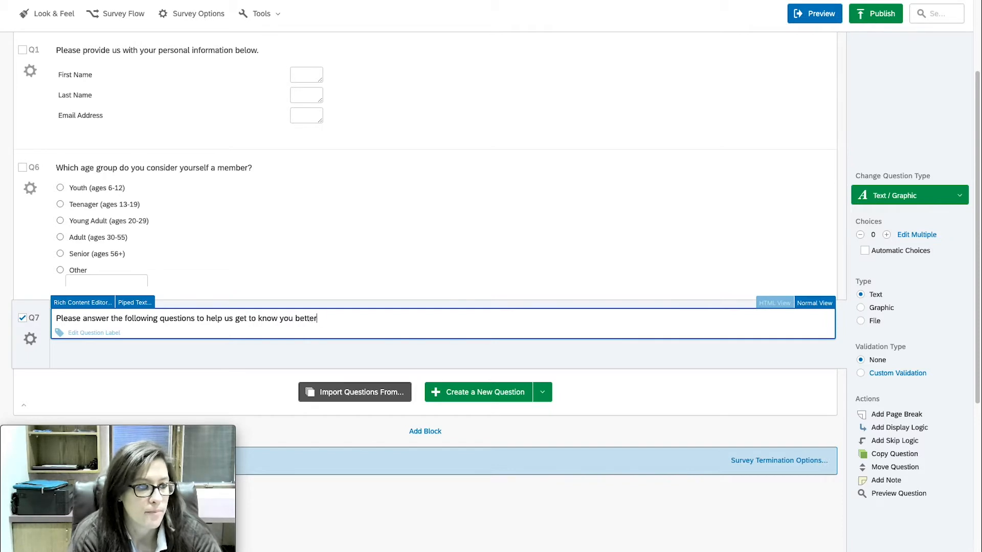
pyautogui.click(149, 378)
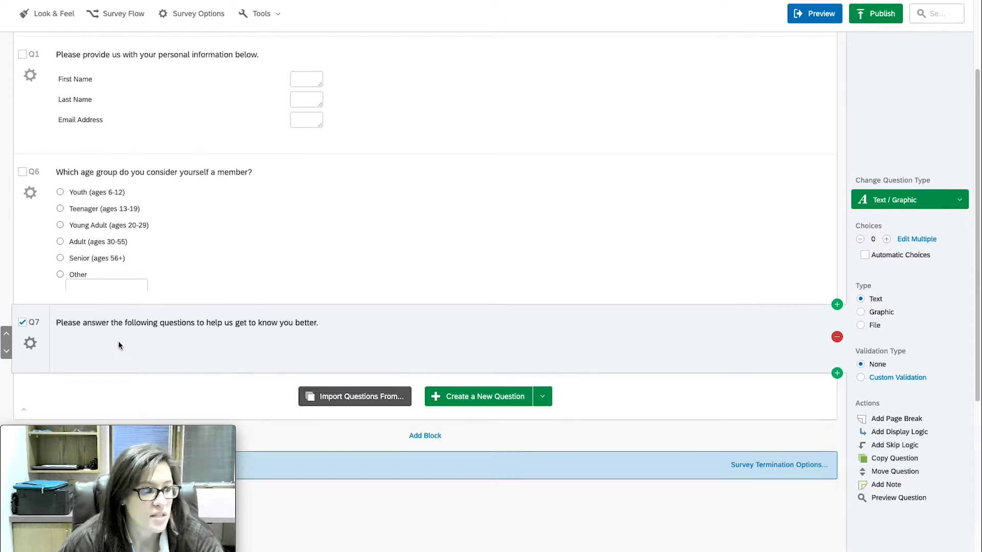
# Move the descriptive text question up above the age group and personal information questions, to the start of the block
pyautogui.scroll(1, 118, 342)
pyautogui.scroll(1, 121, 351)
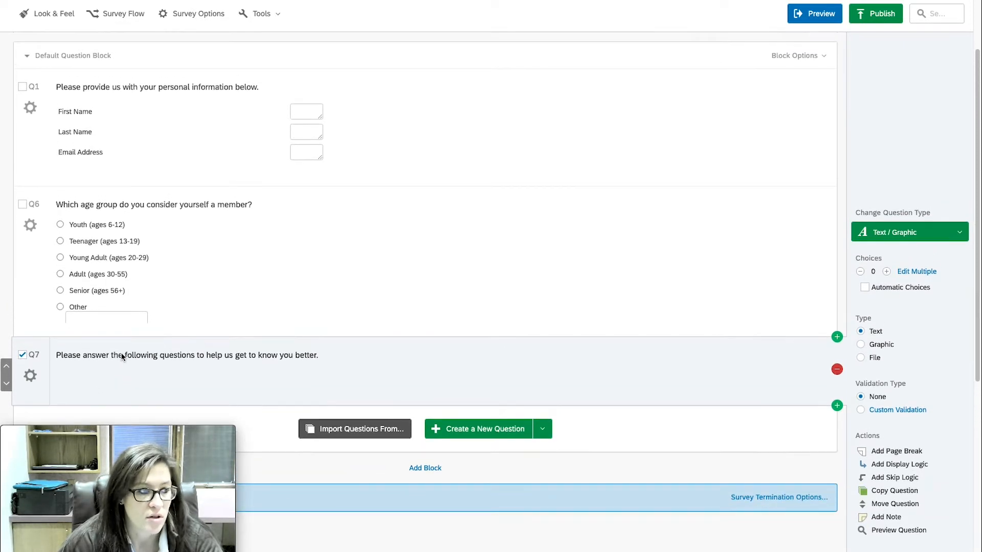
pyautogui.click(7, 368)
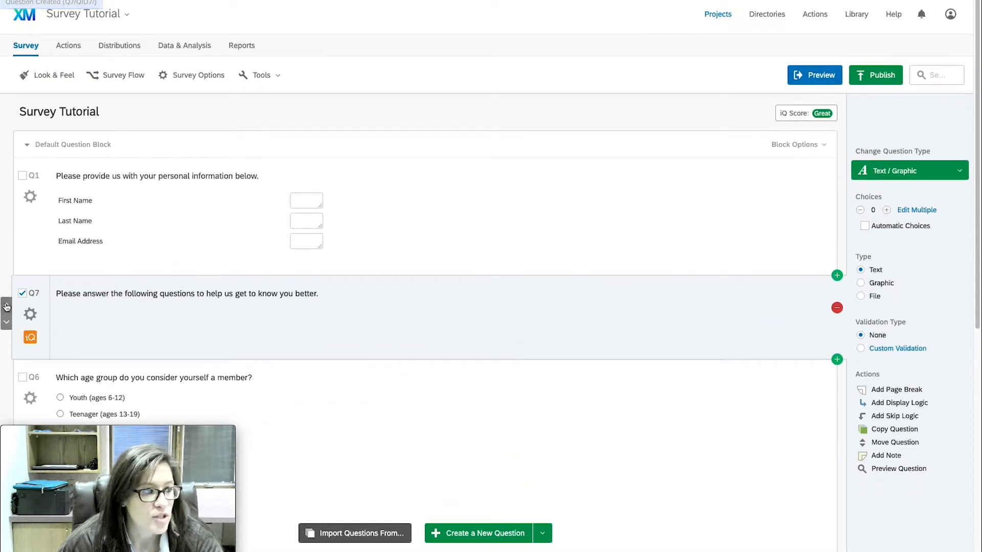
pyautogui.click(7, 307)
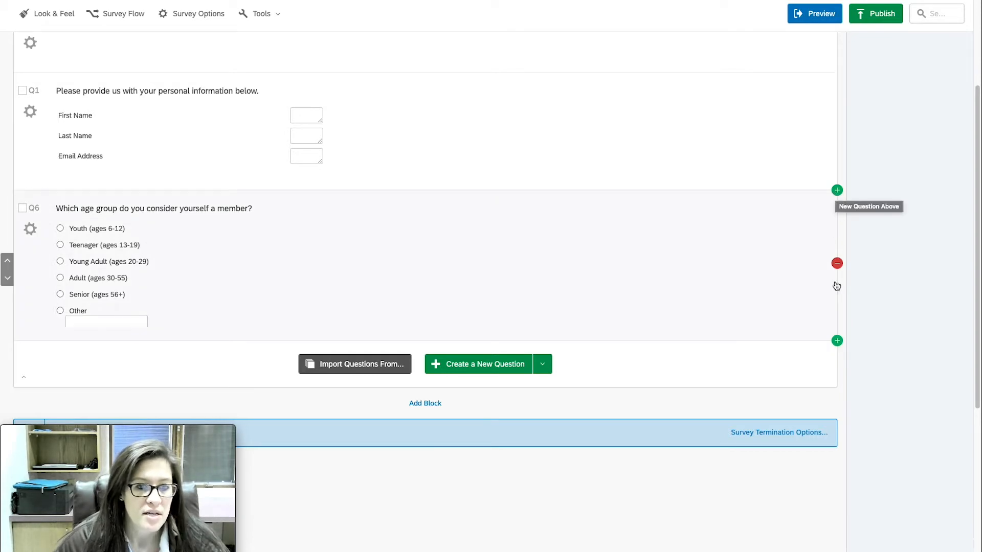
# Add a new question below the age group question, make it a multiple choice Dropdown List, and check its dropdown
pyautogui.click(837, 341)
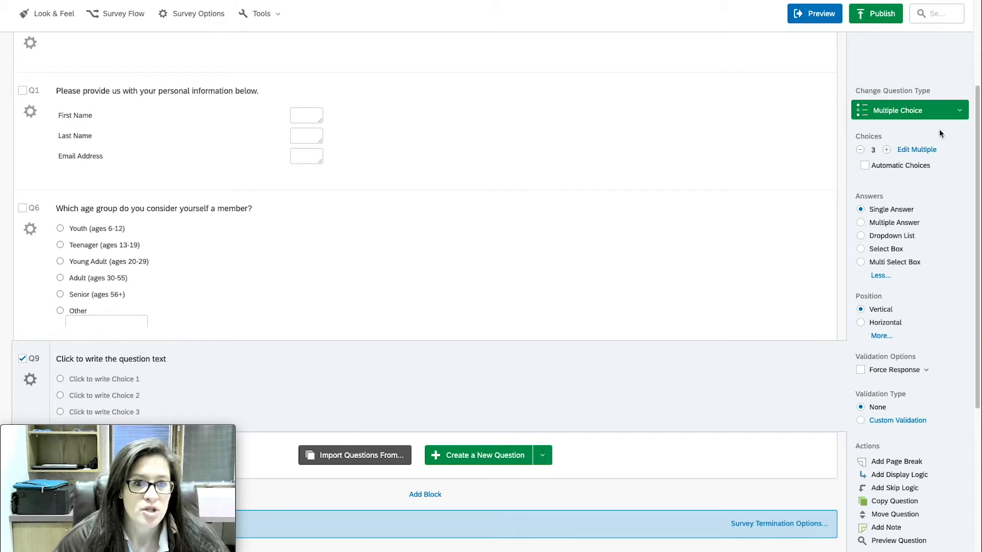
pyautogui.click(944, 113)
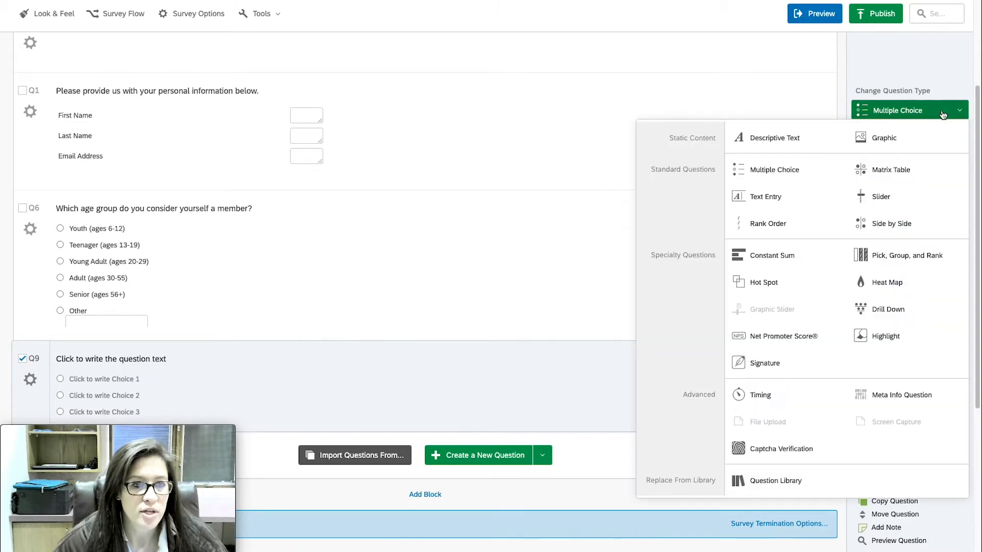
pyautogui.click(838, 172)
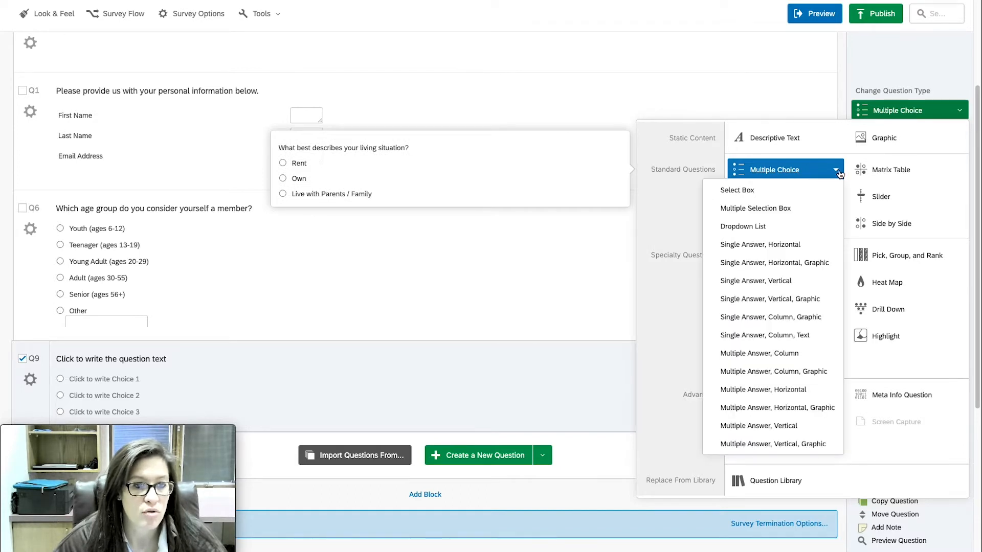
pyautogui.click(801, 228)
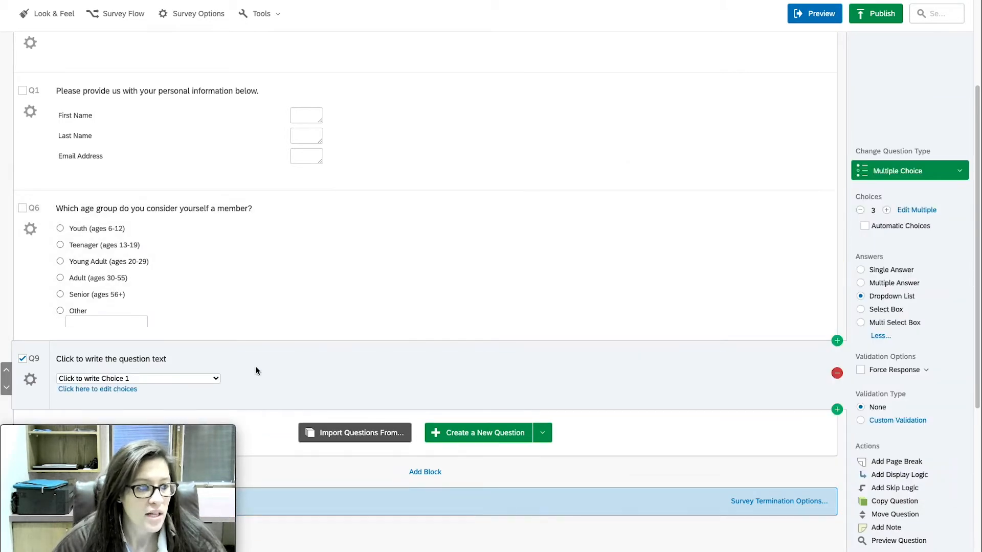
pyautogui.click(215, 379)
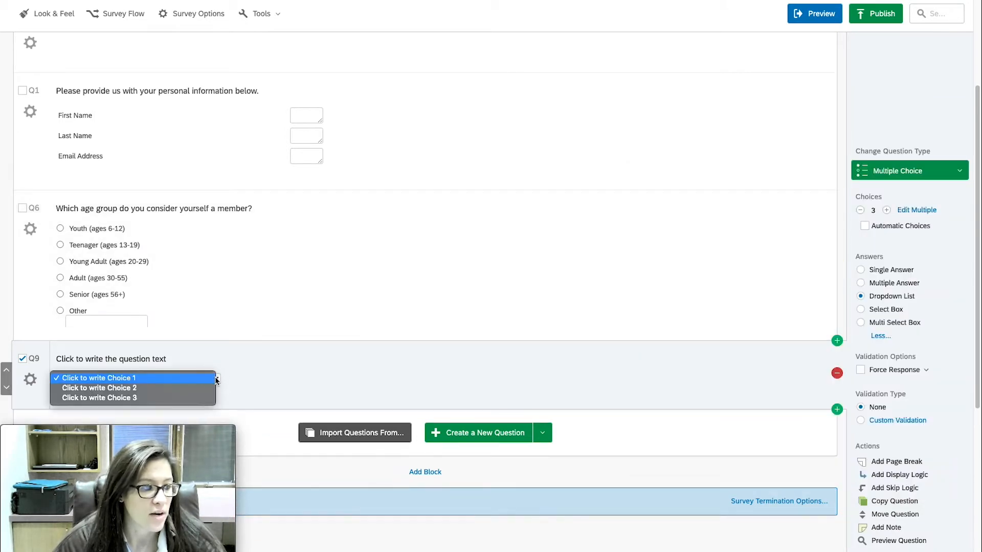
pyautogui.click(217, 377)
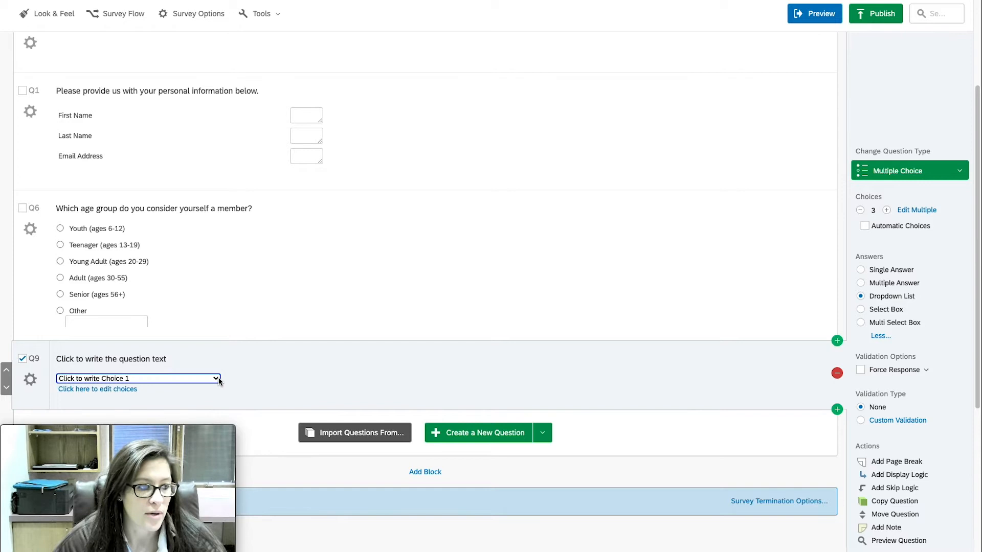
# Set the dropdown question's text to "Which county in Wyoming do you live in?"
pyautogui.click(156, 364)
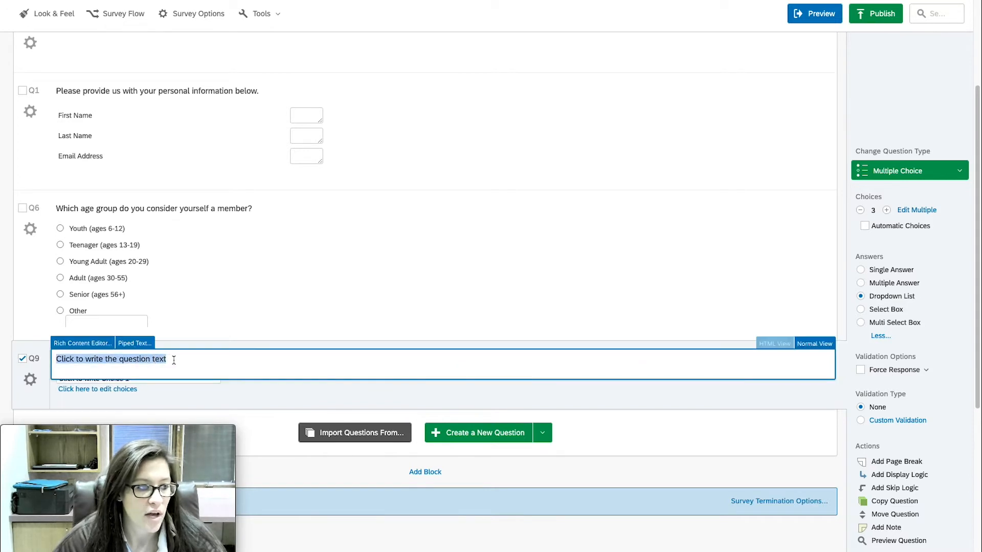
pyautogui.press('BackSpace')
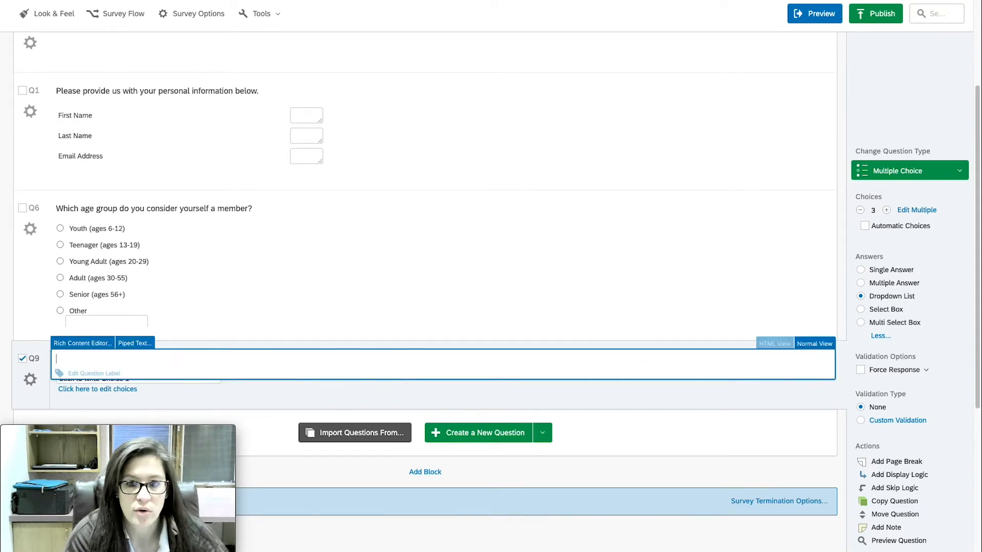
pyautogui.write('Which county is')
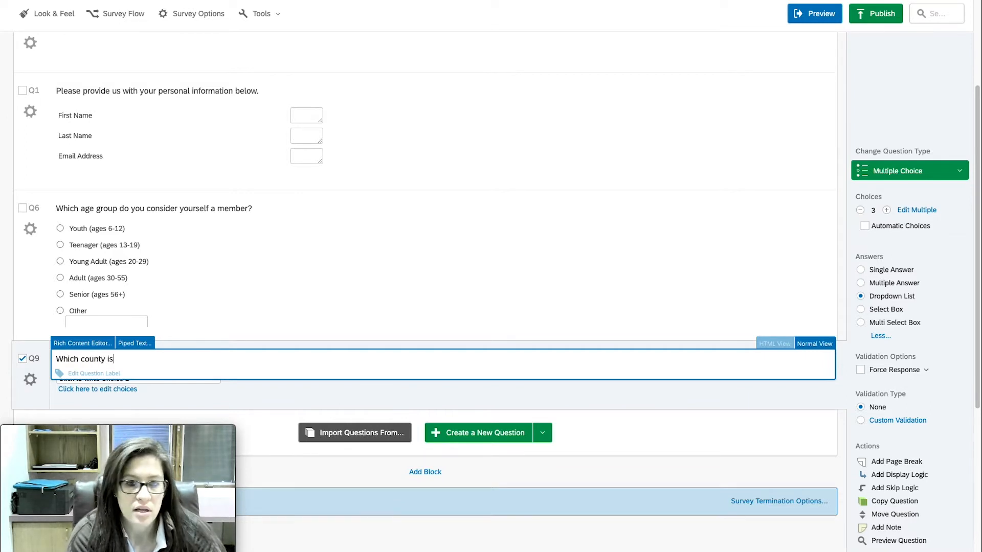
pyautogui.press('BackSpace')
pyautogui.write('n Wyoming do you ')
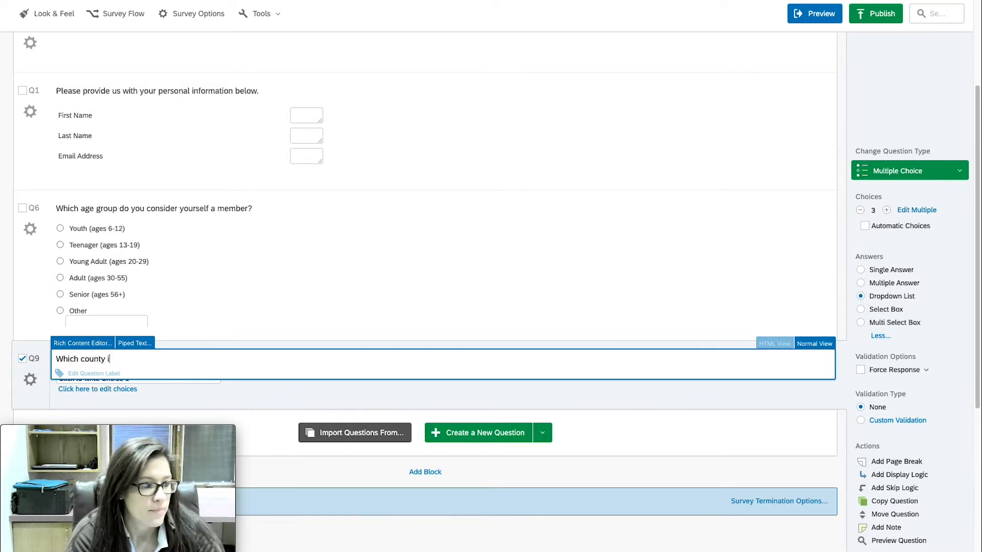
pyautogui.write('live in?')
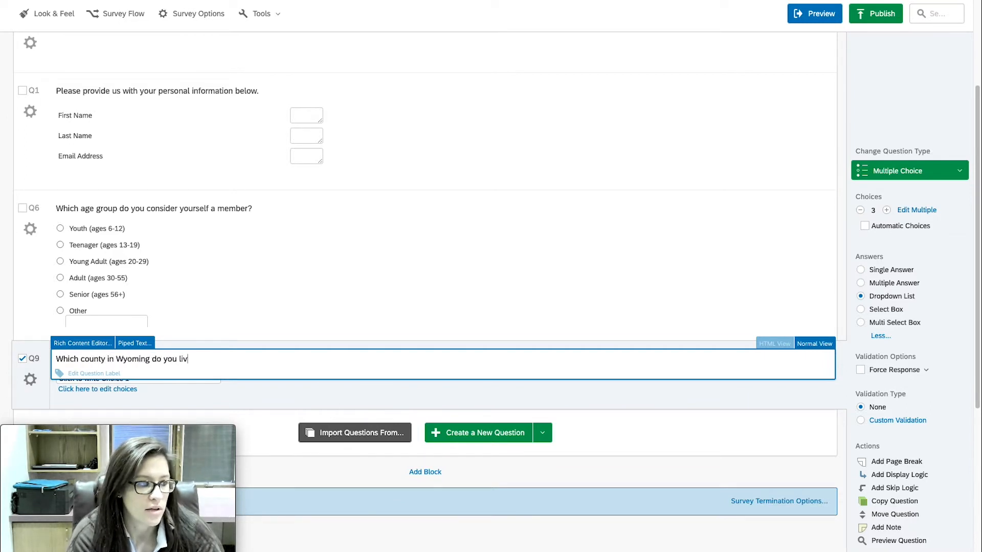
# Enter the county question's choices Albany, Big Horn, Campbell, Carbon and Converse
pyautogui.click(213, 394)
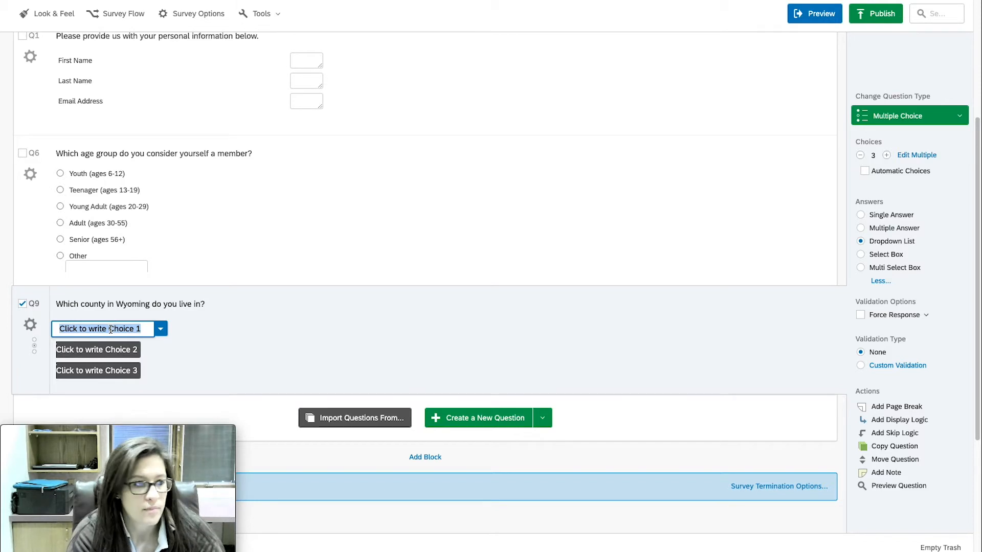
pyautogui.write('Albany')
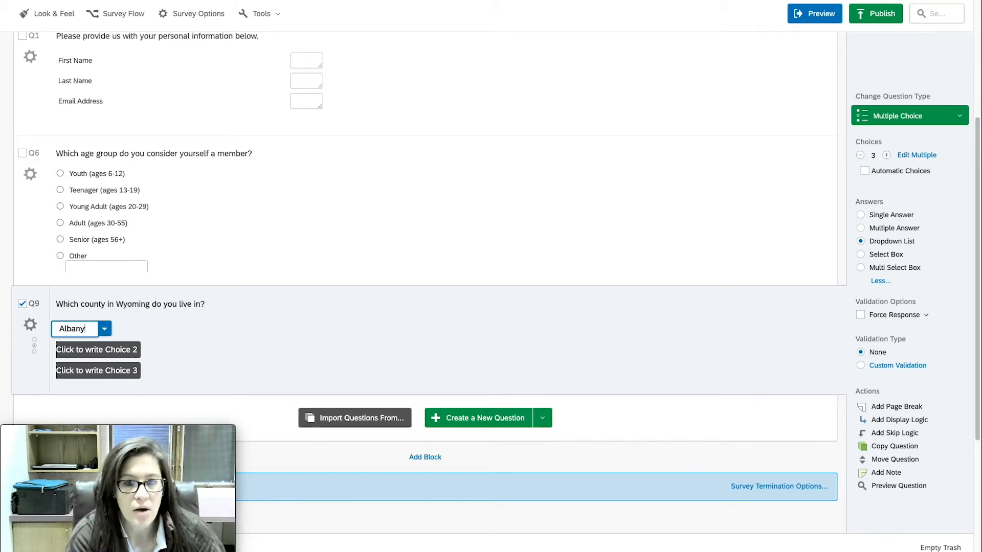
pyautogui.press('Return')
pyautogui.write('Big Horn')
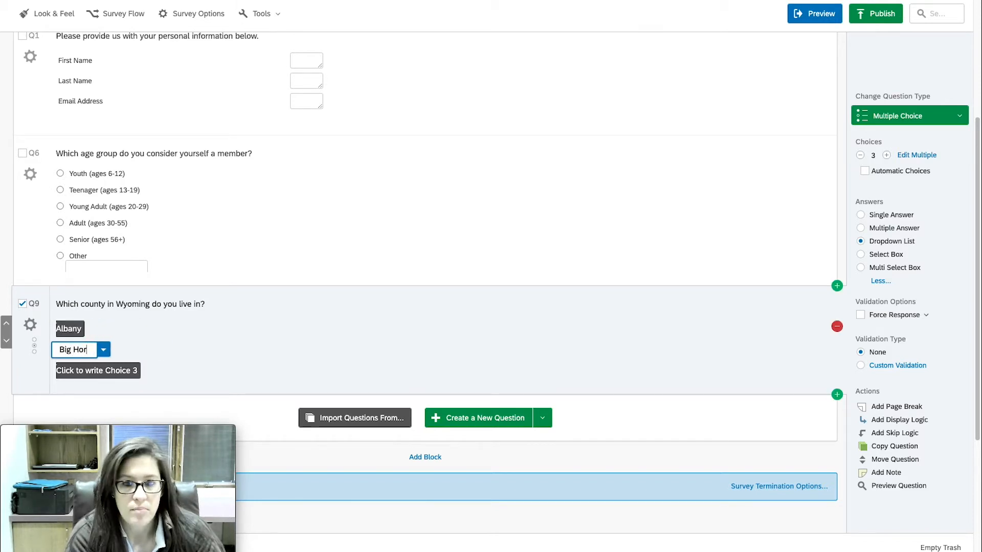
pyautogui.press('Return')
pyautogui.write('Campbell')
pyautogui.press('Return')
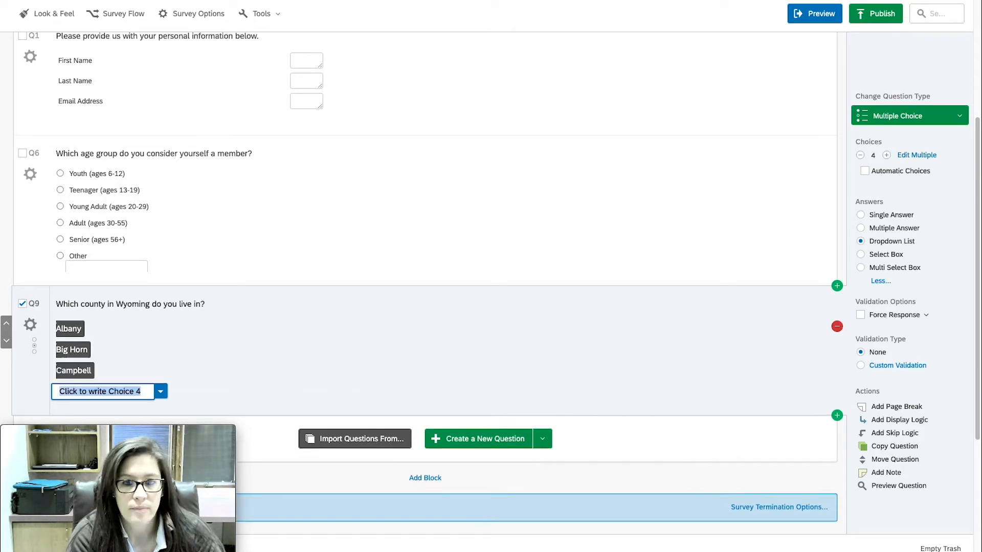
pyautogui.write('Carbon')
pyautogui.press('Return')
pyautogui.write('Converse')
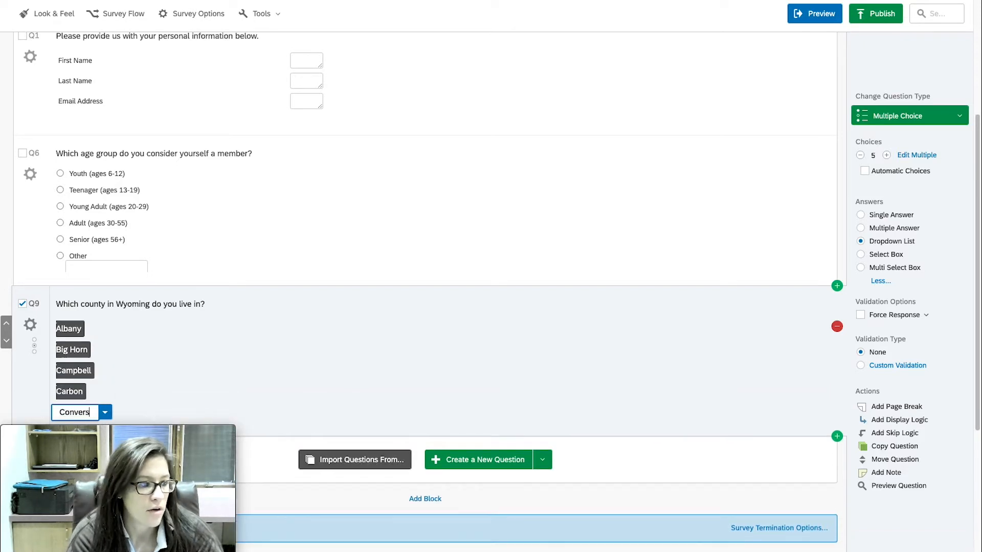
pyautogui.click(275, 353)
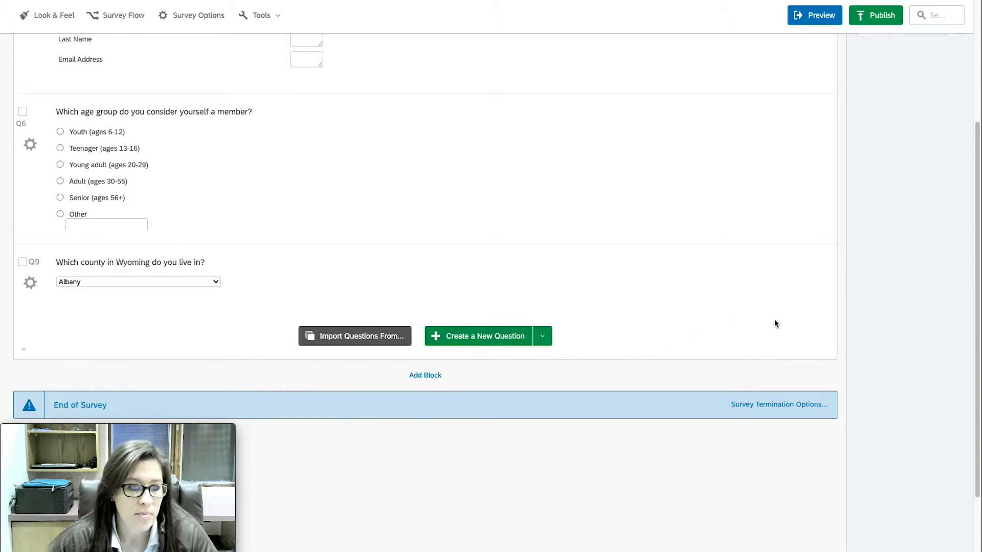
# Add a new question below the county question and change its type to Matrix Table, Likert, Single Answer
pyautogui.click(817, 307)
pyautogui.click(837, 313)
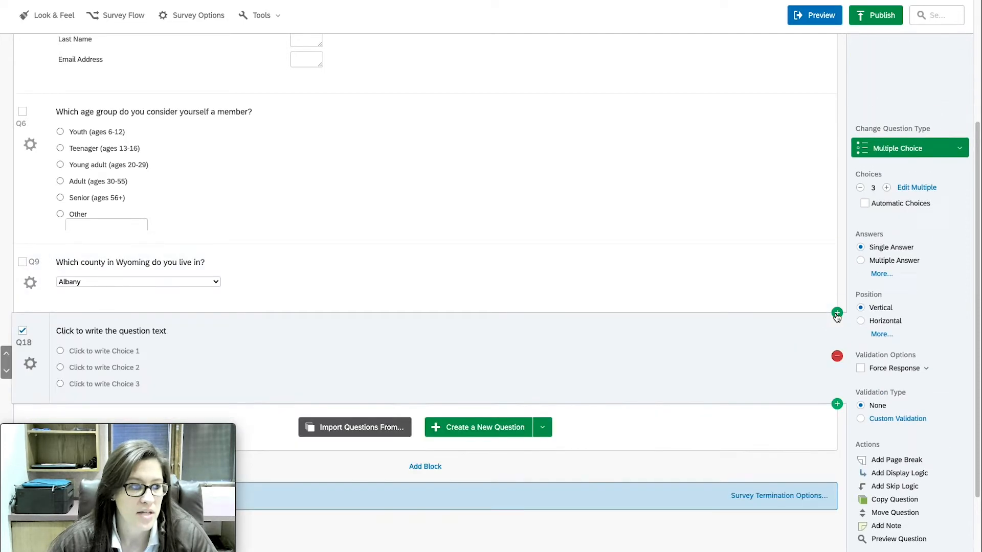
pyautogui.click(959, 149)
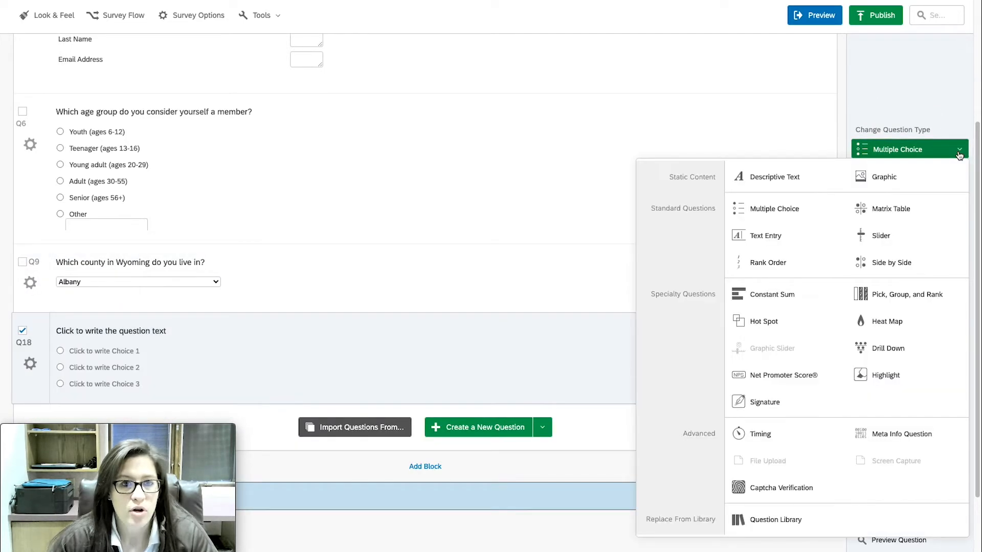
pyautogui.click(958, 209)
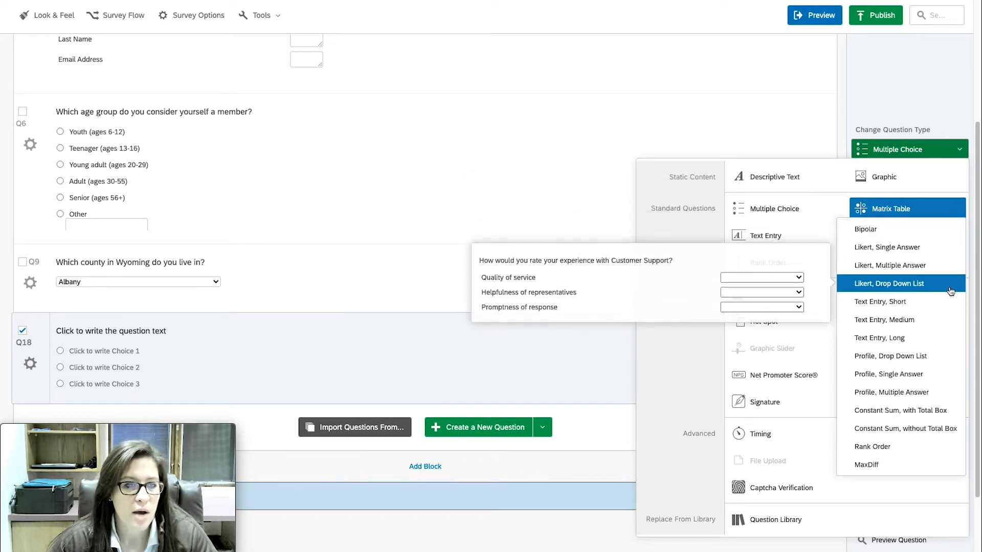
pyautogui.click(929, 249)
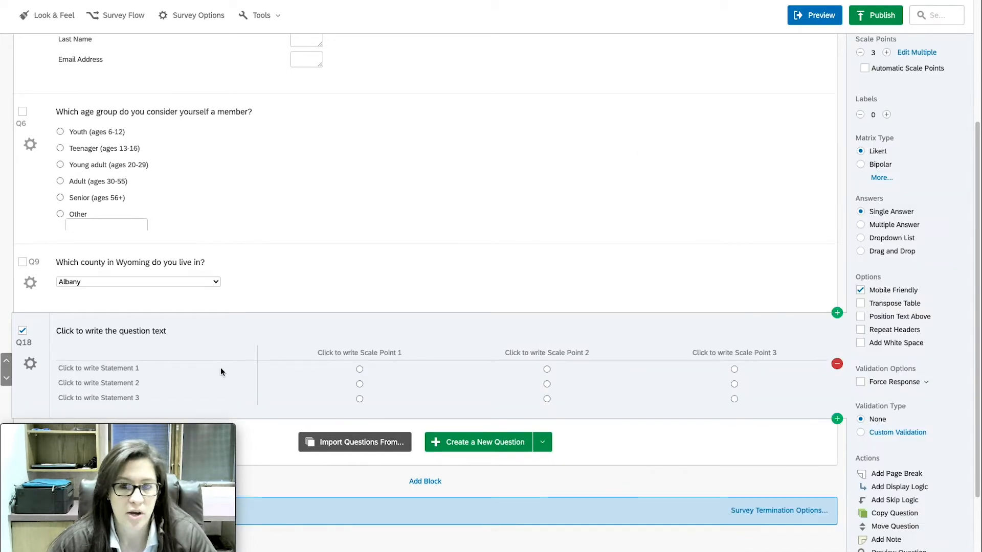
# Set the matrix question's first two statements to "Quality of Service" and "Helpfulness of Educators"
pyautogui.scroll(-2, 220, 368)
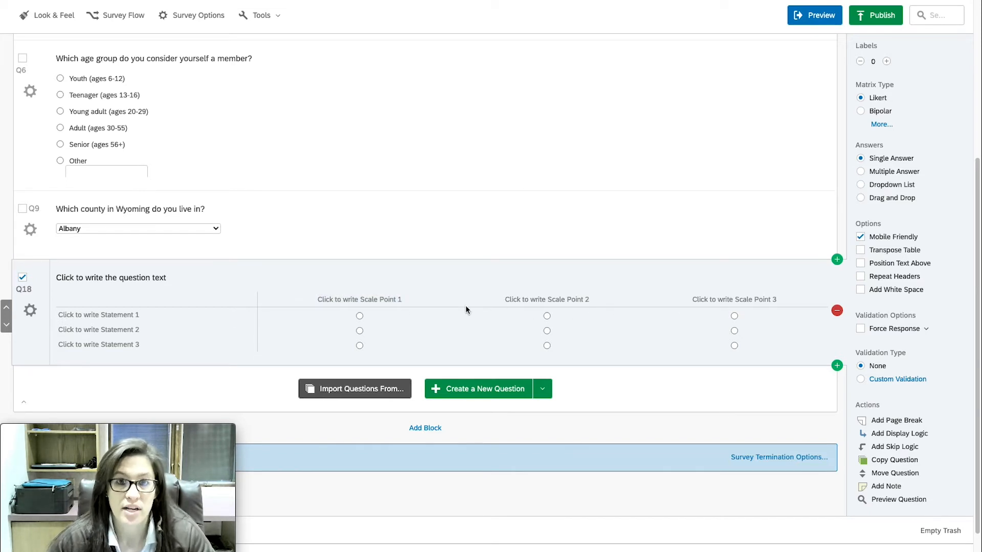
pyautogui.click(117, 316)
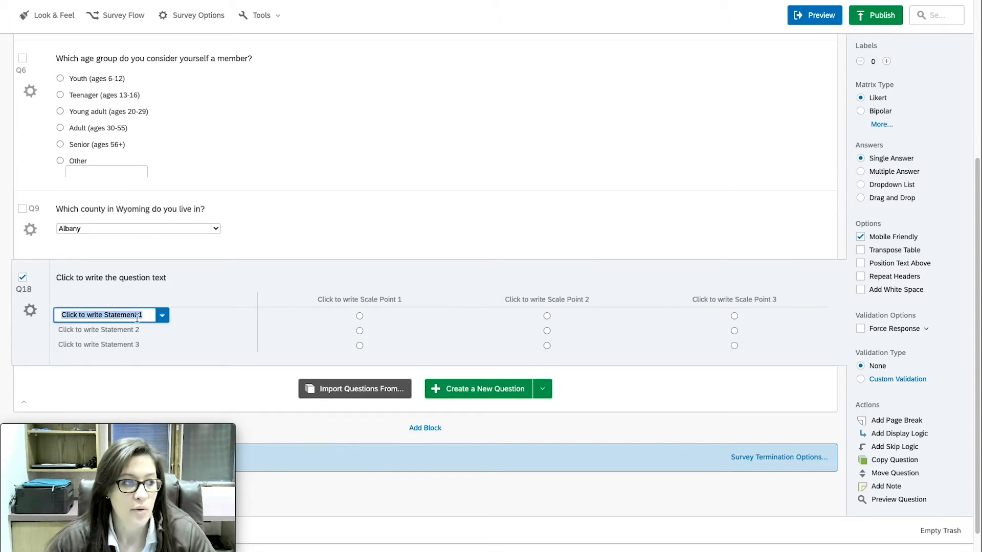
pyautogui.write('Q')
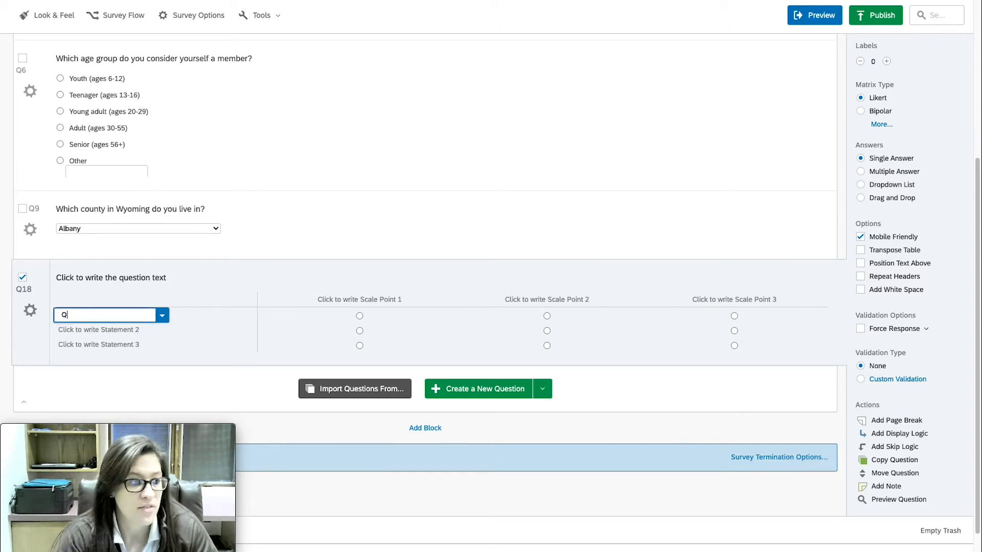
pyautogui.write('uality of Service')
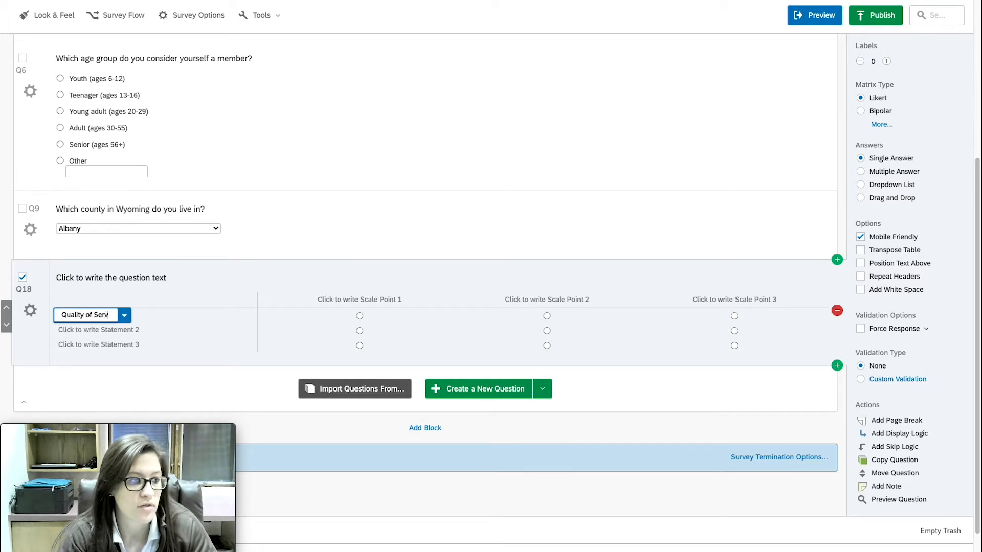
pyautogui.click(138, 332)
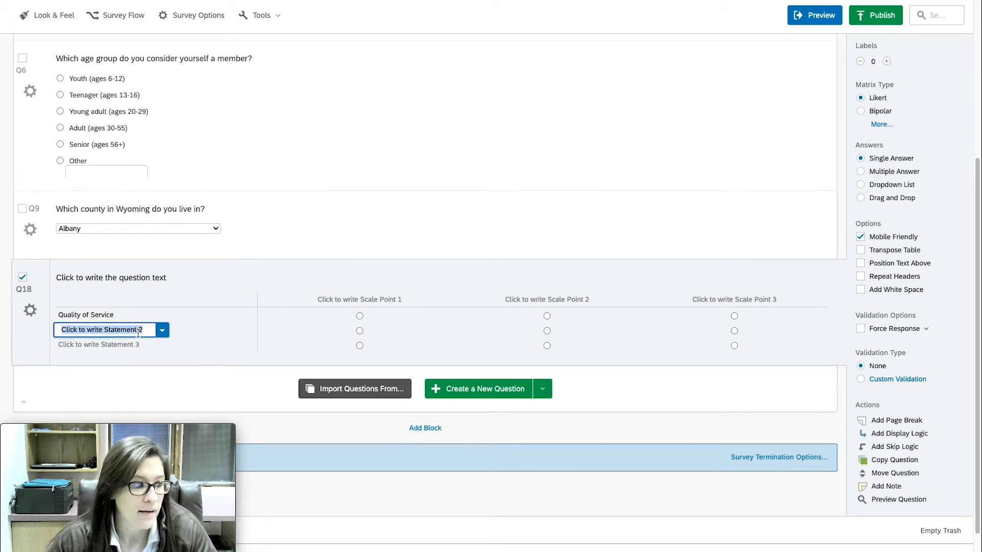
pyautogui.write('Helpful')
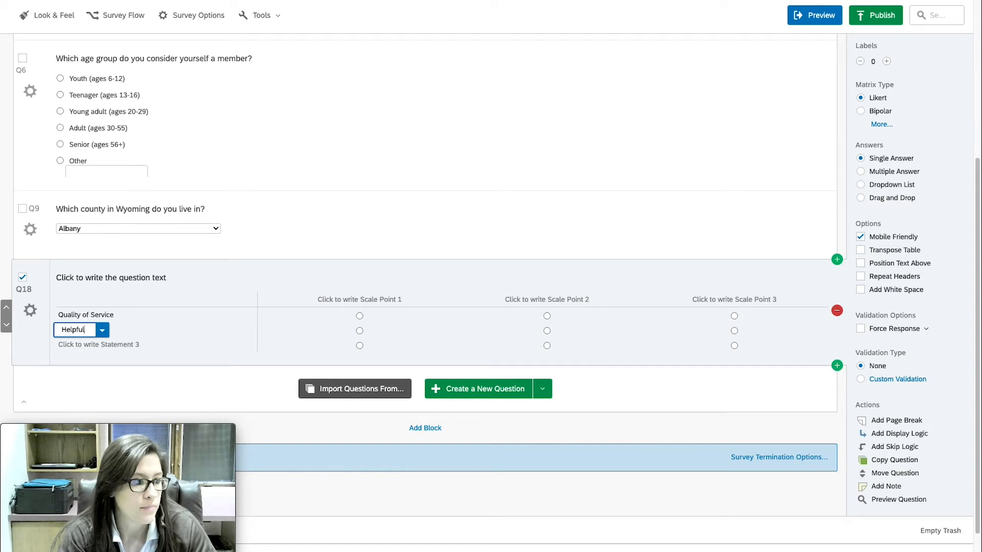
pyautogui.write('ness of Educators')
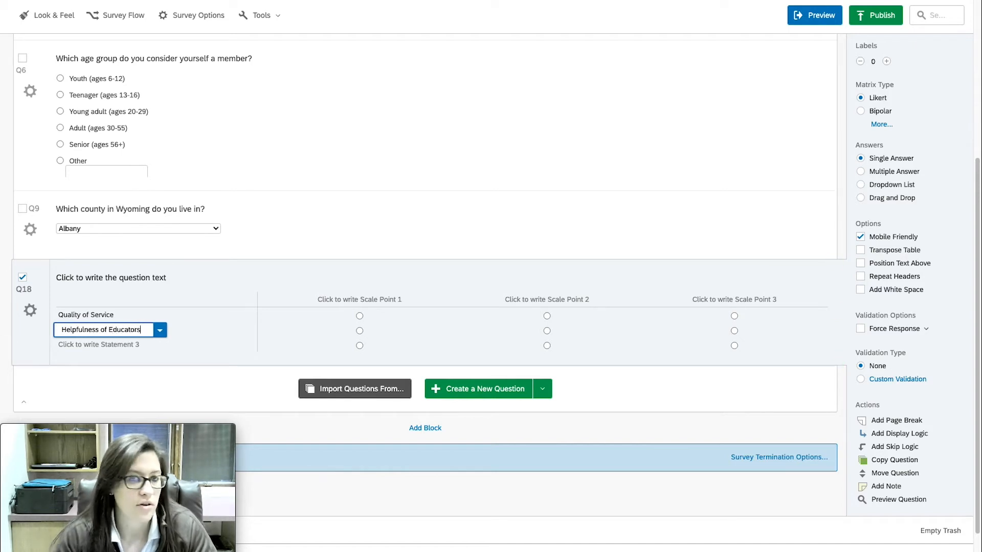
# Set the matrix question's third statement to "Accessibility of Resources", correcting the spelling of the first word
pyautogui.click(131, 352)
pyautogui.write('A')
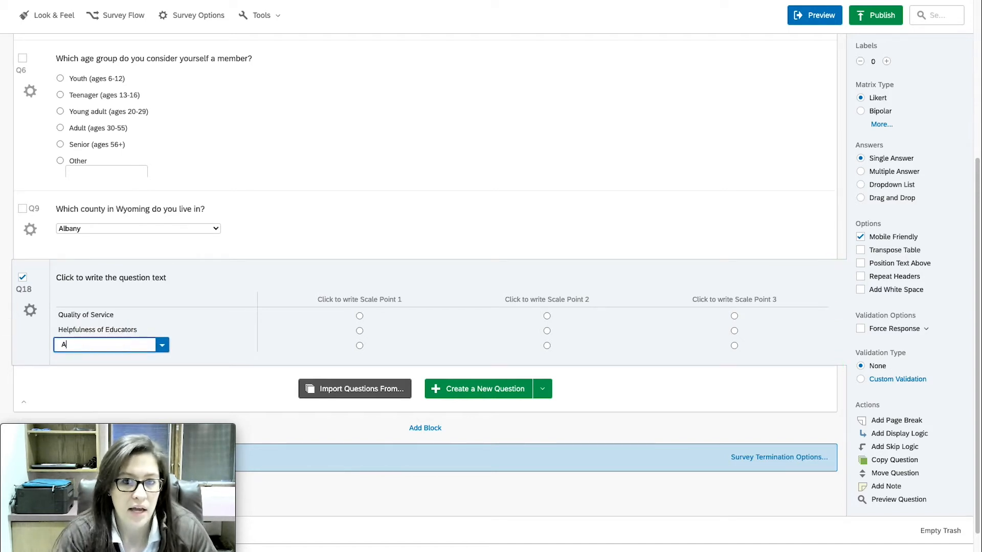
pyautogui.write('cessibility ')
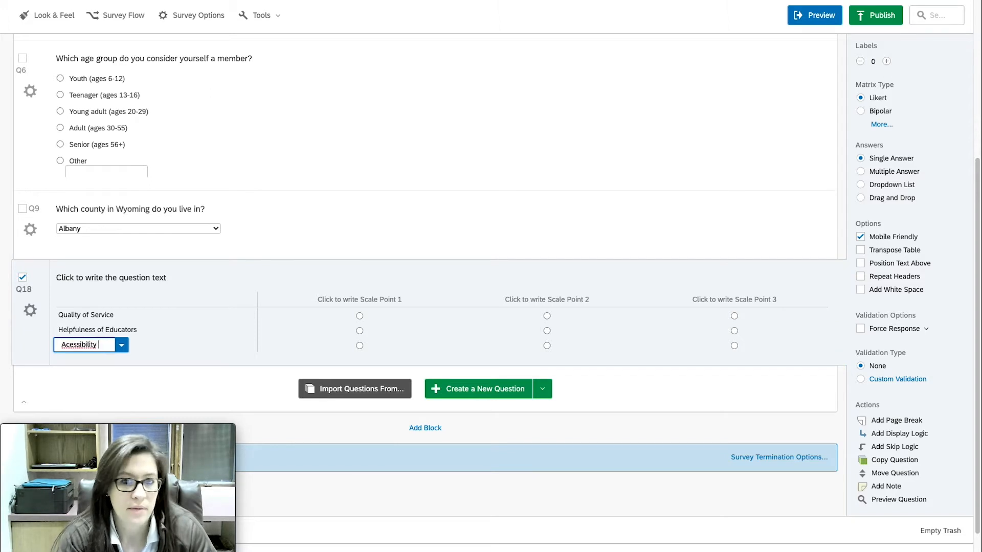
pyautogui.write('of Reo')
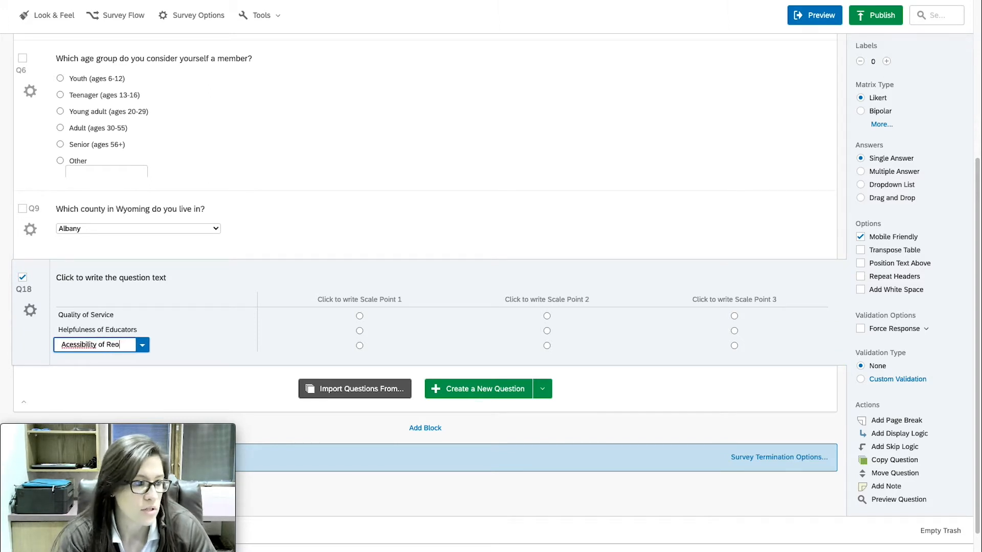
pyautogui.press('BackSpace')
pyautogui.write('sources')
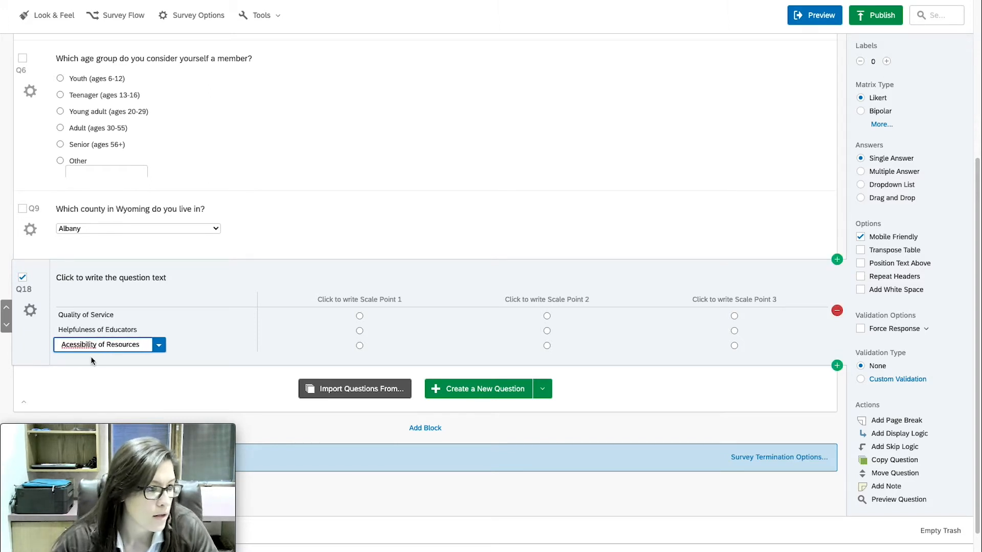
pyautogui.rightClick(83, 345)
pyautogui.click(105, 353)
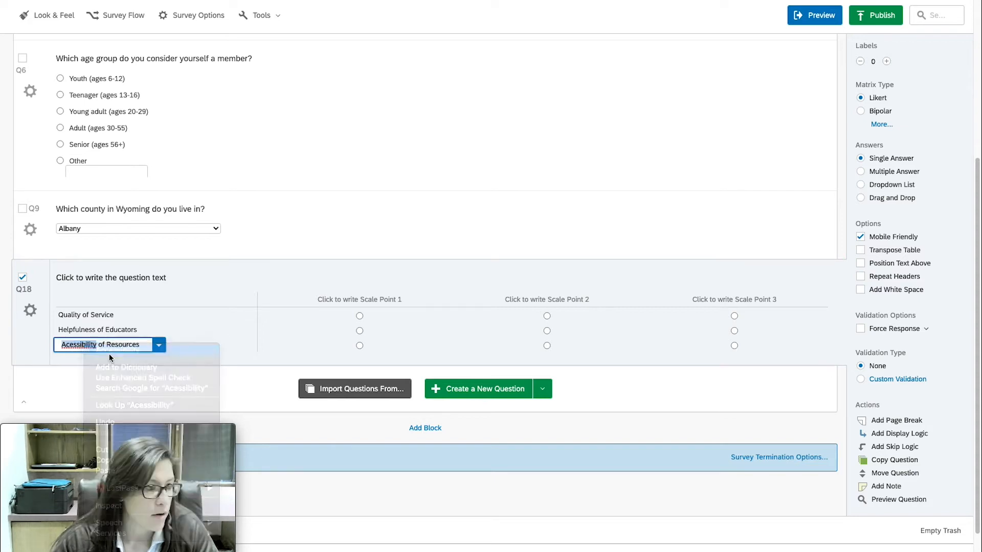
# Set the matrix question's text to "How would you rate your experience with UW Extension this past year?"
pyautogui.click(150, 280)
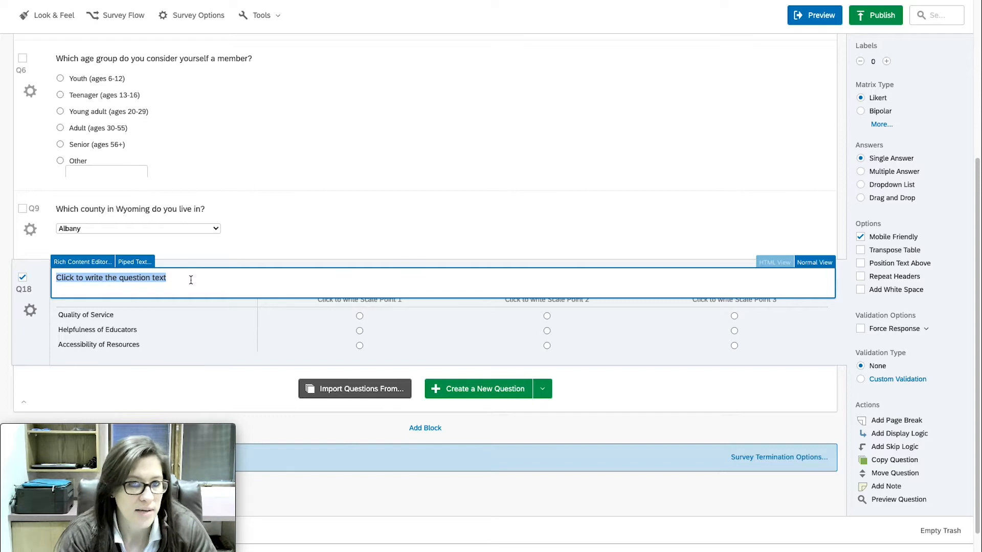
pyautogui.write('How would you ')
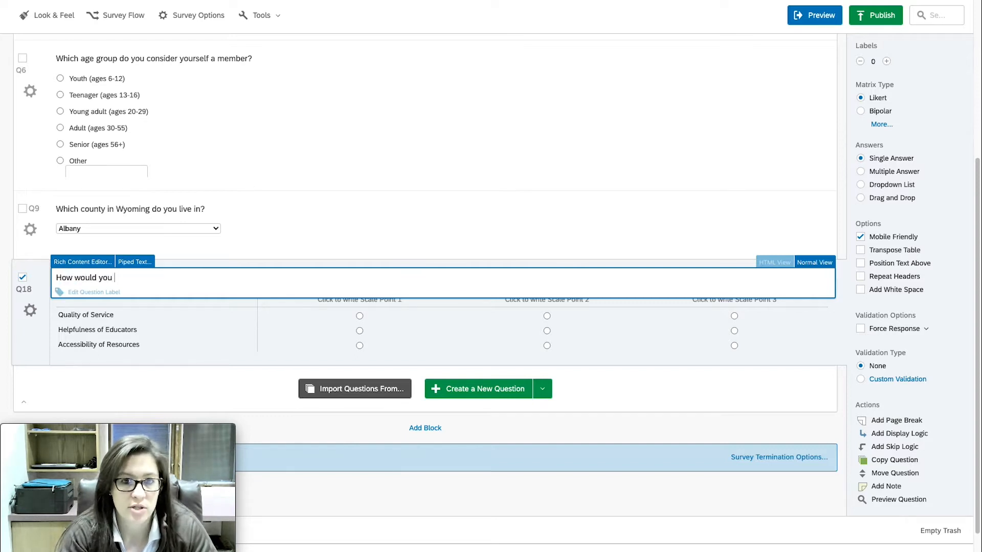
pyautogui.write('rate your ex')
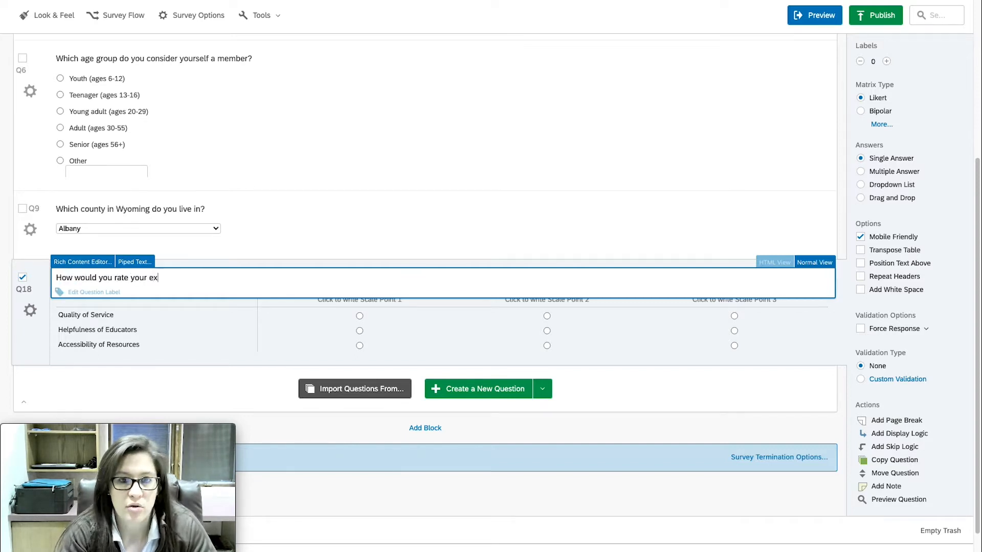
pyautogui.write('perience with UW')
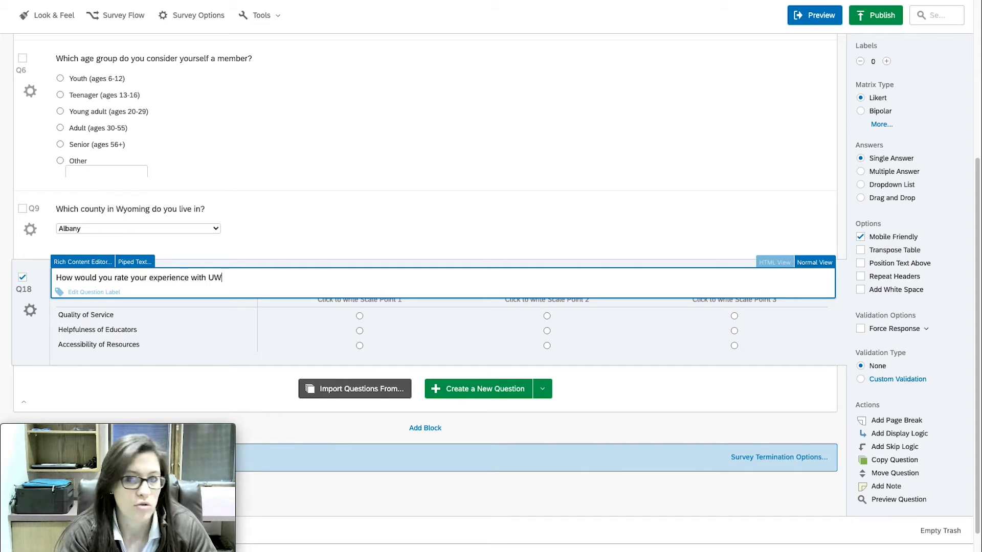
pyautogui.write(' Ext')
pyautogui.write('en')
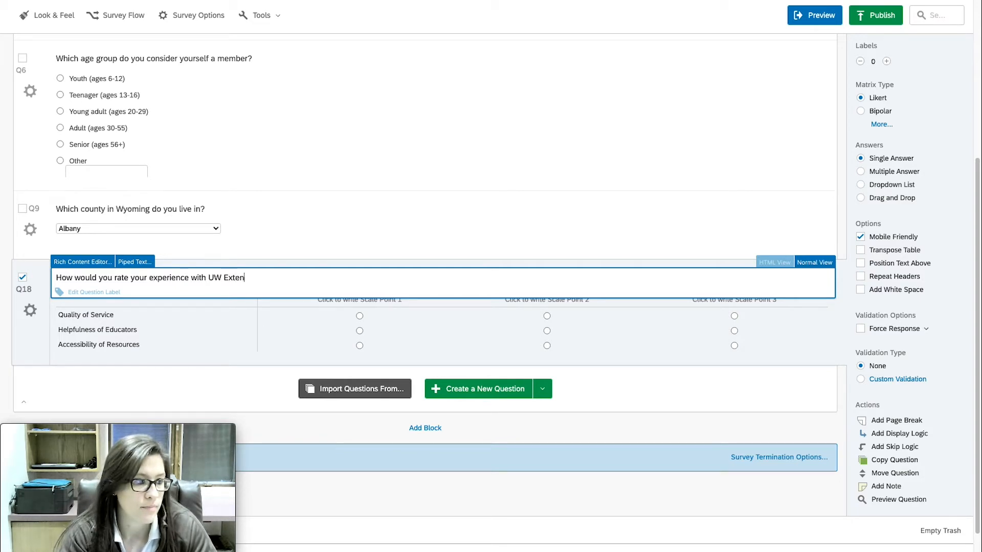
pyautogui.write('sion this past year?')
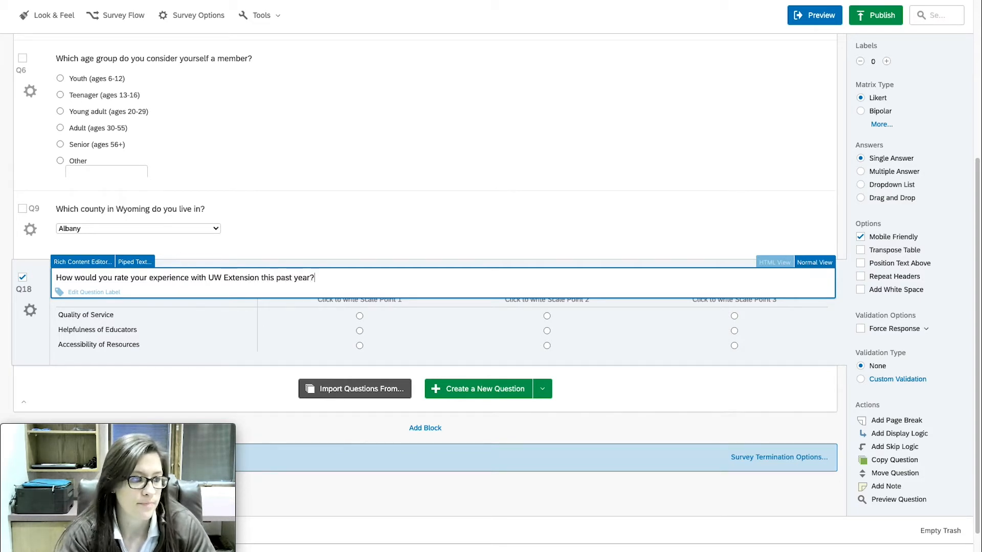
pyautogui.click(146, 319)
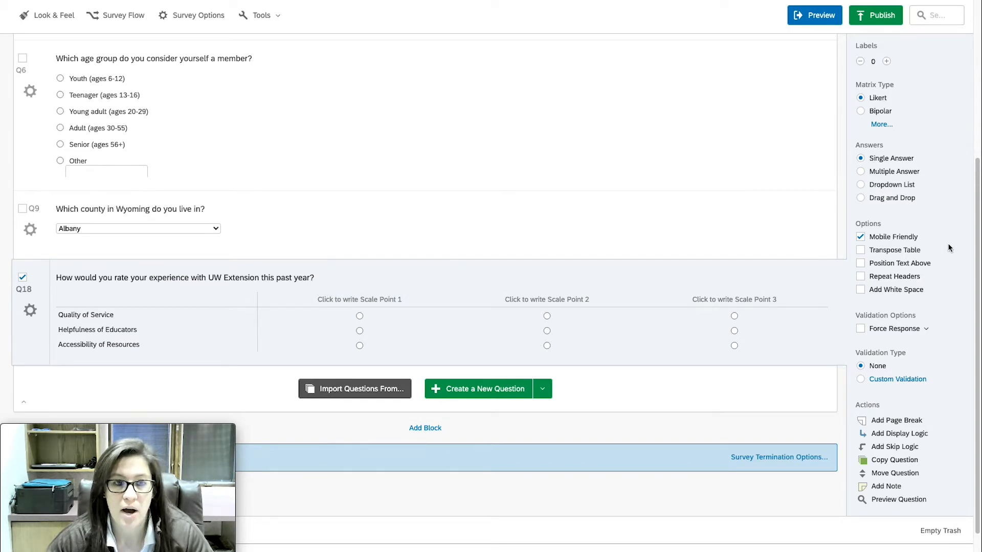
# Turn on automatic scale points for the UW Extension matrix question
pyautogui.scroll(3, 947, 242)
pyautogui.scroll(2, 947, 247)
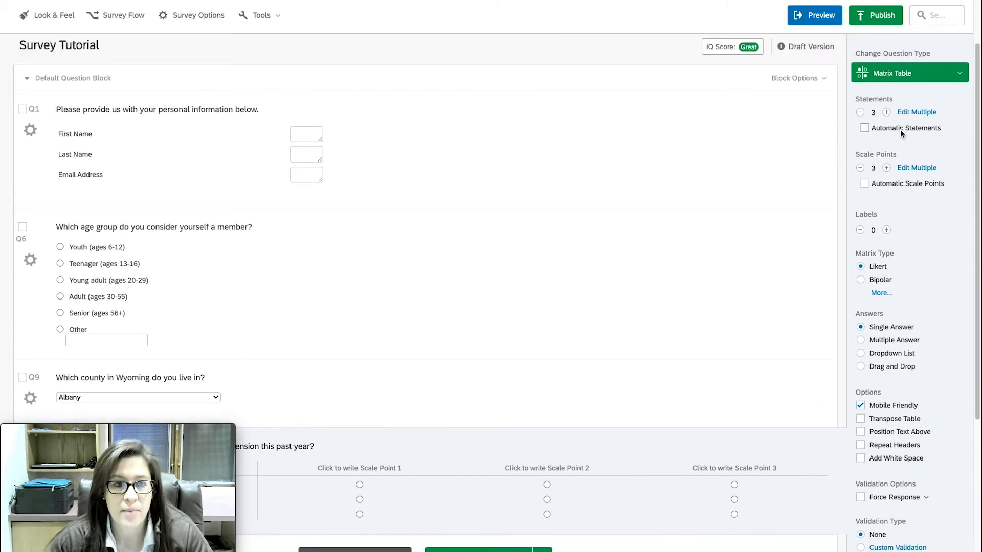
pyautogui.scroll(-1, 898, 185)
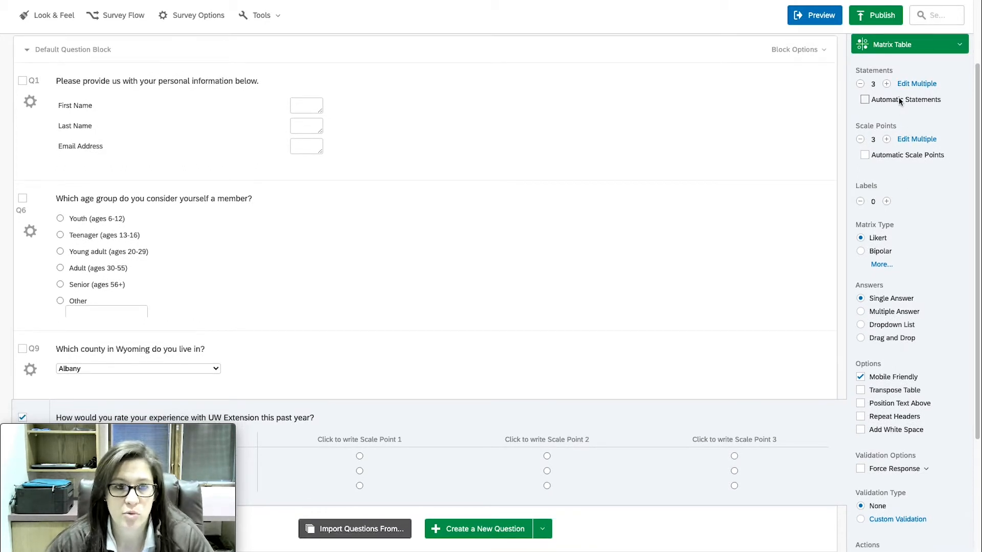
pyautogui.scroll(-2, 897, 97)
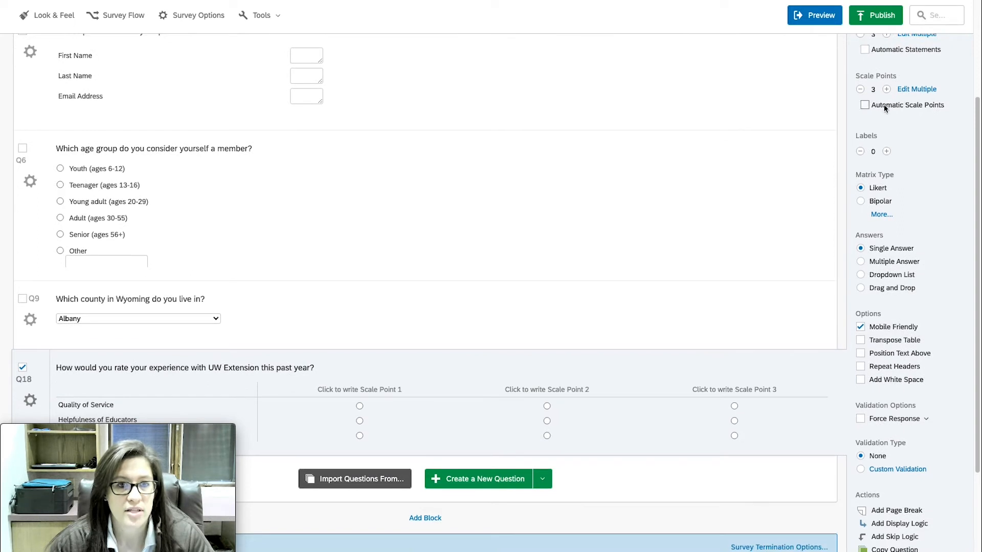
pyautogui.click(864, 106)
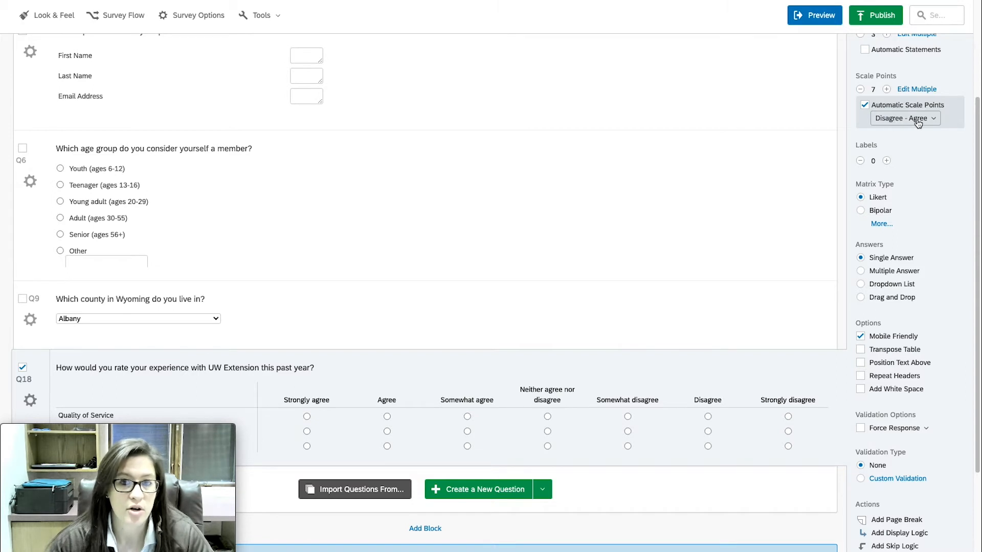
# Browse the predefined scales for the matrix question and choose Dissatisfied - Satisfied
pyautogui.scroll(-1, 606, 350)
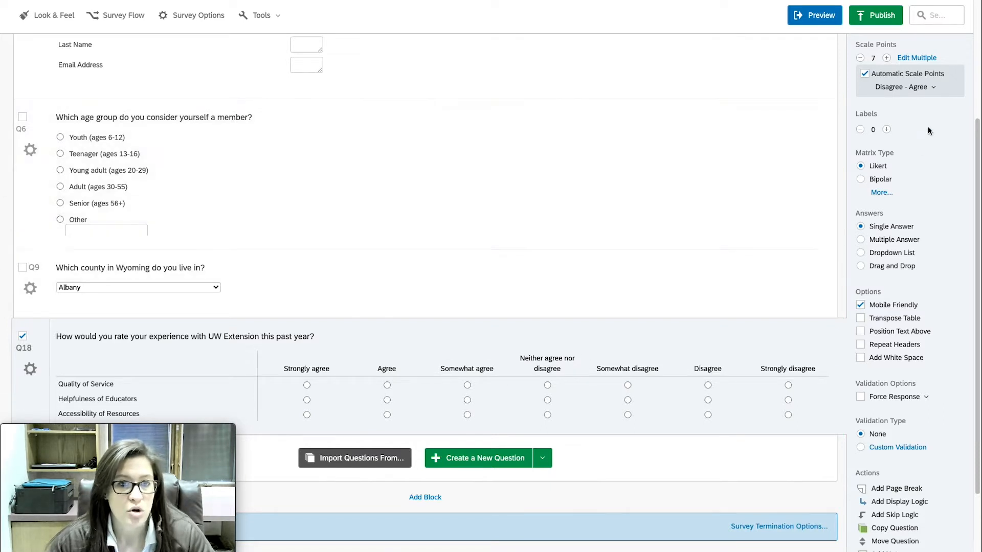
pyautogui.click(922, 92)
pyautogui.scroll(-2, 842, 102)
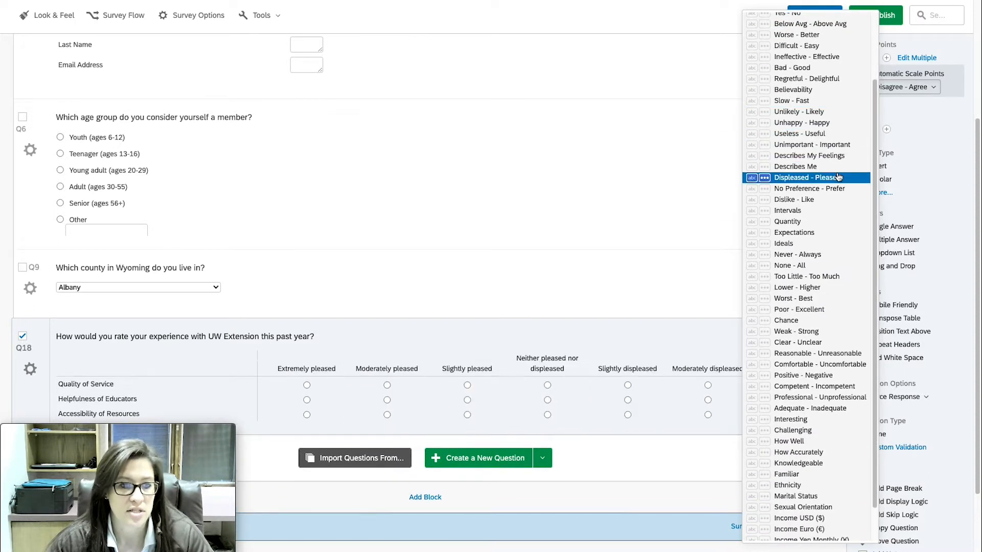
pyautogui.scroll(3, 838, 153)
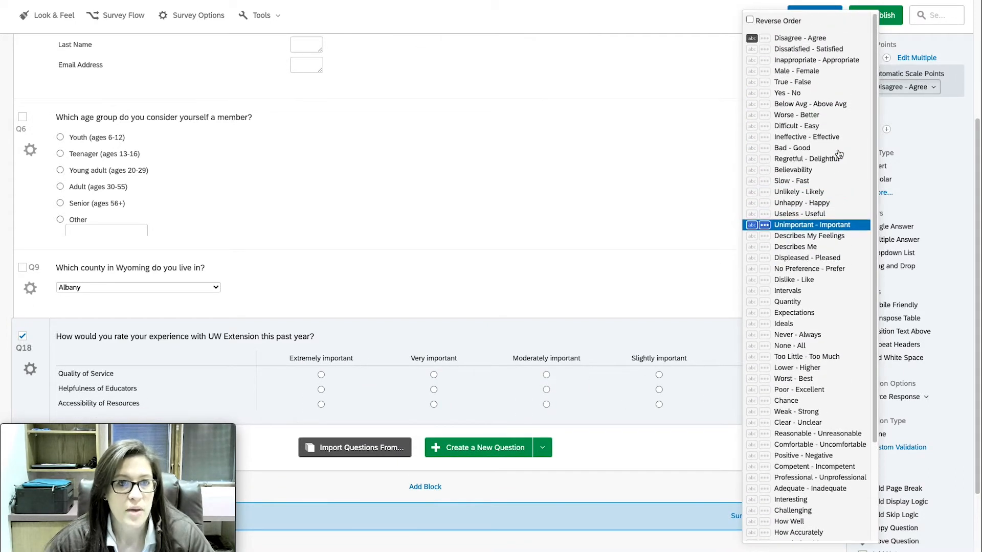
pyautogui.click(821, 50)
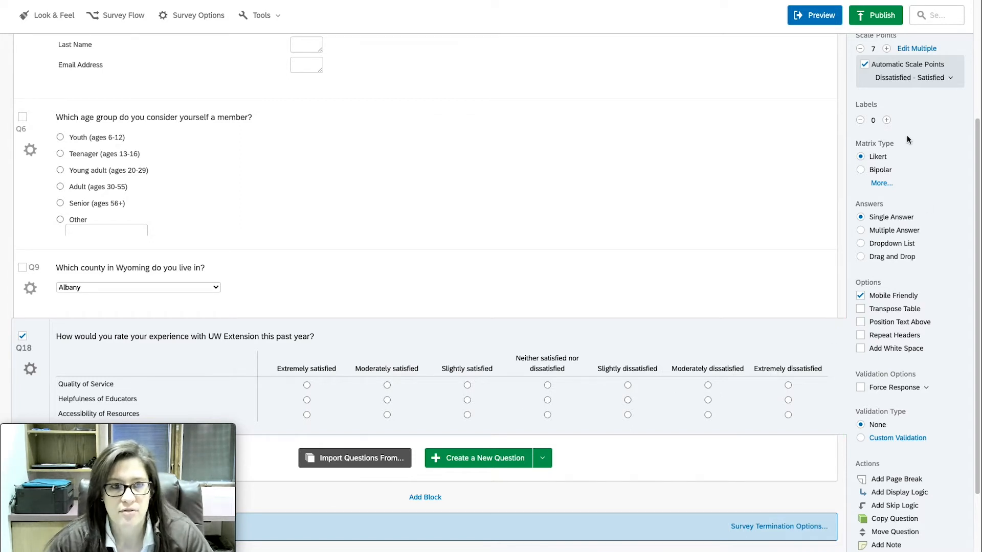
# Reduce the matrix question to 5 scale points and open the middle and second scale labels for editing without changing them
pyautogui.scroll(1, 906, 135)
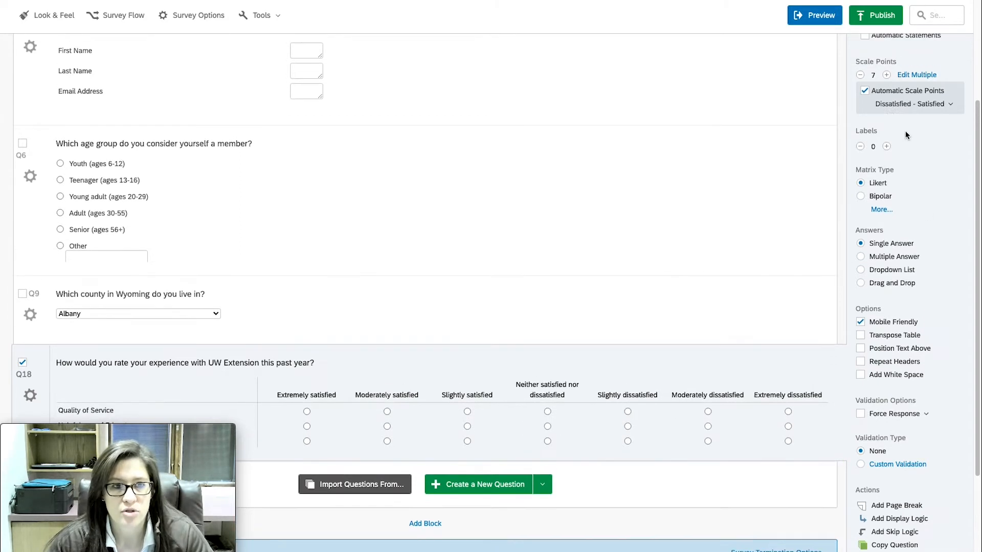
pyautogui.click(860, 75)
pyautogui.click(861, 76)
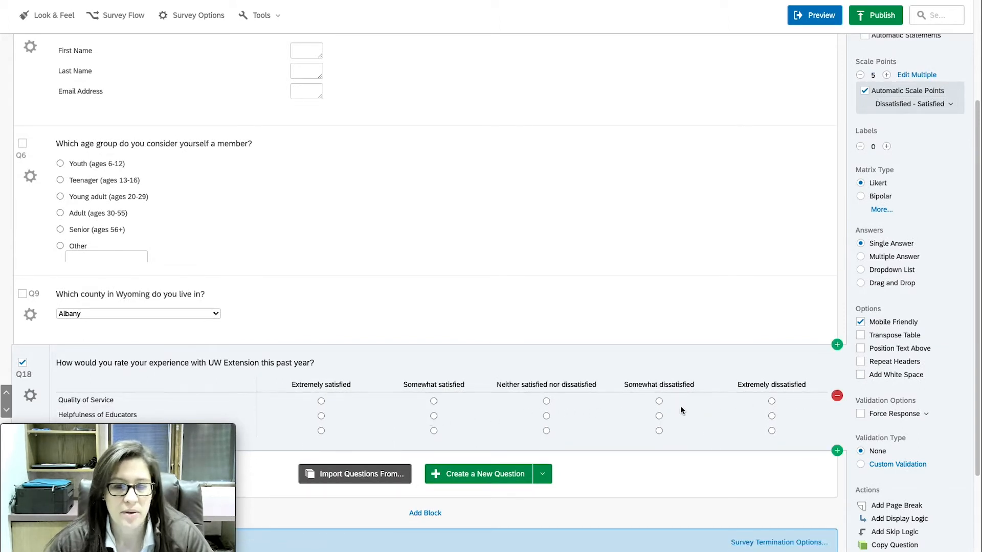
pyautogui.click(570, 385)
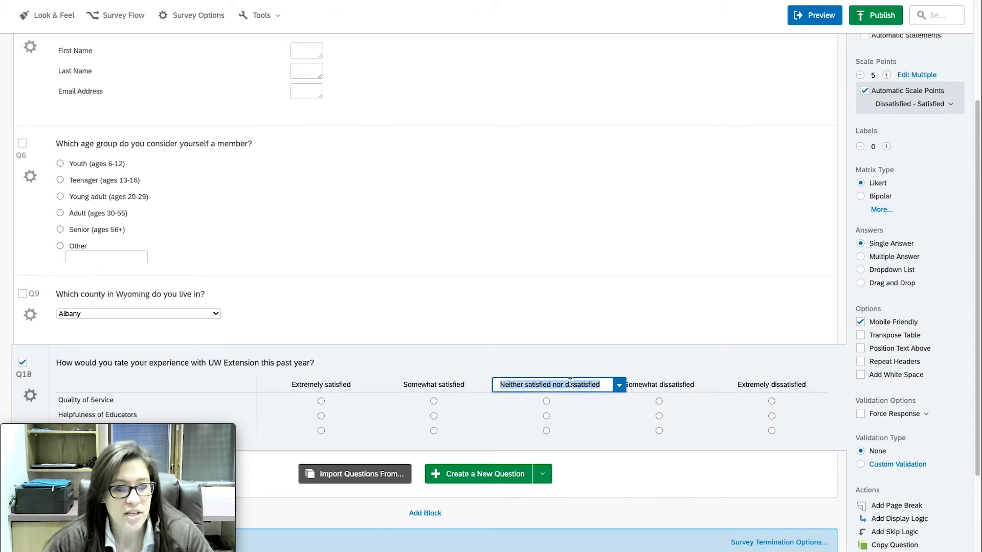
pyautogui.click(442, 385)
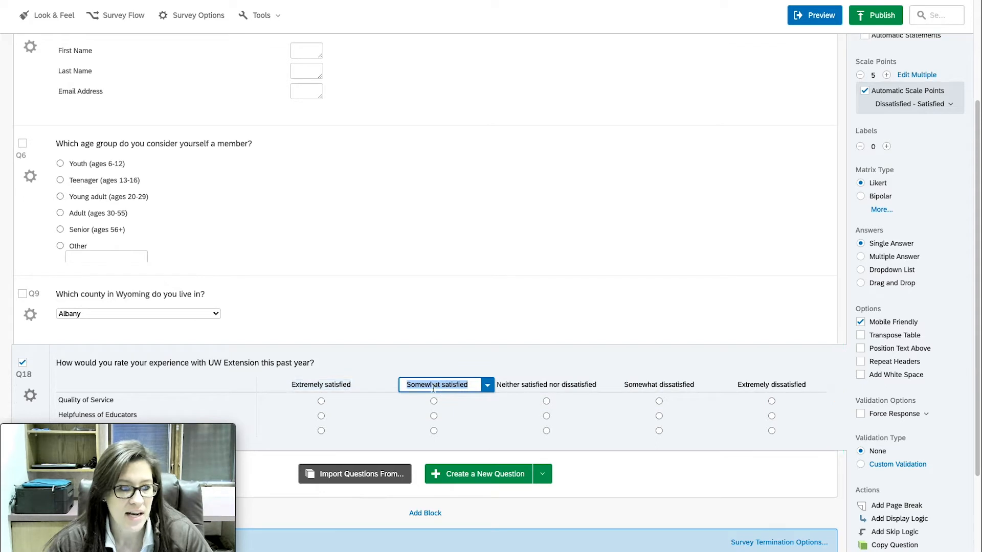
pyautogui.click(676, 411)
pyautogui.scroll(-1, 732, 395)
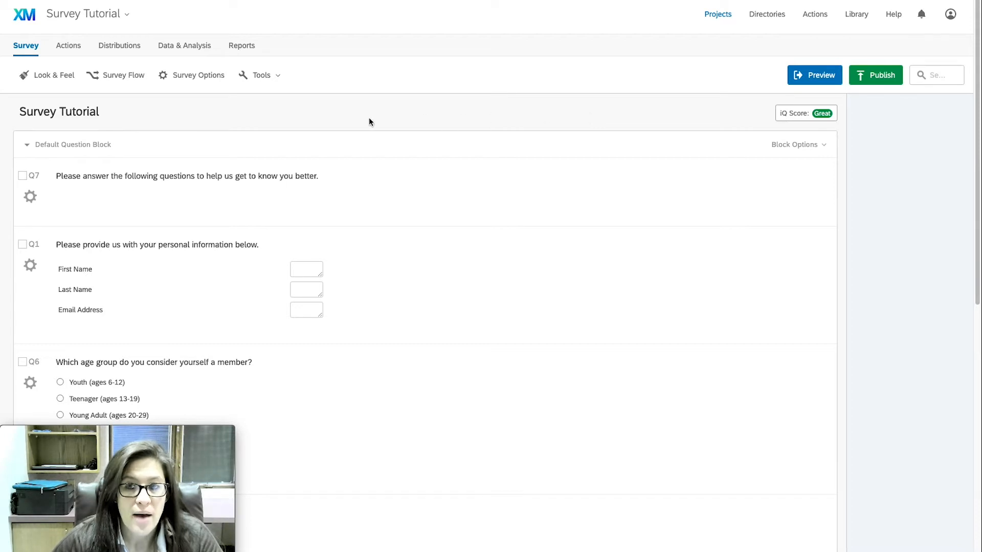
# Rename the Default Question Block as "Introduction"
pyautogui.click(87, 145)
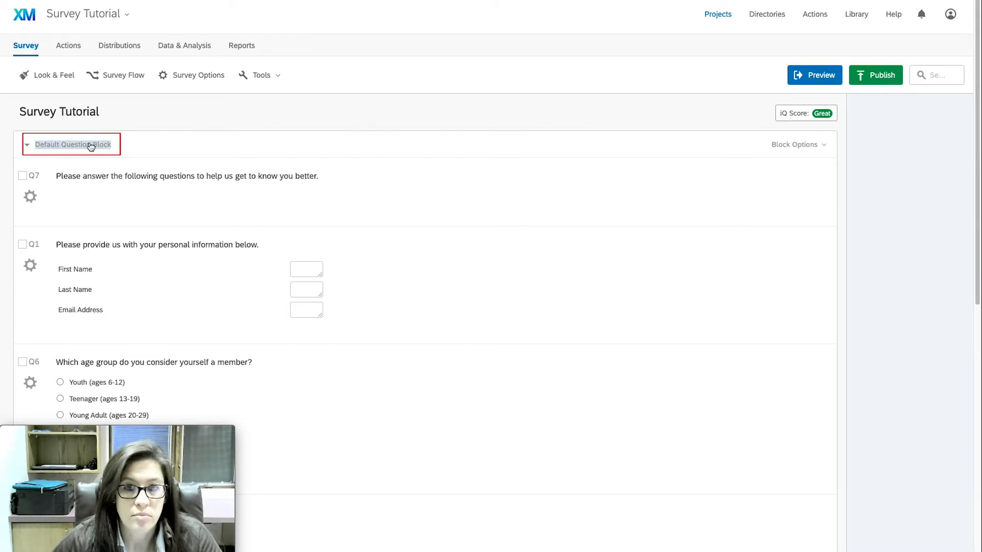
pyautogui.write('Introduction')
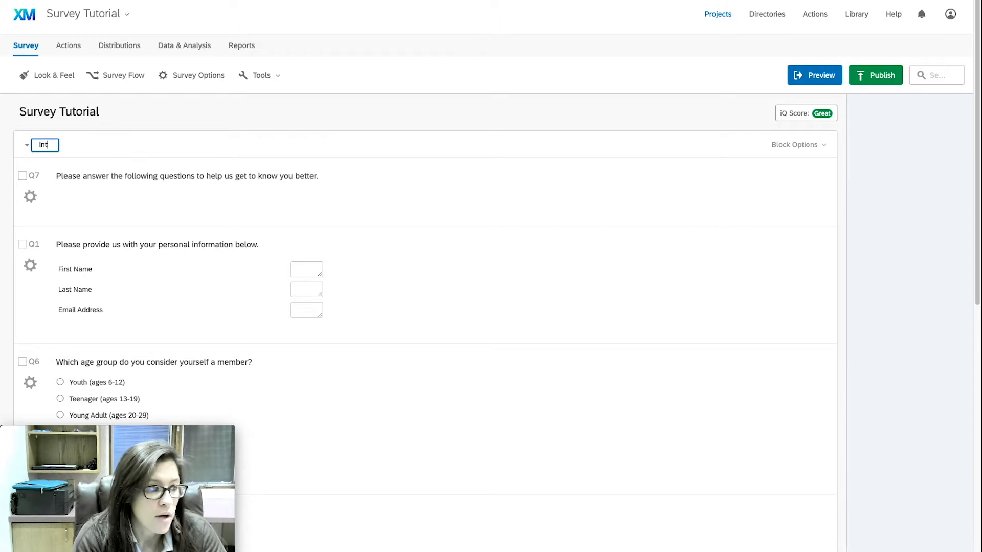
pyautogui.click(222, 149)
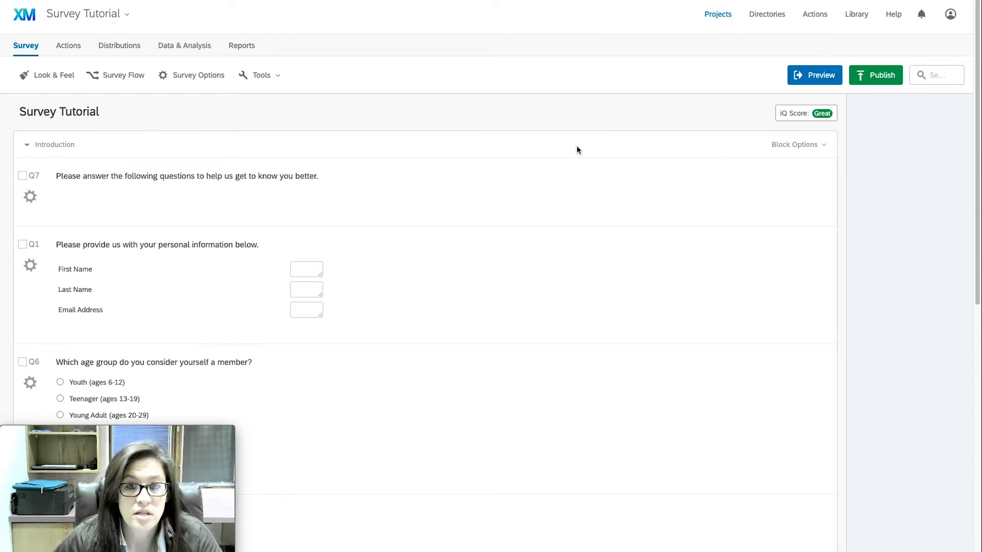
# Add a new block below the Introduction block and name it "Bad Experience"
pyautogui.scroll(-7, 576, 149)
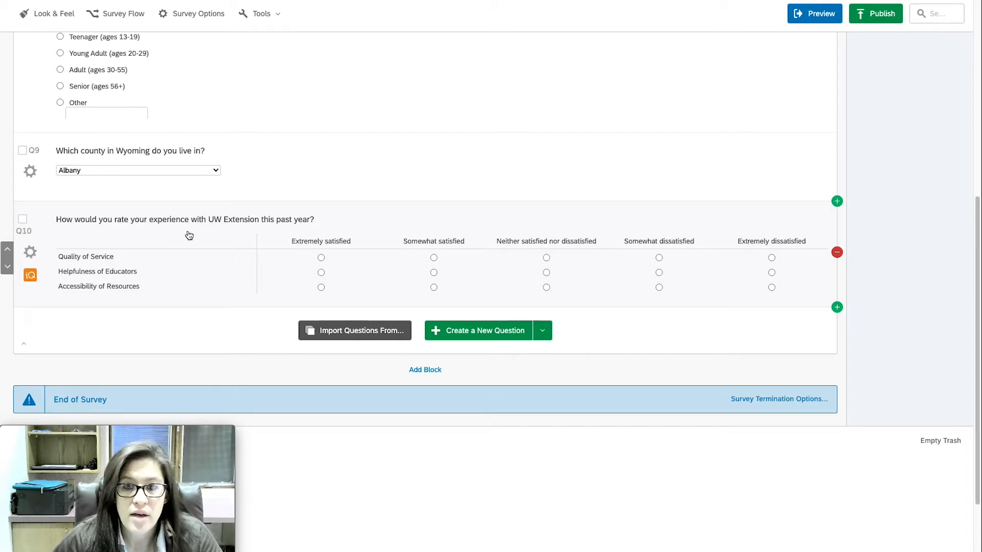
pyautogui.scroll(-1, 190, 236)
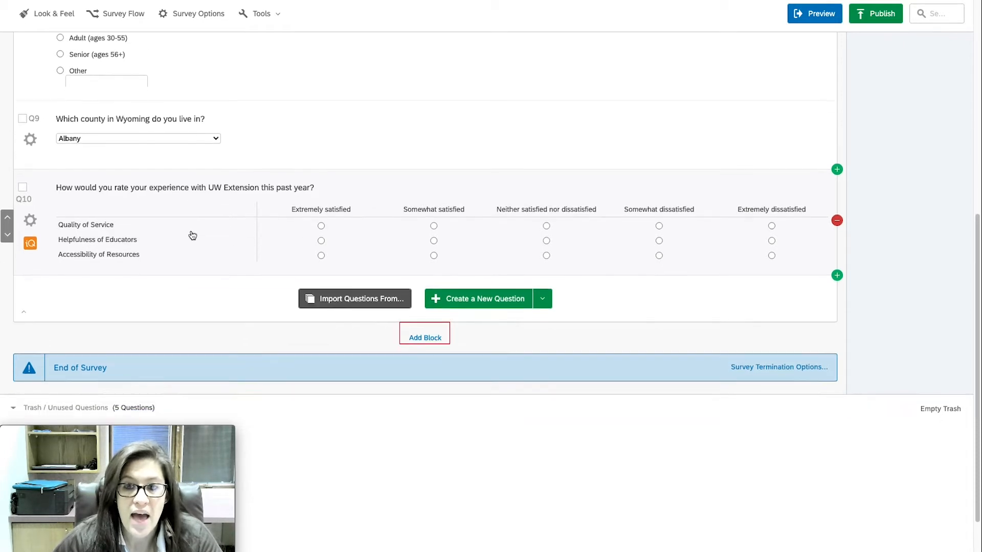
pyautogui.click(431, 337)
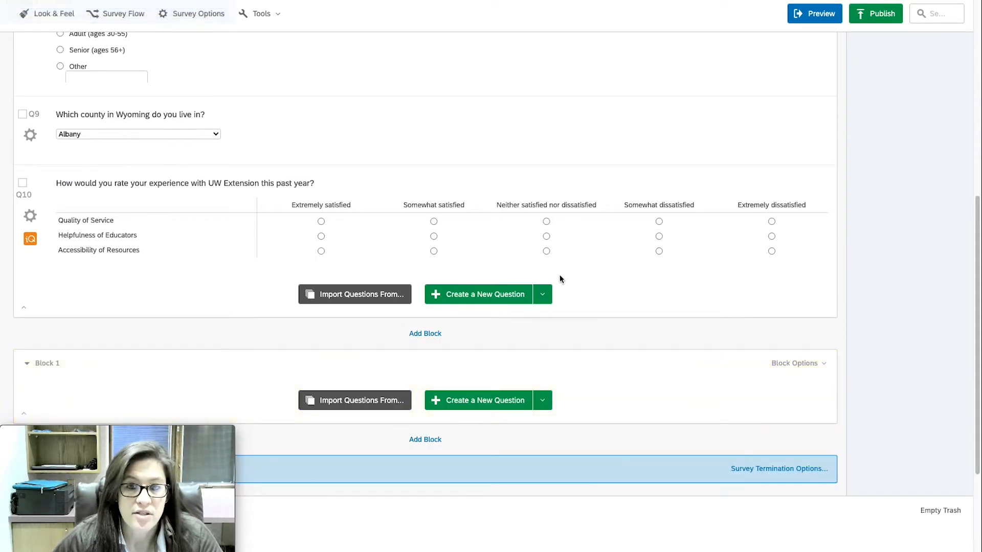
pyautogui.click(67, 365)
pyautogui.write('Bad Ex')
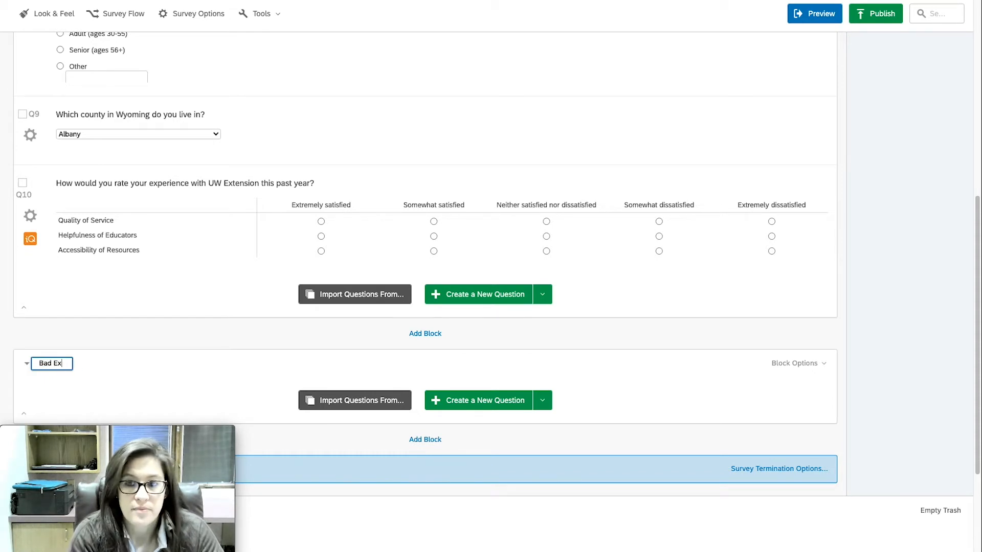
pyautogui.write('perience')
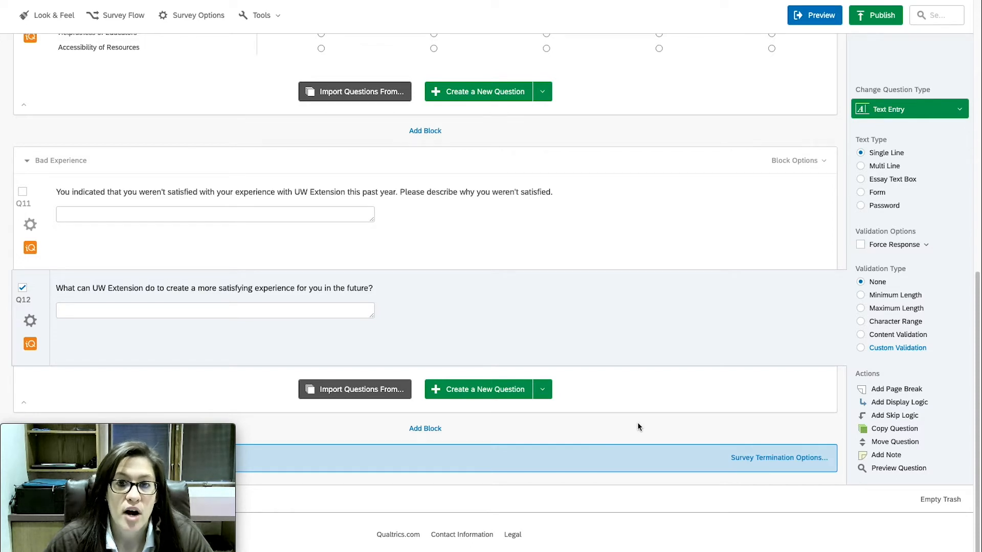
pyautogui.click(790, 165)
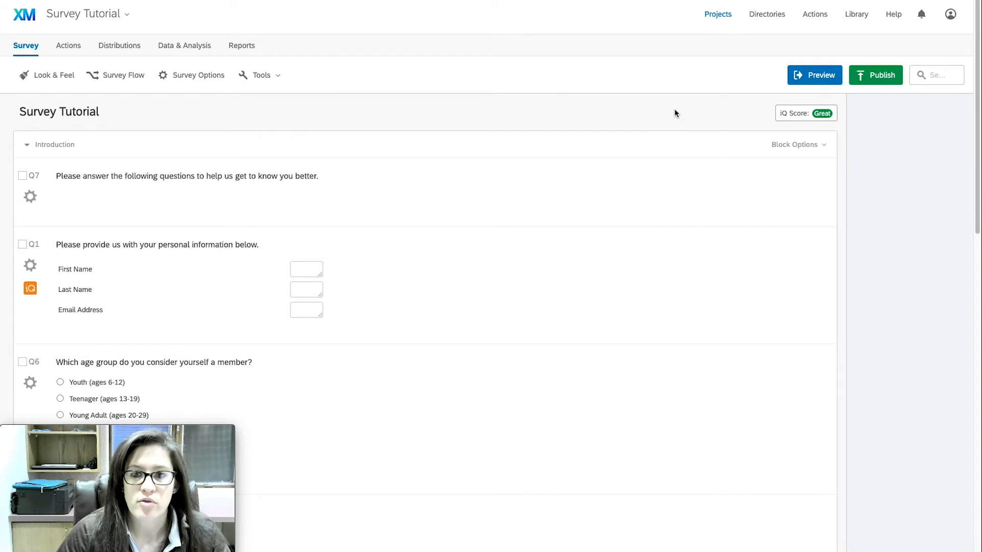
# Add display logic to Q11 with a first condition on question Q10: Quality of Service - Somewhat dissatisfied, Is Selected
pyautogui.scroll(-7, 674, 113)
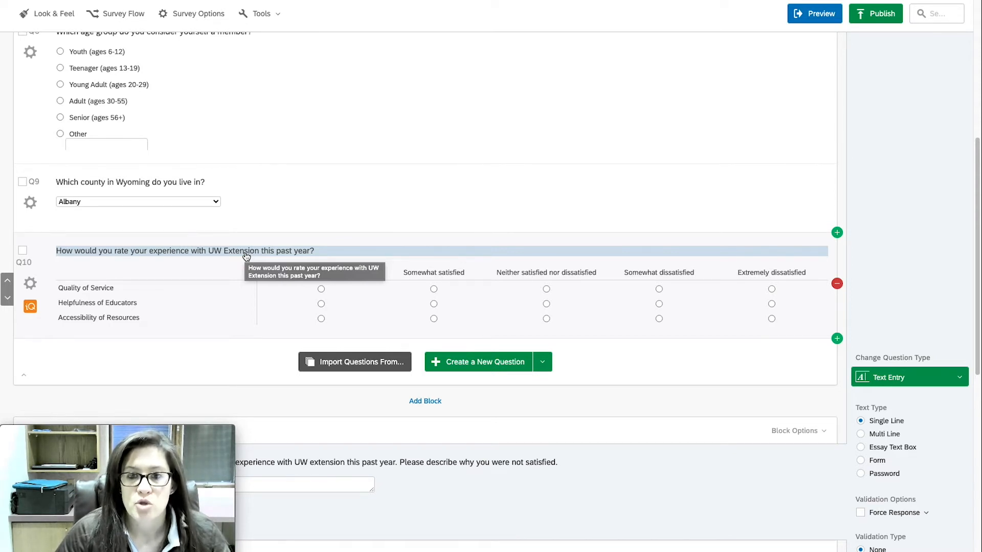
pyautogui.scroll(-6, 246, 256)
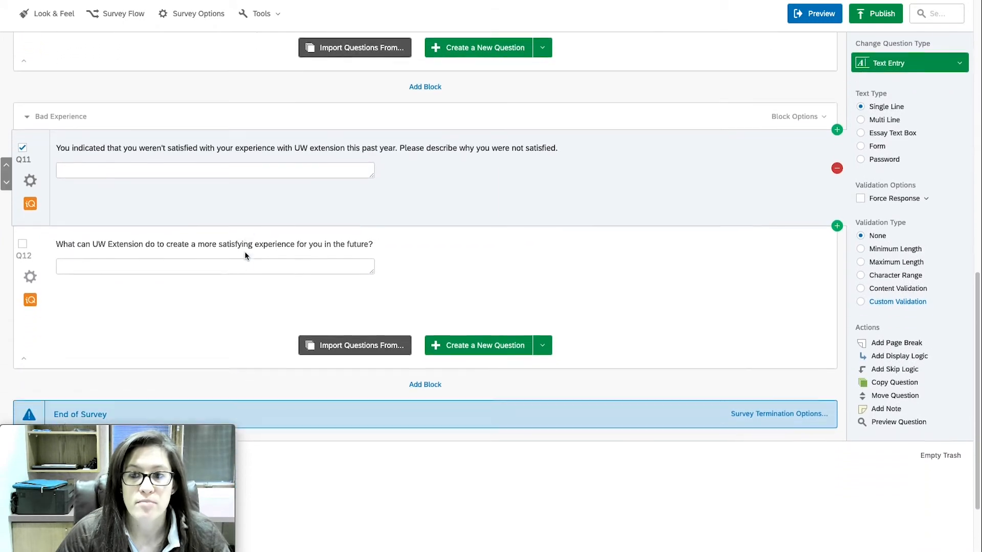
pyautogui.scroll(-1, 244, 250)
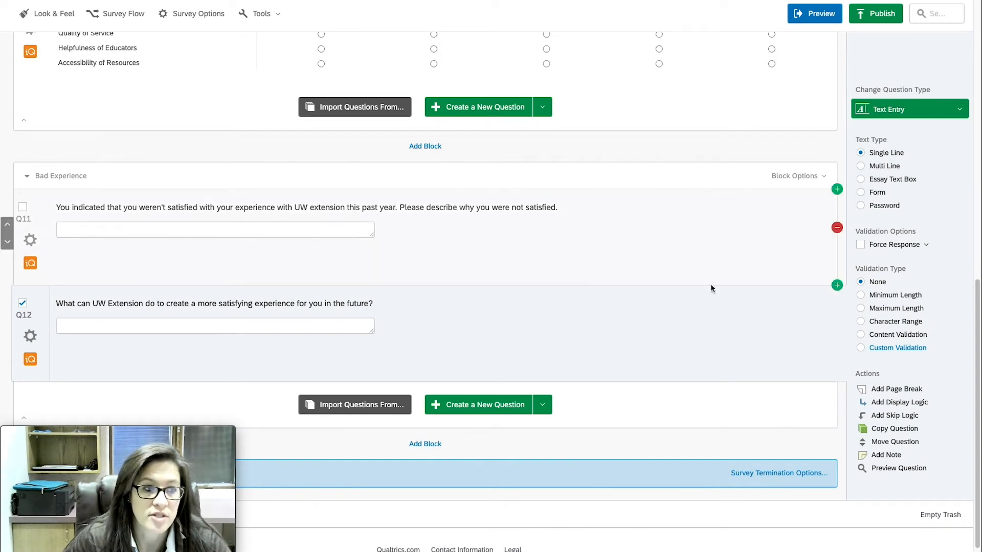
pyautogui.click(695, 228)
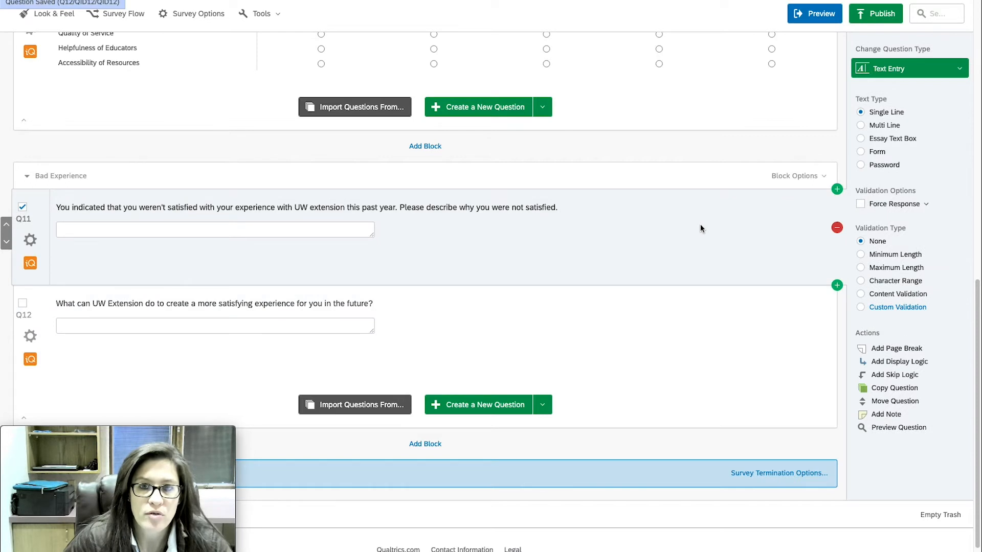
pyautogui.click(883, 363)
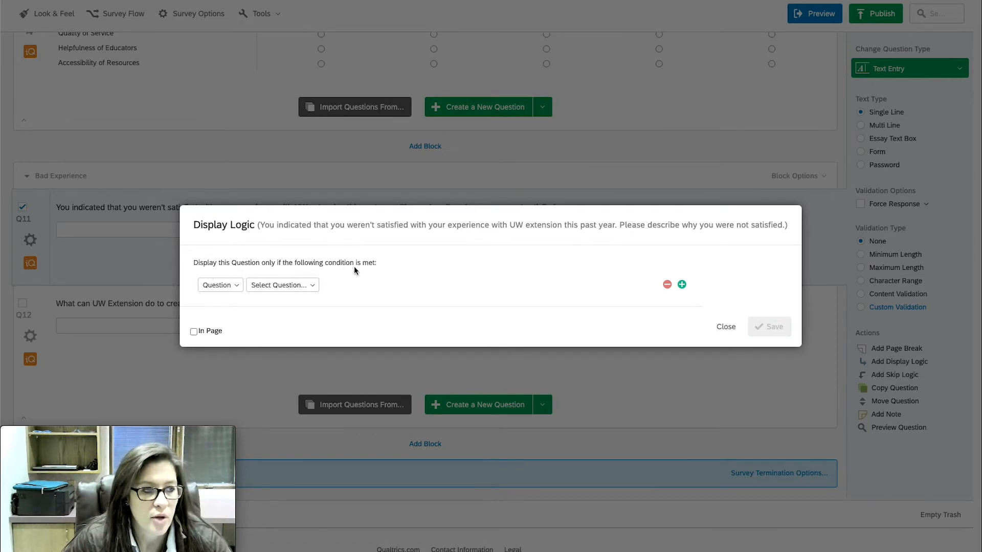
pyautogui.click(228, 285)
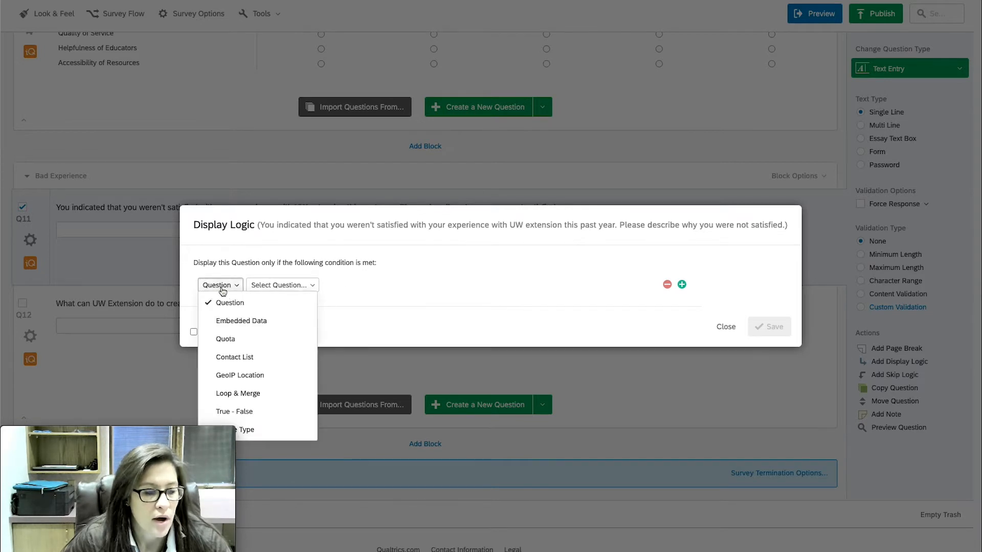
pyautogui.click(251, 307)
pyautogui.click(283, 286)
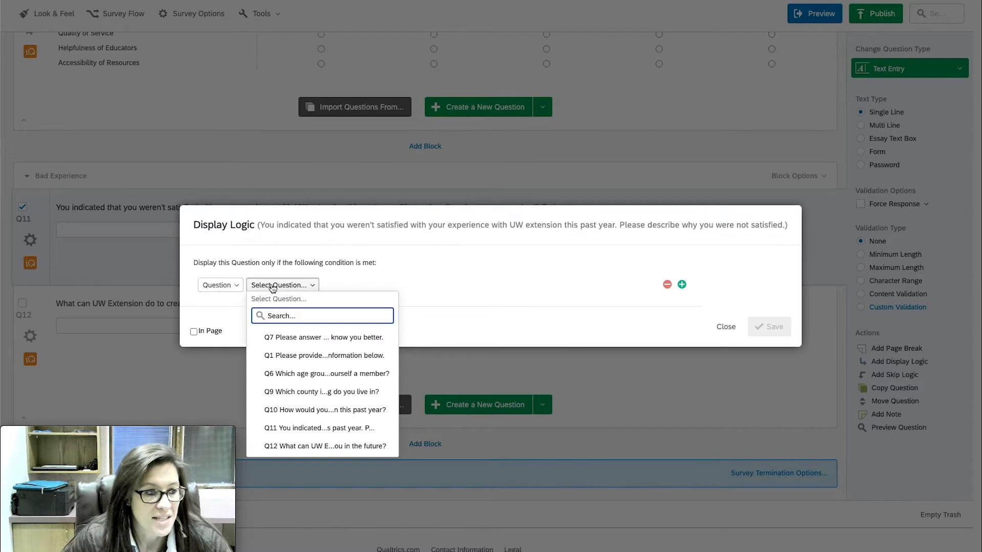
pyautogui.click(337, 411)
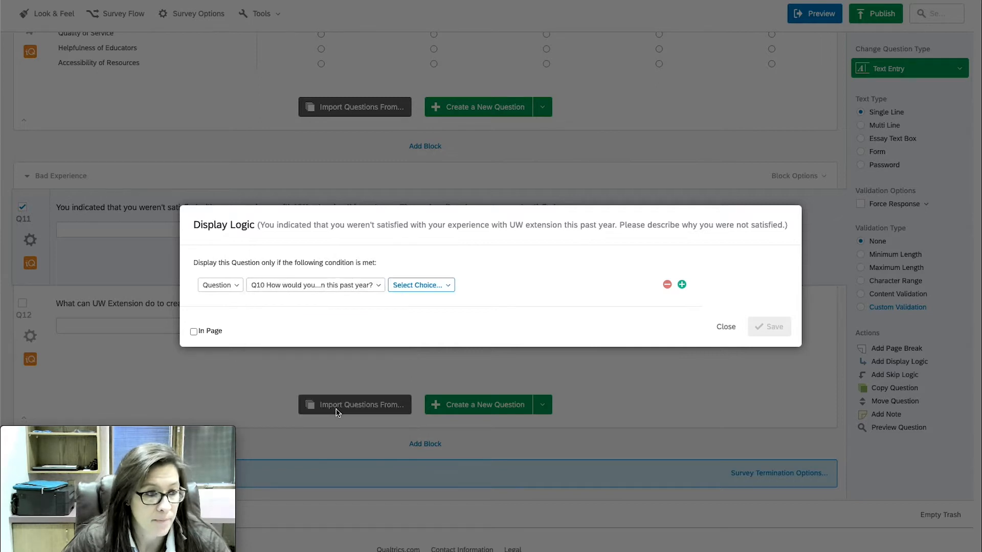
pyautogui.click(410, 292)
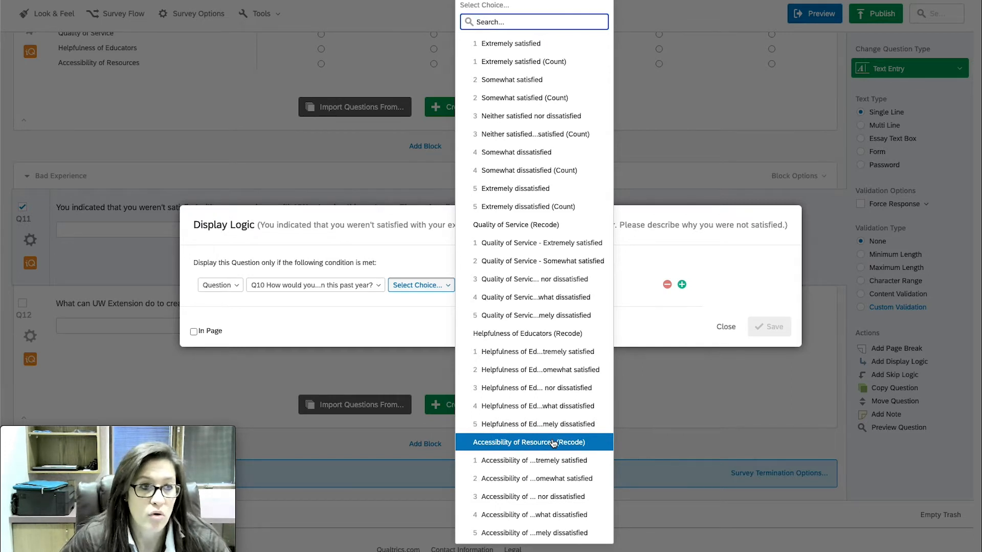
pyautogui.click(571, 298)
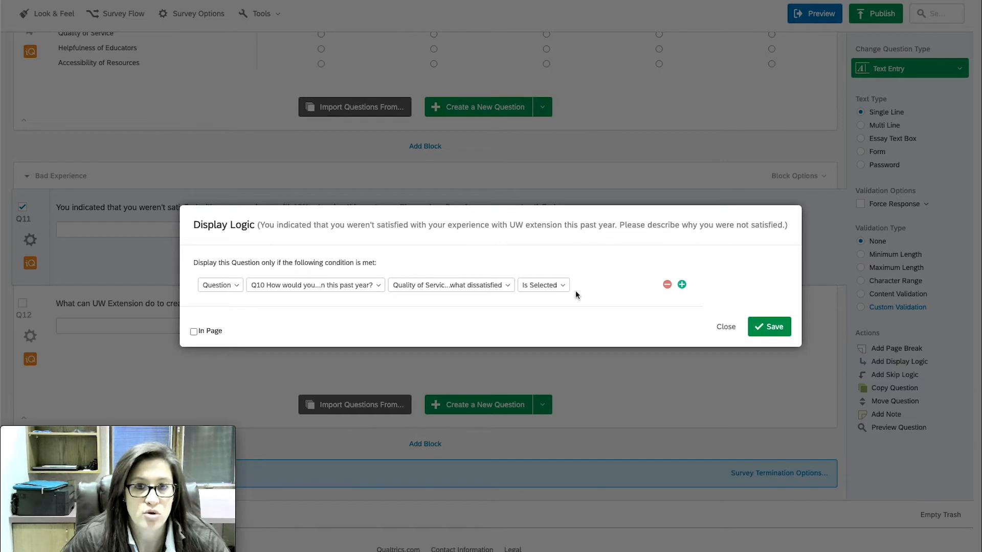
# Add a second display condition on Q10 for Quality of Service - Extremely dissatisfied
pyautogui.click(681, 285)
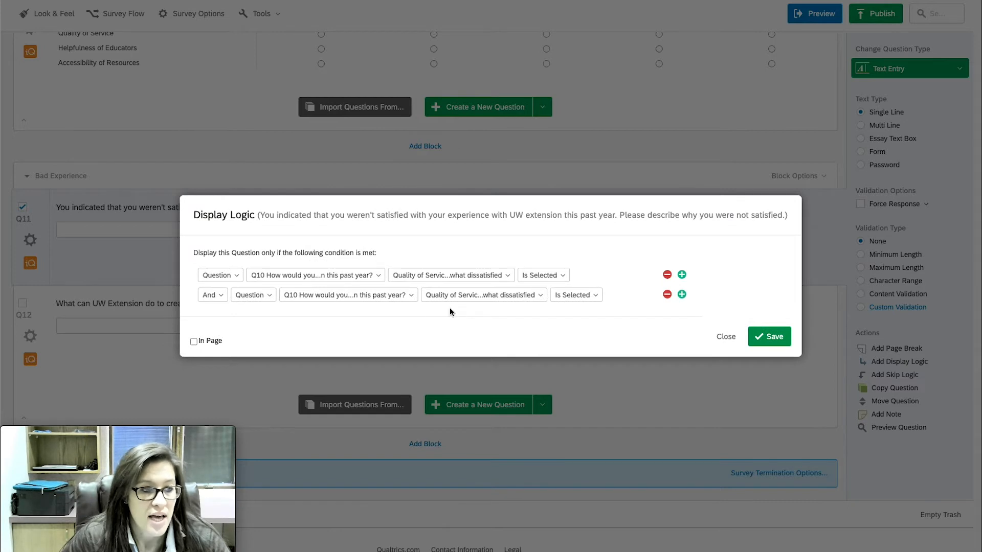
pyautogui.click(510, 300)
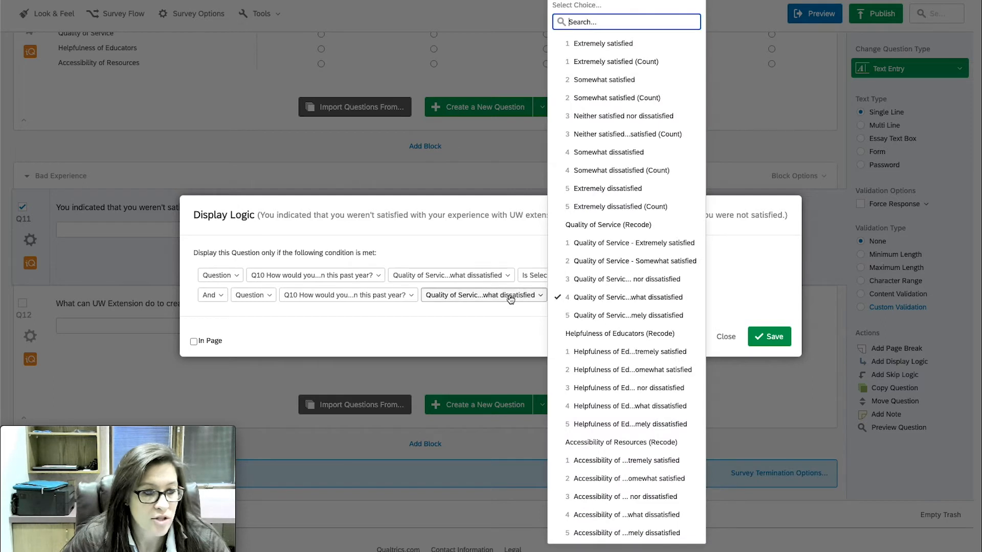
pyautogui.click(623, 316)
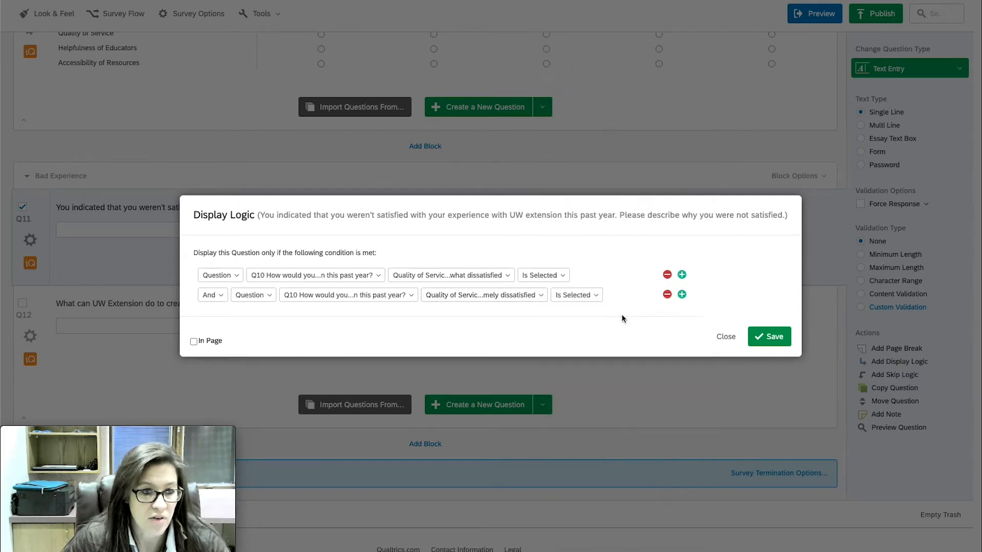
# Add two display conditions on Q10 for Helpfulness of Educators: Somewhat dissatisfied and Extremely dissatisfied
pyautogui.click(681, 295)
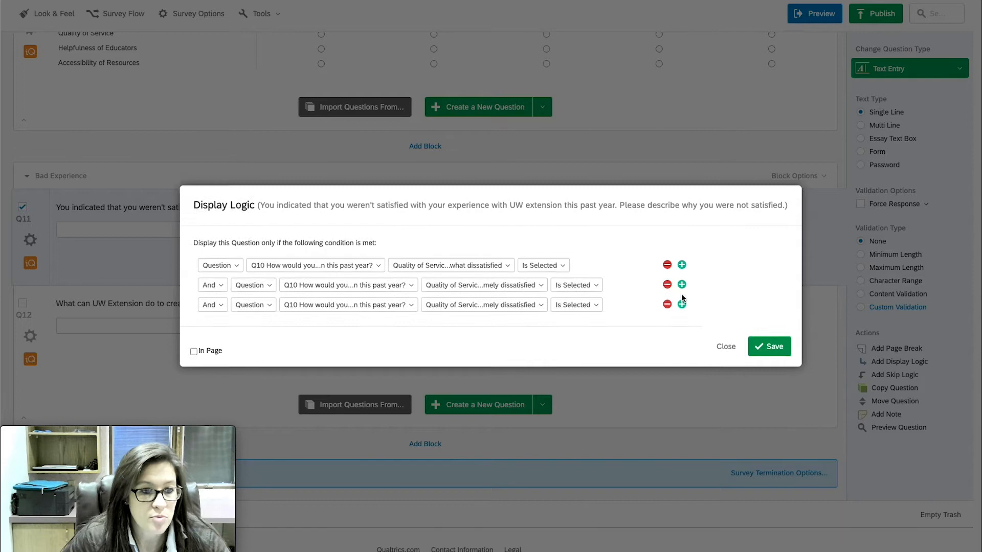
pyautogui.click(491, 305)
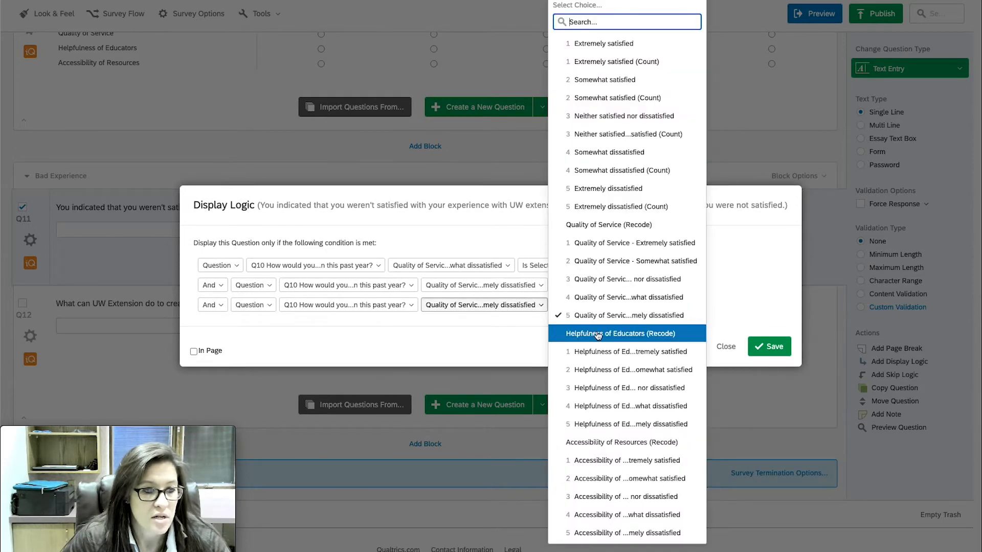
pyautogui.click(630, 407)
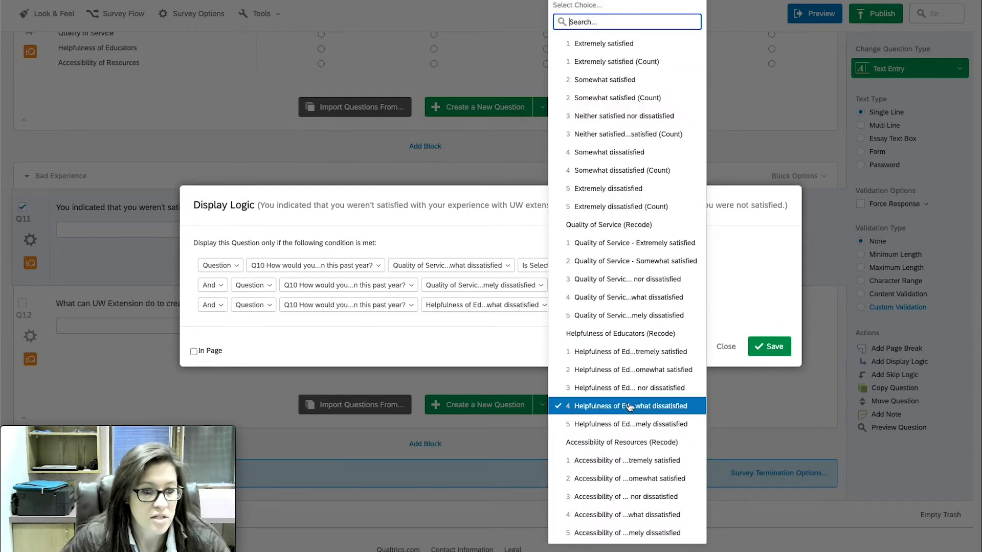
pyautogui.click(681, 305)
pyautogui.click(543, 315)
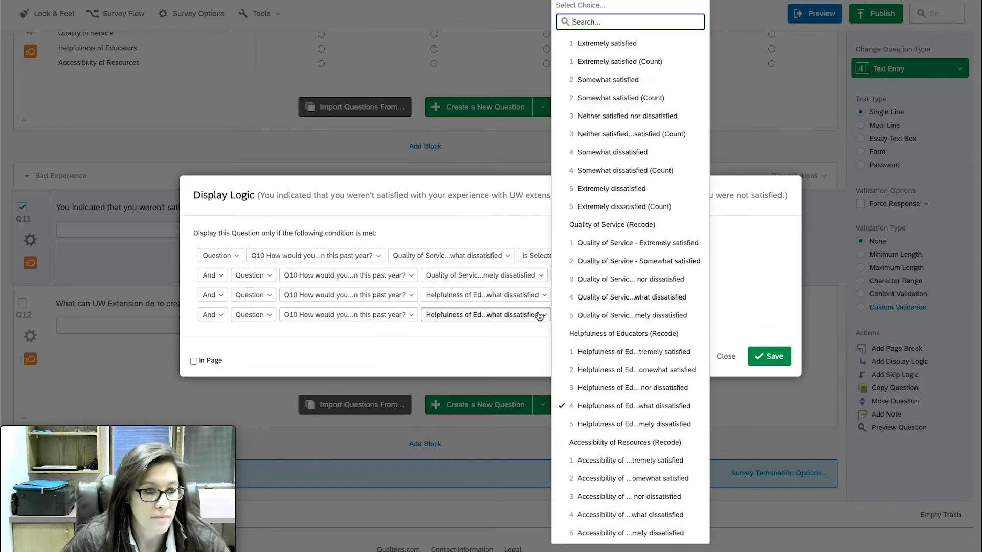
pyautogui.click(608, 425)
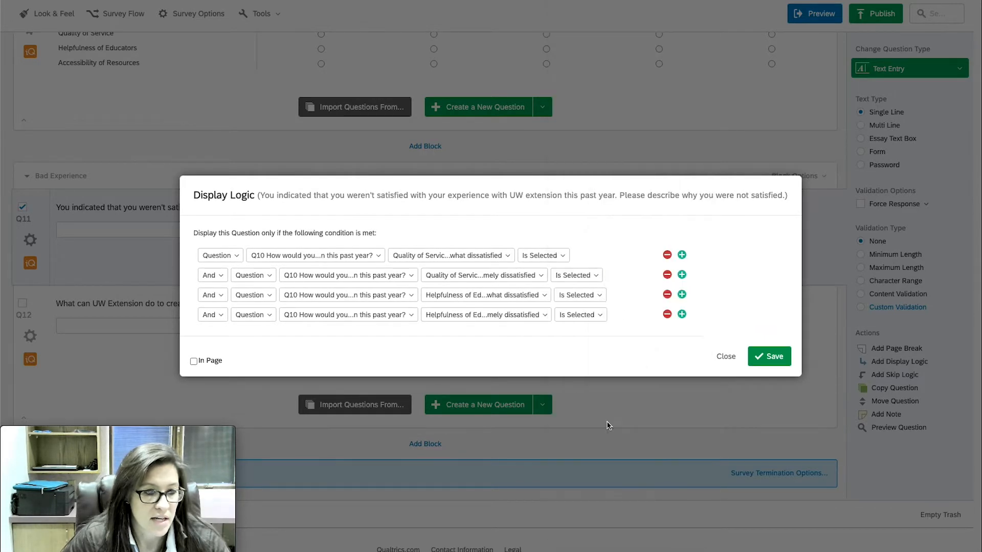
# Add two display conditions on Q10 for Accessibility of Resources: Somewhat dissatisfied and Extremely dissatisfied
pyautogui.click(682, 314)
pyautogui.click(543, 325)
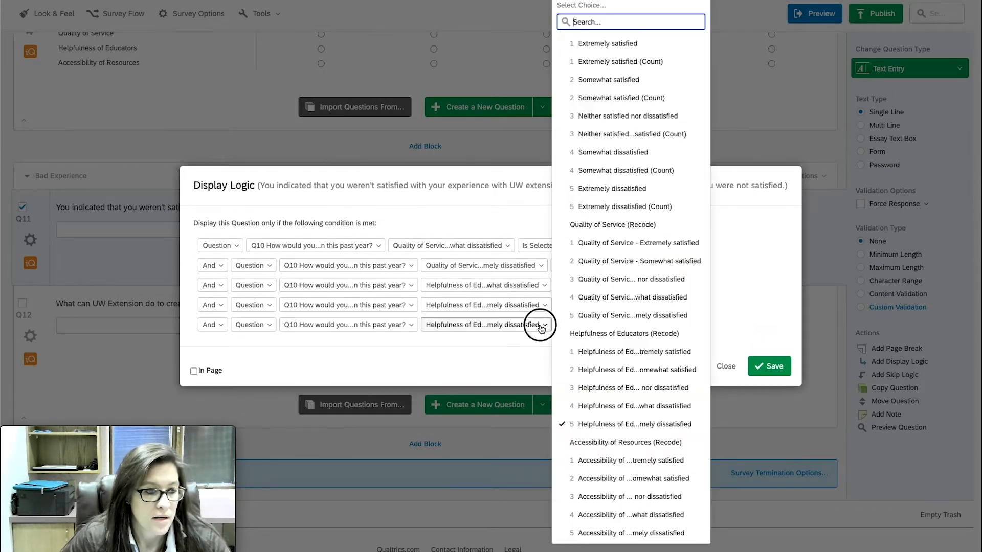
pyautogui.click(647, 516)
pyautogui.click(681, 325)
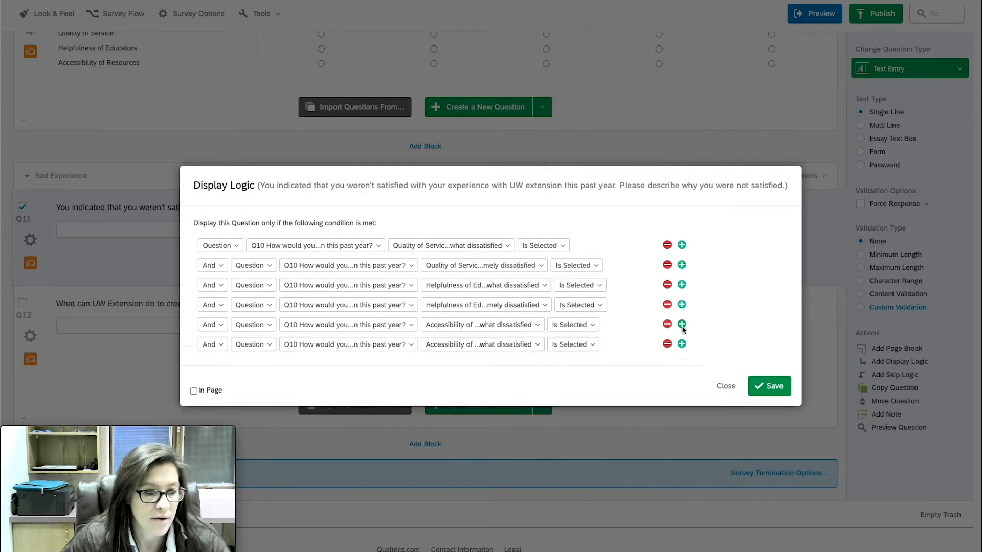
pyautogui.click(509, 337)
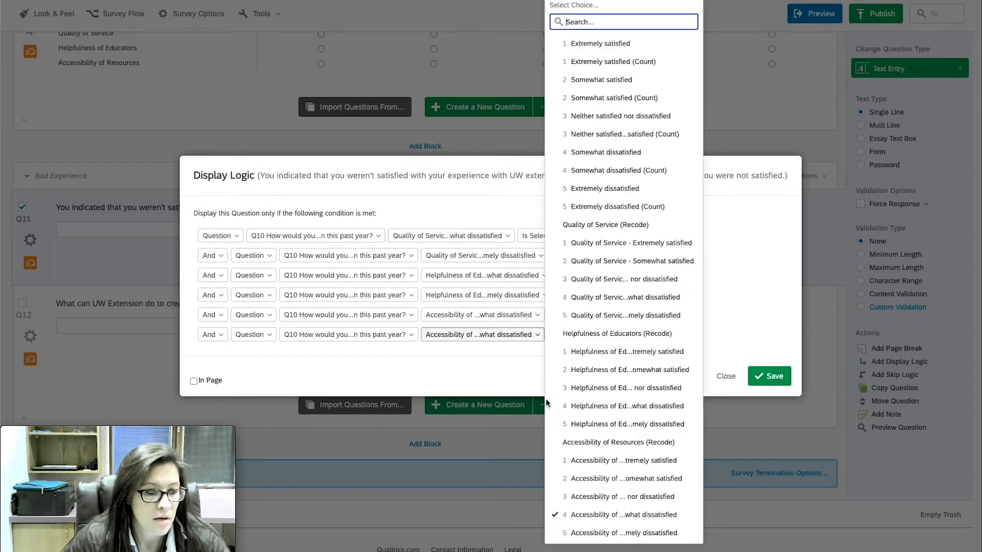
pyautogui.click(593, 533)
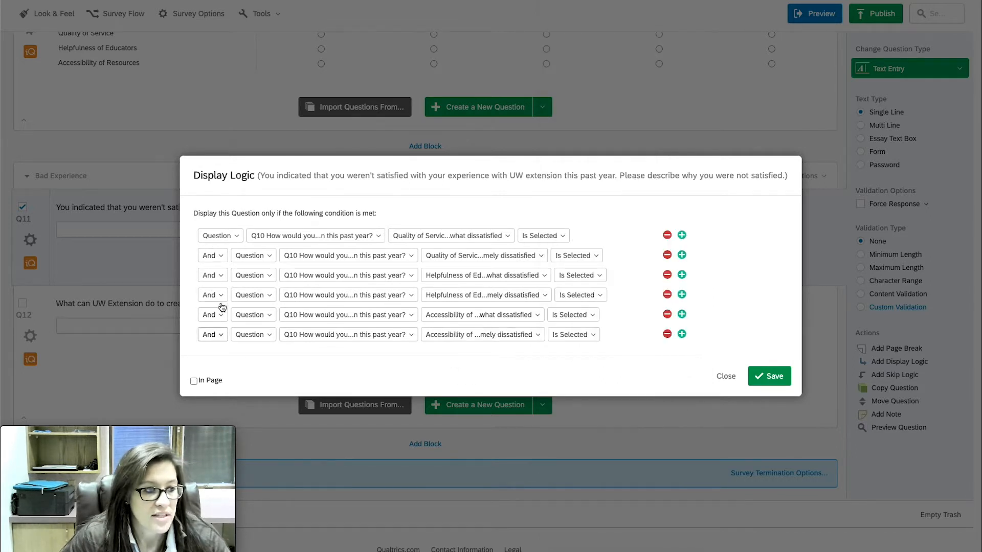
# Change the connector of the second through sixth display conditions from And to Or
pyautogui.click(219, 258)
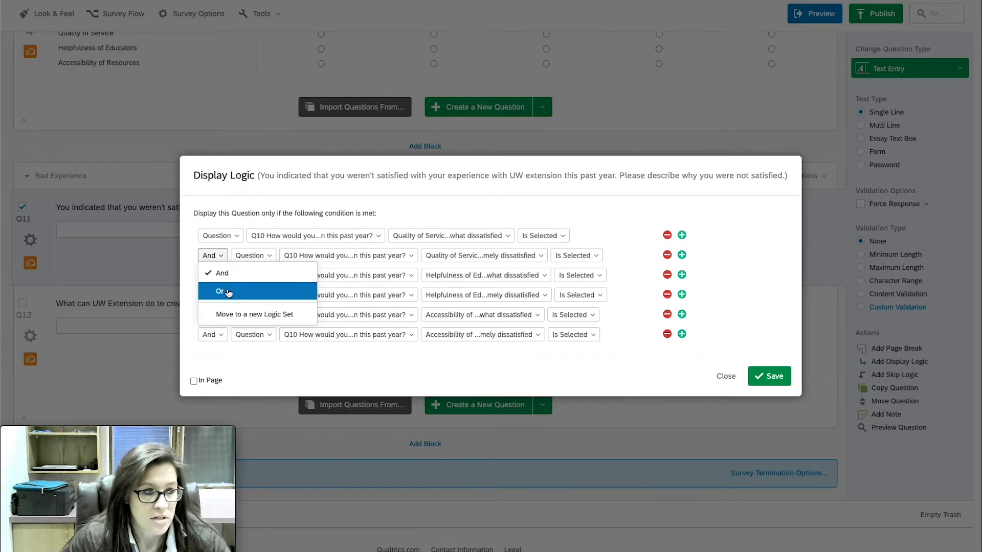
pyautogui.click(219, 260)
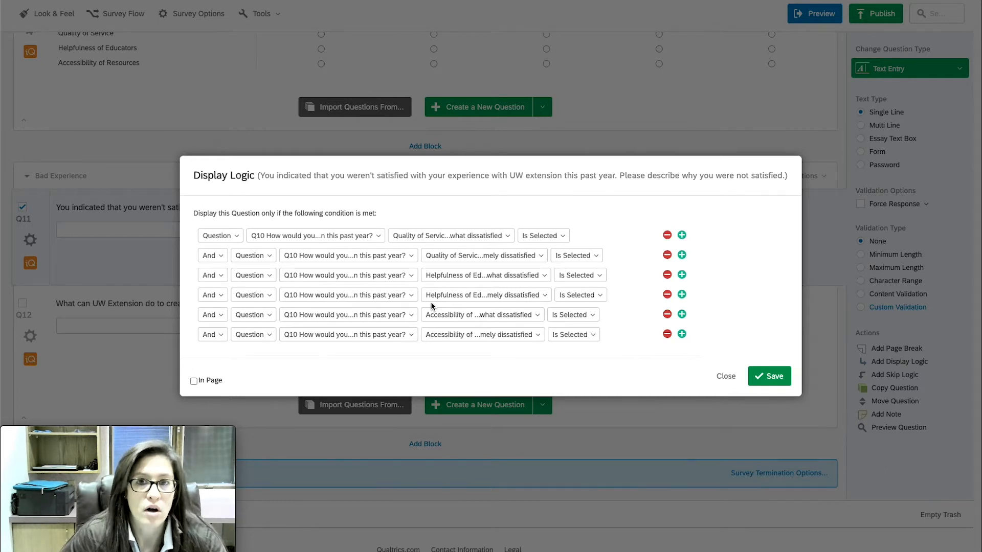
pyautogui.click(221, 256)
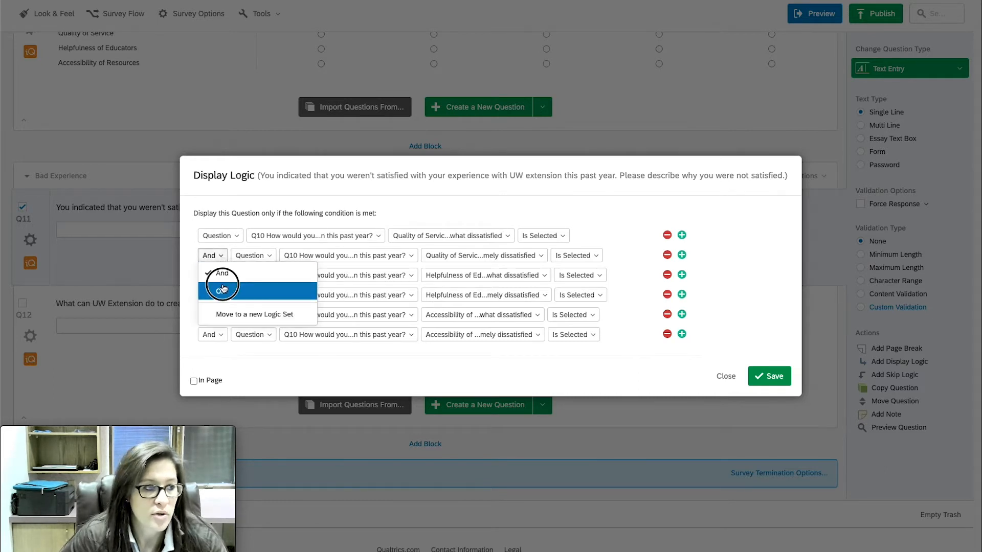
pyautogui.click(220, 291)
pyautogui.click(221, 275)
pyautogui.click(220, 310)
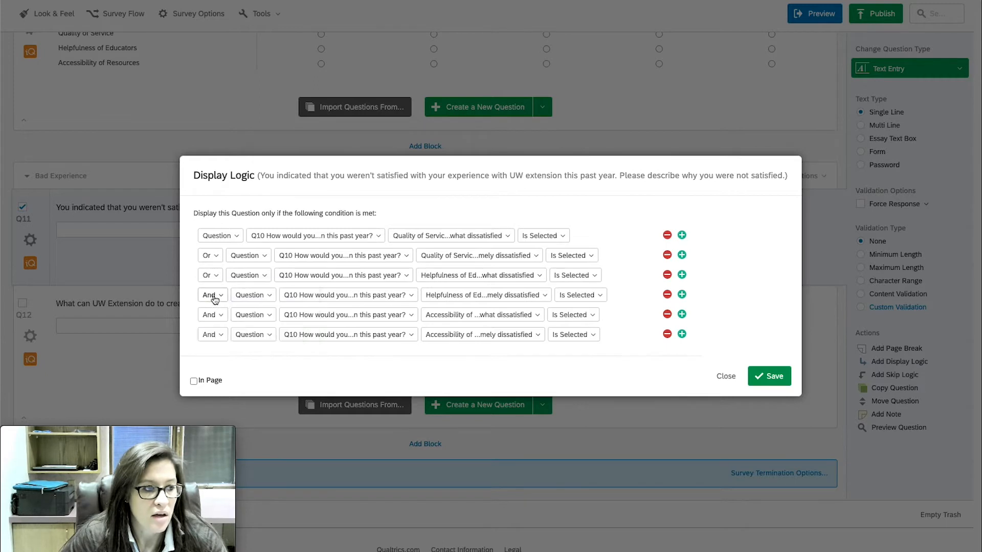
pyautogui.click(212, 295)
pyautogui.click(221, 332)
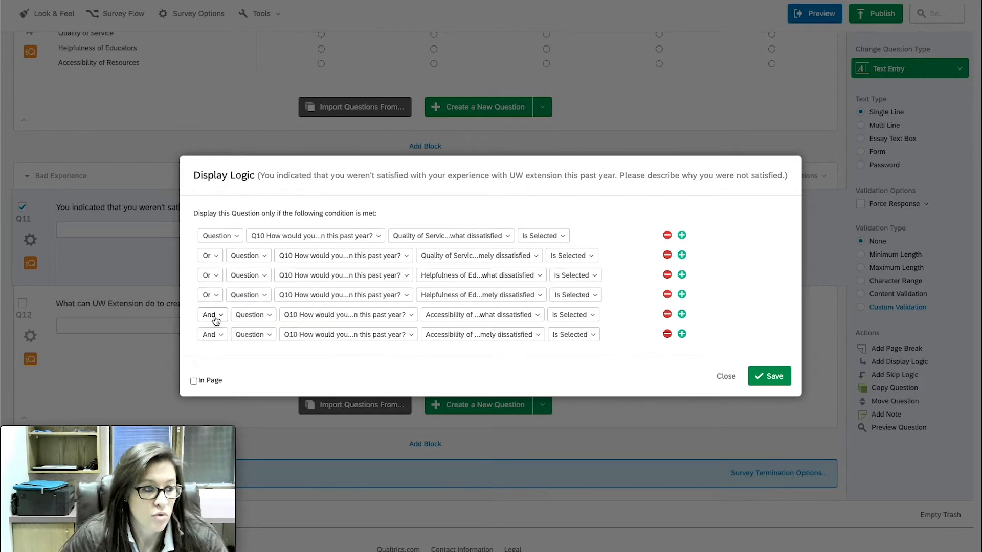
pyautogui.click(210, 315)
pyautogui.click(233, 352)
pyautogui.click(212, 334)
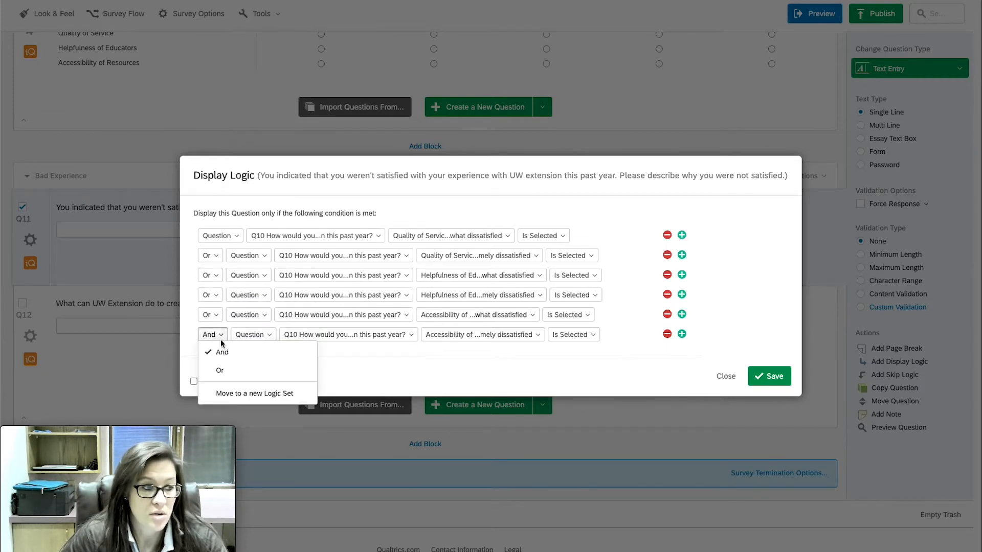
pyautogui.click(236, 371)
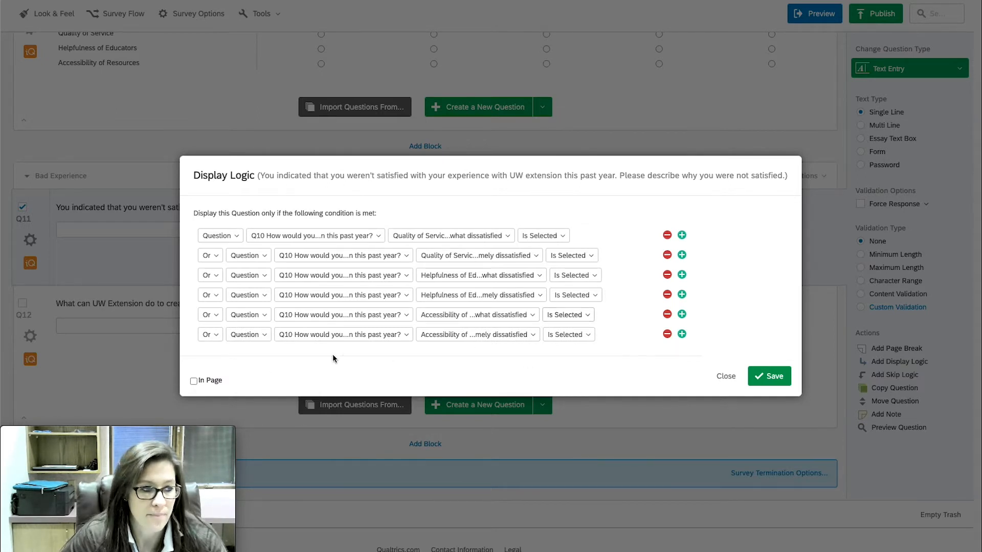
# Enable the In Page option for Q11's display logic and save it
pyautogui.click(193, 381)
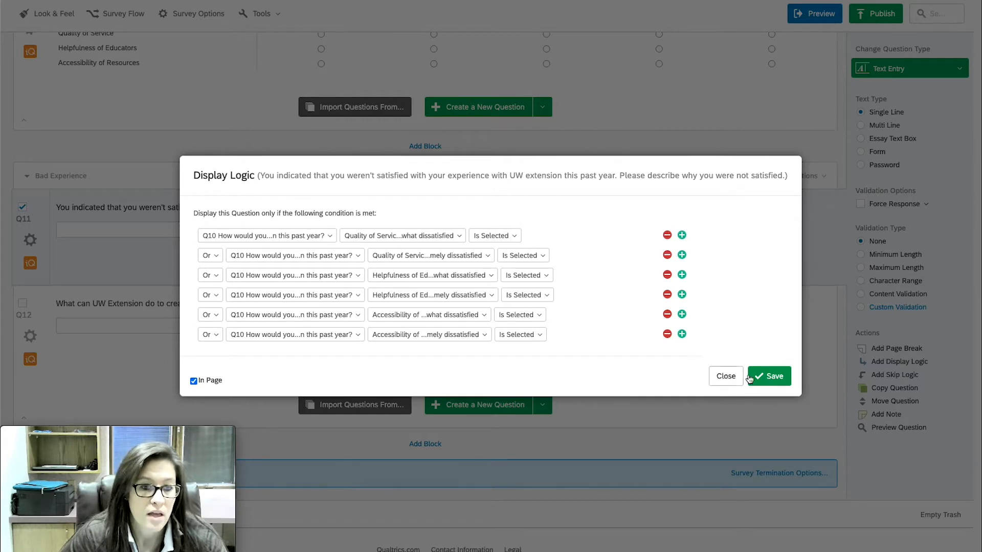
pyautogui.click(767, 377)
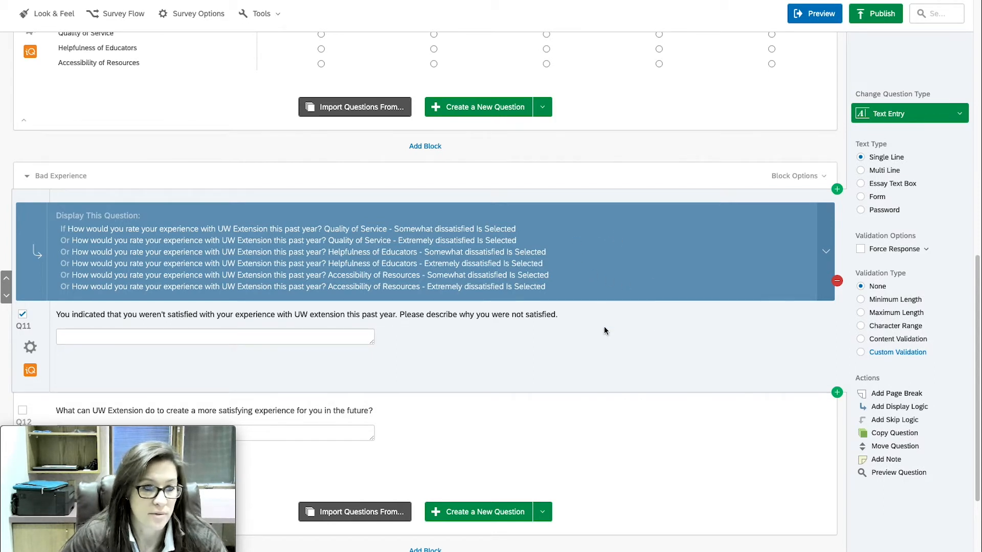
# Add display logic to Q12 with two Q10 conditions for Quality of Service: Somewhat dissatisfied and Extremely dissatisfied
pyautogui.scroll(-2, 604, 330)
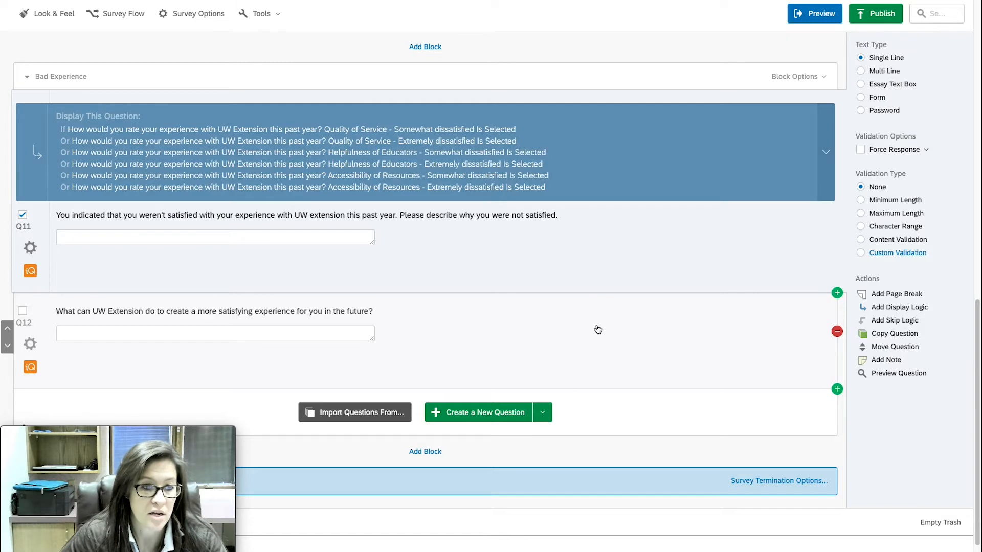
pyautogui.click(598, 329)
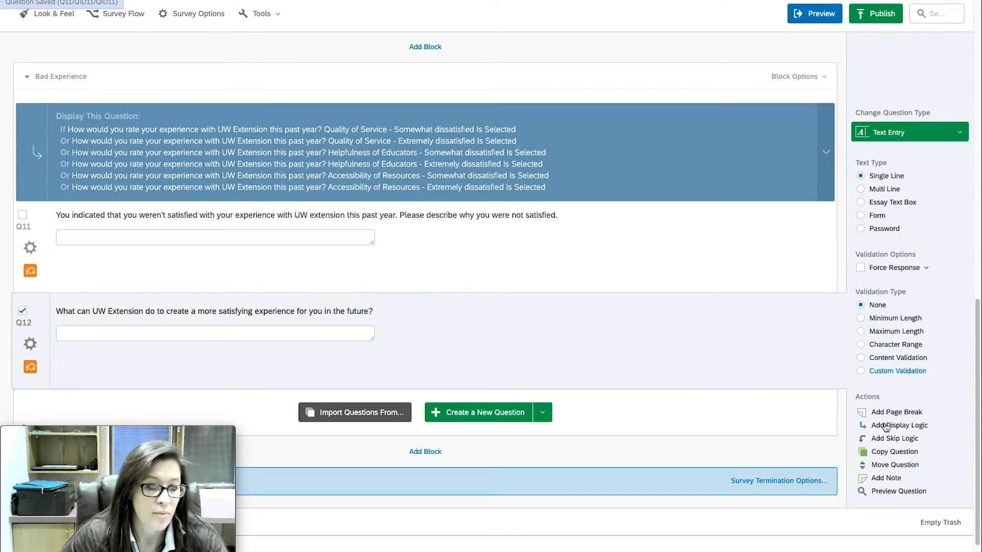
pyautogui.click(885, 427)
pyautogui.click(344, 286)
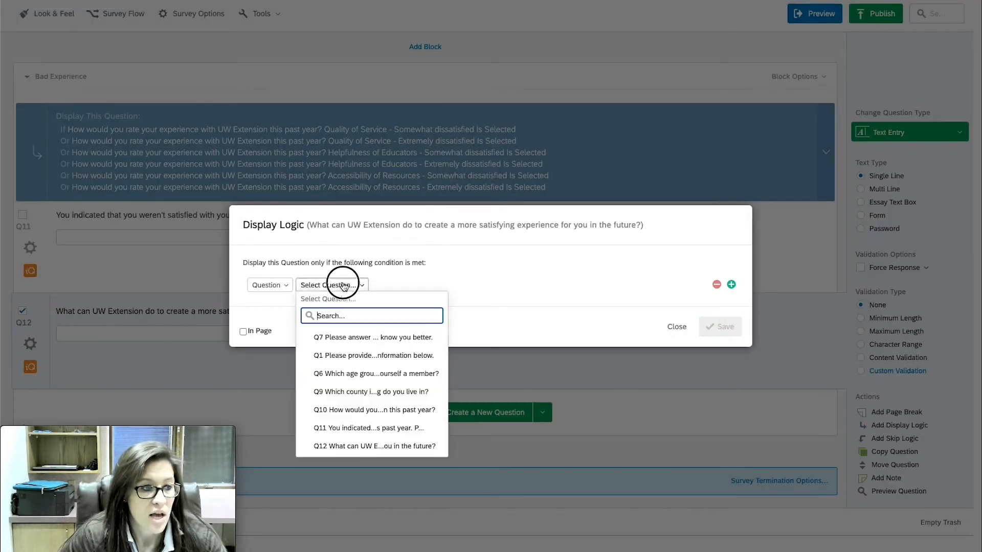
pyautogui.click(387, 410)
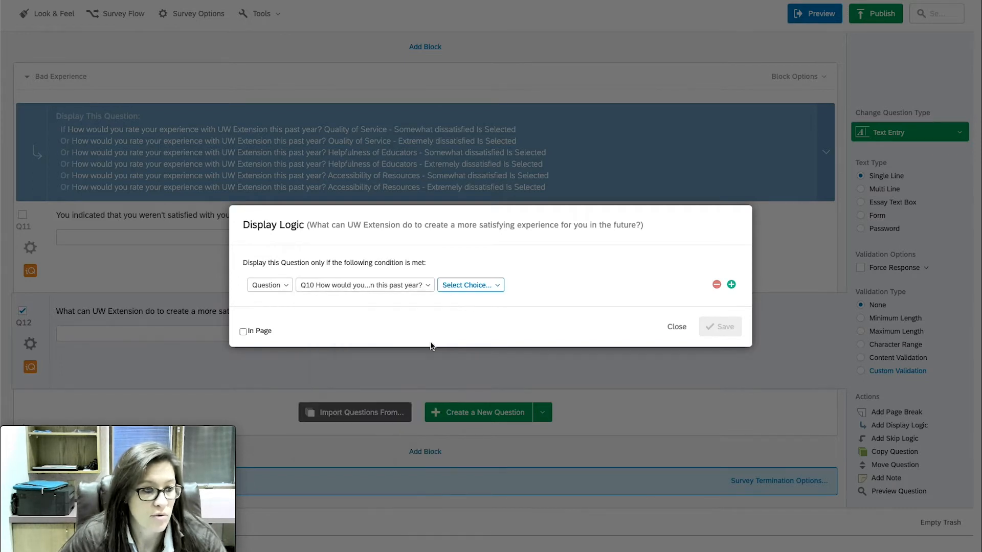
pyautogui.click(473, 286)
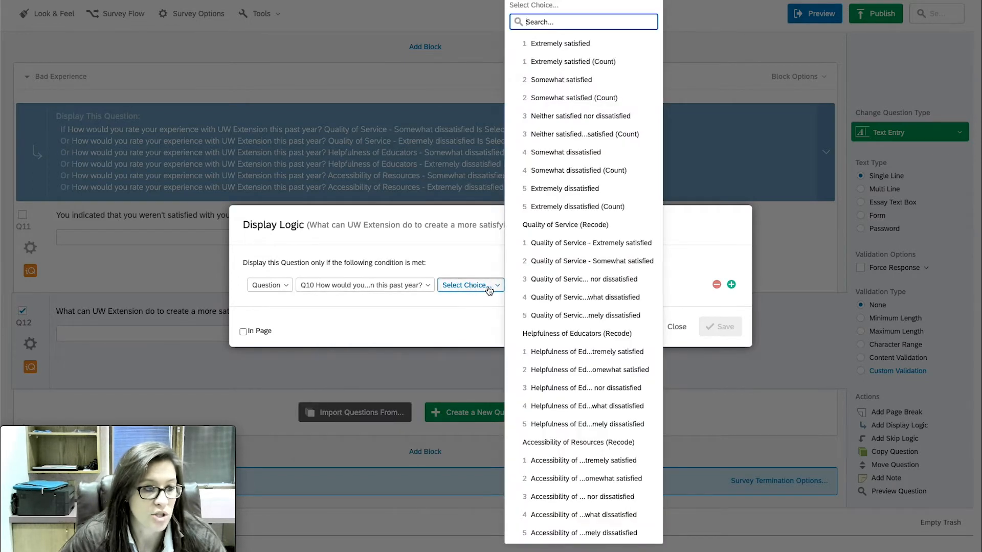
pyautogui.click(565, 297)
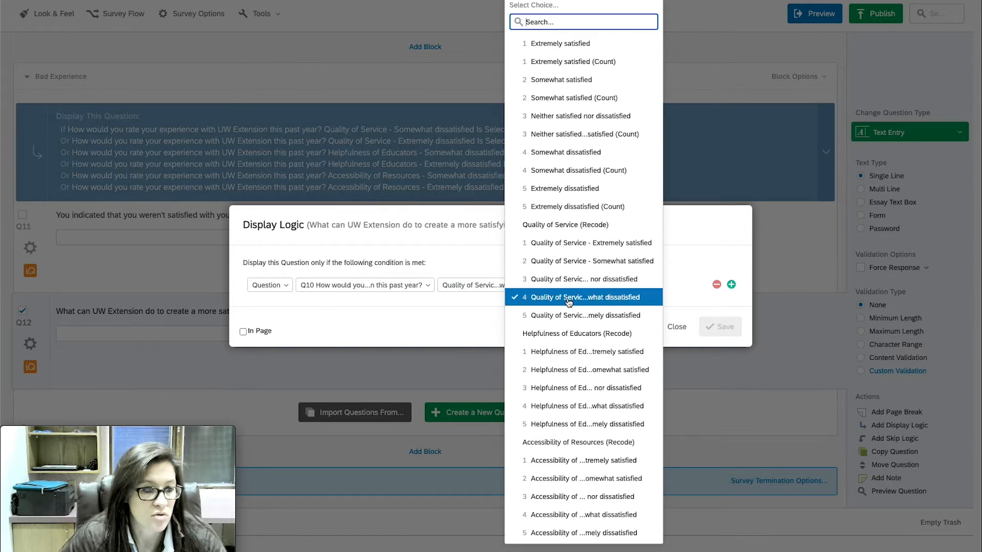
pyautogui.click(731, 285)
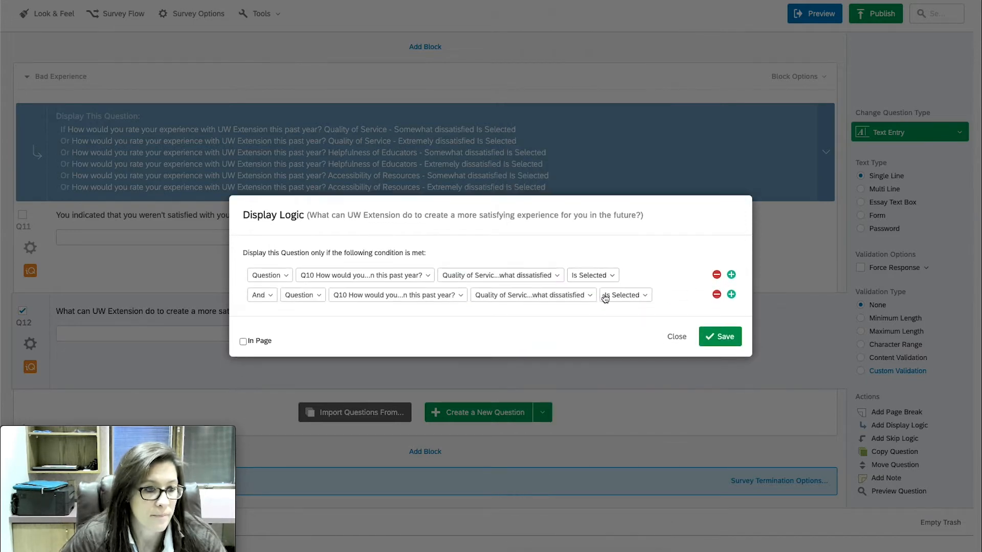
pyautogui.click(576, 296)
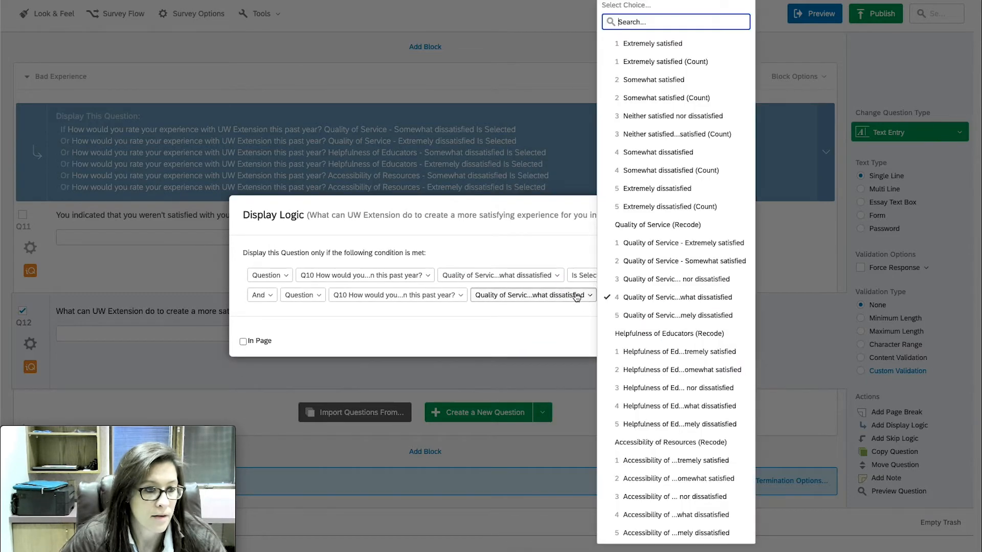
pyautogui.click(657, 315)
# Add two Q10 conditions to Q12's display logic for Helpfulness of Educators: Somewhat dissatisfied and Extremely dissatisfied
pyautogui.click(731, 295)
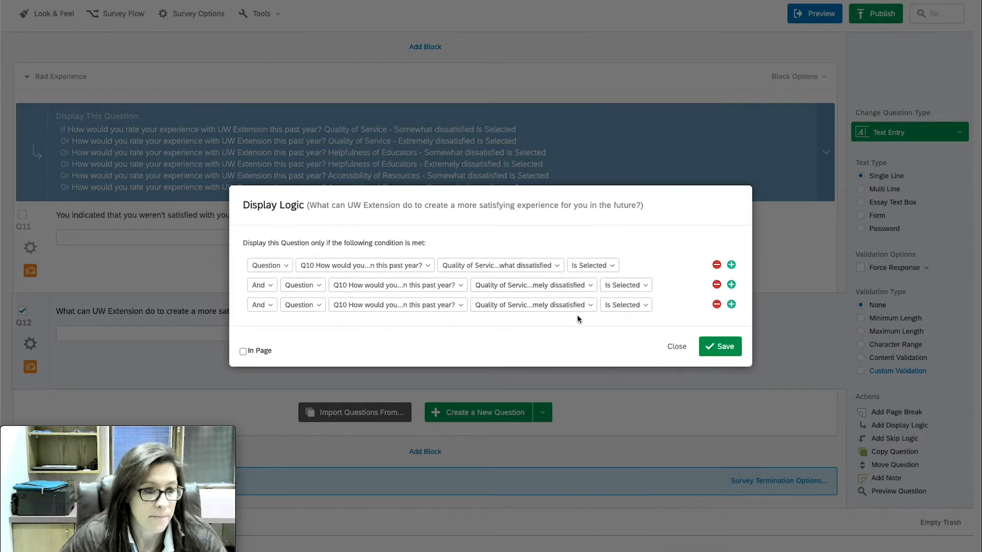
pyautogui.click(567, 307)
pyautogui.click(664, 406)
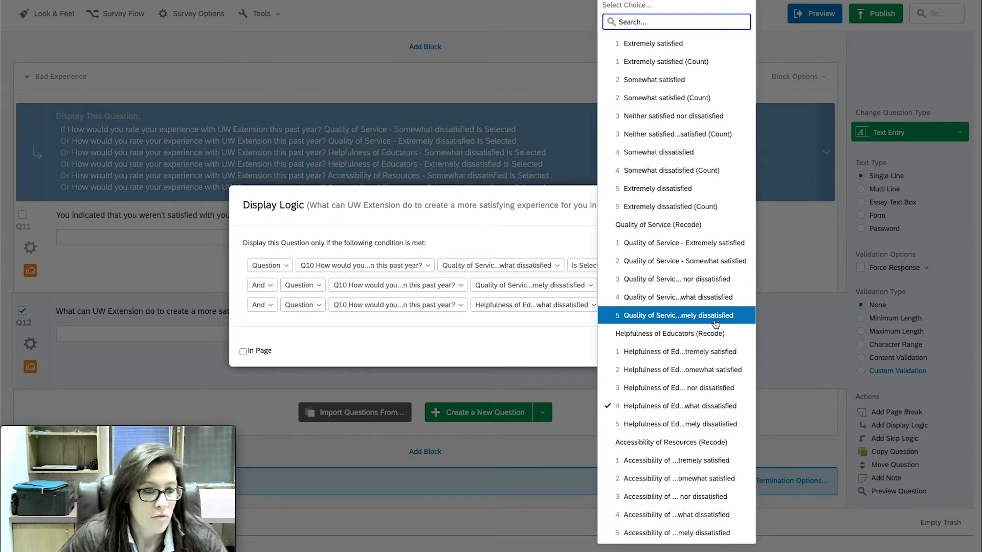
pyautogui.click(731, 304)
pyautogui.click(593, 315)
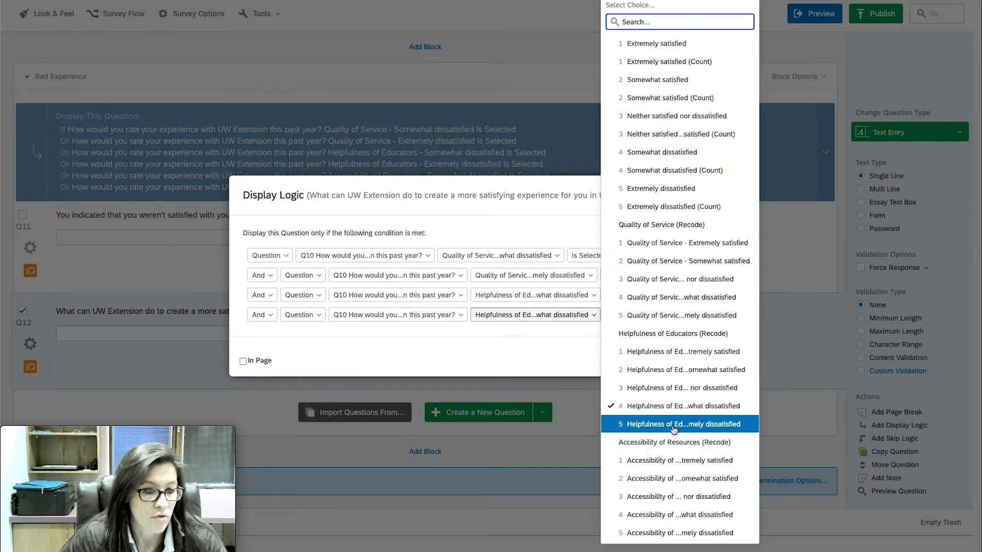
pyautogui.click(680, 425)
# Add two Q10 conditions to Q12's display logic for Accessibility of Resources: Somewhat dissatisfied and Extremely dissatisfied
pyautogui.click(731, 314)
pyautogui.click(577, 325)
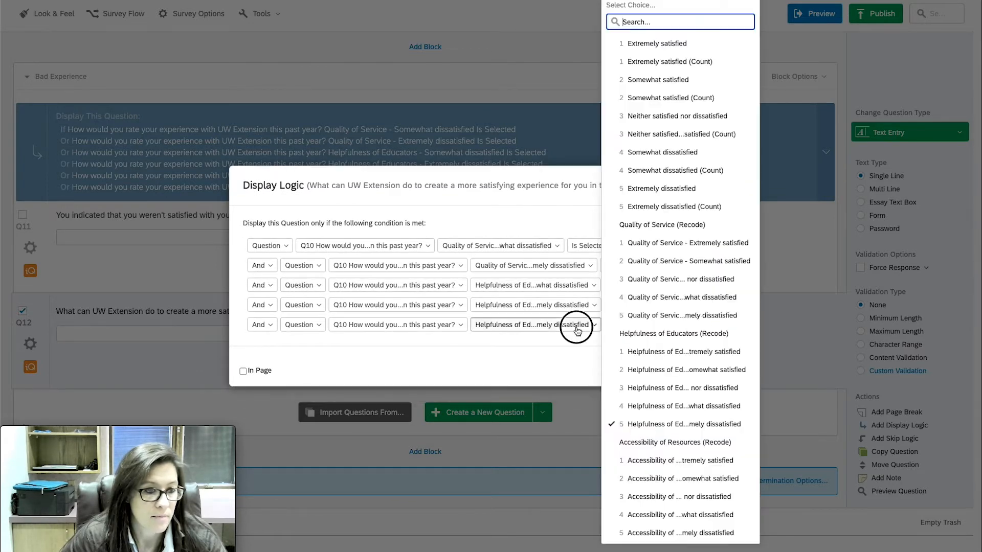
pyautogui.click(656, 513)
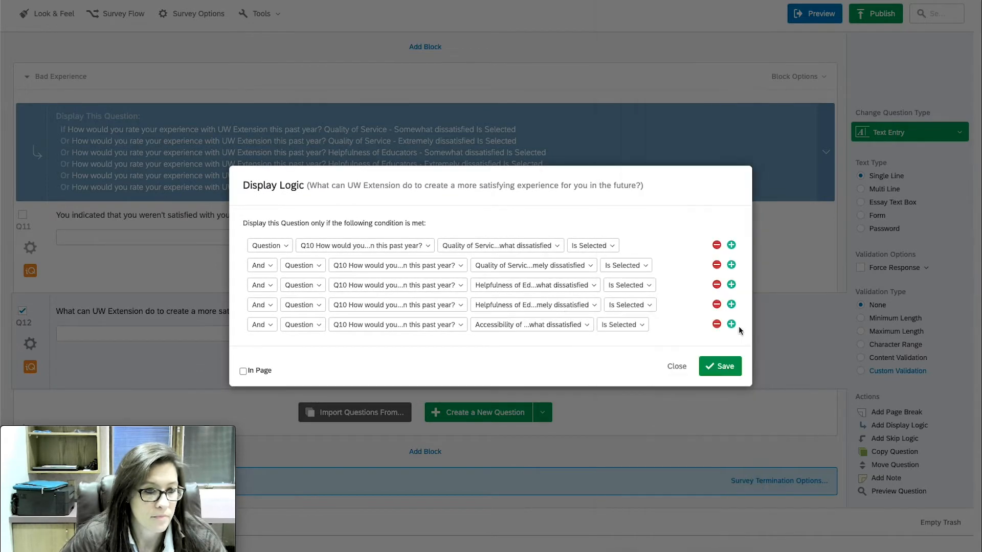
pyautogui.click(732, 325)
pyautogui.click(577, 334)
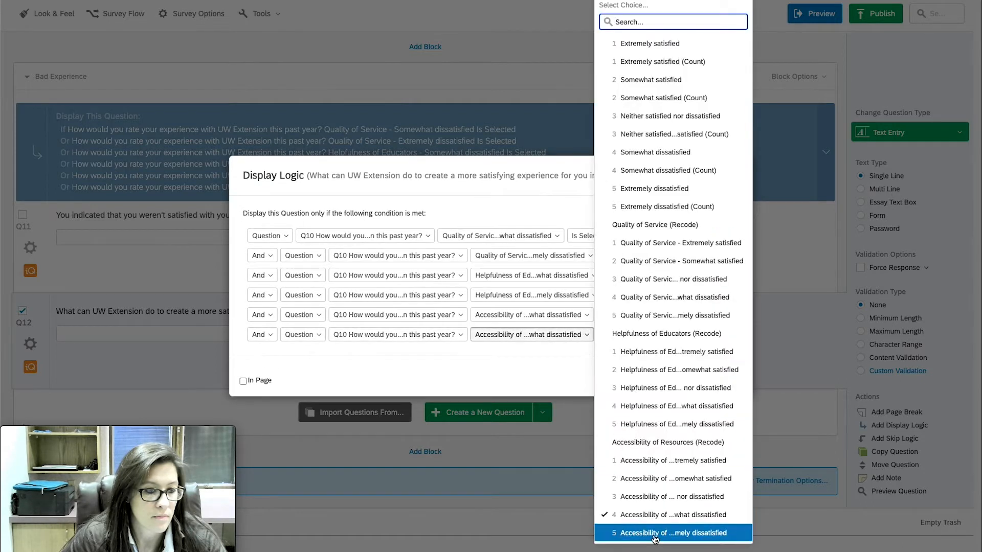
pyautogui.click(658, 531)
# Change the connectors of the second through sixth conditions in Q12's display logic from And to Or
pyautogui.click(266, 257)
pyautogui.click(276, 294)
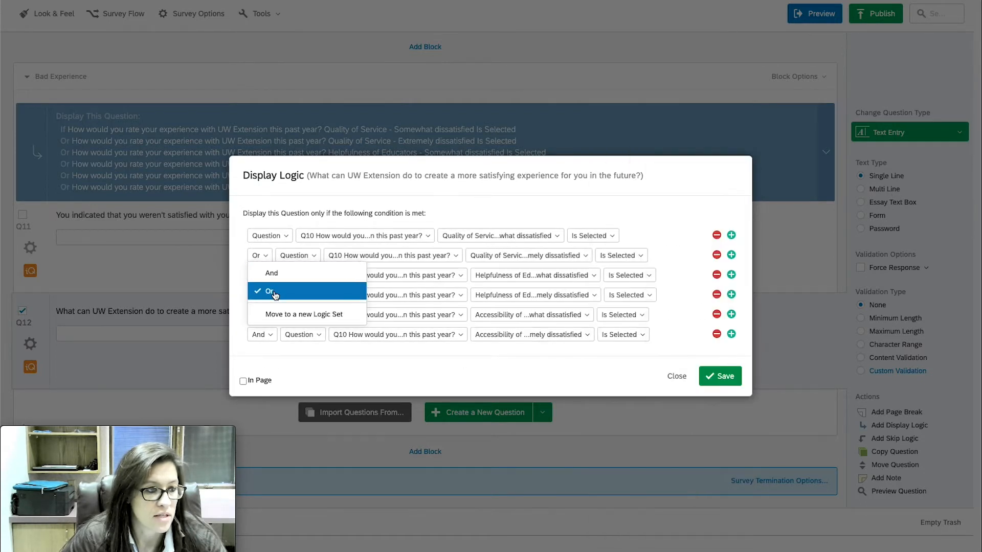
pyautogui.click(262, 276)
pyautogui.click(275, 322)
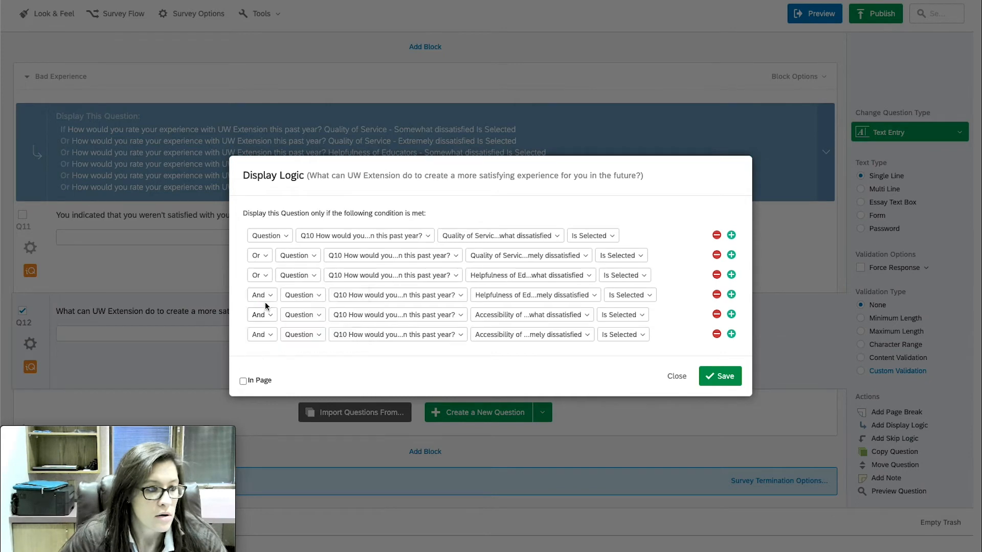
pyautogui.click(262, 295)
pyautogui.click(275, 331)
pyautogui.click(262, 315)
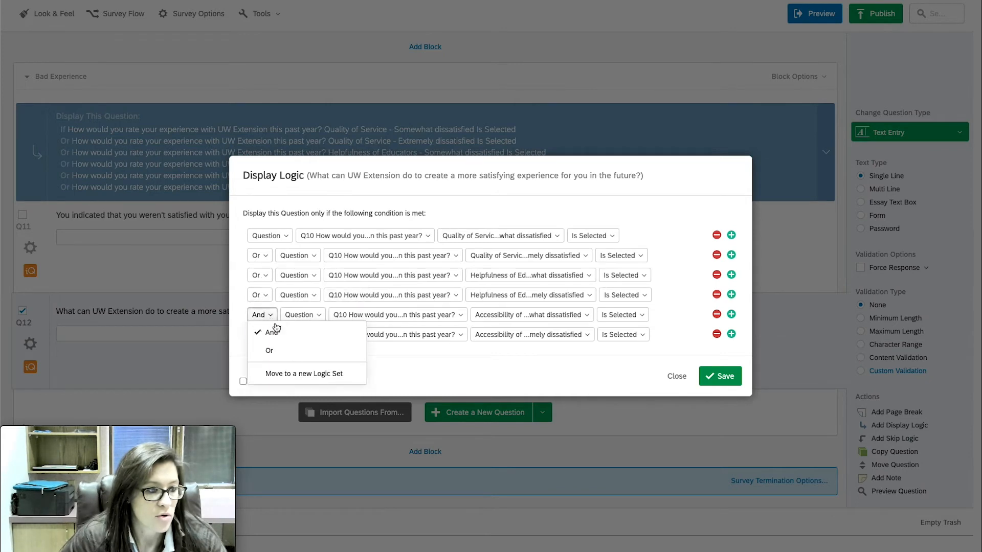
pyautogui.click(275, 350)
pyautogui.click(261, 336)
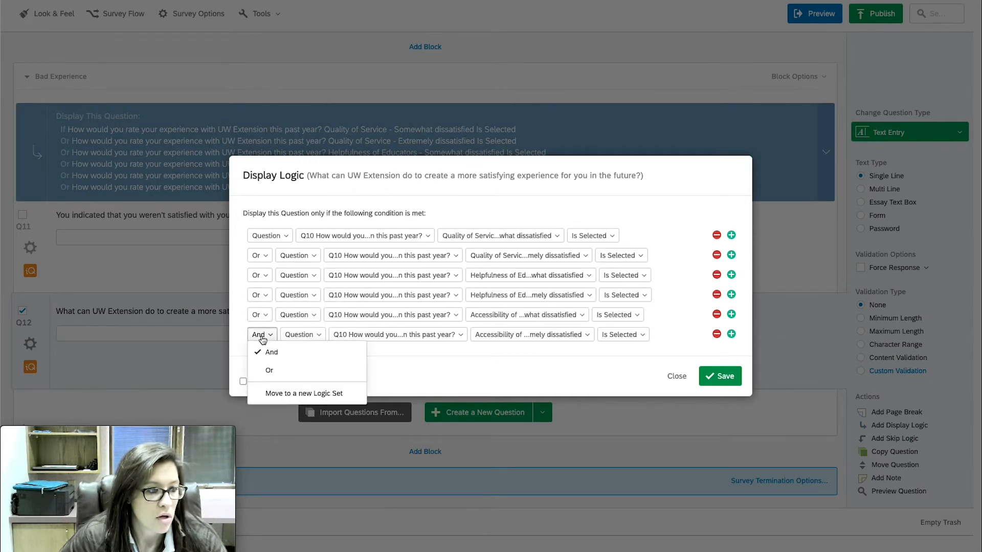
pyautogui.click(275, 370)
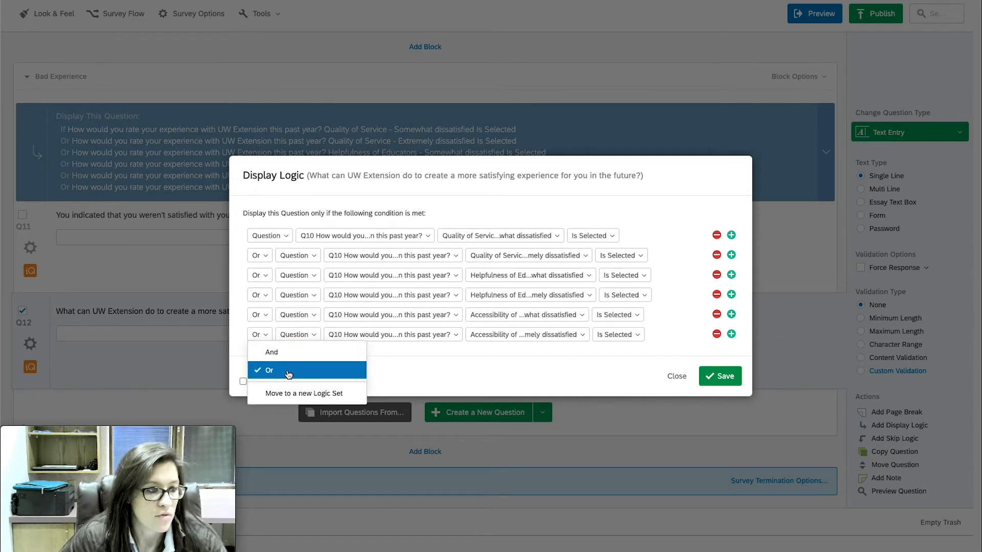
# Enable the In Page option for Q12's display logic and save it
pyautogui.click(242, 380)
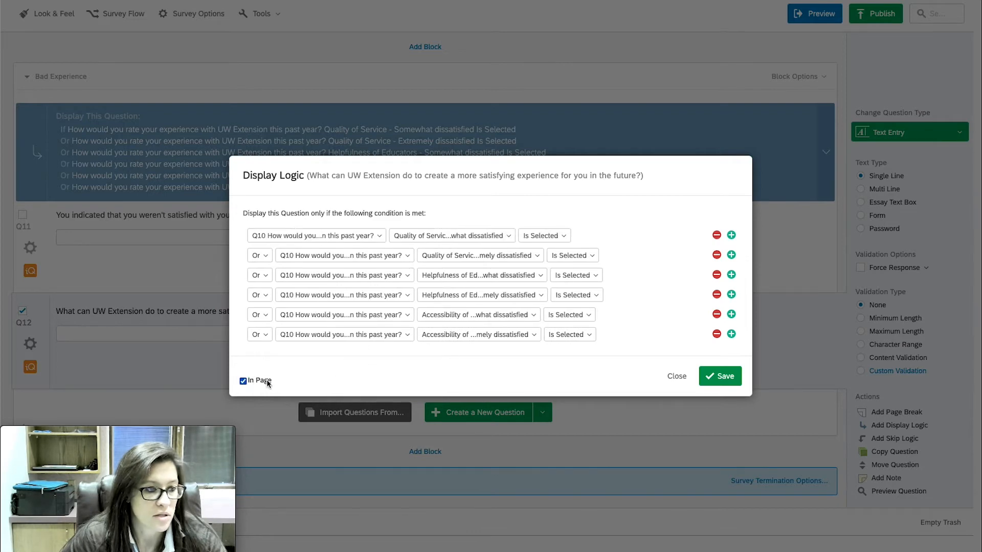
pyautogui.click(710, 378)
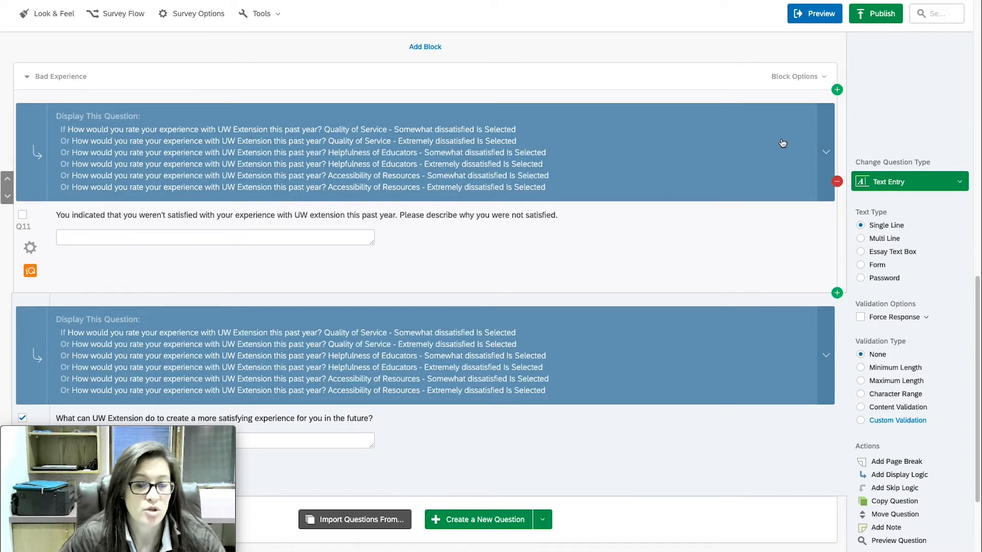
pyautogui.click(826, 146)
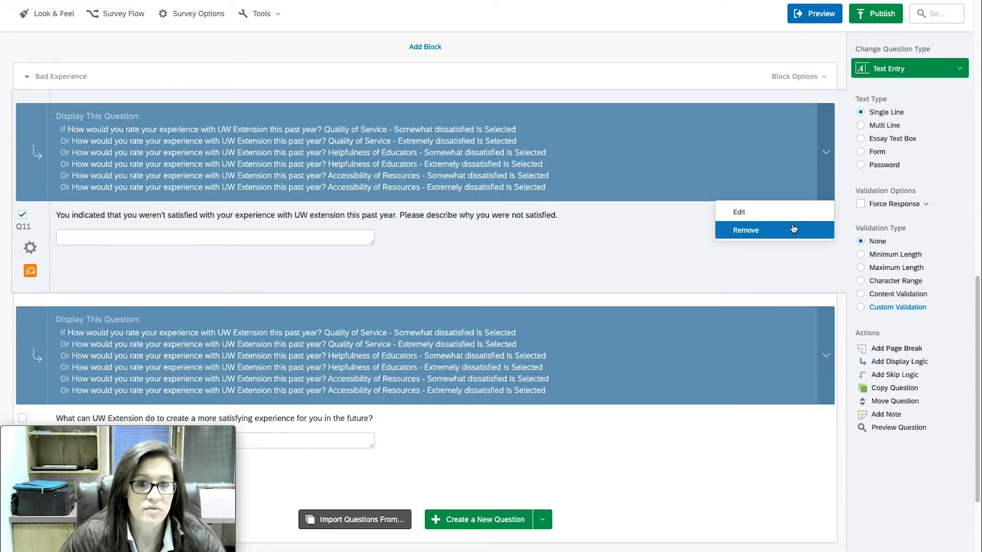
pyautogui.click(747, 258)
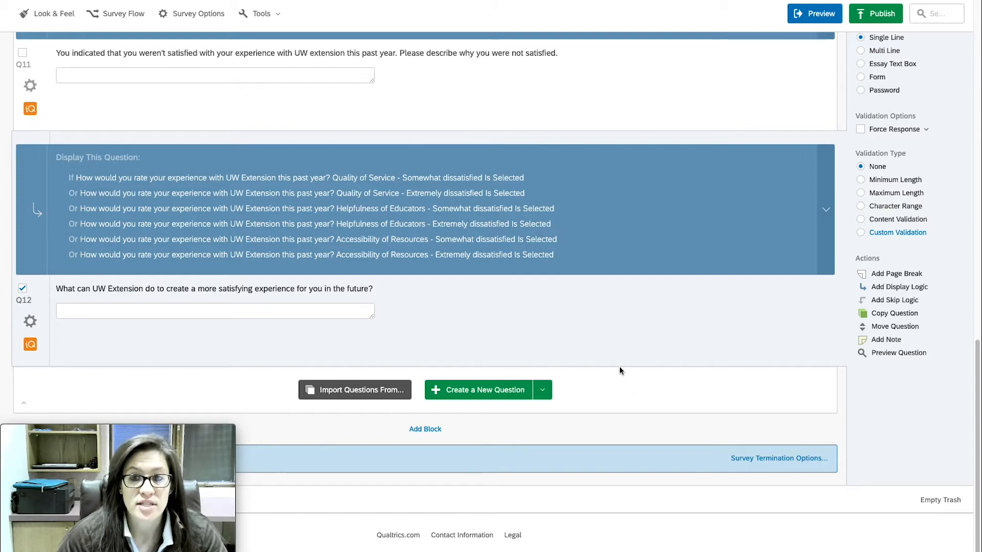
pyautogui.scroll(5, 620, 370)
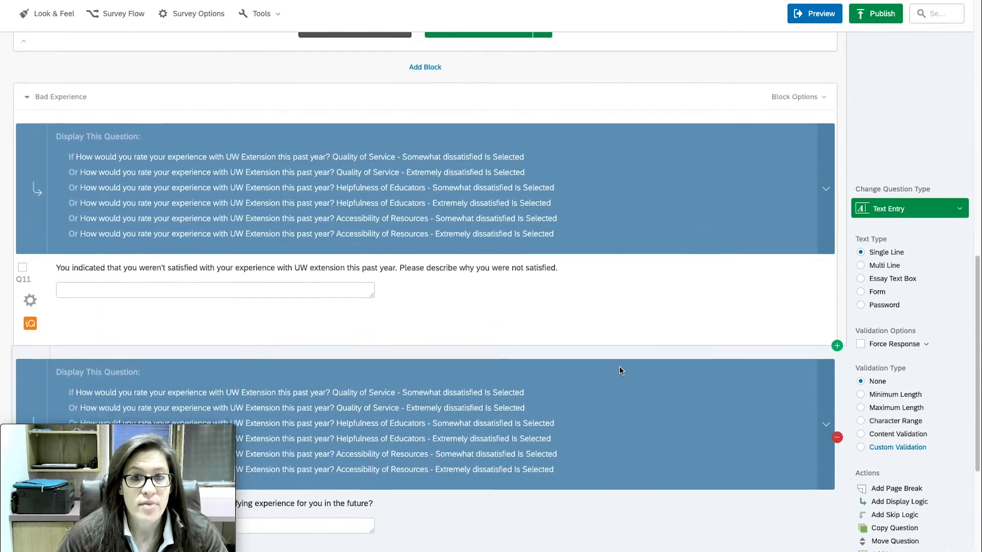
pyautogui.click(82, 117)
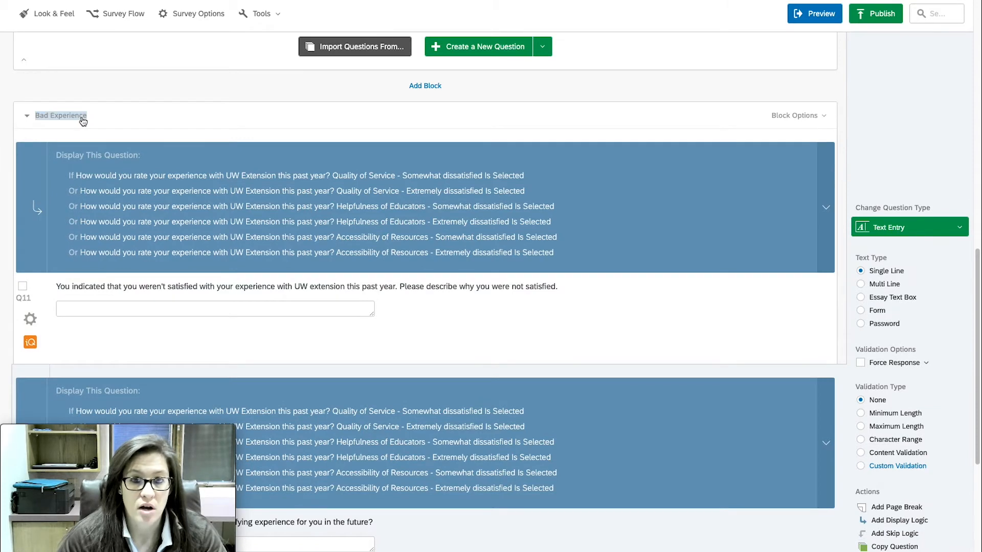
pyautogui.scroll(-1, 83, 121)
pyautogui.click(82, 121)
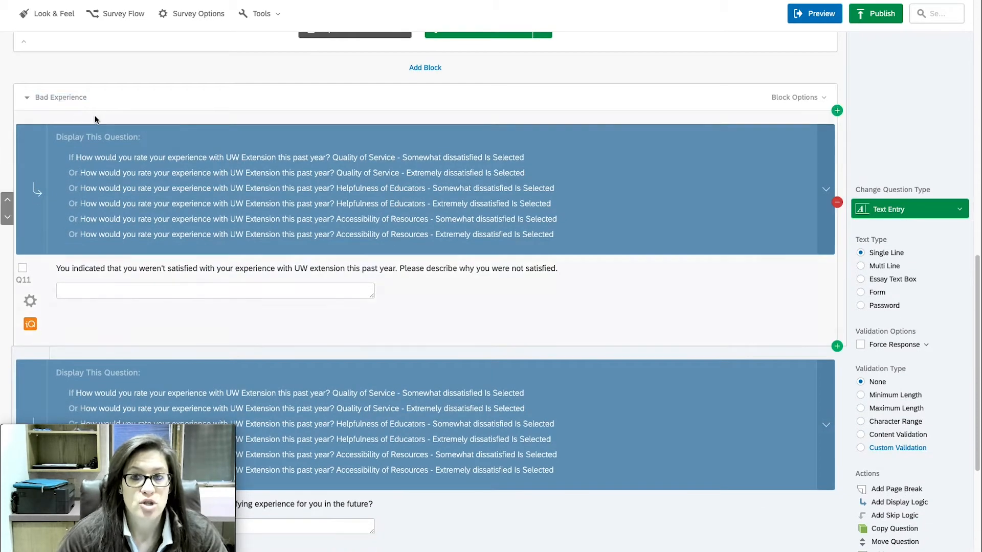
# Open the survey flow and add a branch directly below the Introduction block
pyautogui.scroll(15, 94, 115)
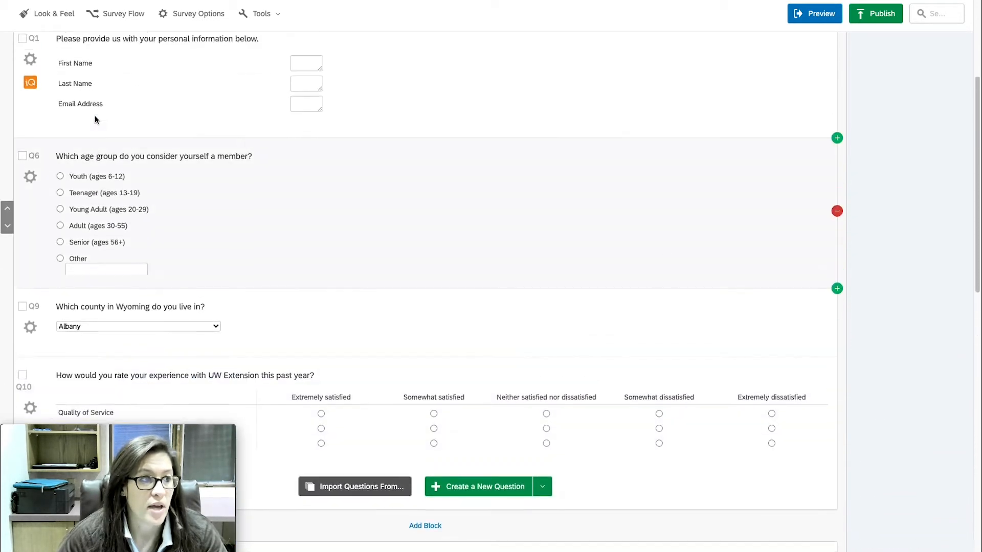
pyautogui.click(179, 80)
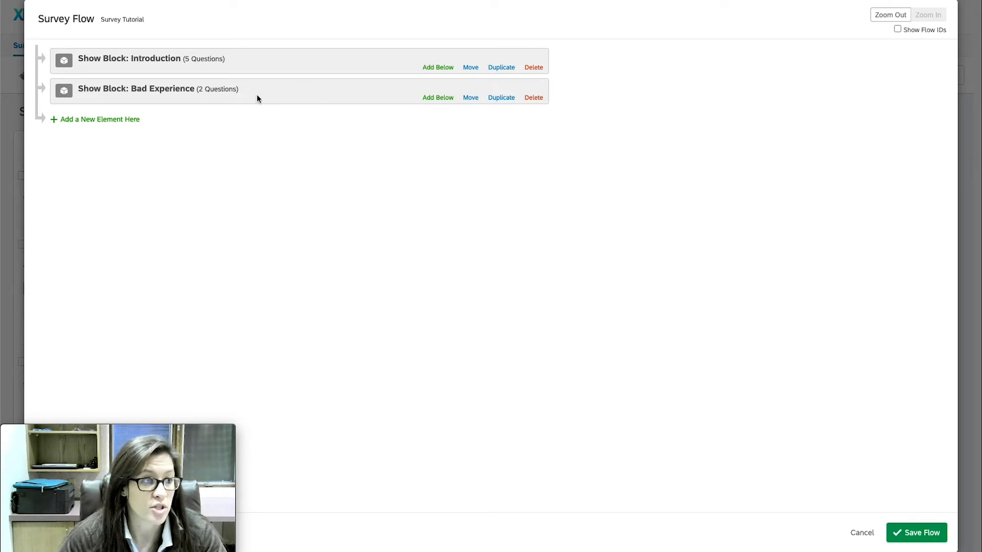
pyautogui.click(284, 63)
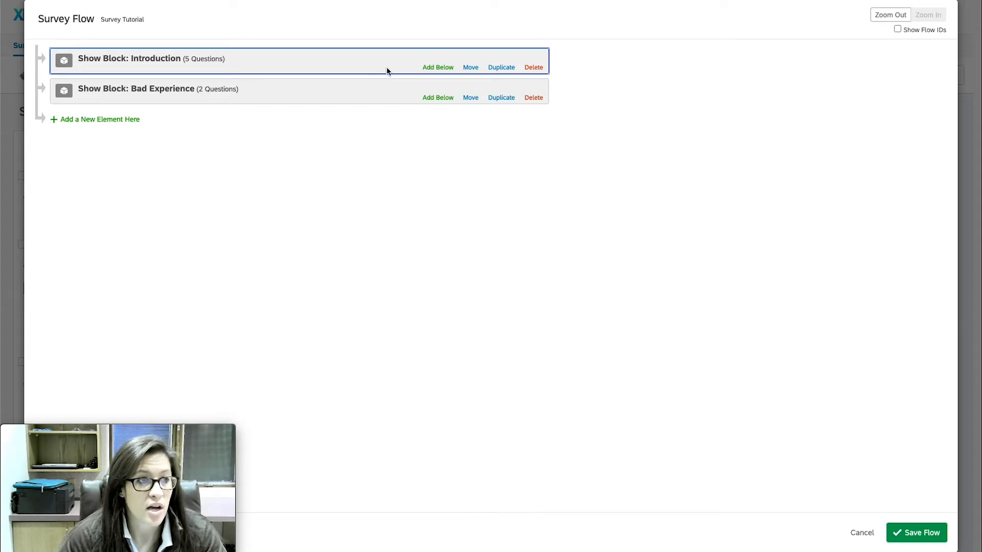
pyautogui.click(437, 68)
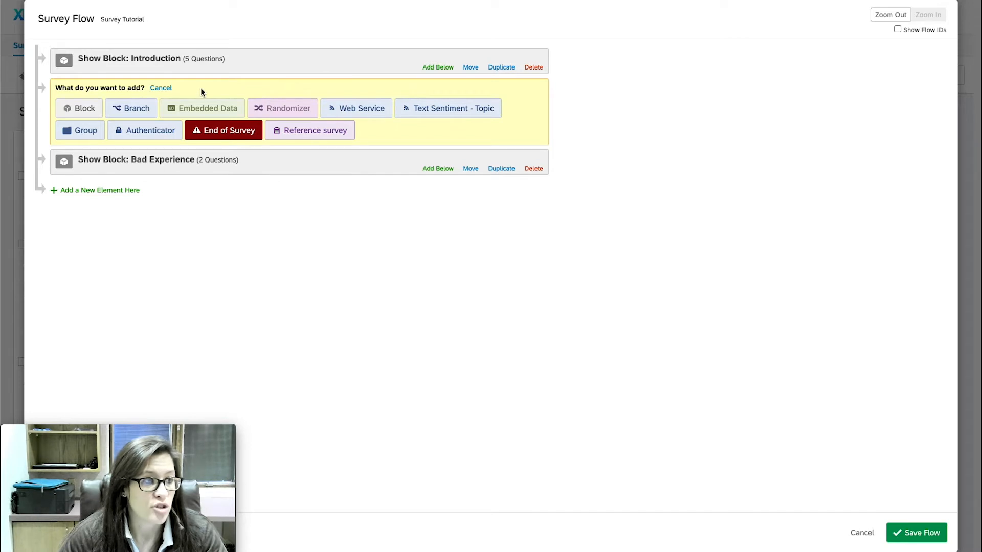
pyautogui.click(145, 112)
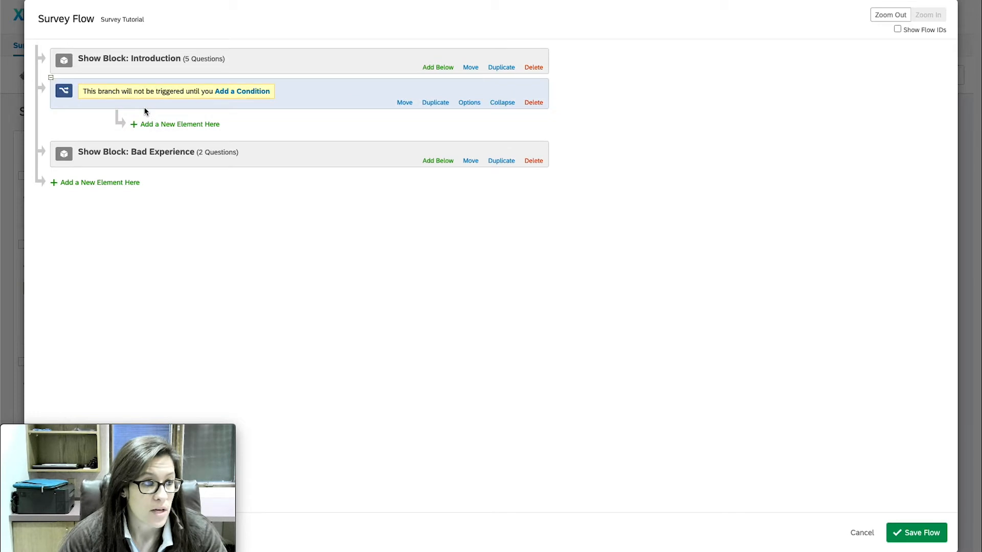
# Nest the Bad Experience block inside the new branch
pyautogui.click(181, 125)
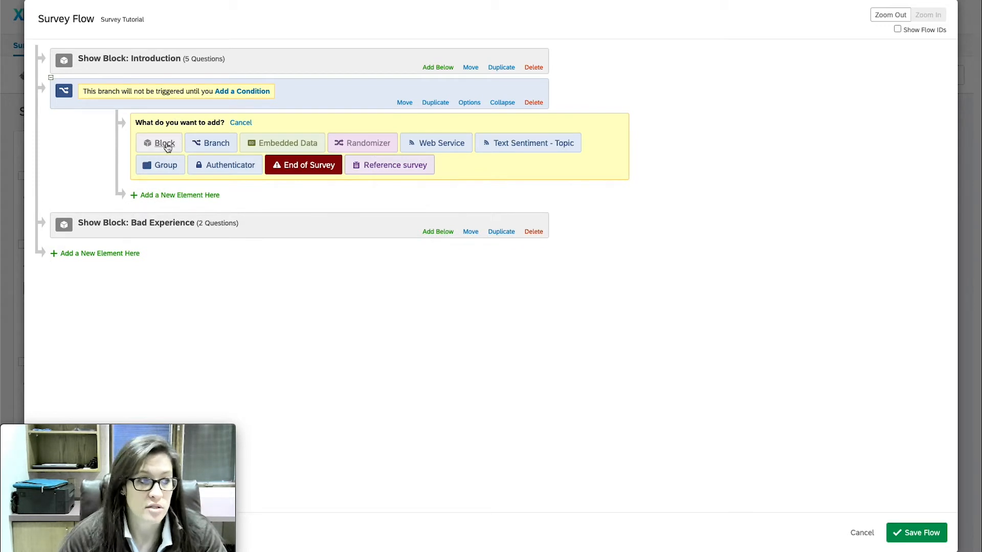
pyautogui.click(167, 147)
pyautogui.click(243, 125)
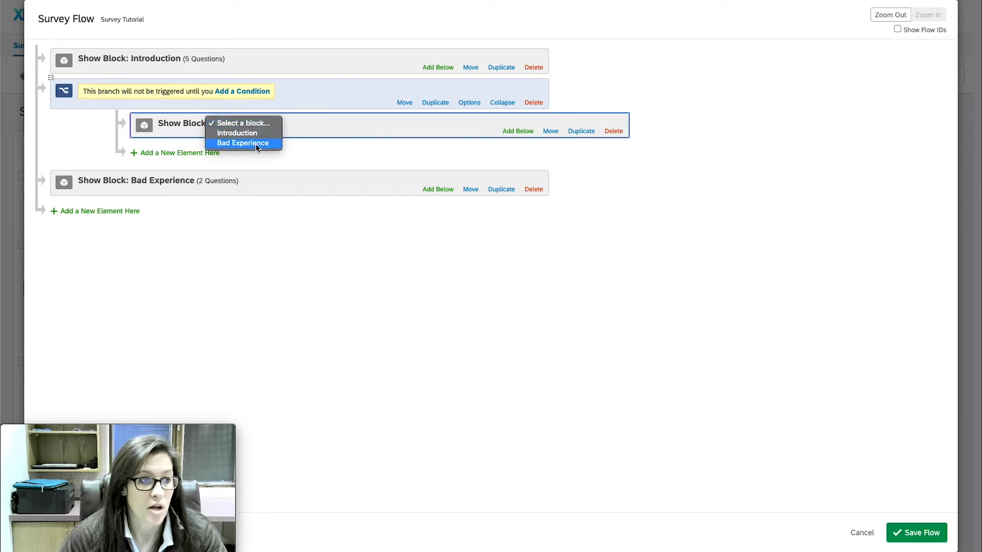
pyautogui.click(255, 143)
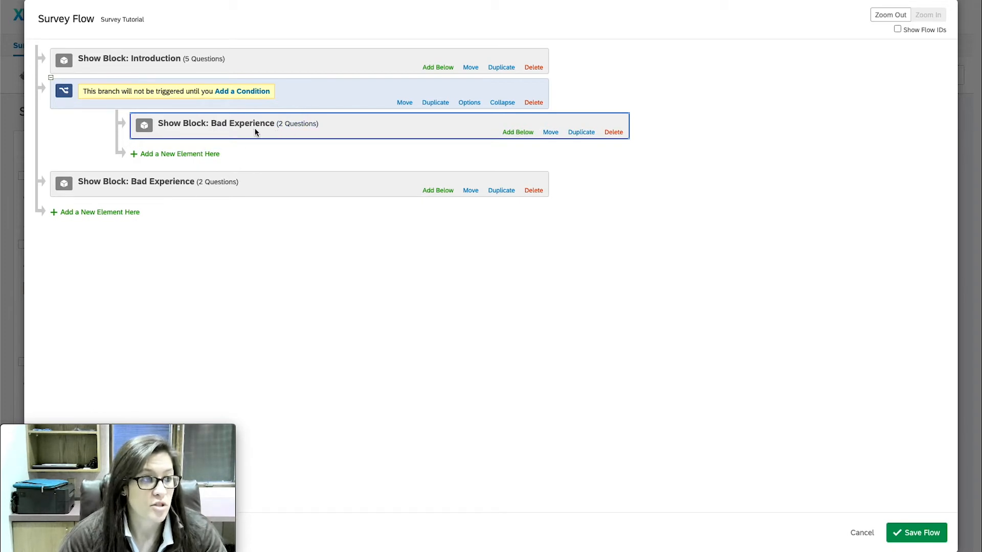
# Add two Q10 conditions to the branch for Quality of Service: Somewhat dissatisfied and Extremely dissatisfied
pyautogui.click(250, 92)
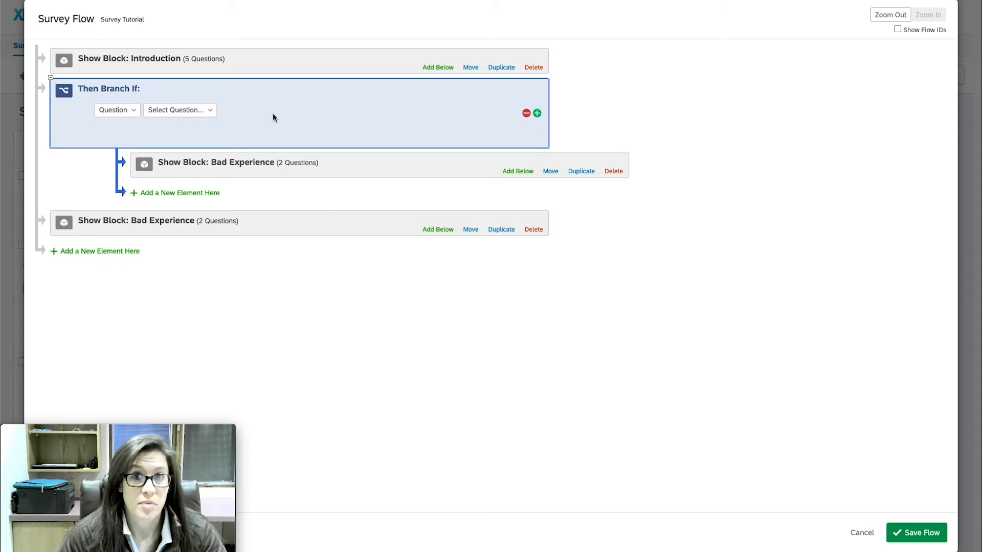
pyautogui.click(134, 118)
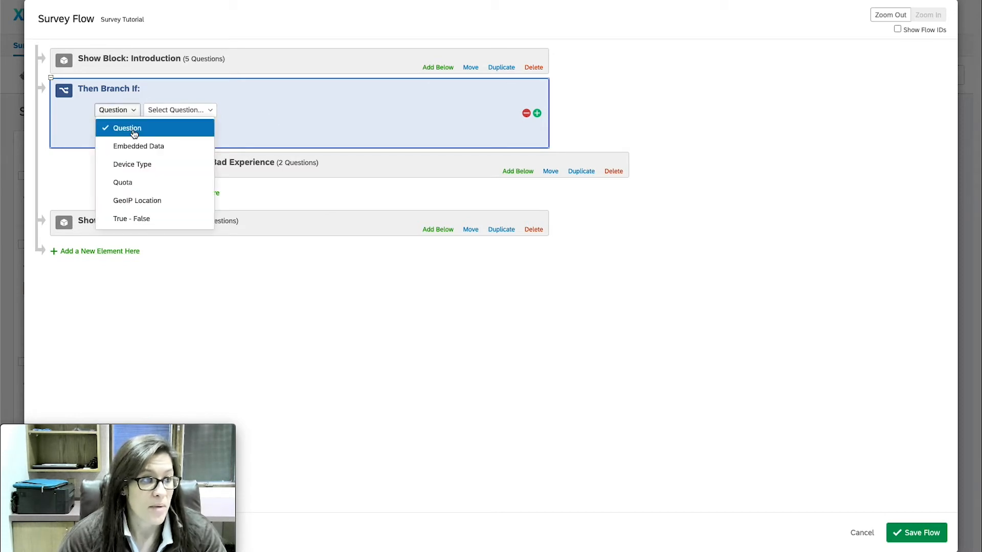
pyautogui.click(133, 129)
pyautogui.click(175, 112)
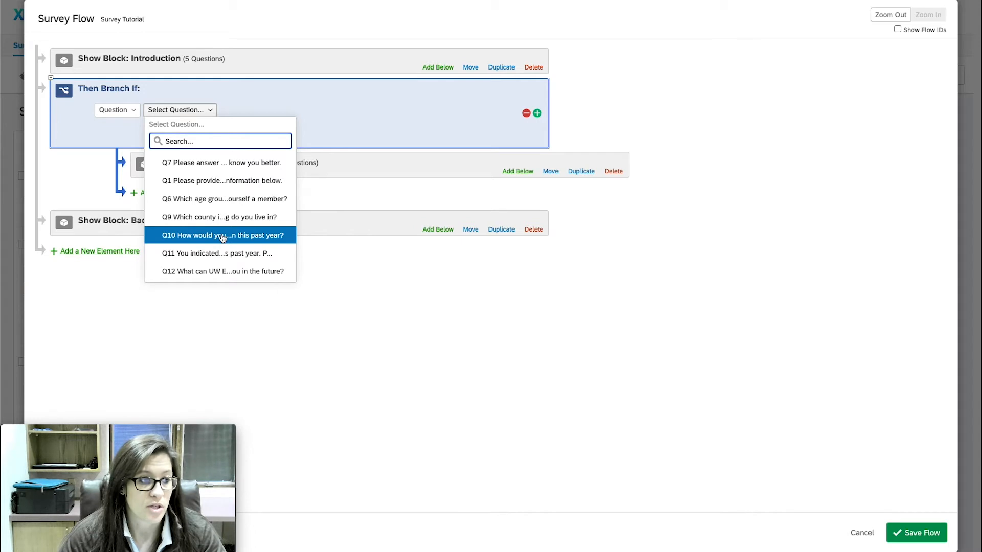
pyautogui.click(222, 236)
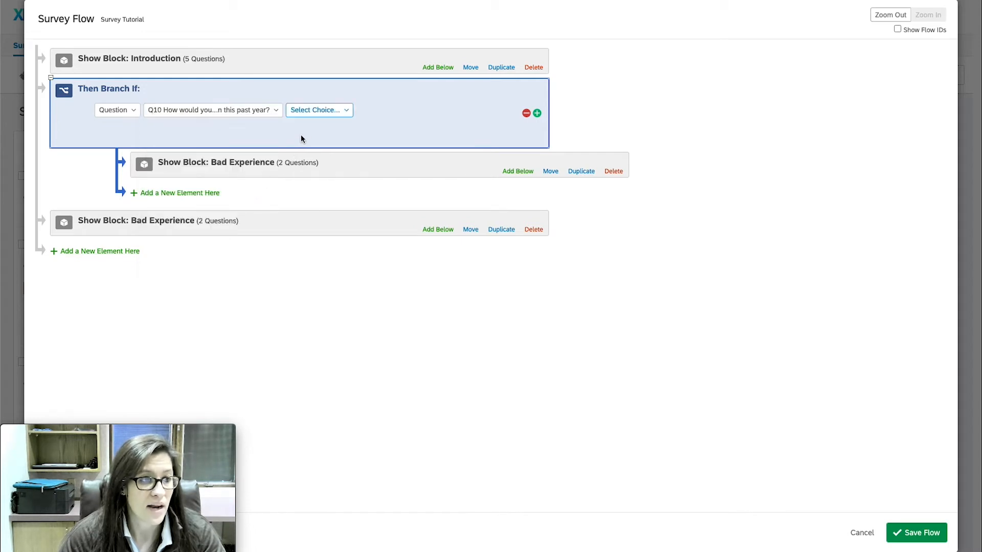
pyautogui.click(323, 115)
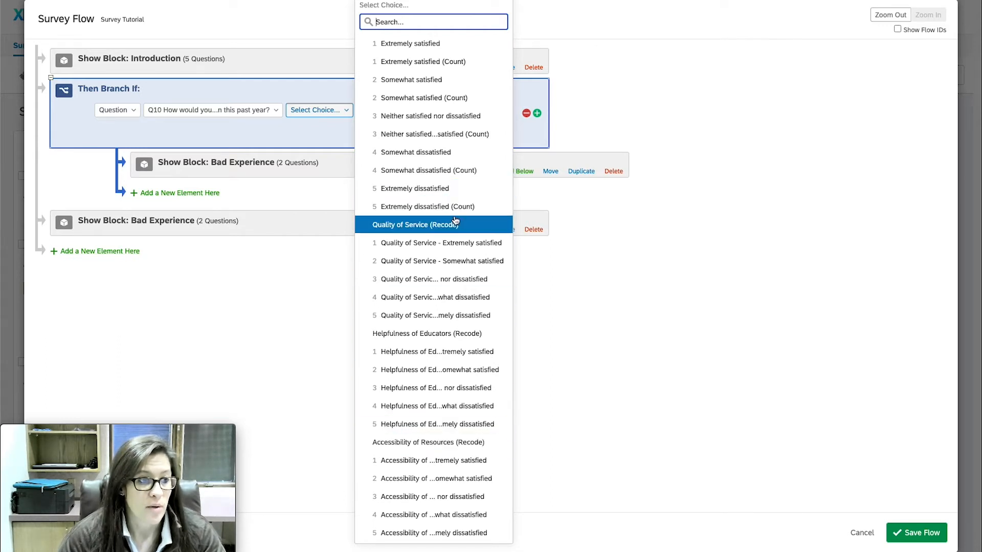
pyautogui.click(455, 297)
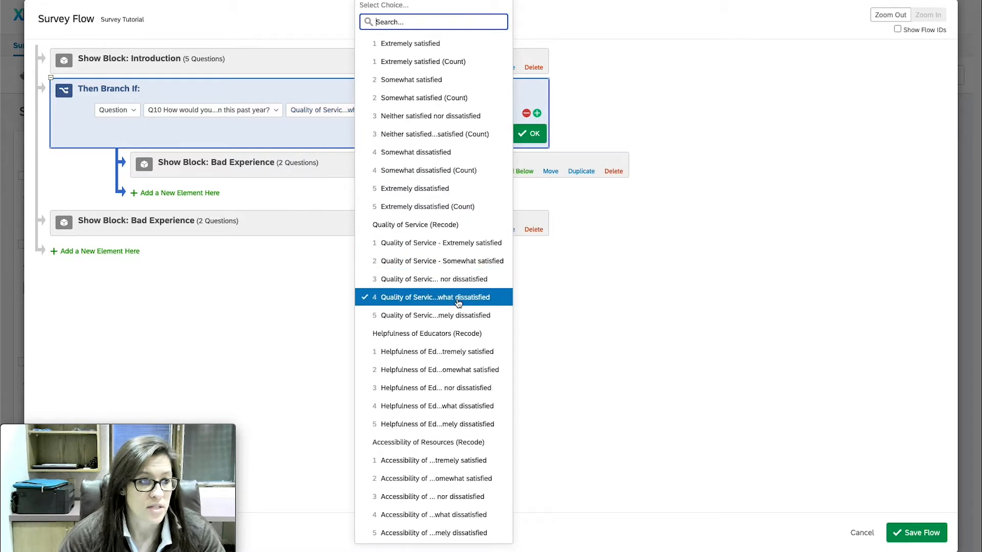
pyautogui.click(538, 114)
pyautogui.click(435, 132)
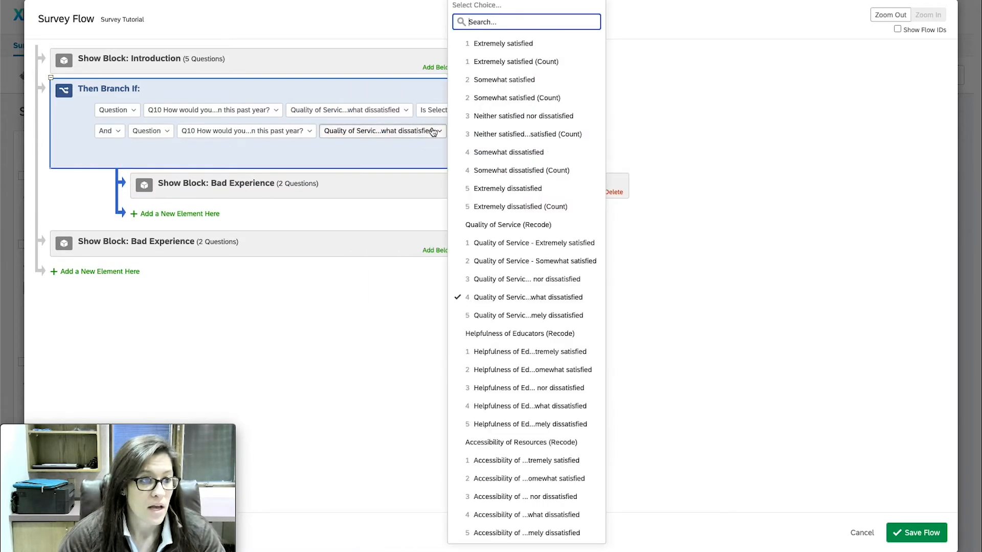
pyautogui.click(521, 315)
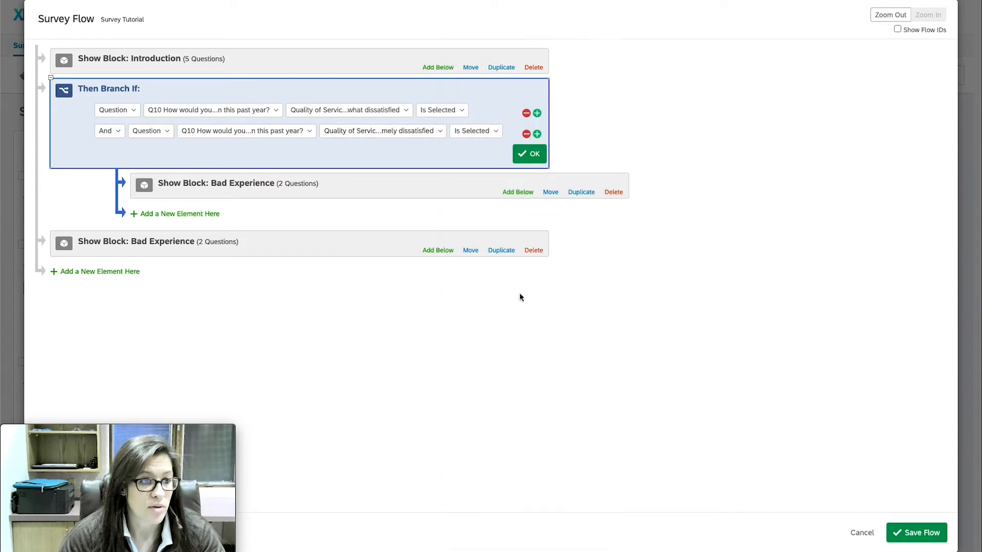
# Add two Q10 conditions to the branch for Helpfulness of Educators: Somewhat dissatisfied and Extremely dissatisfied
pyautogui.click(537, 134)
pyautogui.click(432, 152)
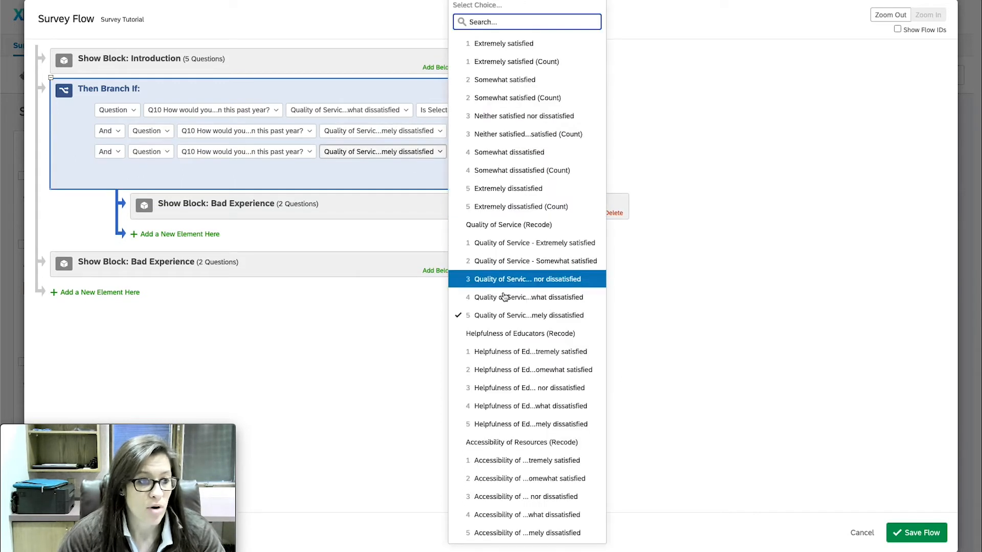
pyautogui.click(507, 406)
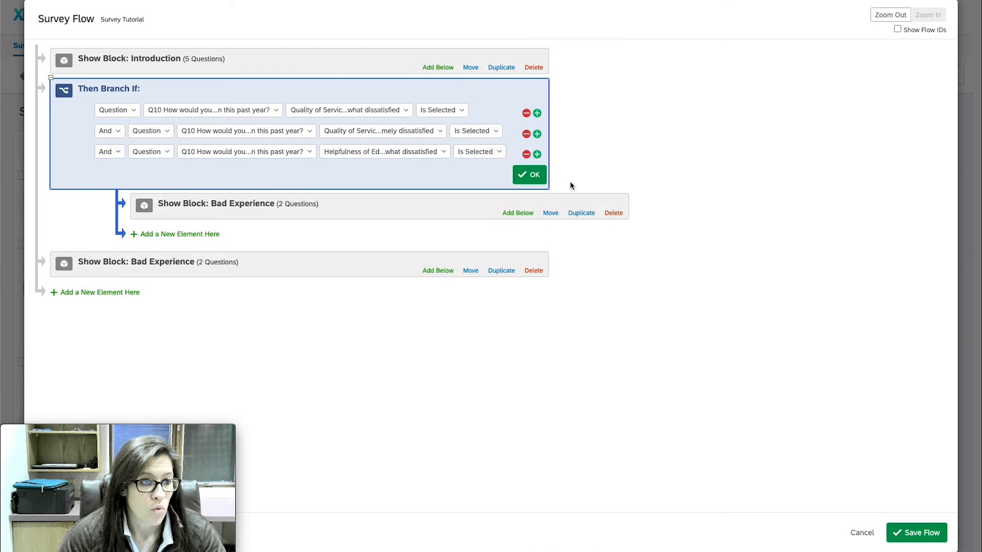
pyautogui.click(537, 155)
pyautogui.click(443, 172)
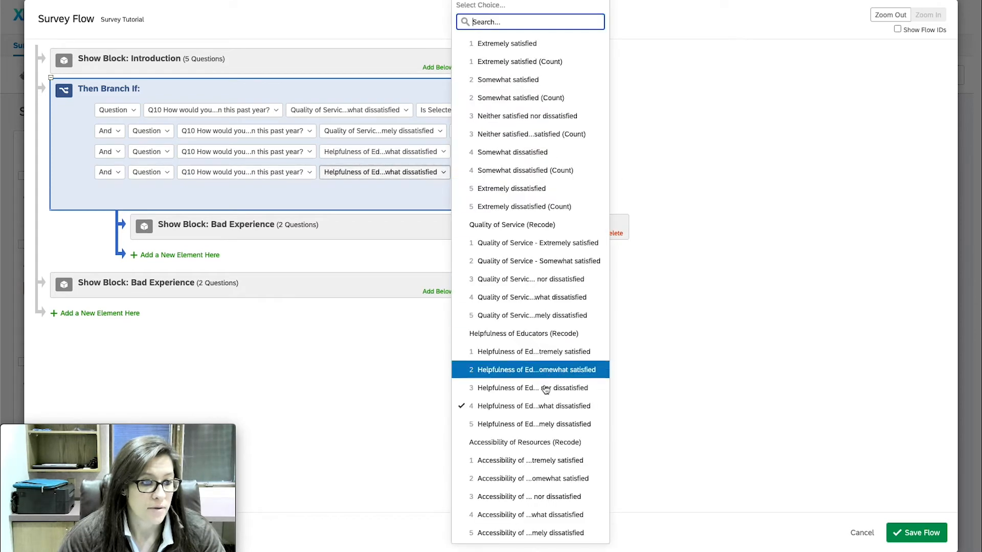
pyautogui.click(543, 425)
# Add two Q10 conditions to the branch for Accessibility of Resources: Somewhat dissatisfied and Extremely dissatisfied
pyautogui.click(537, 175)
pyautogui.click(432, 192)
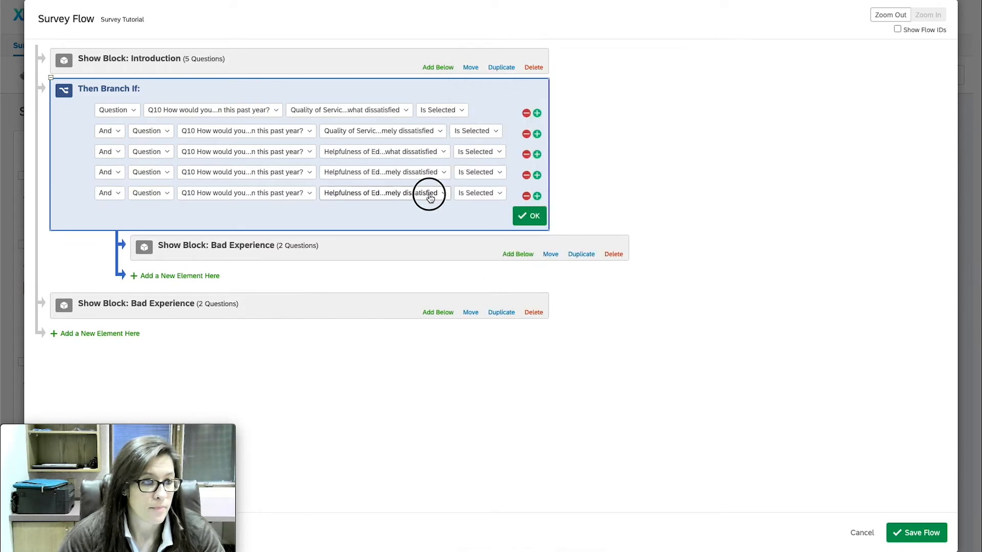
pyautogui.click(513, 514)
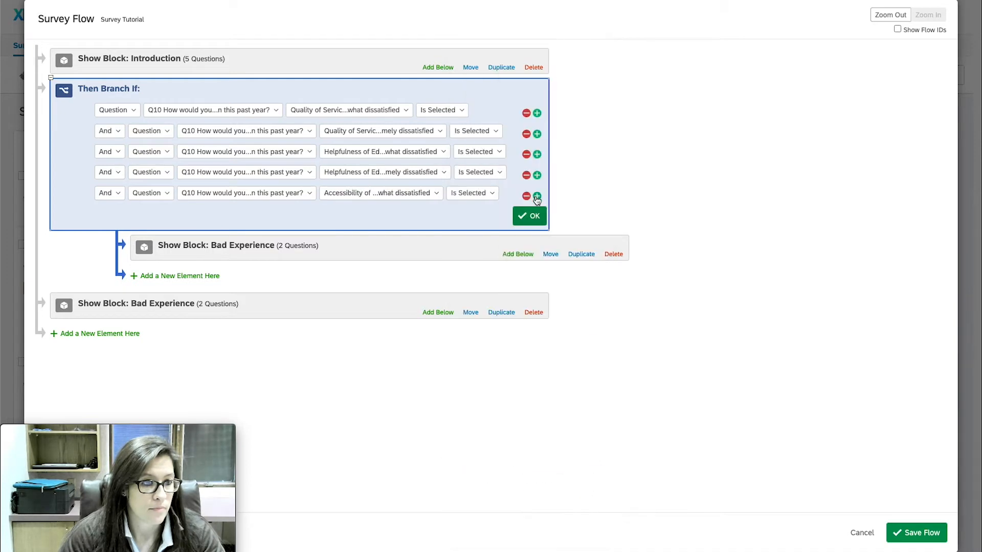
pyautogui.click(537, 196)
pyautogui.click(436, 213)
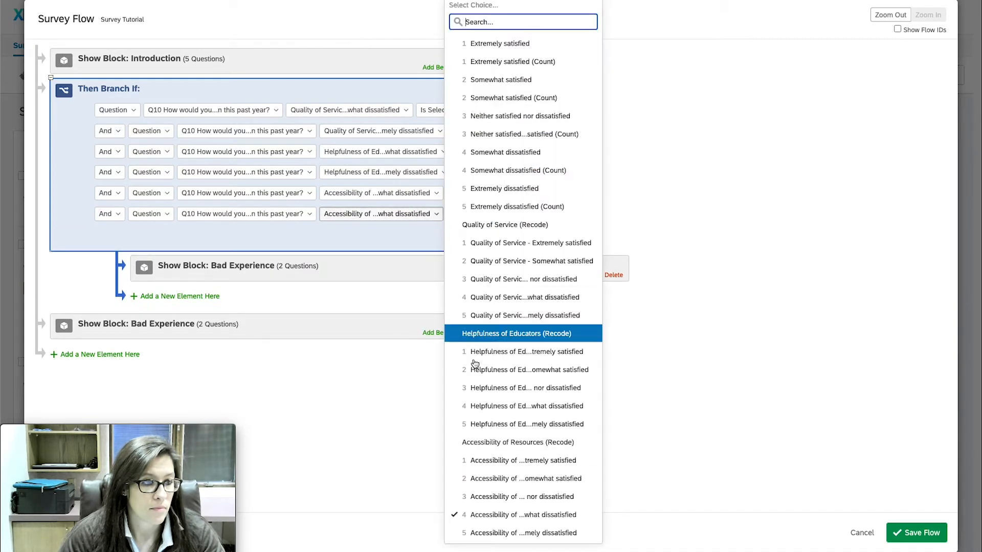
pyautogui.click(537, 536)
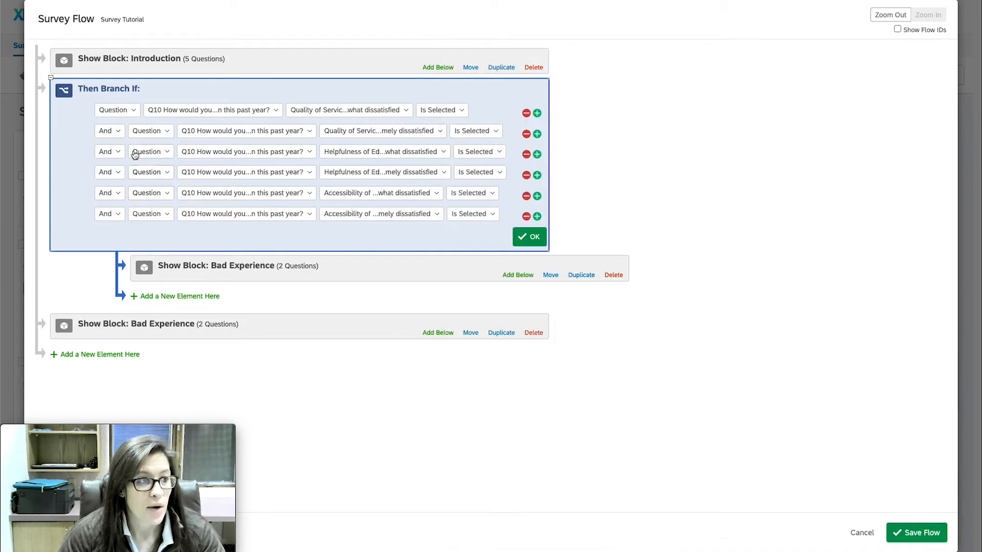
# Change the connectors of the branch's second through sixth conditions to Or and confirm the branch logic
pyautogui.click(114, 134)
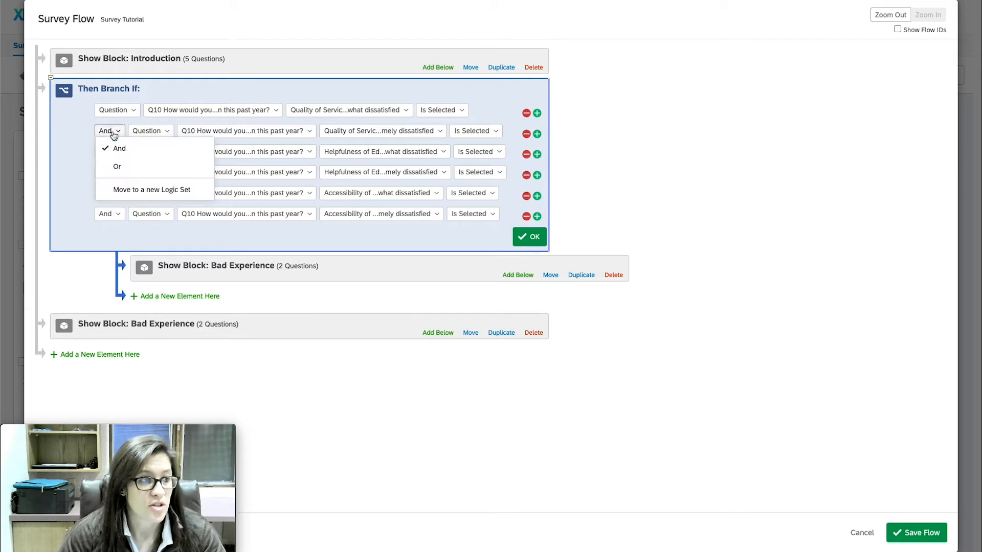
pyautogui.click(119, 167)
pyautogui.click(108, 152)
pyautogui.click(118, 187)
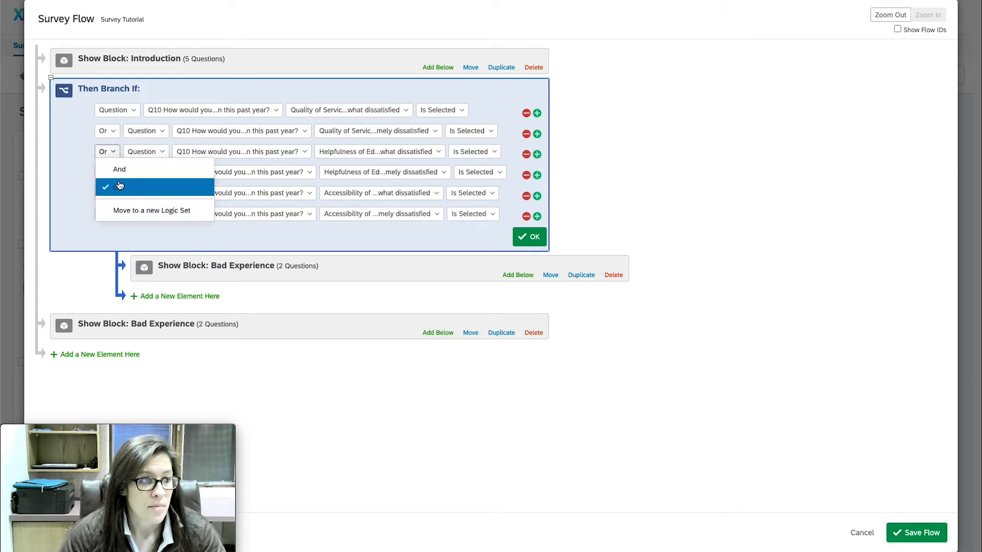
pyautogui.click(110, 174)
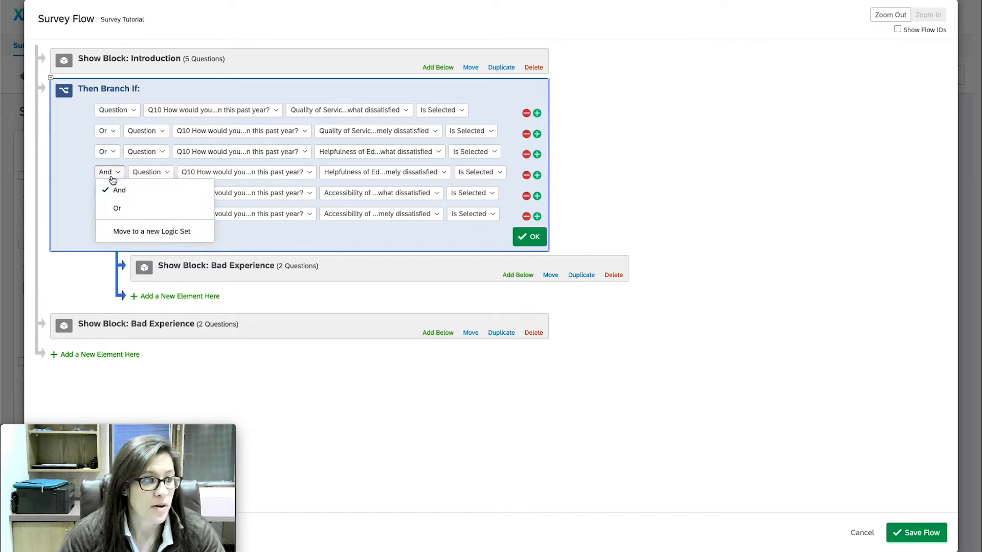
pyautogui.click(122, 206)
pyautogui.click(111, 194)
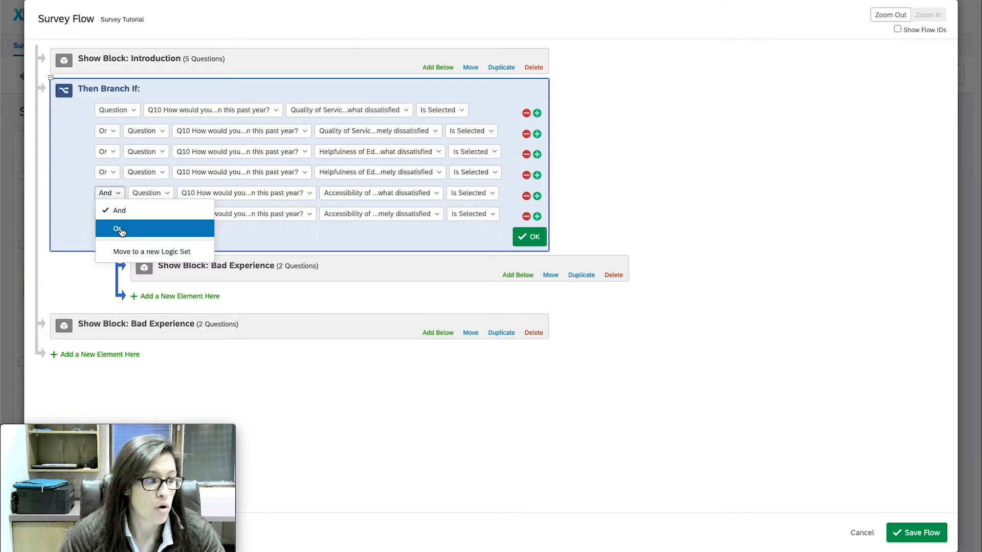
pyautogui.click(122, 230)
pyautogui.click(108, 214)
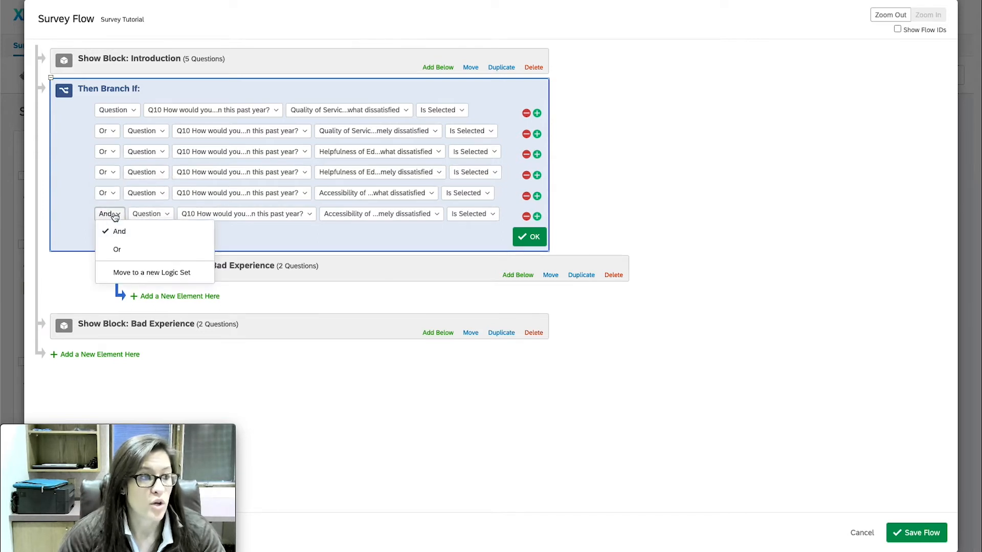
pyautogui.click(132, 249)
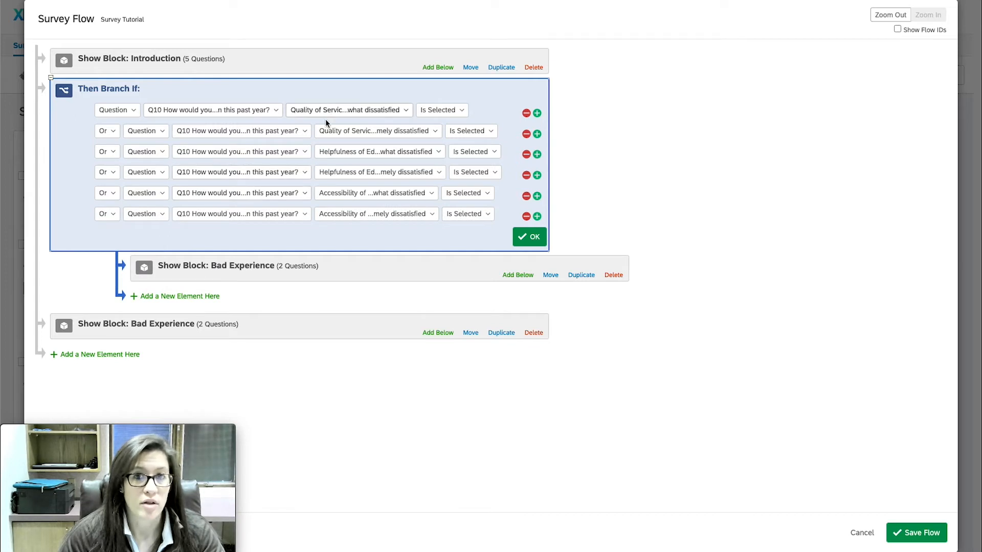
pyautogui.click(529, 237)
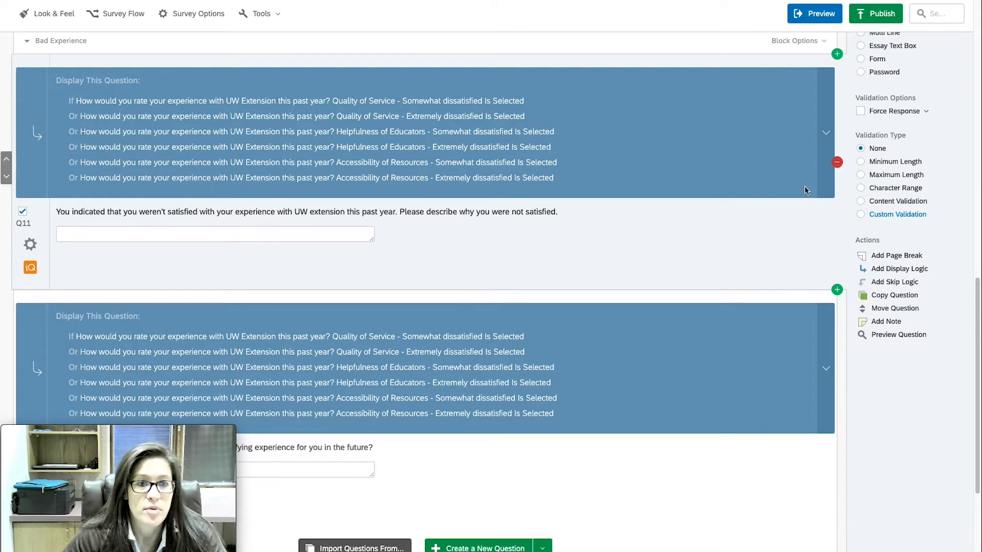
# Remove the display logic from Q11 and Q12 in the Bad Experience block
pyautogui.click(826, 136)
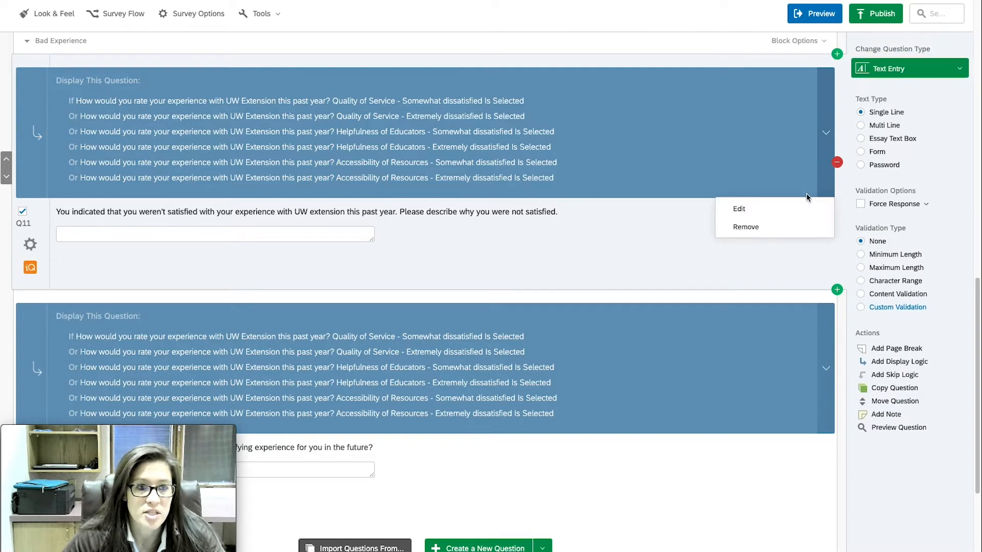
pyautogui.click(797, 225)
pyautogui.click(825, 228)
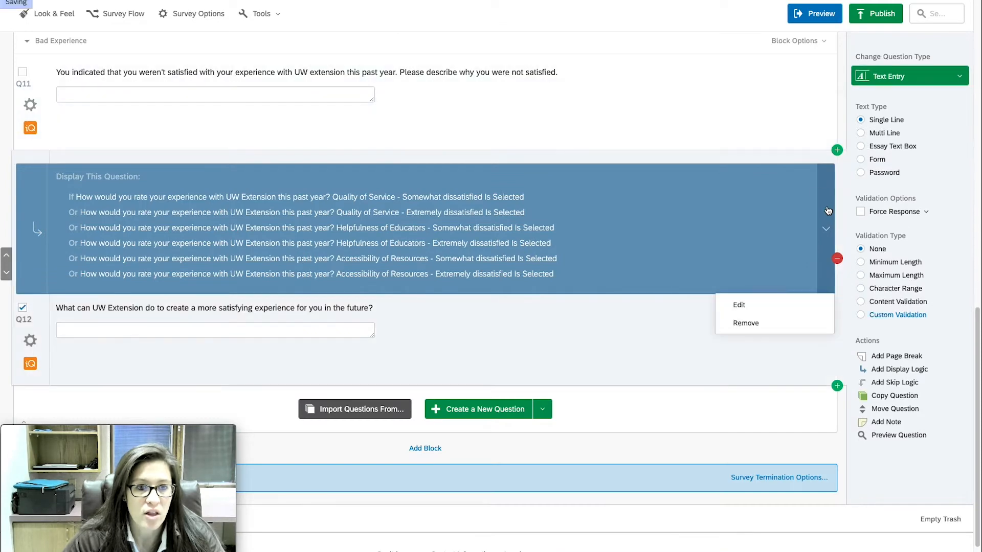
pyautogui.click(778, 324)
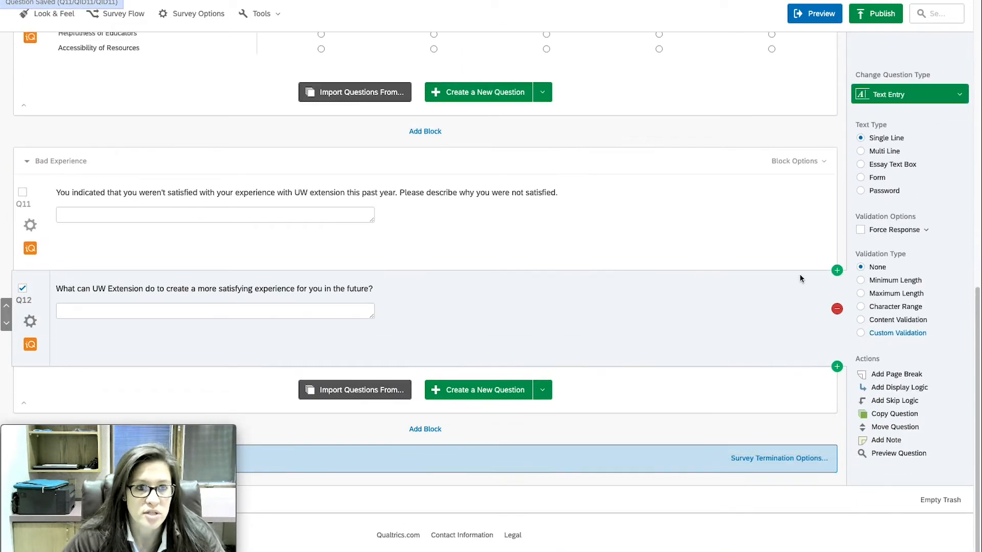
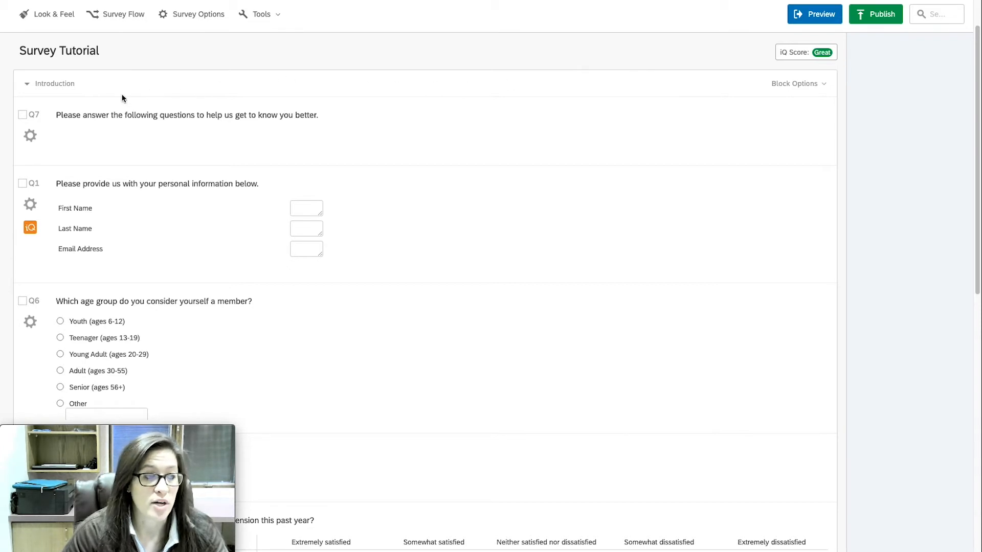
# Insert a question directly below Q7 and begin its text with "Did you experience any of the programs, services, or resources"
pyautogui.scroll(-1, 120, 97)
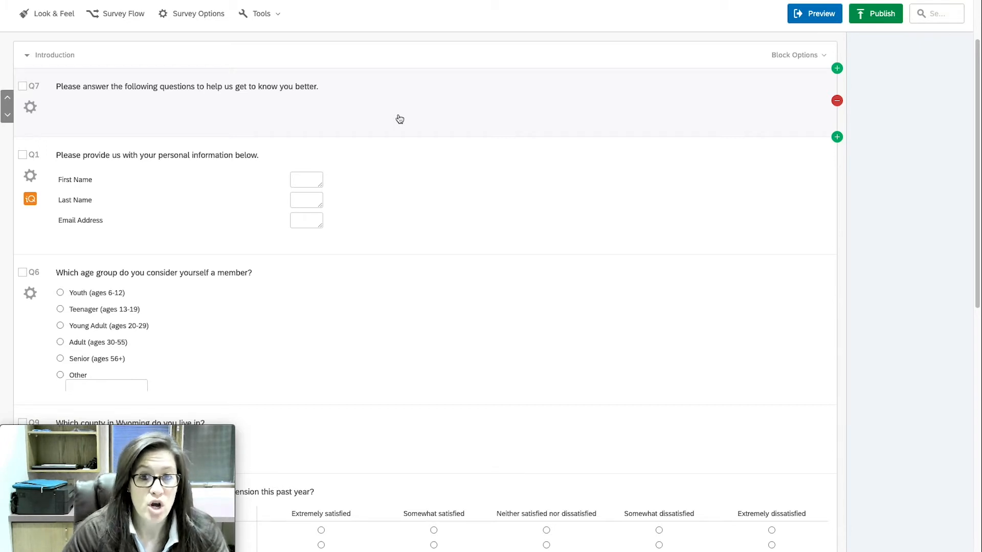
pyautogui.scroll(-2, 407, 182)
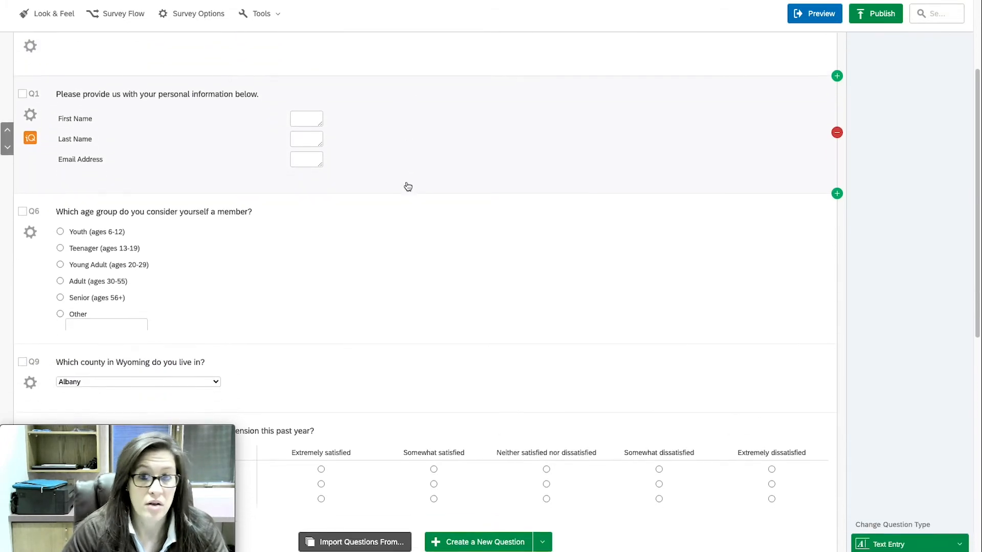
pyautogui.scroll(2, 408, 187)
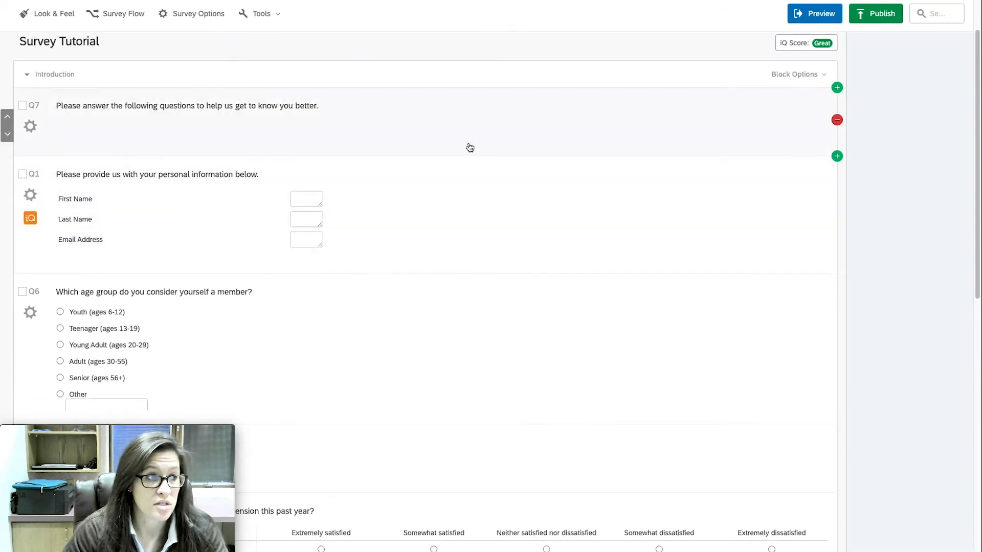
pyautogui.click(837, 157)
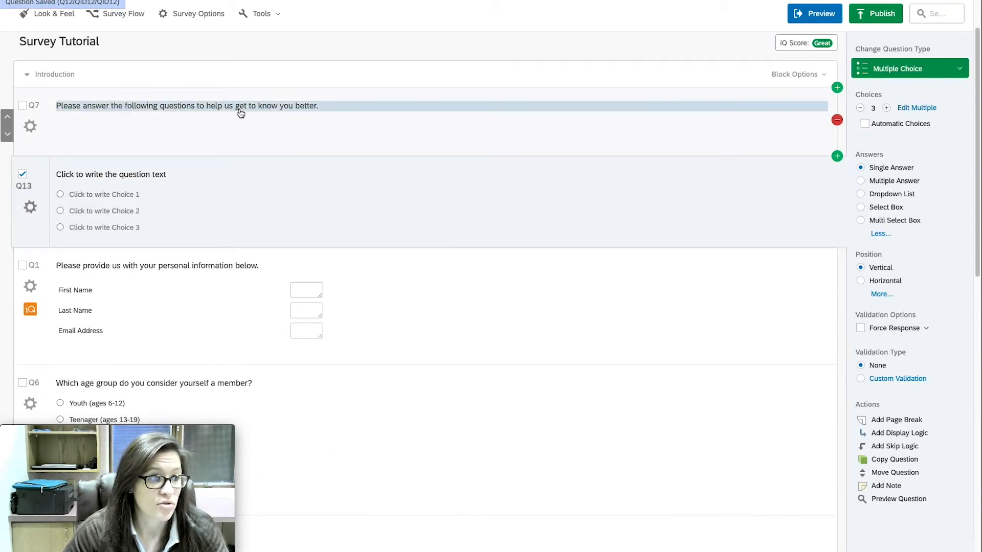
pyautogui.click(161, 174)
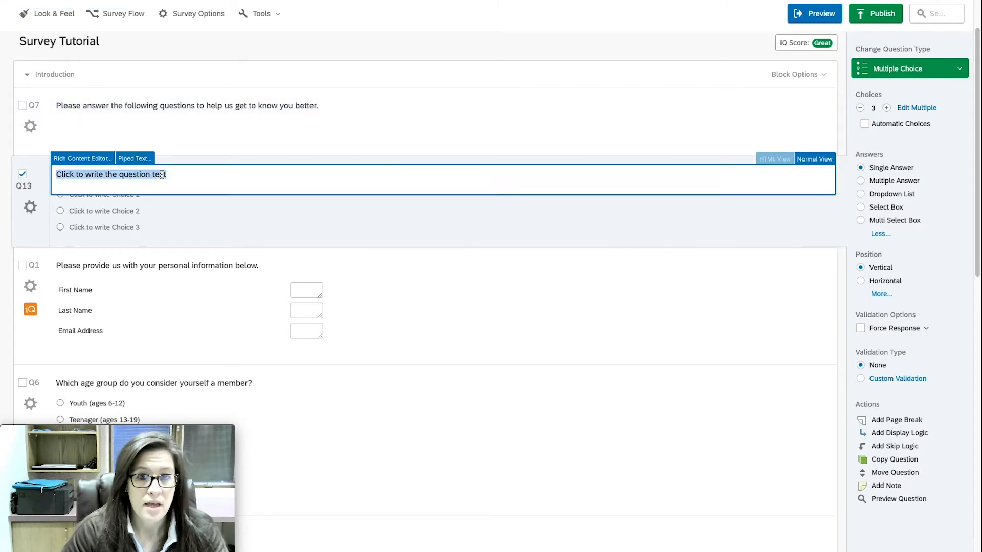
pyautogui.write('Did ')
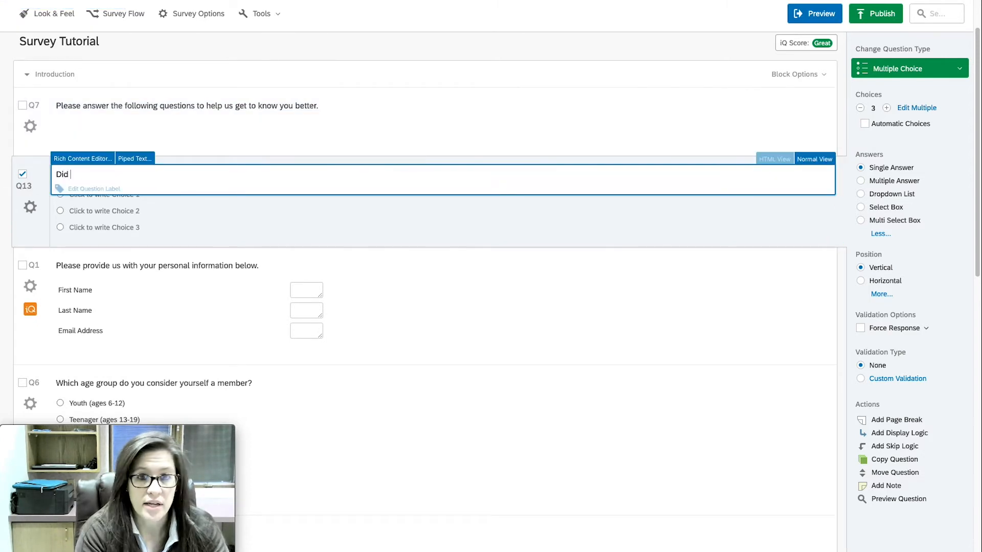
pyautogui.write('you experience any ')
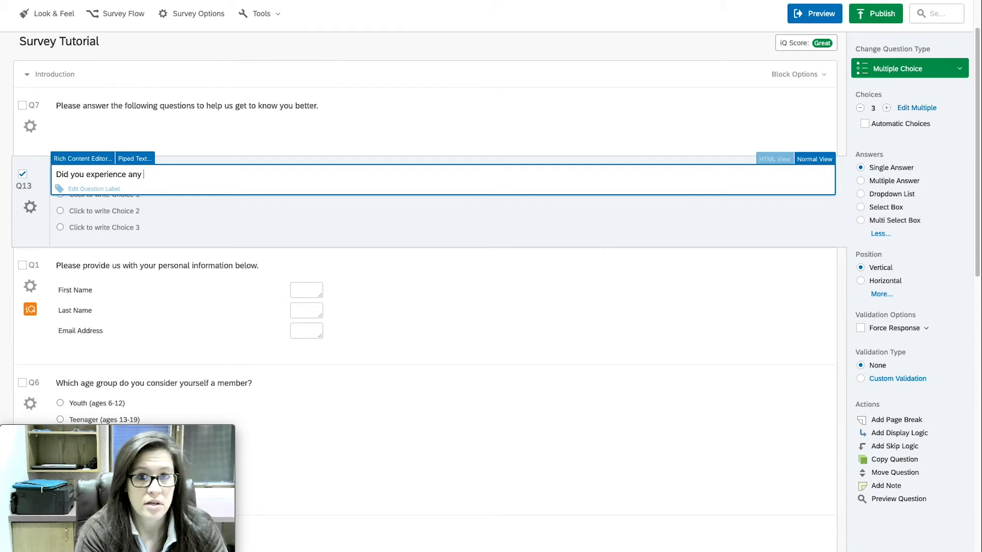
pyautogui.write('of the programs, ')
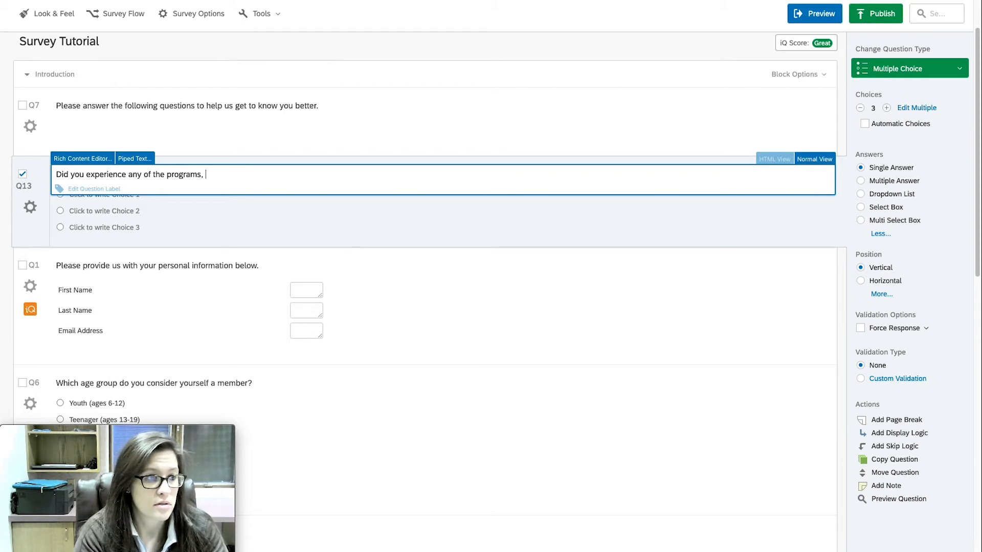
pyautogui.write('servici')
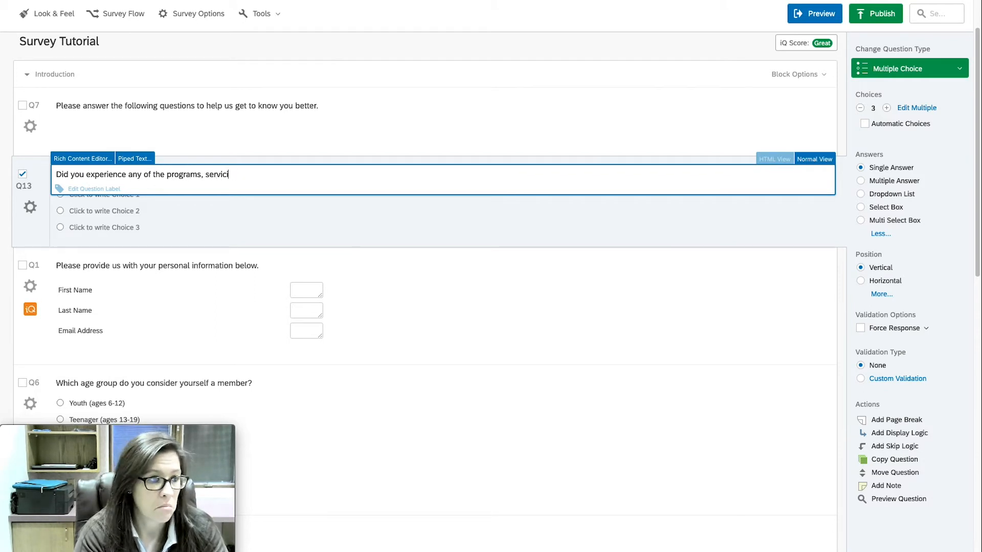
pyautogui.write('ees, or resources ')
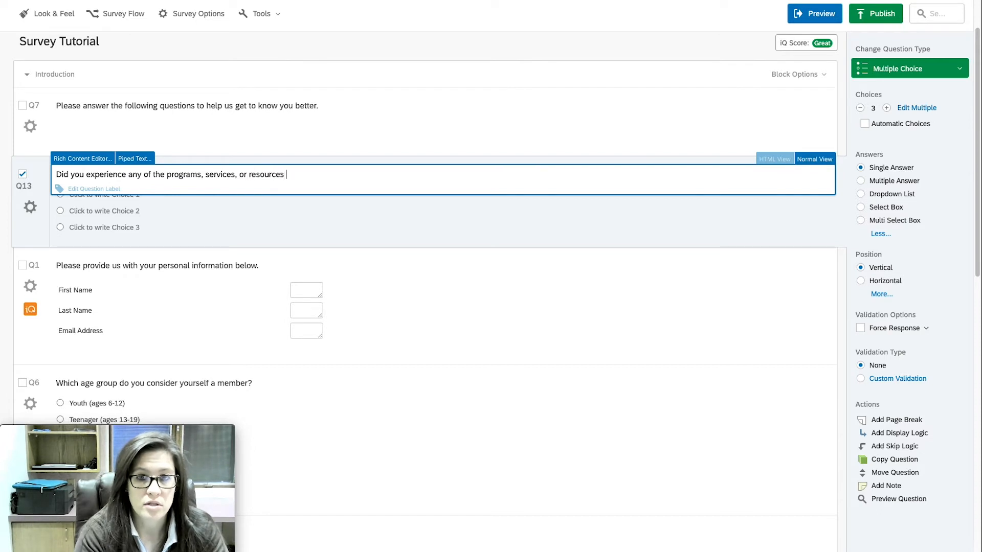
# Complete the question text as "Did you experience any of the programs, services, or resources that UW Extension offered this past year?"
pyautogui.write('that UW Extensions')
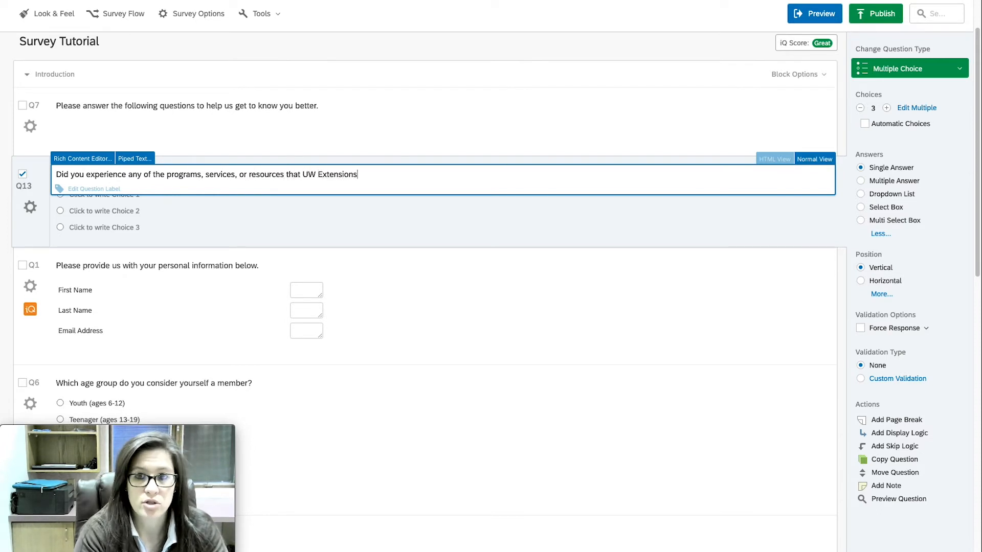
pyautogui.press('BackSpace')
pyautogui.write('offer')
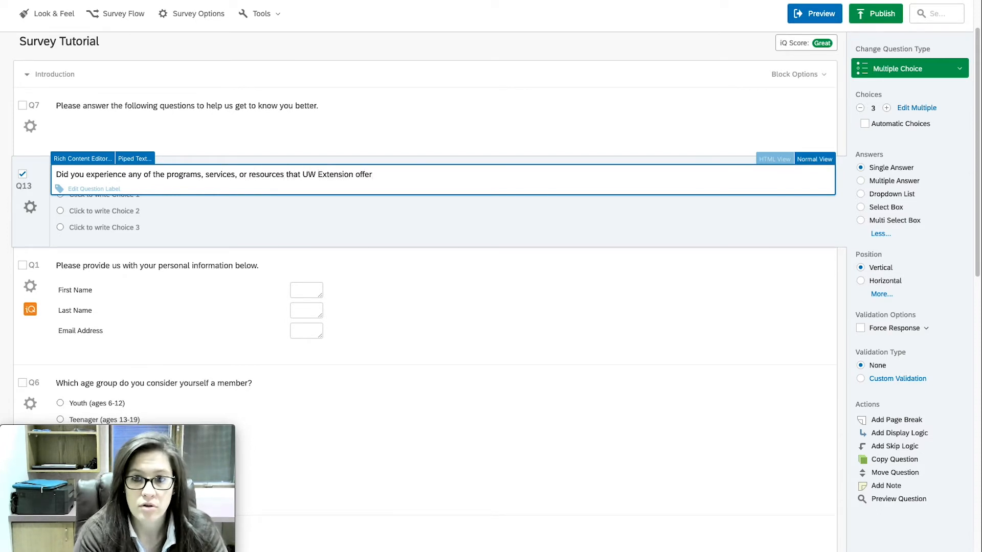
pyautogui.write('ed this past year?')
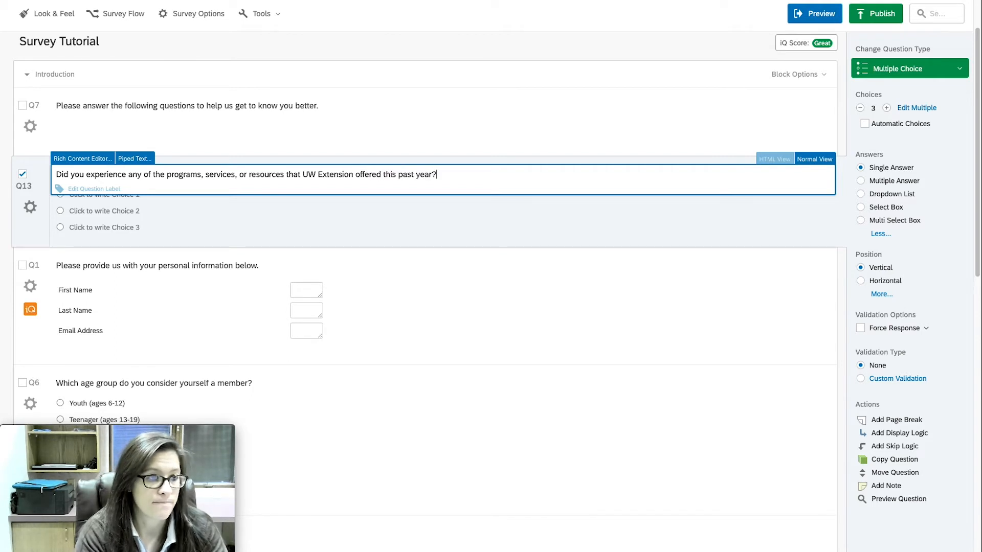
# Set the question's answer choices to Yes and No, and remove the surplus choices so only two remain
pyautogui.click(91, 197)
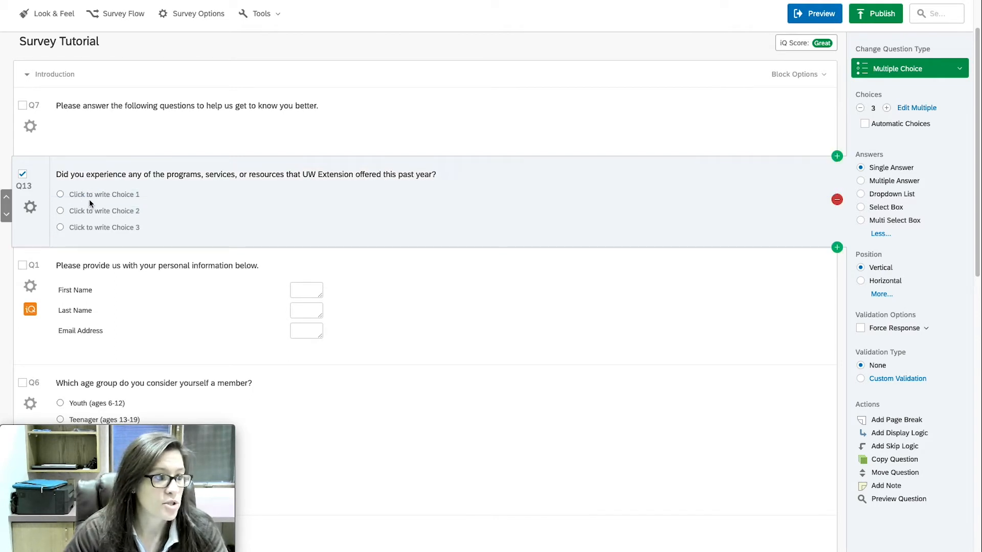
pyautogui.write('Yes')
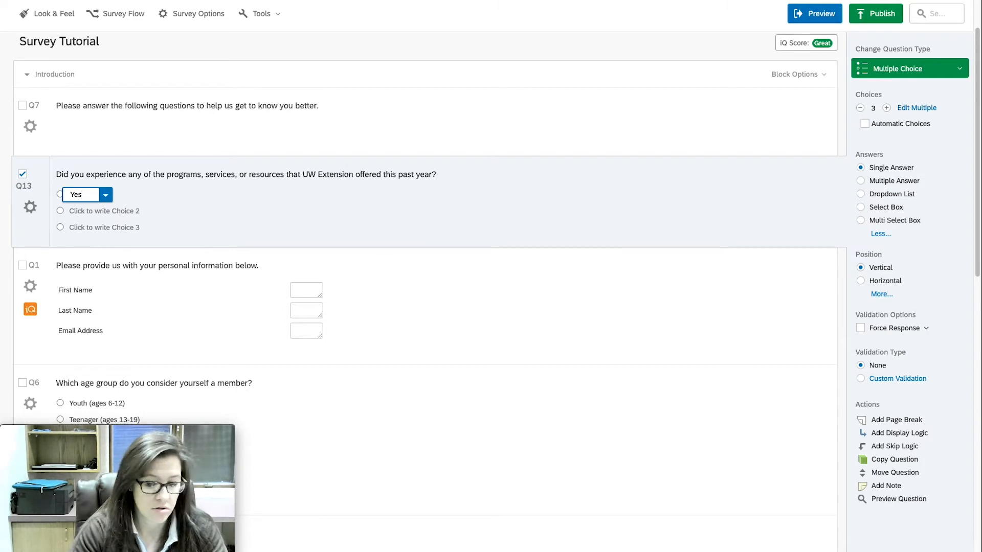
pyautogui.press('Return')
pyautogui.write('No')
pyautogui.press('Return')
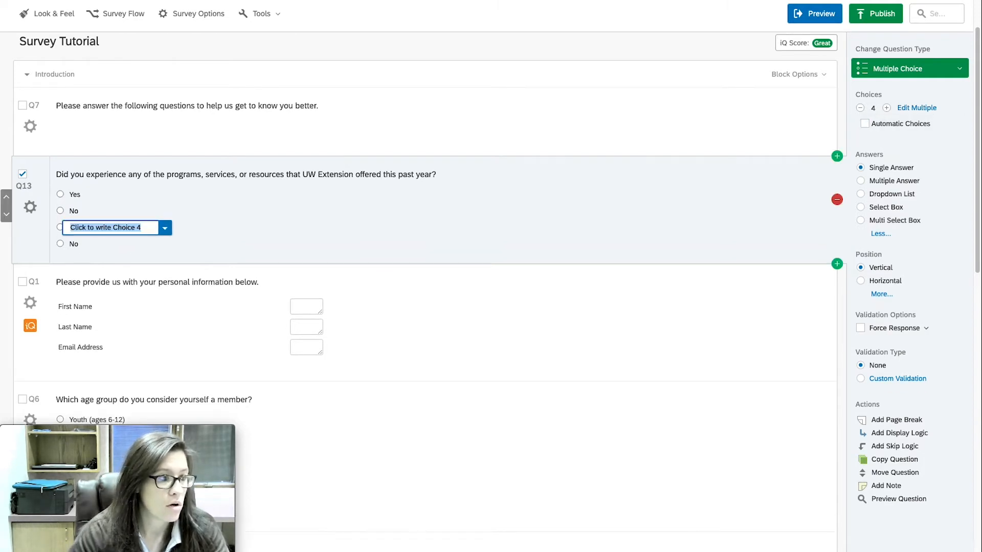
pyautogui.click(860, 108)
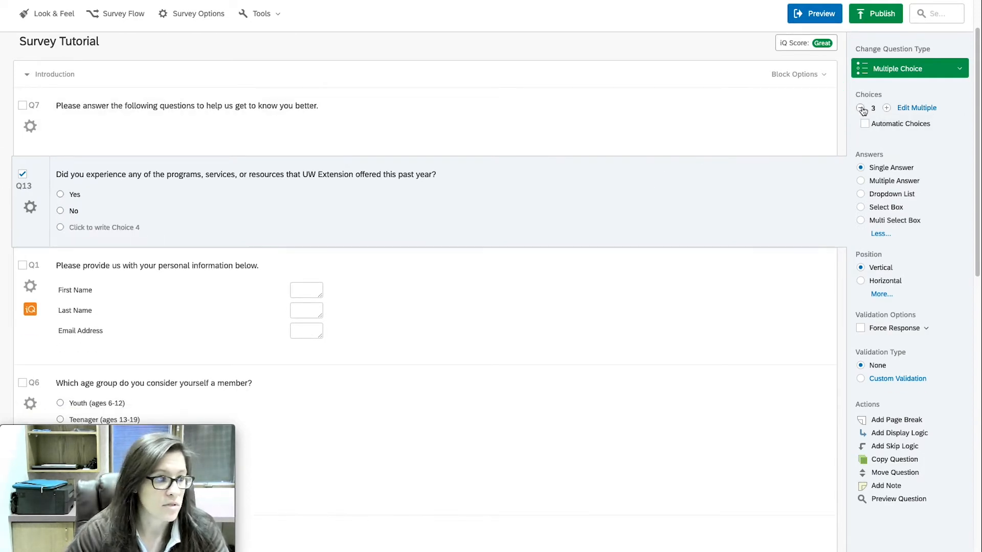
pyautogui.click(859, 108)
pyautogui.click(357, 209)
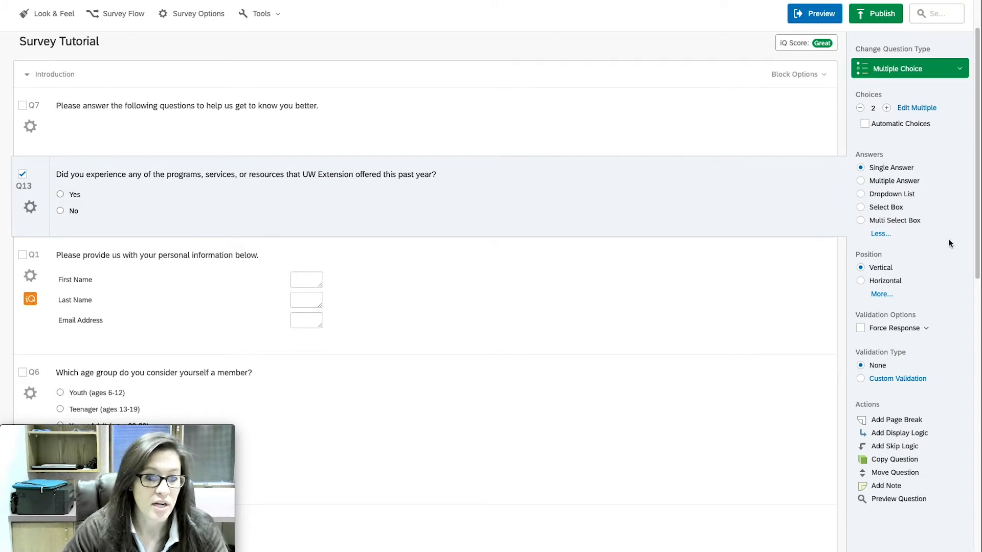
# Add skip logic to the UW Extension experience question that skips to End of Survey when No is selected
pyautogui.click(891, 447)
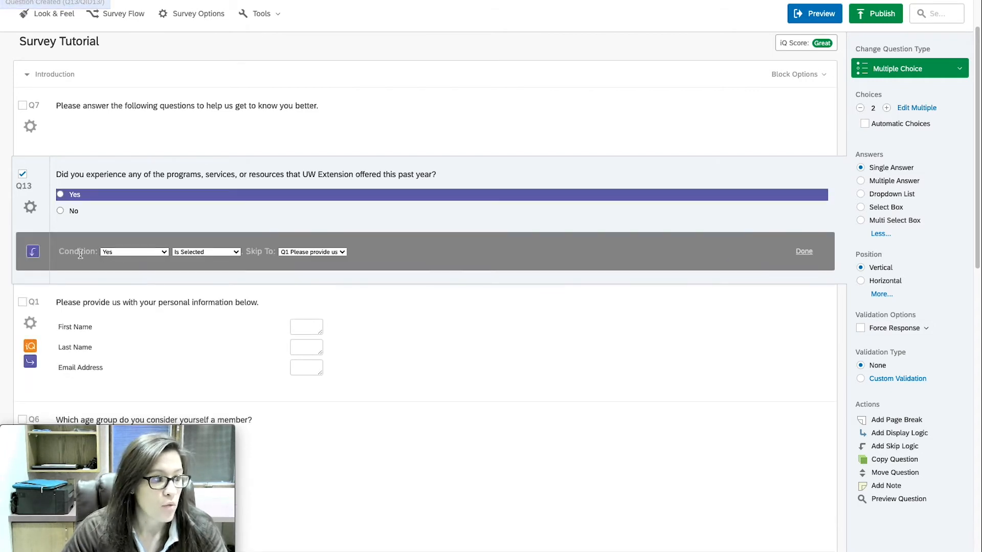
pyautogui.click(143, 254)
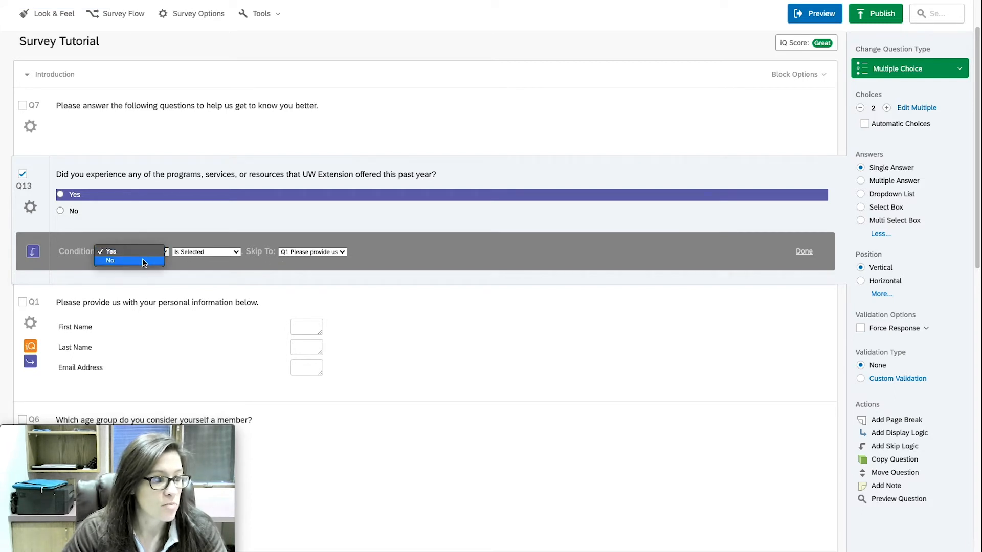
pyautogui.click(143, 261)
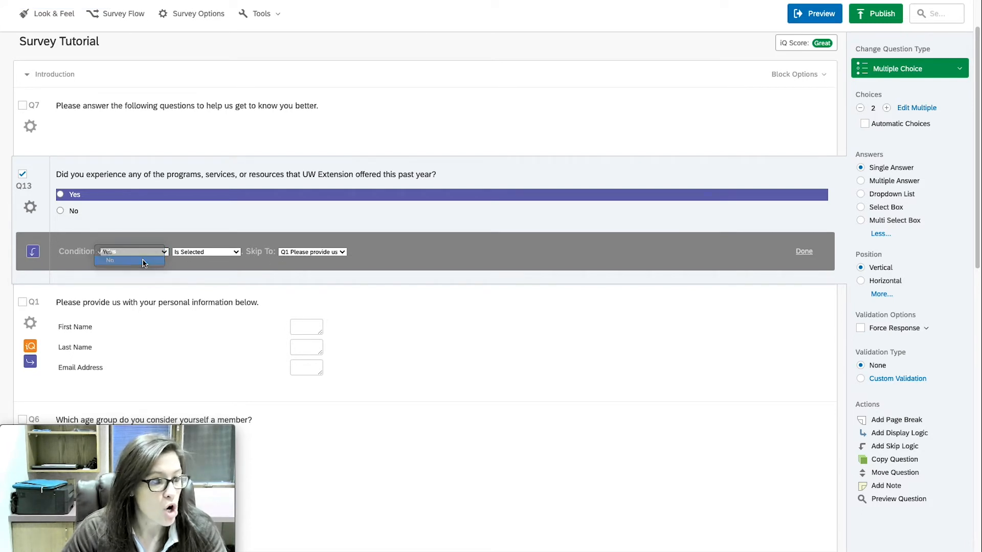
pyautogui.click(207, 252)
pyautogui.click(197, 251)
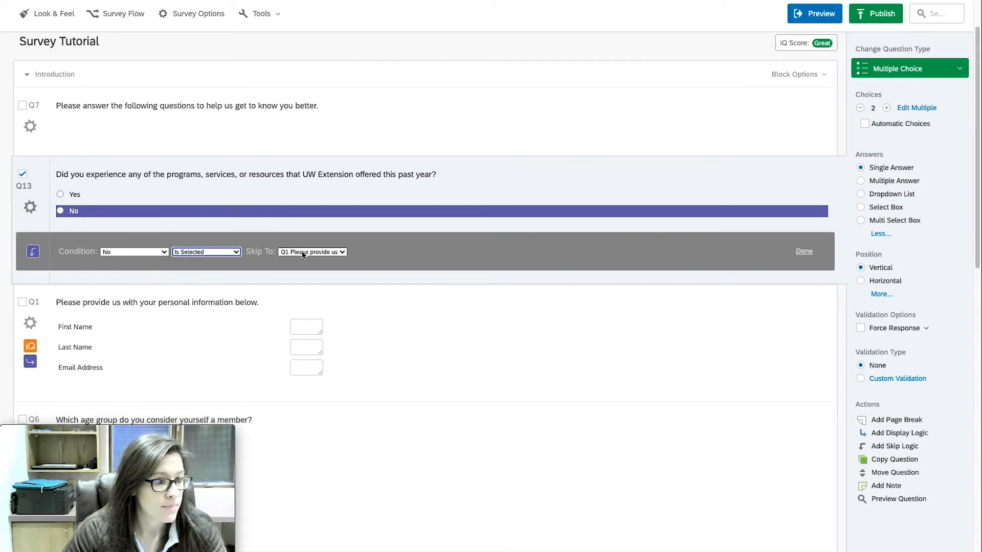
pyautogui.click(321, 252)
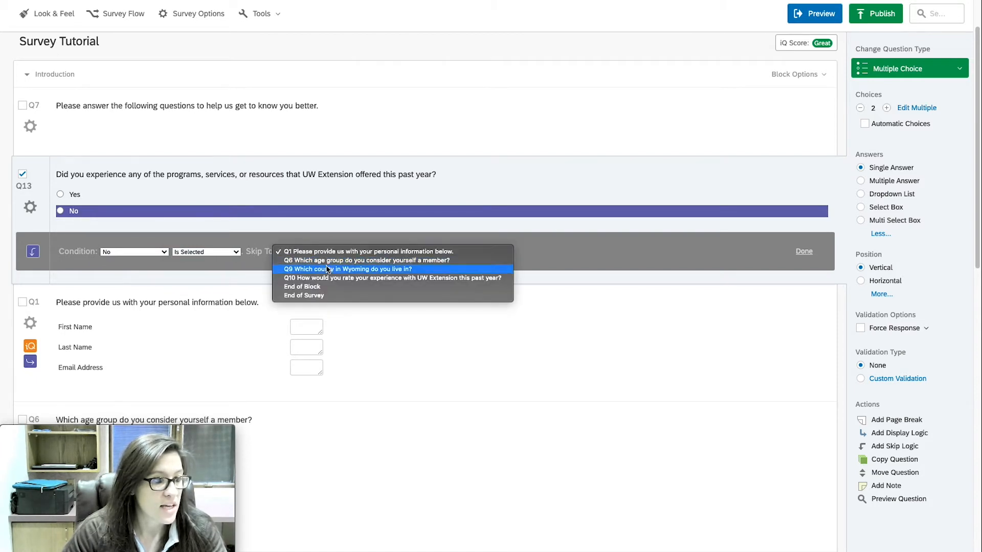
pyautogui.click(313, 296)
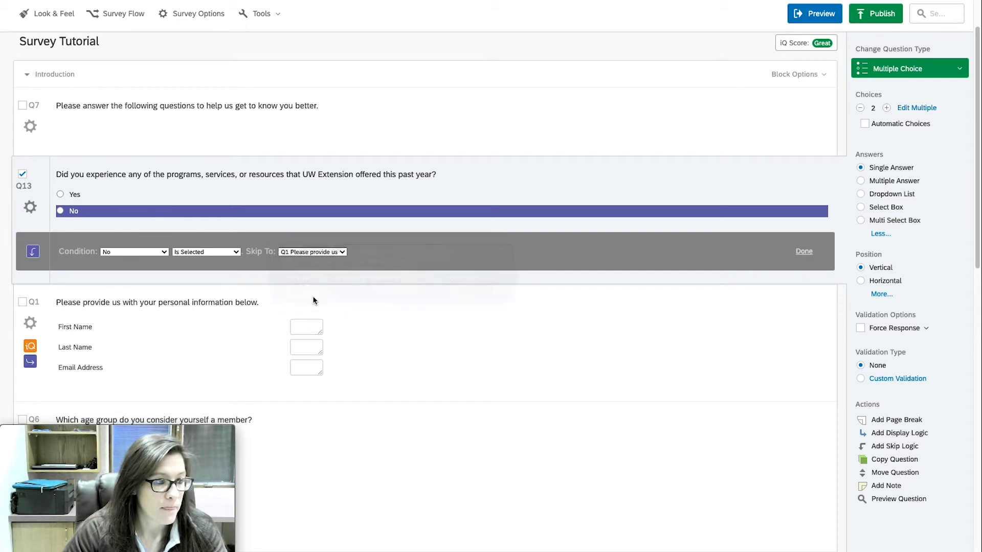
pyautogui.click(151, 256)
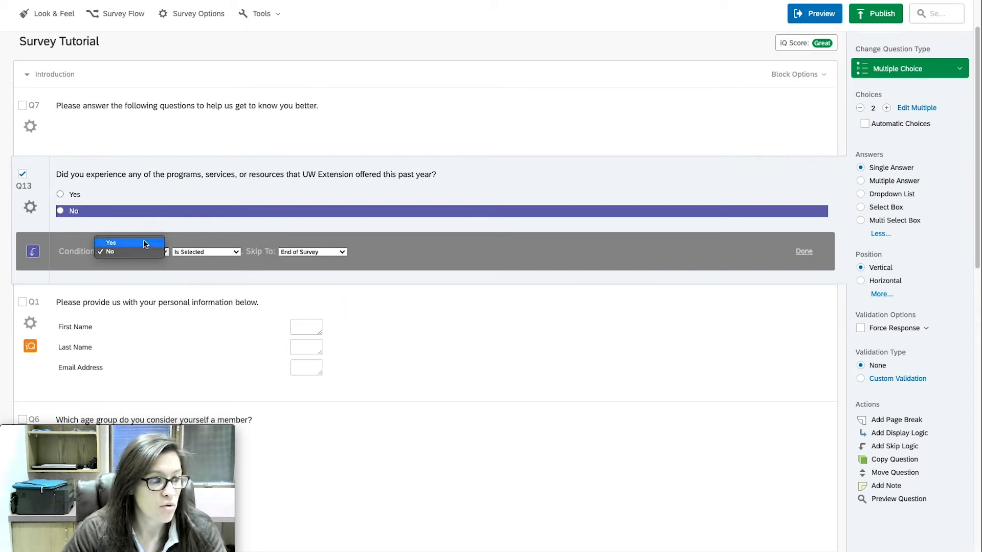
pyautogui.click(143, 243)
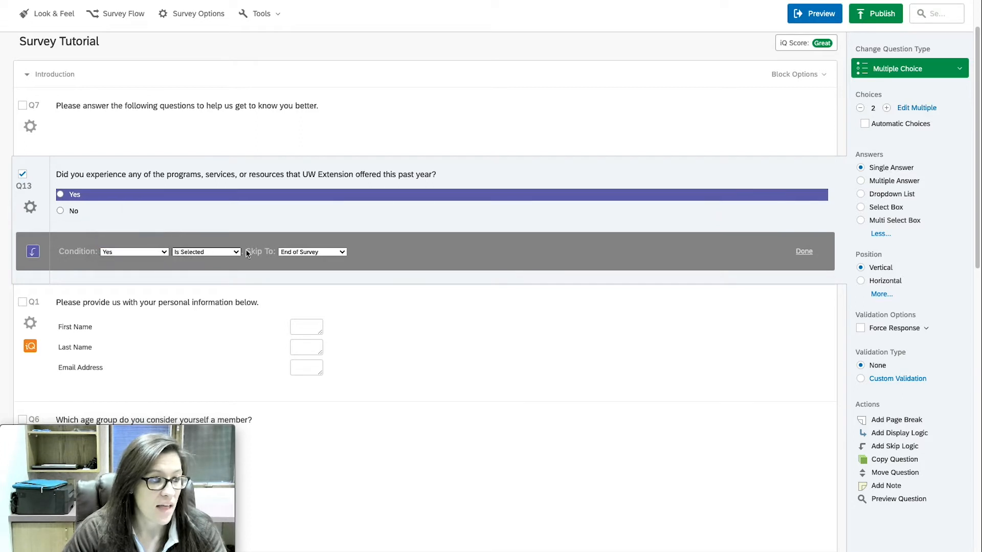
pyautogui.click(313, 252)
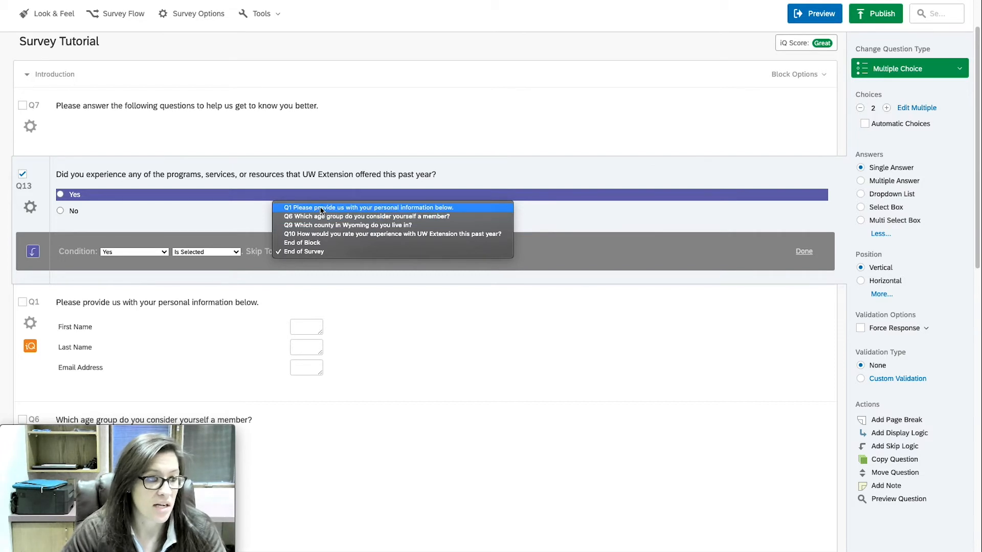
pyautogui.click(131, 252)
pyautogui.click(135, 253)
pyautogui.click(136, 260)
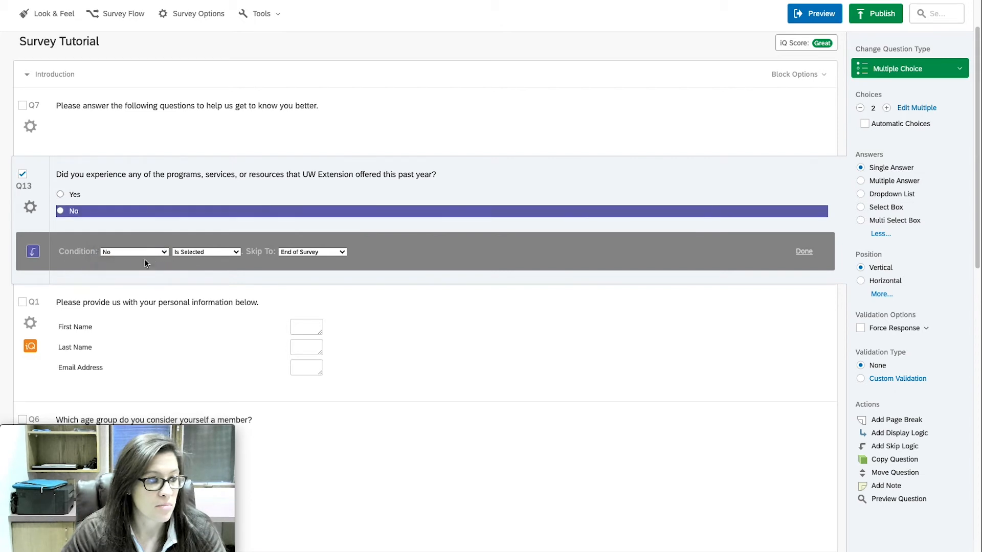
# Keep End of Survey as the skip destination and finish the skip logic condition
pyautogui.click(301, 252)
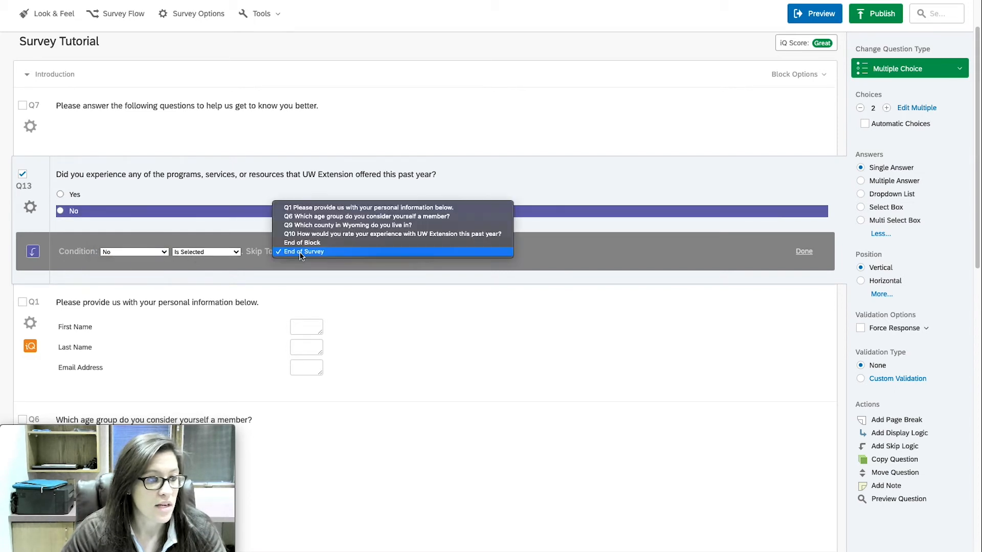
pyautogui.click(300, 252)
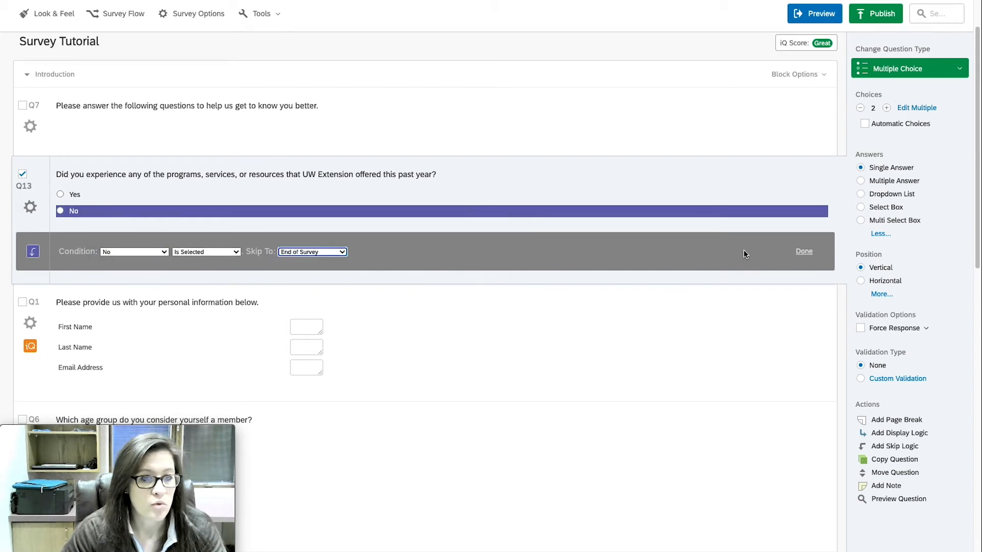
pyautogui.click(812, 254)
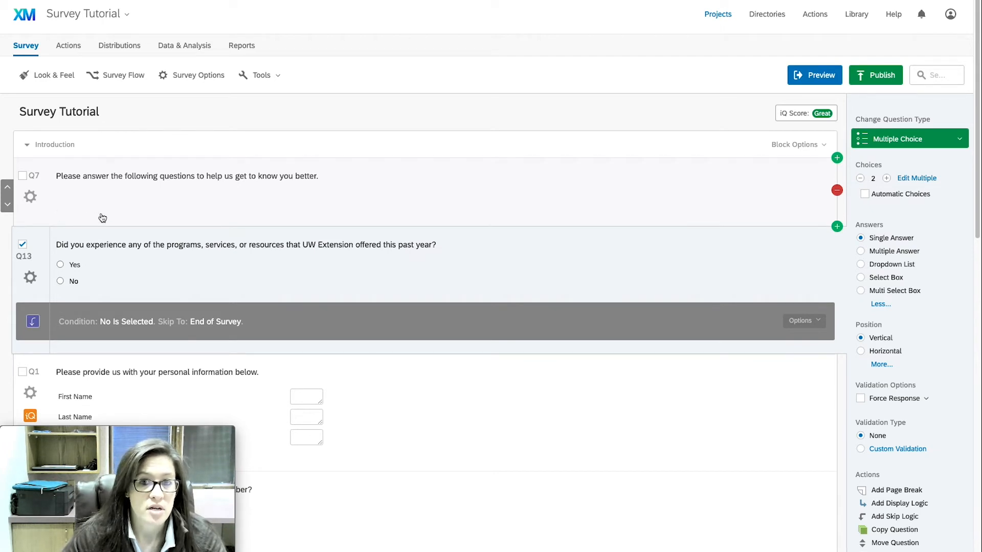
# Auto-number all survey questions with Sequential Numbering and look over the question labels
pyautogui.click(36, 180)
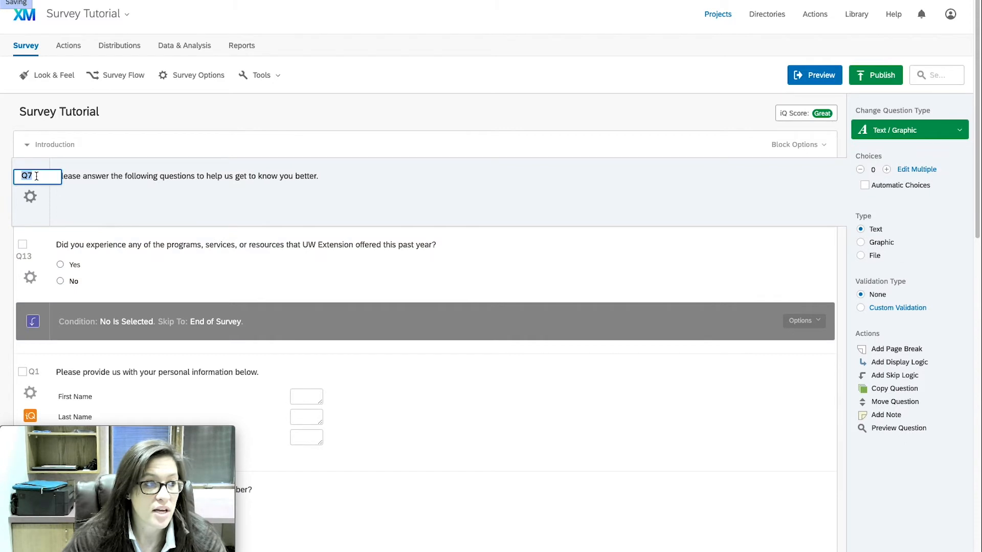
pyautogui.click(30, 254)
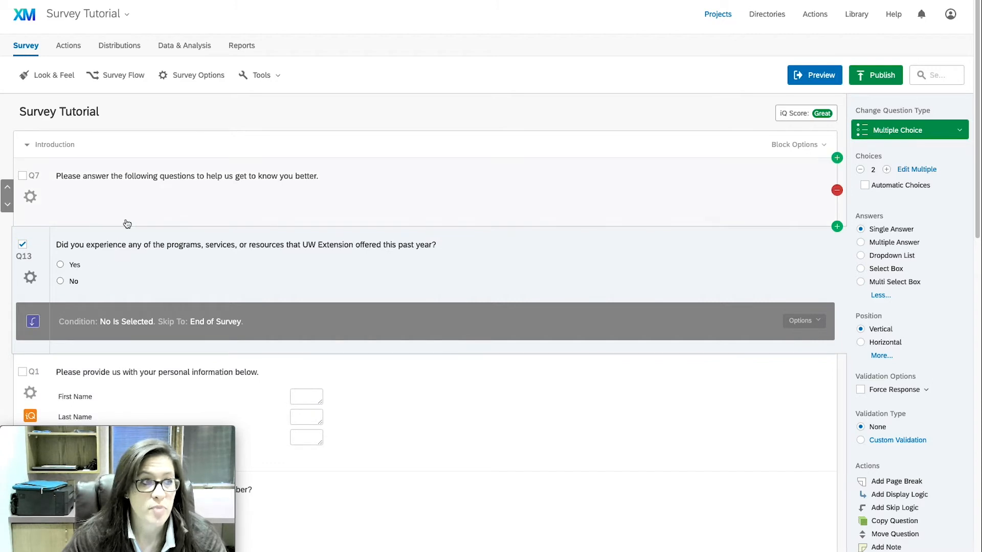
pyautogui.click(260, 75)
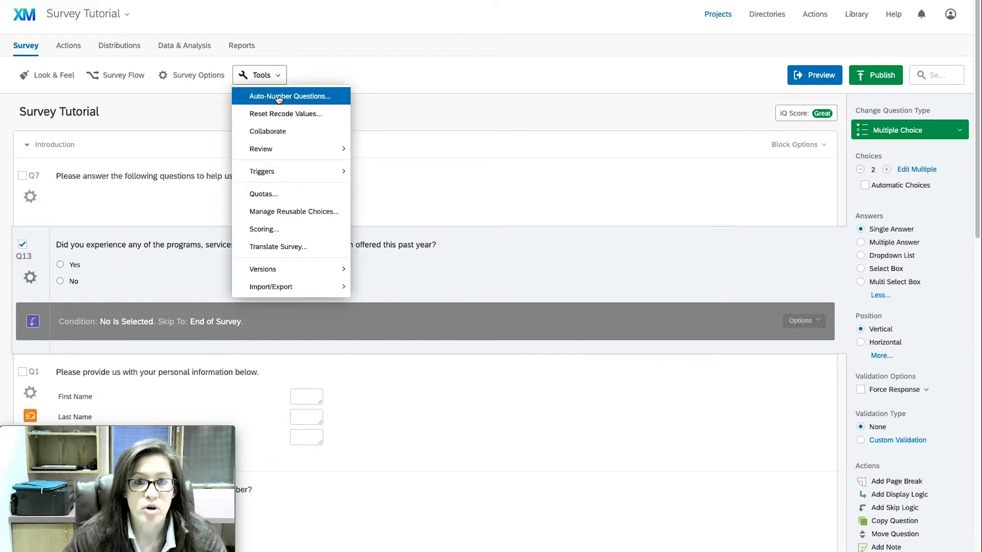
pyautogui.click(278, 97)
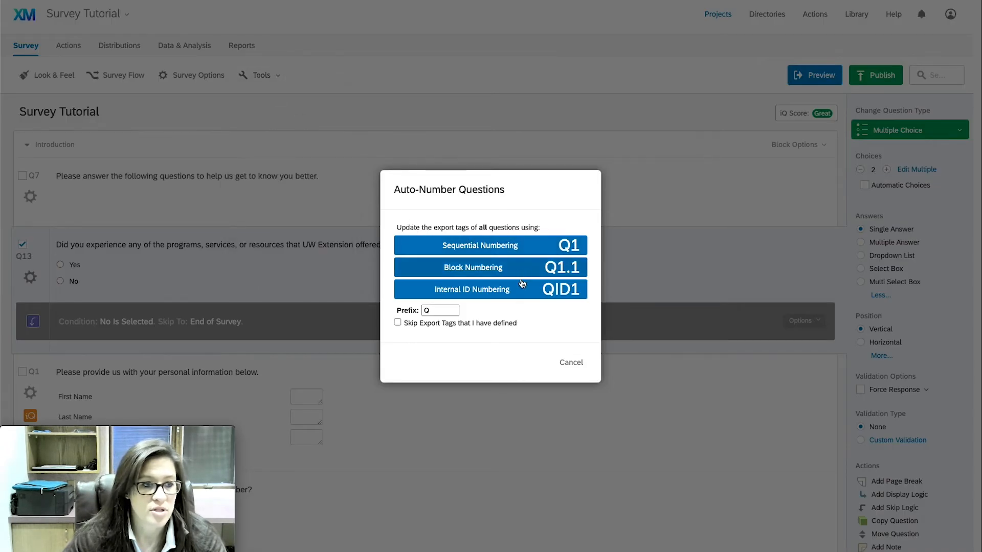
pyautogui.click(530, 249)
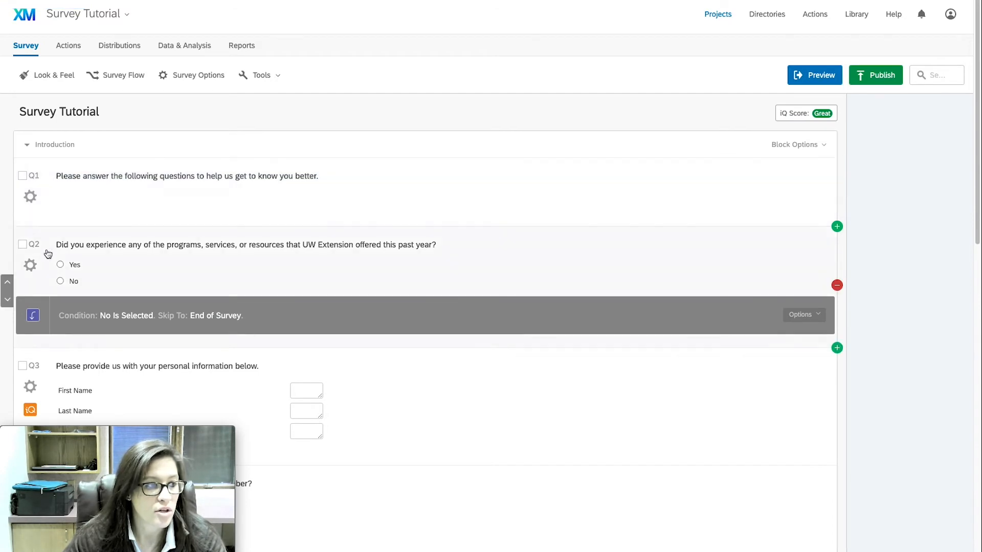
pyautogui.scroll(-3, 57, 351)
pyautogui.scroll(-3, 61, 349)
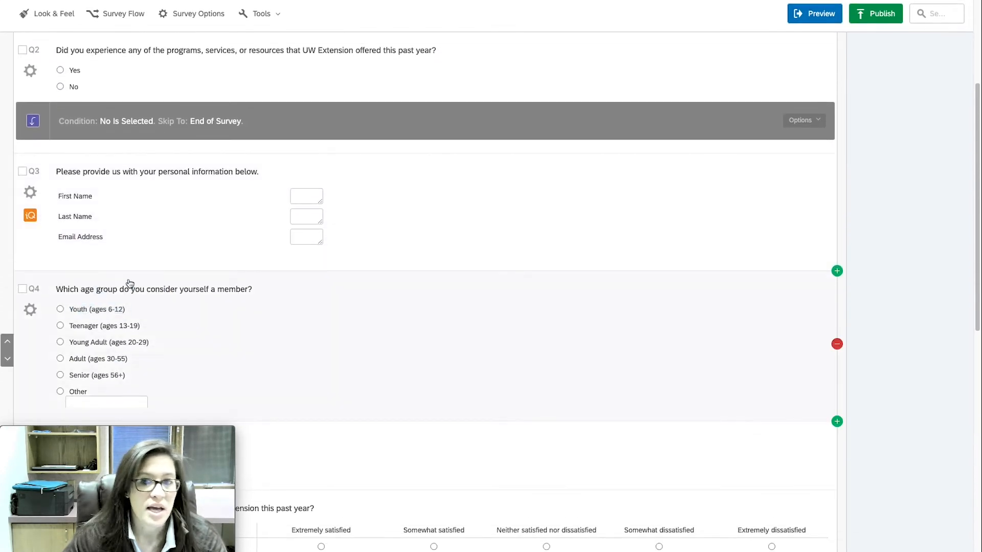
pyautogui.scroll(2, 370, 215)
pyautogui.scroll(3, 378, 215)
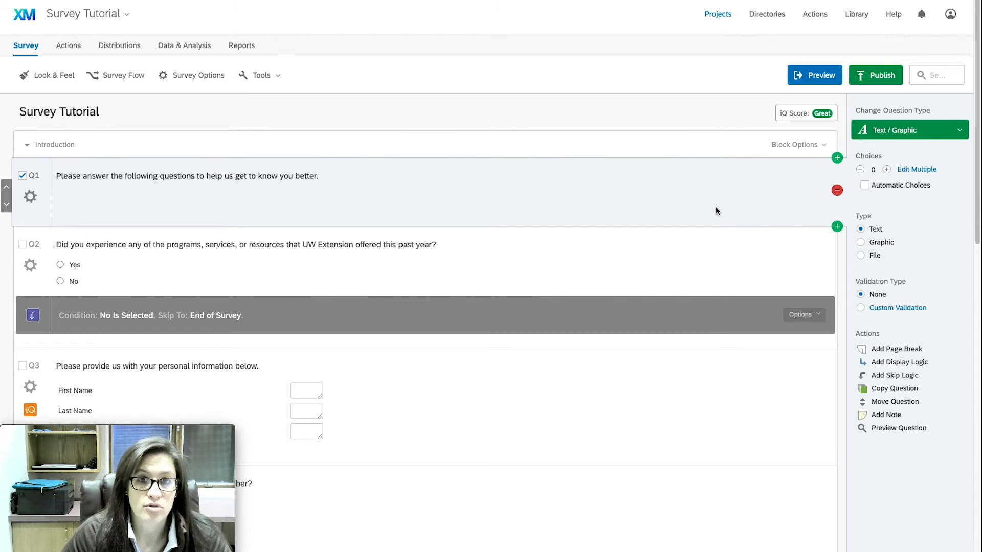
# Read the ExpertReview recommendation for the personal information question, then close it
pyautogui.scroll(-3, 284, 212)
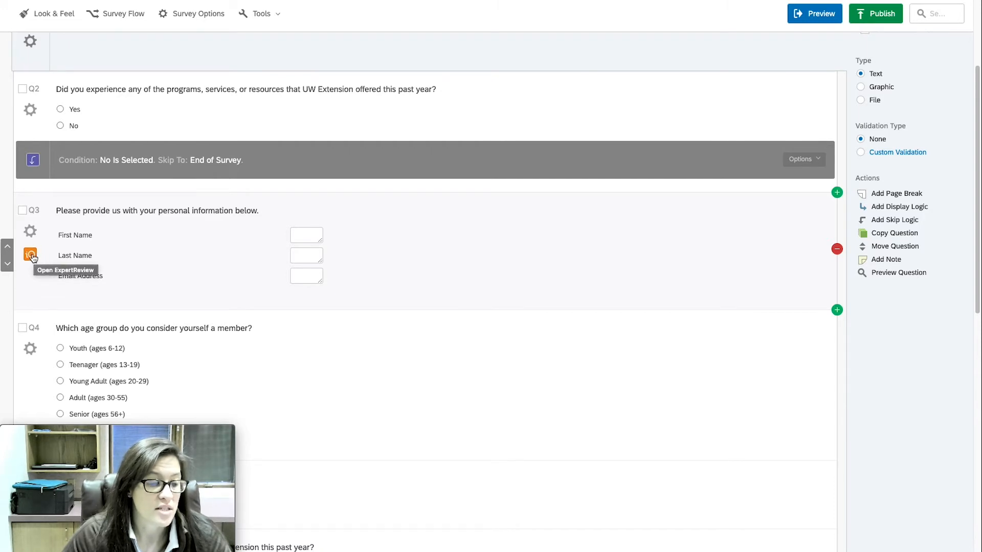
pyautogui.click(32, 255)
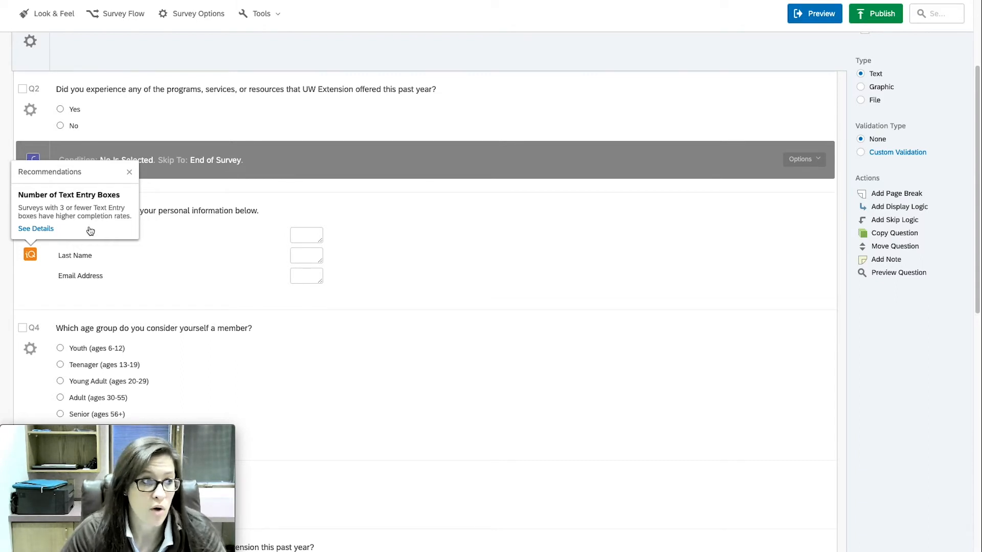
pyautogui.click(129, 174)
# Read the ExpertReview recommendation for the question rating the experience with UW Extension, and dismiss it
pyautogui.scroll(-5, 121, 231)
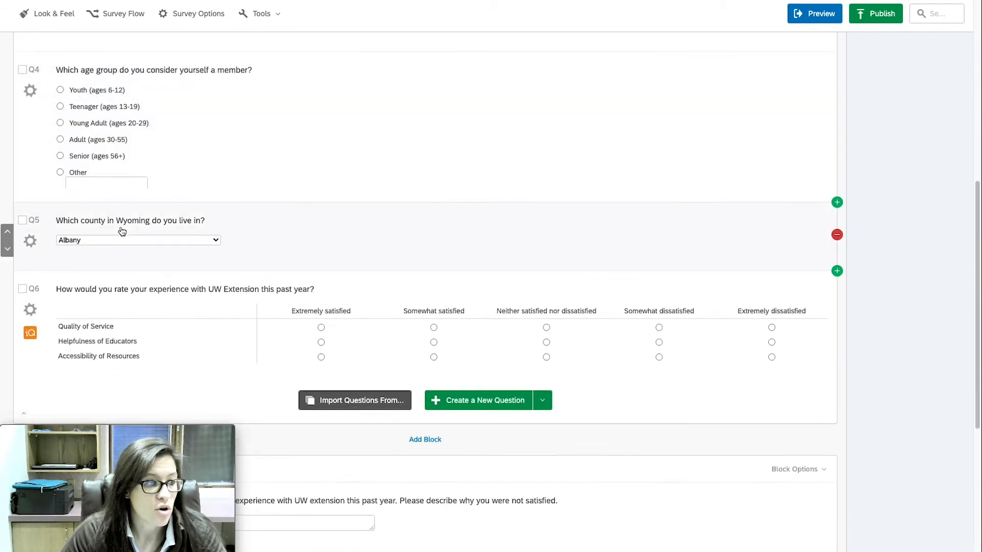
pyautogui.scroll(-1, 122, 232)
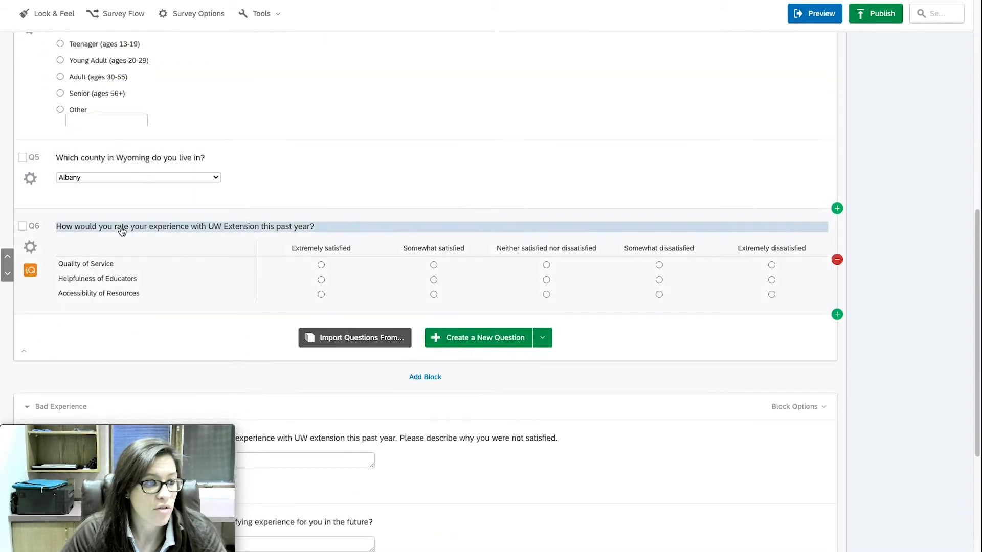
pyautogui.click(31, 272)
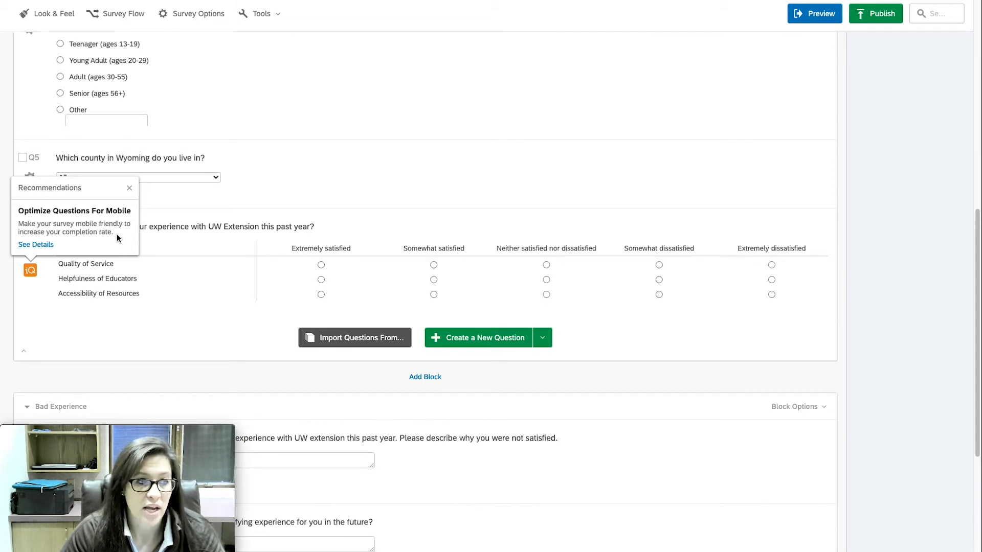
pyautogui.scroll(-1, 118, 236)
pyautogui.scroll(4, 117, 237)
pyautogui.click(242, 232)
# Open the survey's overall iQ Score report and review its suggested improvements
pyautogui.scroll(6, 384, 196)
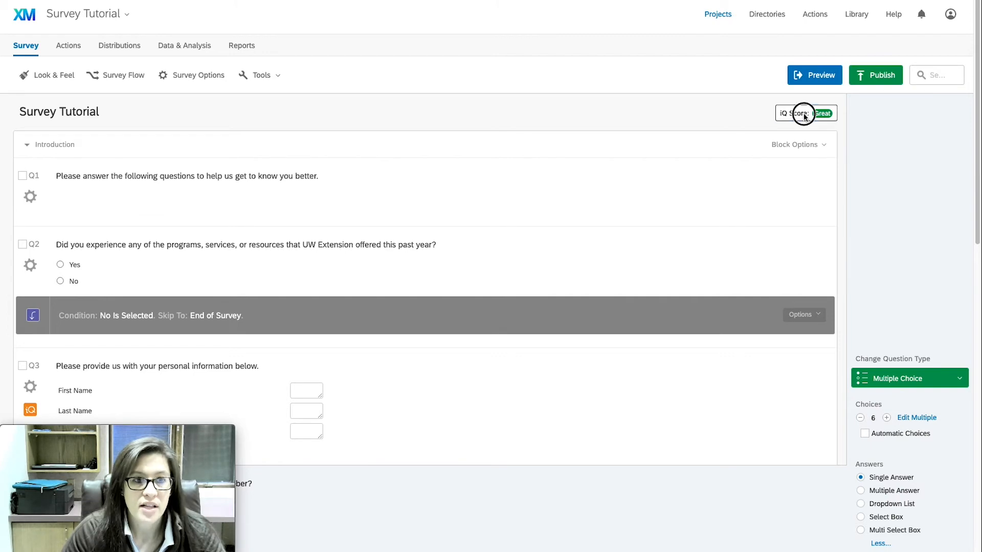
pyautogui.click(804, 115)
pyautogui.scroll(-2, 575, 169)
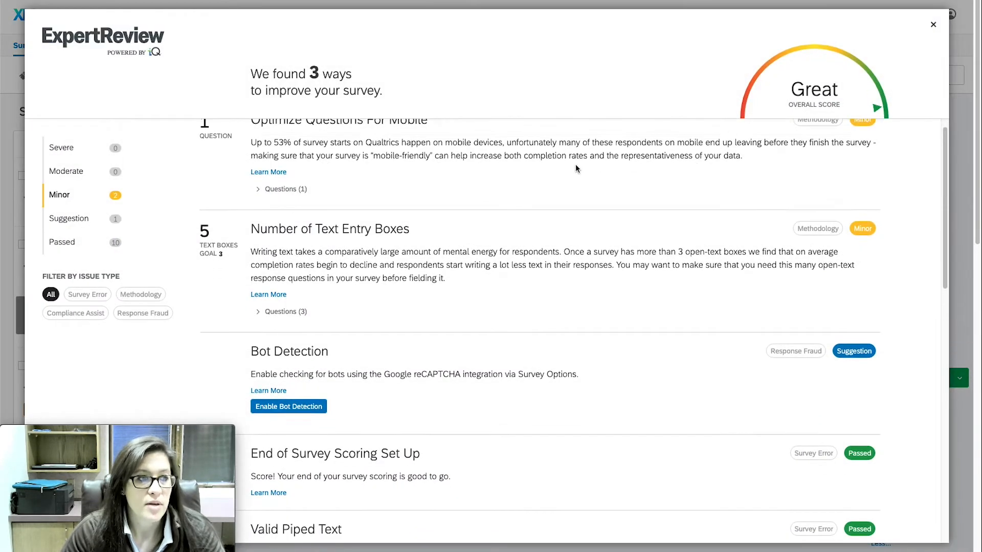
# Read through the minor issues, the bot detection suggestion and the passed checks in the ExpertReview report, then close it
pyautogui.scroll(-2, 575, 169)
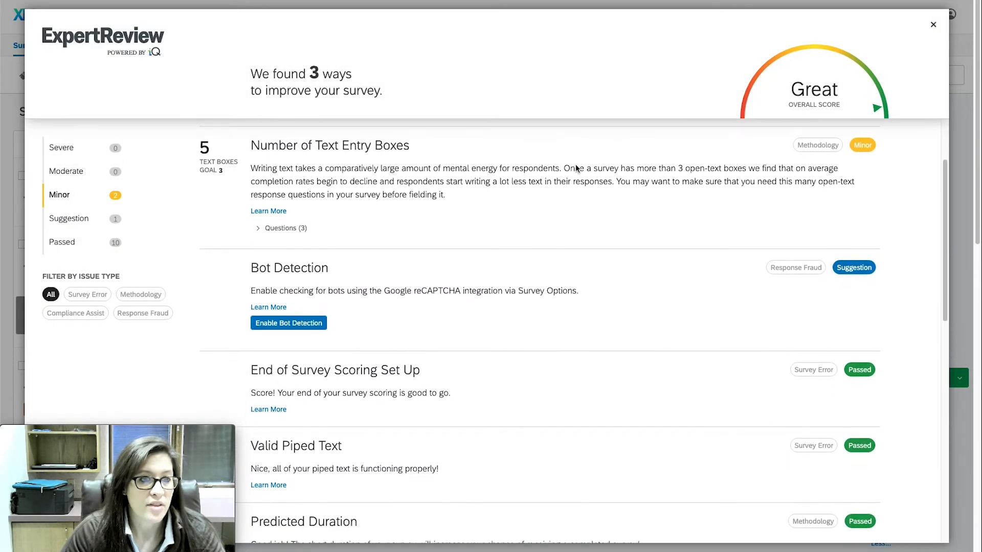
pyautogui.scroll(1, 575, 164)
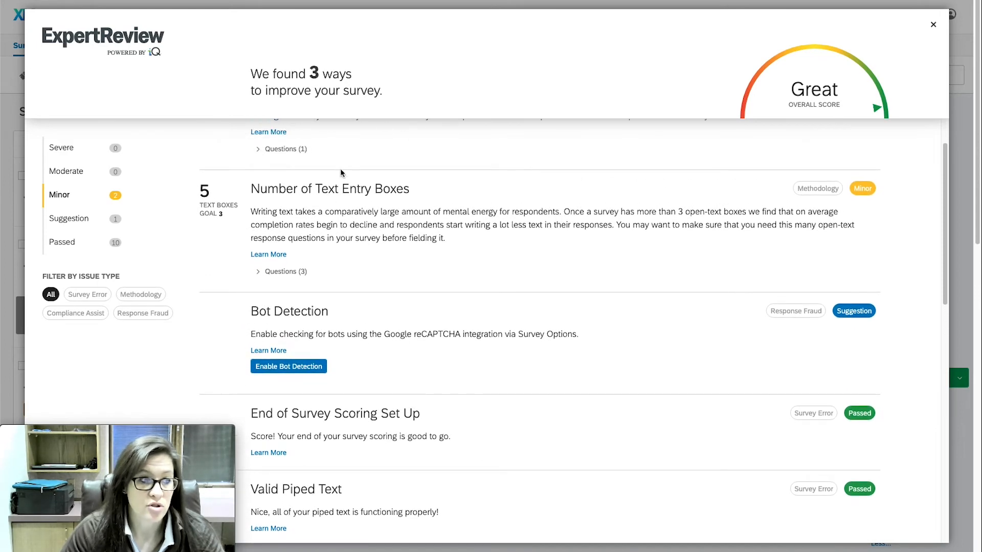
pyautogui.scroll(1, 837, 192)
pyautogui.scroll(1, 844, 189)
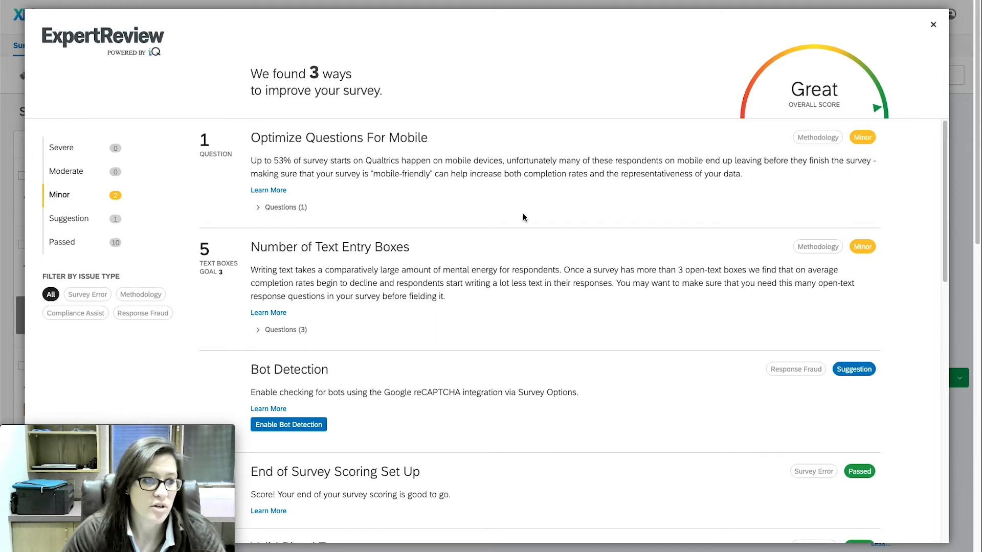
pyautogui.scroll(-2, 526, 214)
pyautogui.scroll(-5, 530, 214)
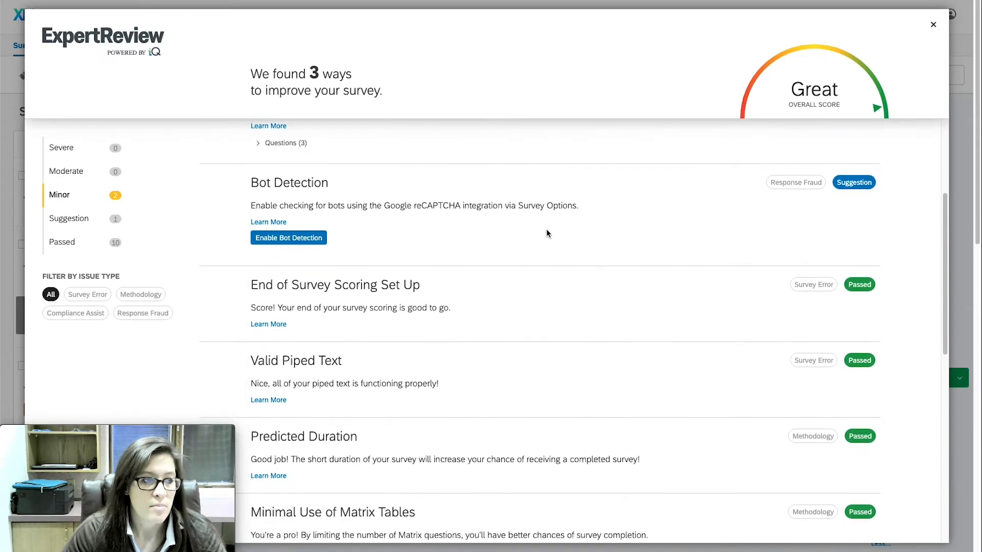
pyautogui.scroll(-3, 549, 234)
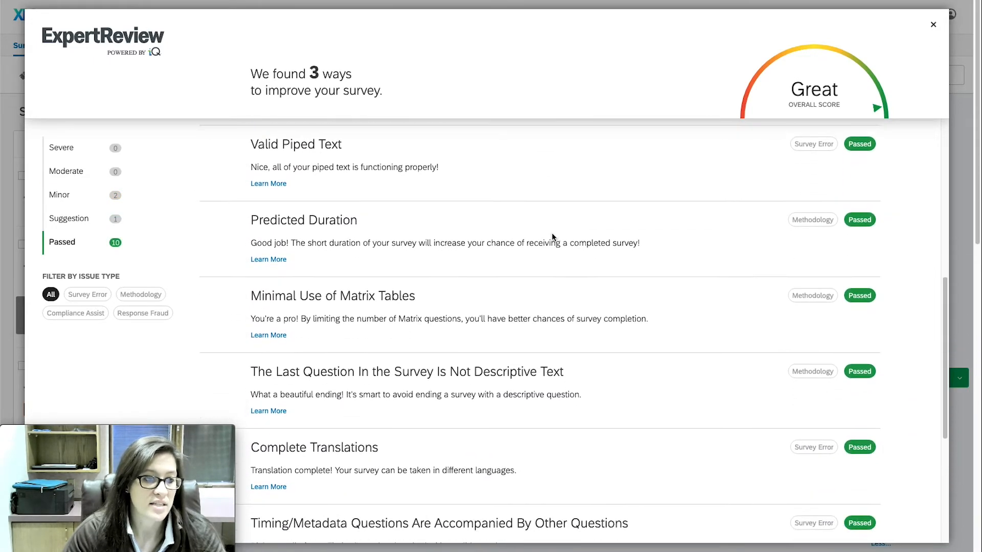
pyautogui.scroll(-4, 552, 236)
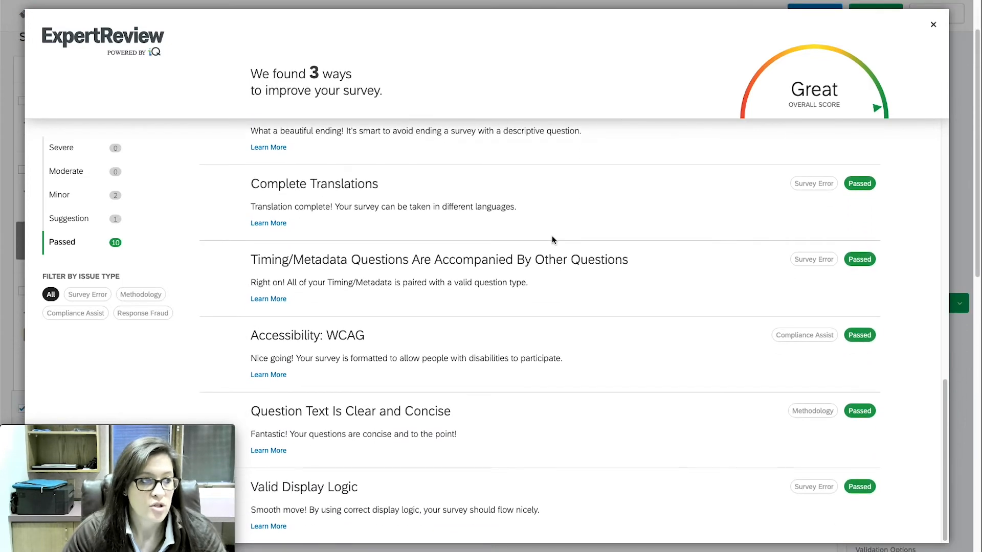
pyautogui.scroll(5, 552, 239)
pyautogui.scroll(9, 552, 239)
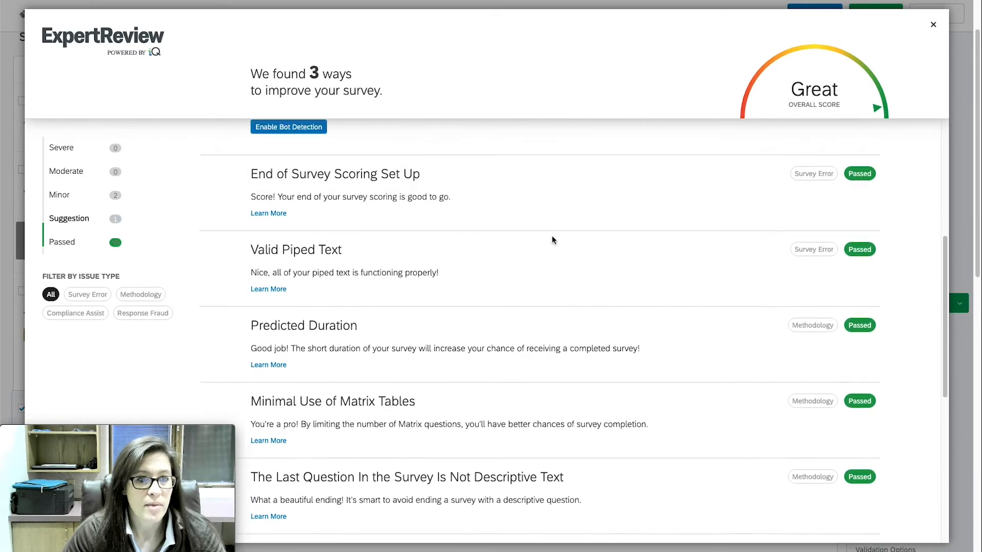
pyautogui.scroll(2, 552, 237)
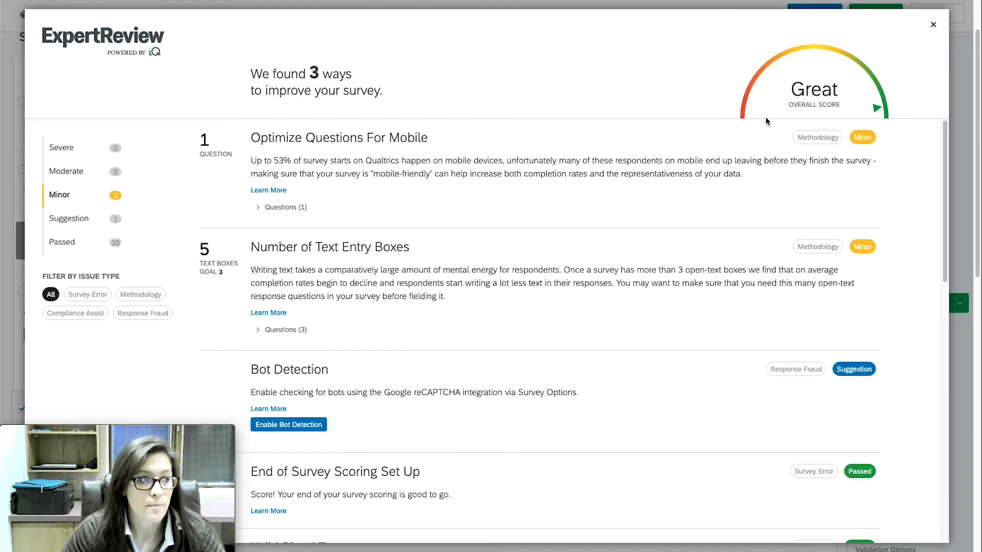
pyautogui.click(933, 28)
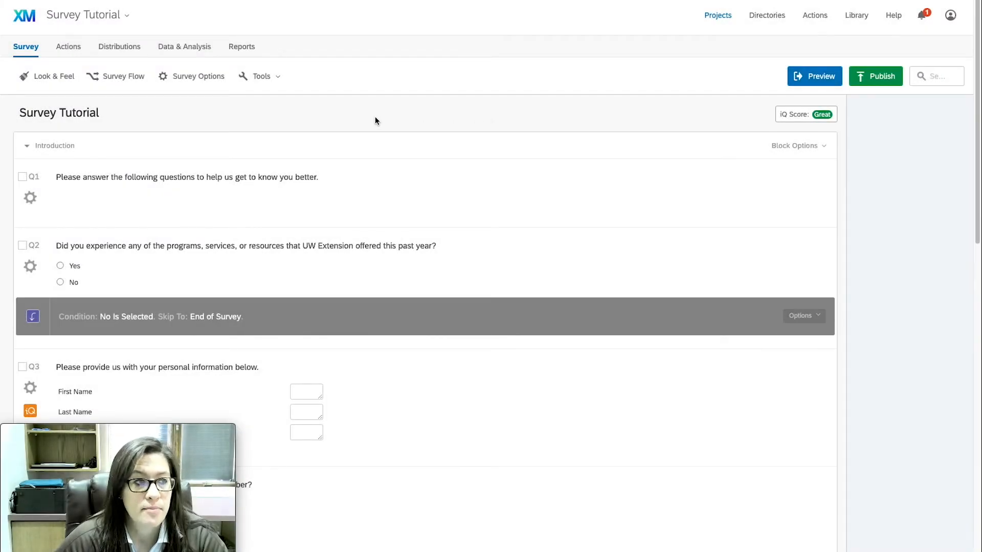
# Create a new event-based action for the survey
pyautogui.click(116, 79)
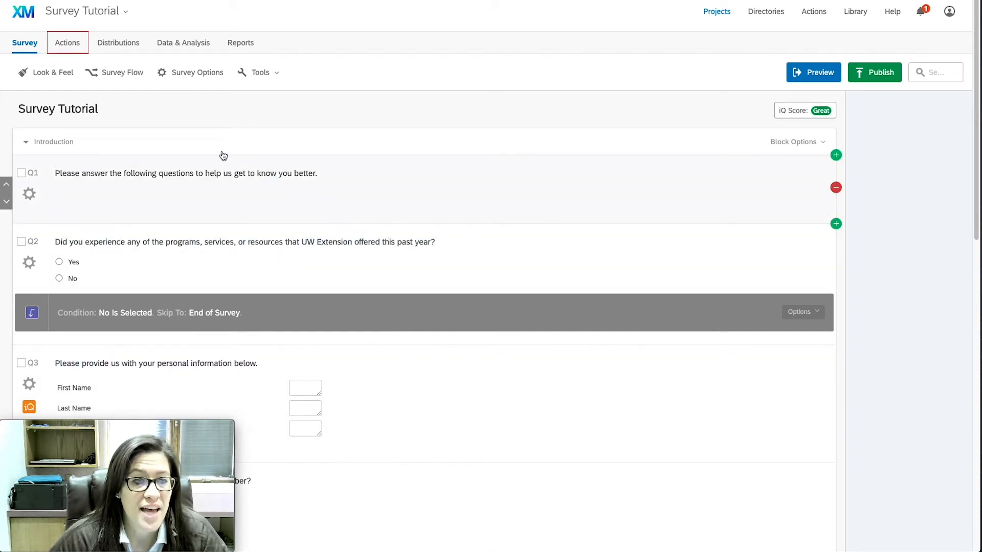
pyautogui.click(71, 44)
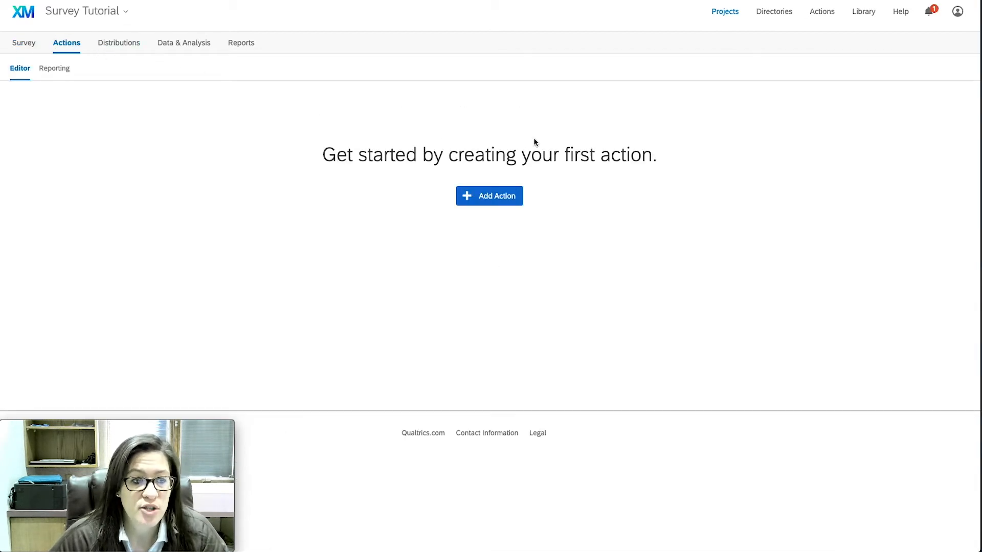
pyautogui.click(496, 201)
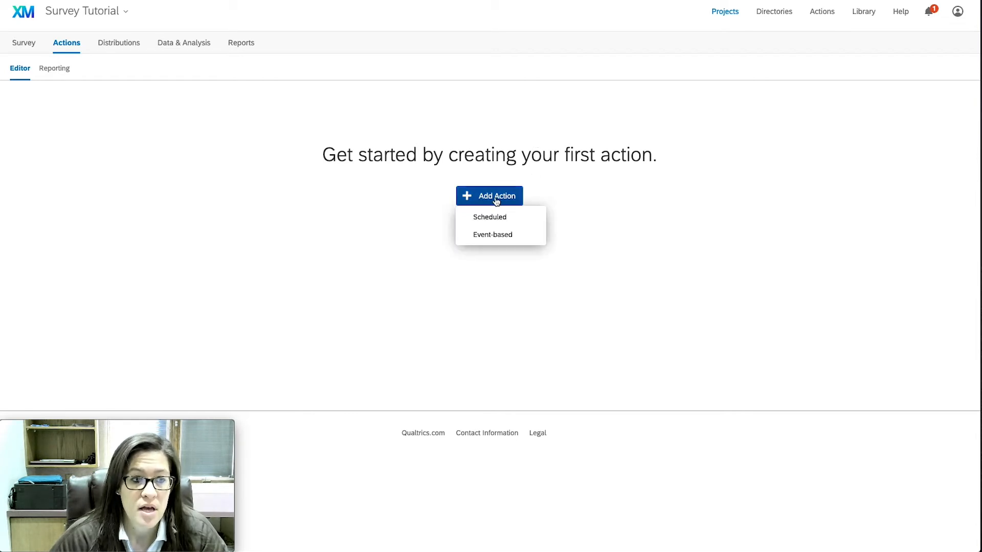
pyautogui.click(514, 236)
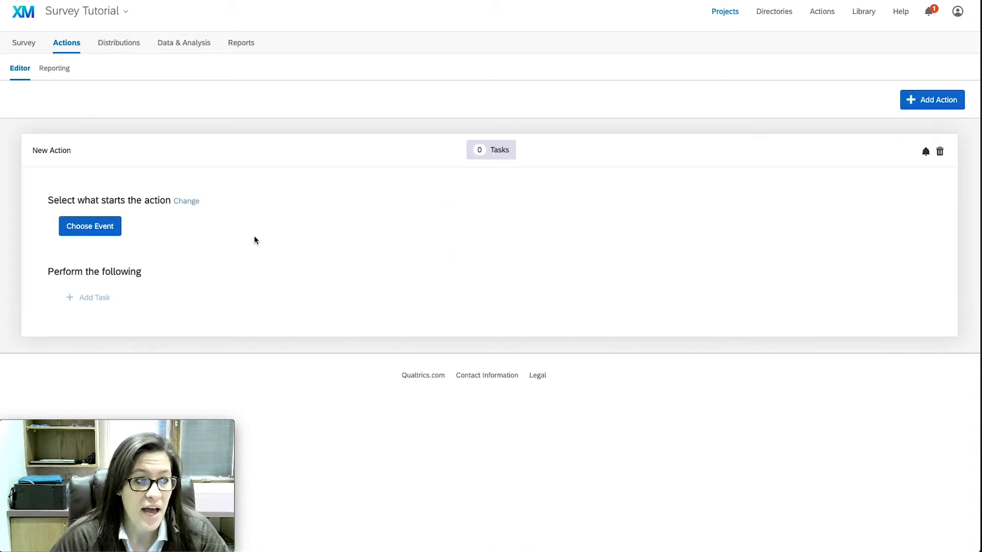
# Make the action start on a Survey Response event that looks for "Response created"
pyautogui.click(89, 228)
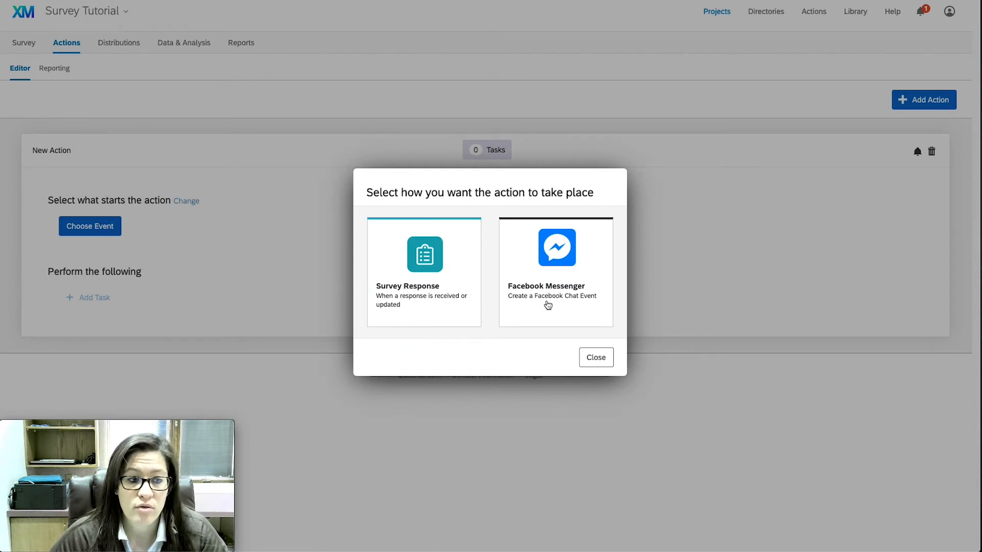
pyautogui.click(454, 309)
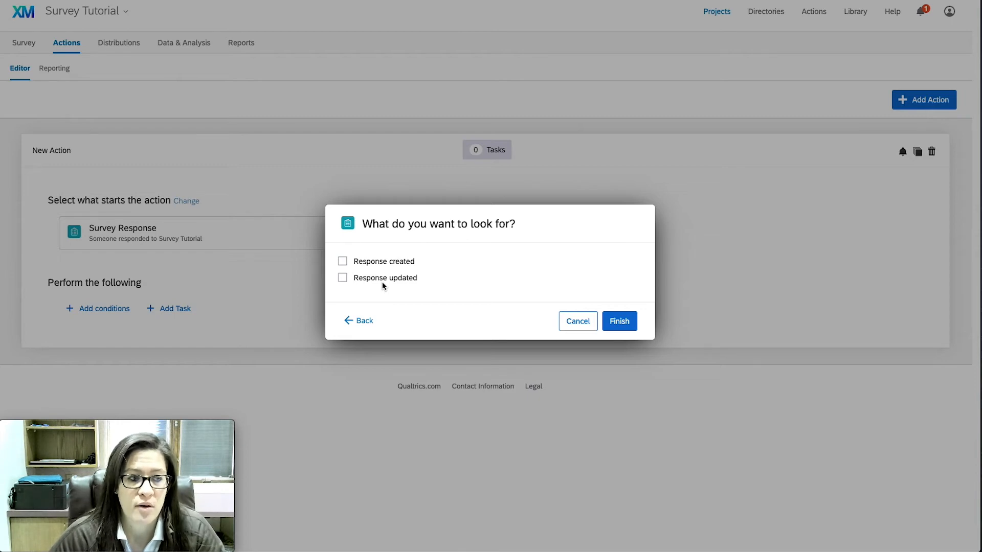
pyautogui.click(342, 262)
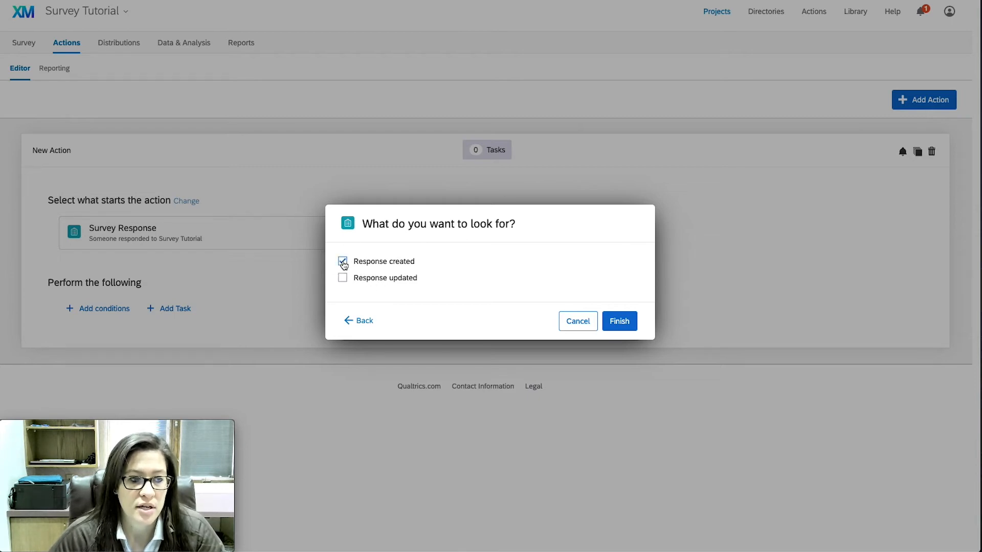
pyautogui.click(619, 321)
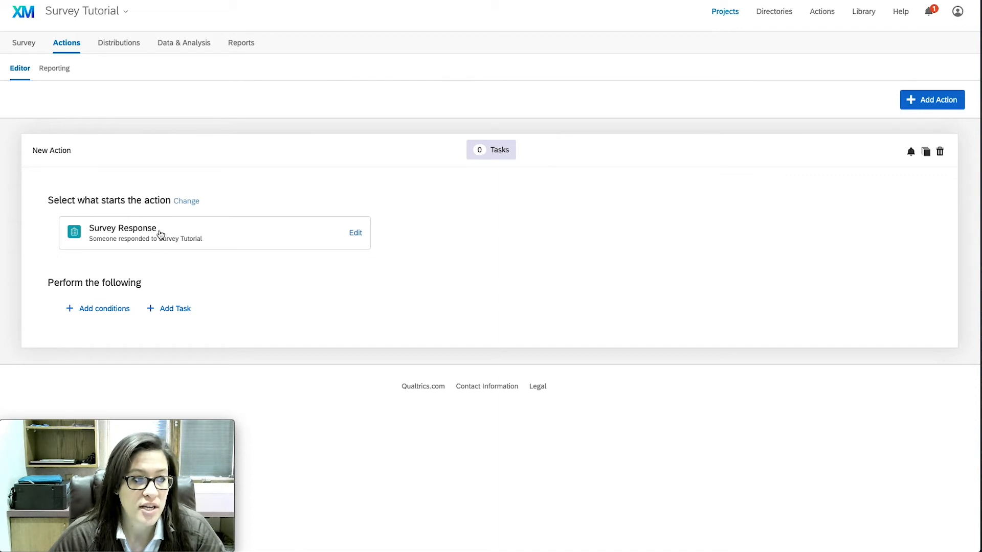
# Add an Email task without any conditions to the action and fill in the recipient's e-mail address
pyautogui.click(119, 312)
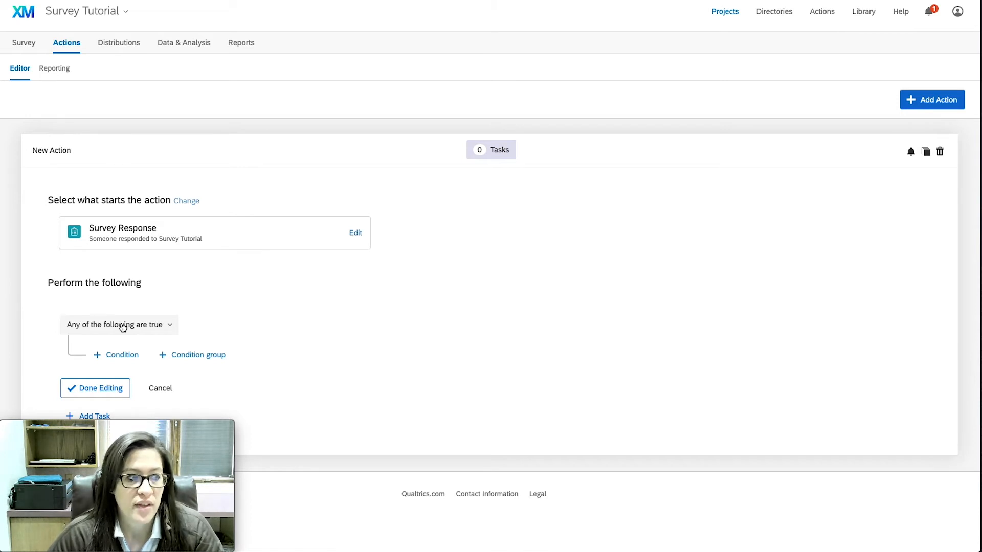
pyautogui.click(163, 389)
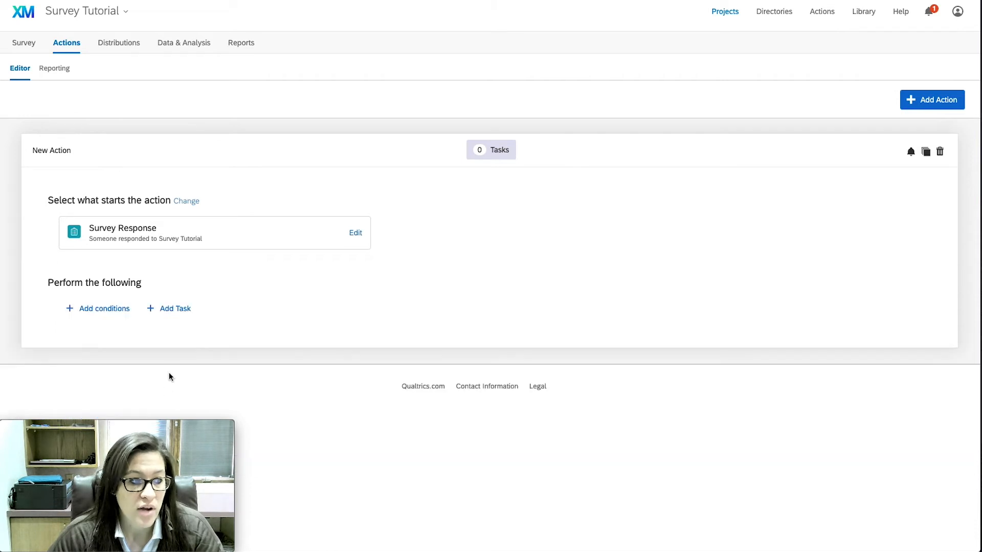
pyautogui.click(179, 310)
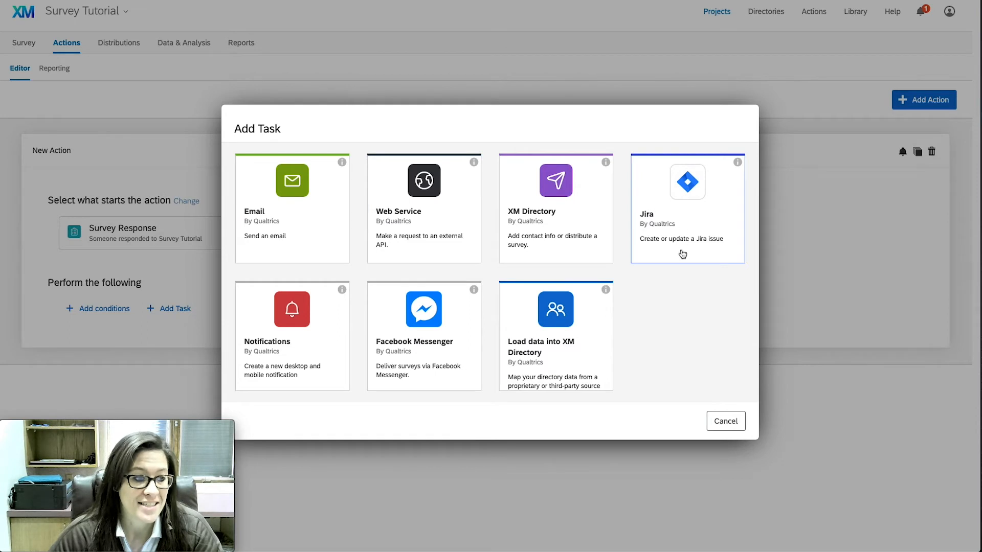
pyautogui.click(311, 237)
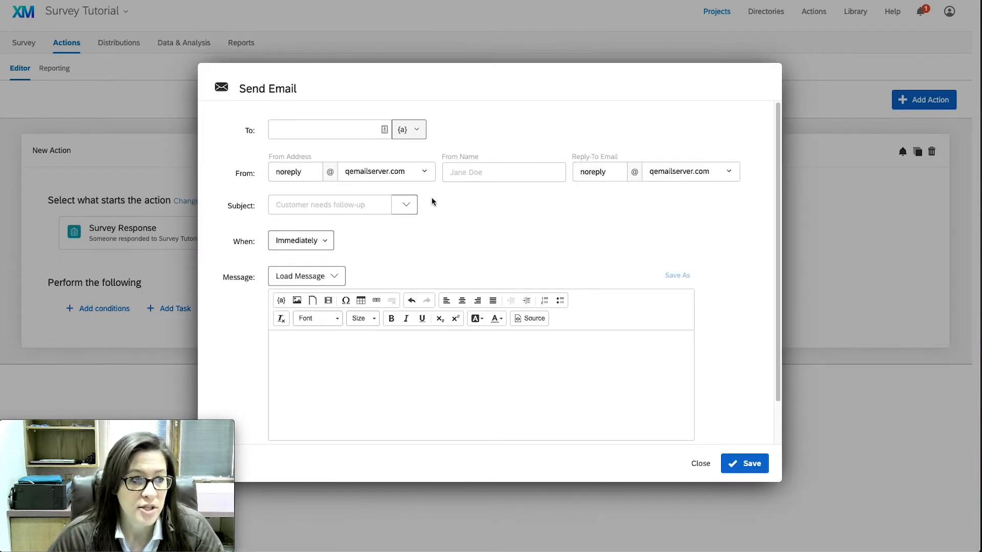
pyautogui.click(310, 128)
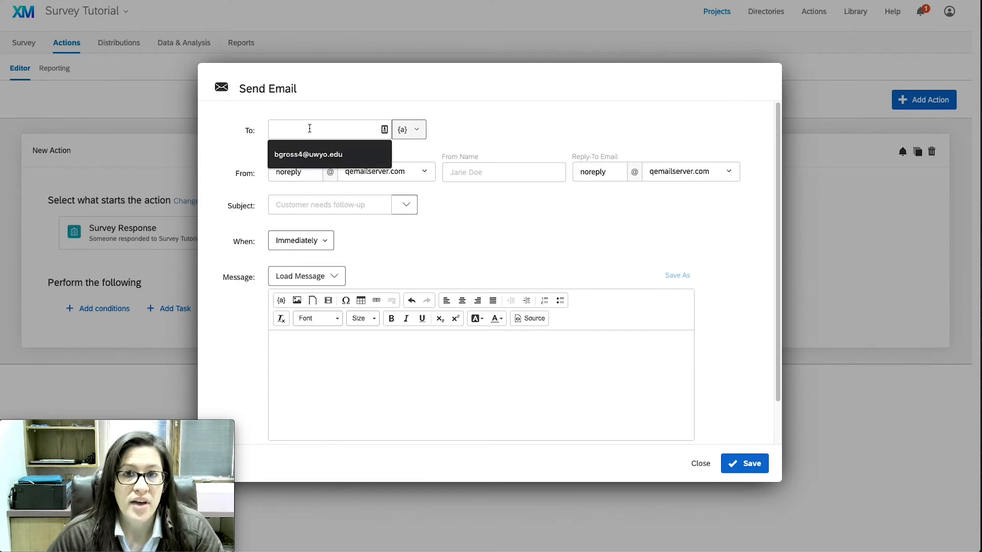
pyautogui.click(311, 155)
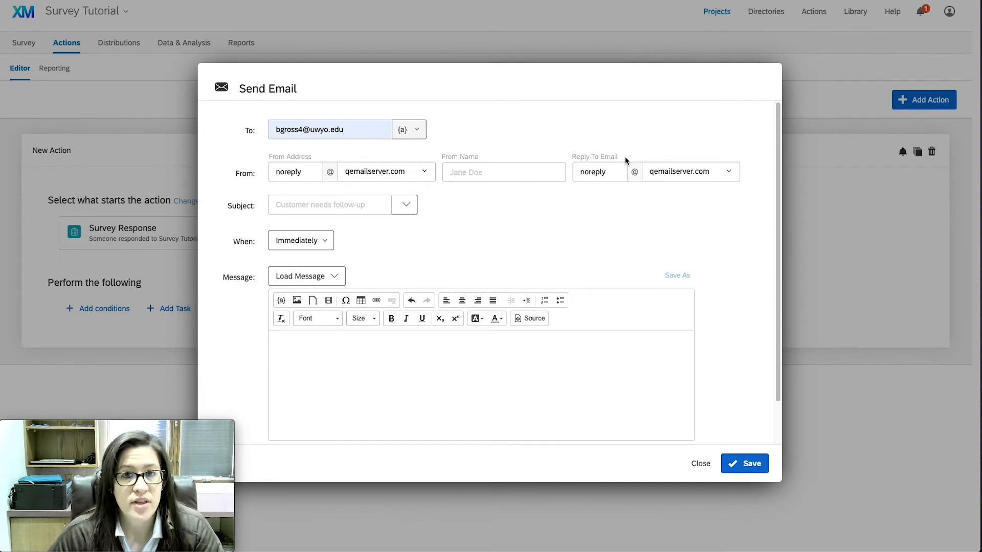
# Set the domain of both the From address and the Reply-To email to qualtrics.uwyo.edu
pyautogui.click(385, 177)
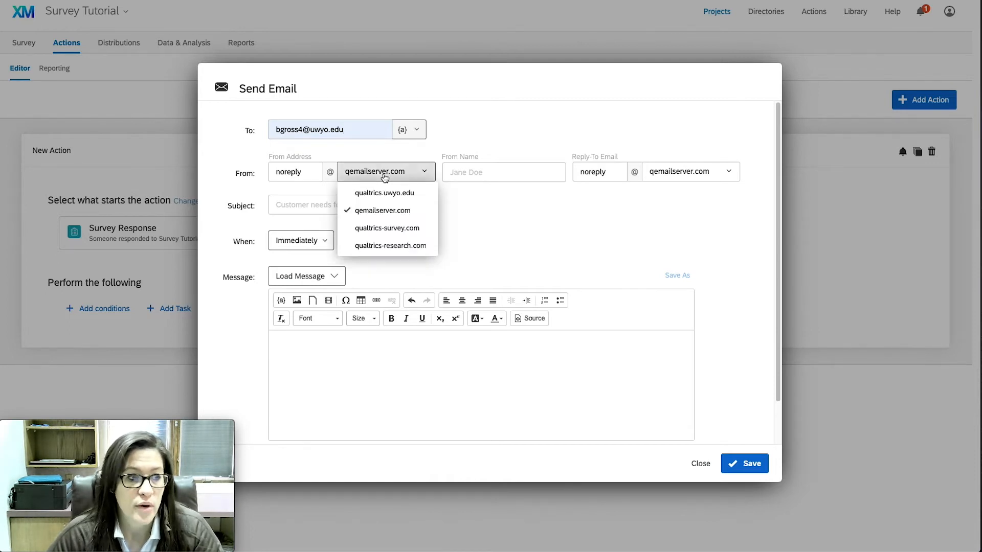
pyautogui.click(412, 197)
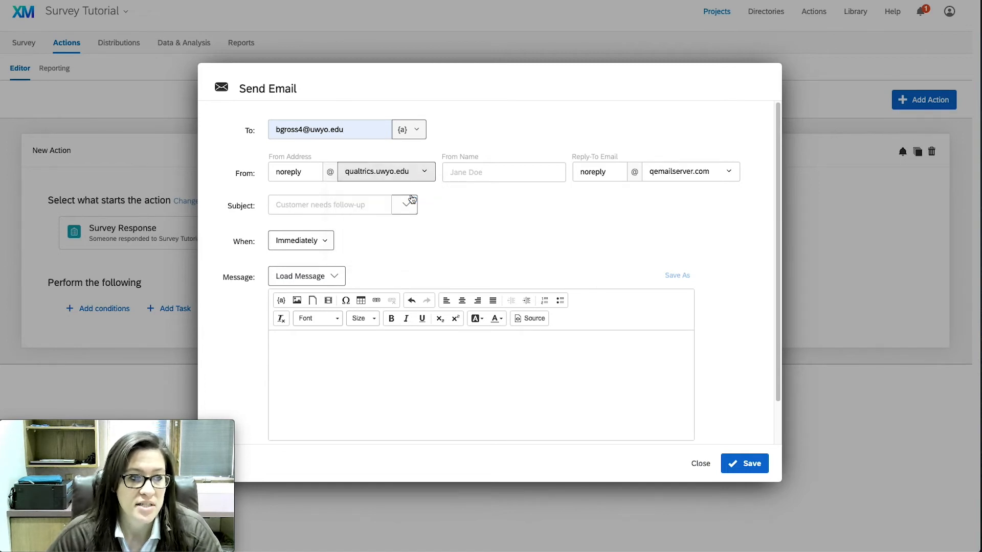
pyautogui.click(694, 177)
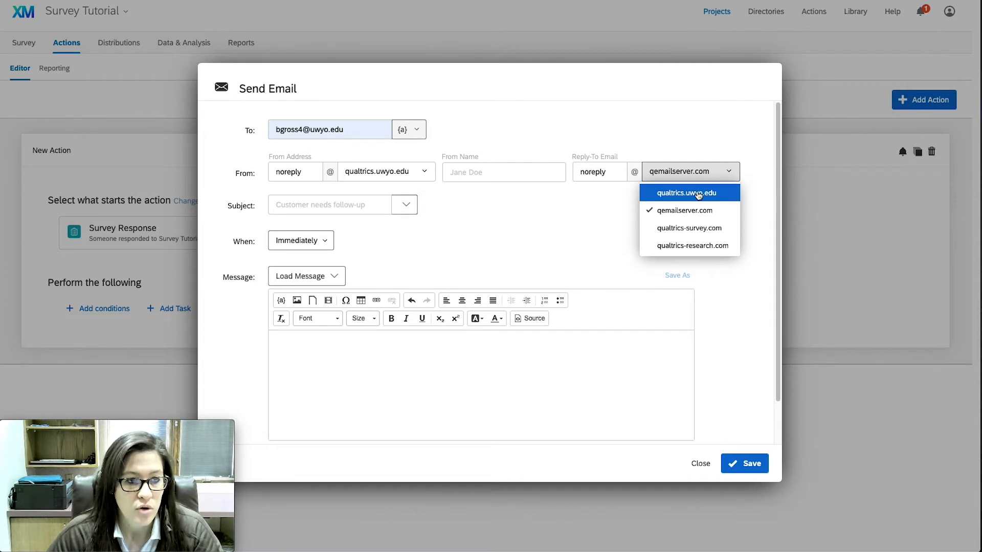
pyautogui.click(698, 194)
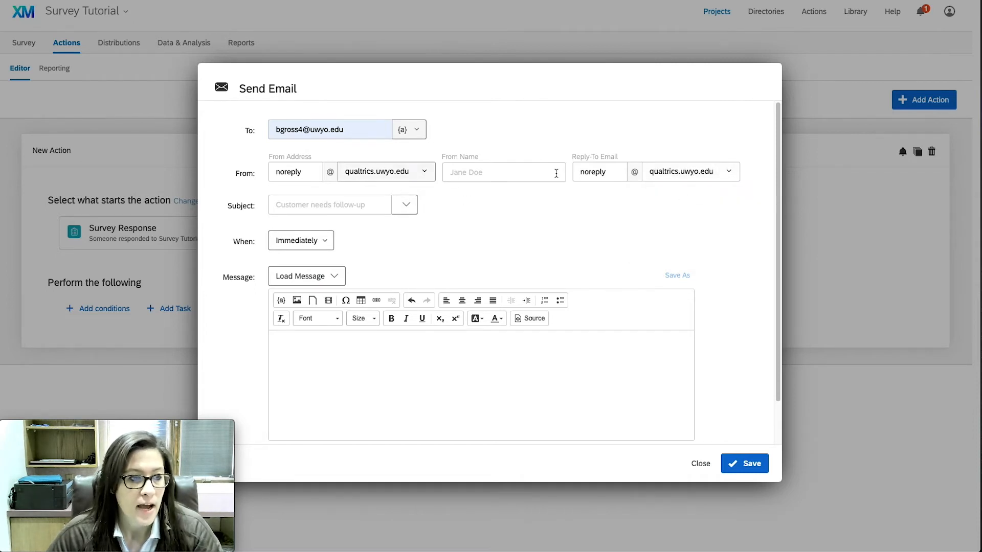
# Give the email the subject "Survey Complete" and have it sent immediately
pyautogui.click(333, 210)
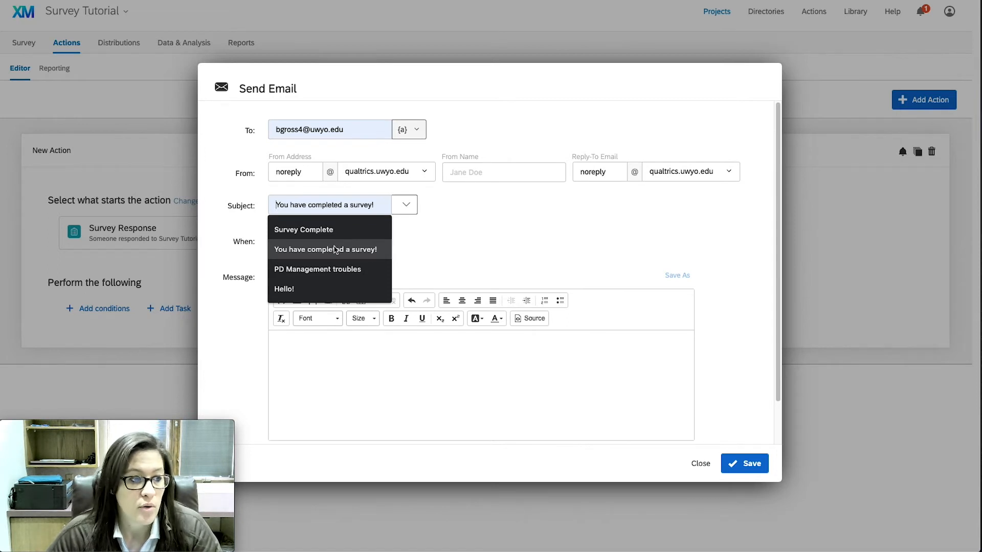
pyautogui.click(332, 231)
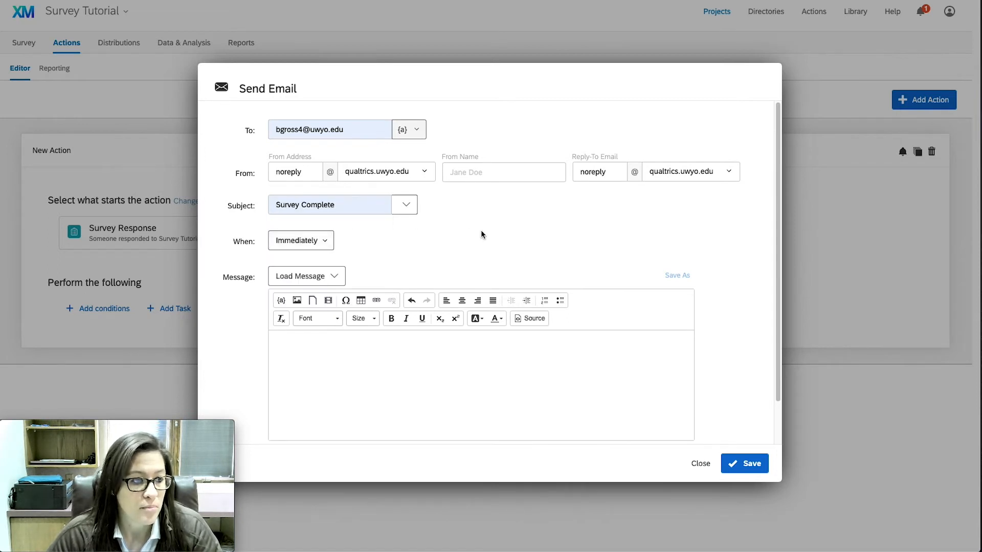
pyautogui.click(326, 244)
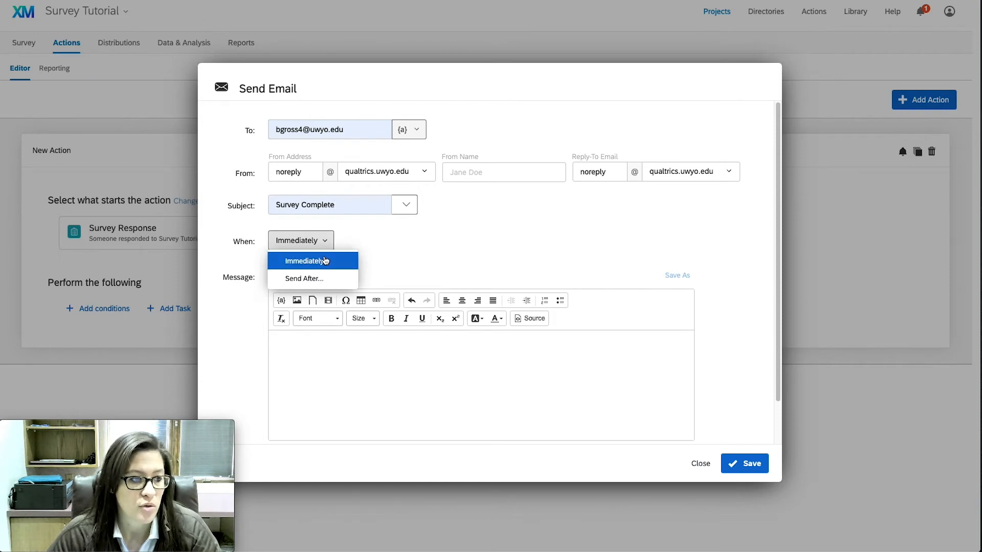
pyautogui.click(325, 261)
# Write the email message "Someone has completed your Survey Tutorial Training survey."
pyautogui.click(367, 373)
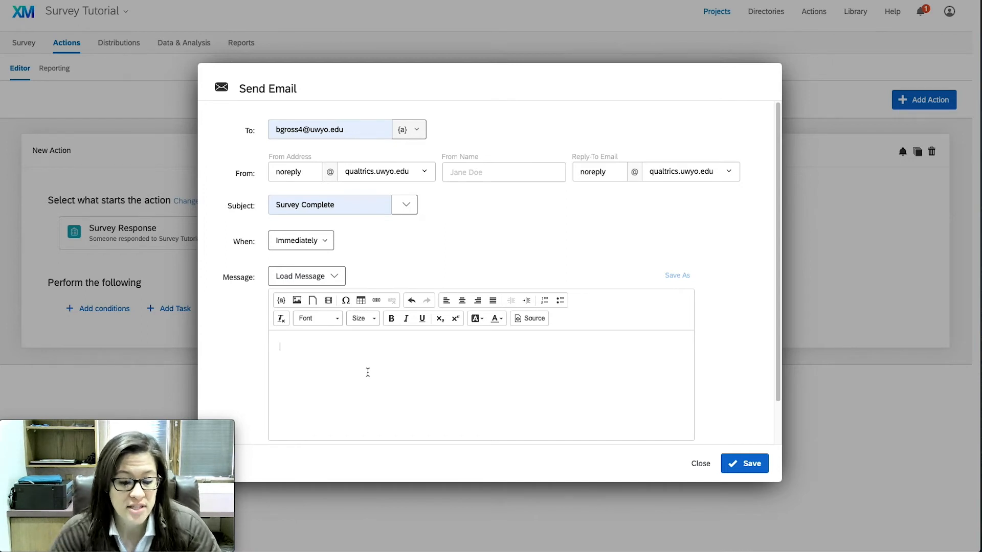
pyautogui.write('Someone has compl')
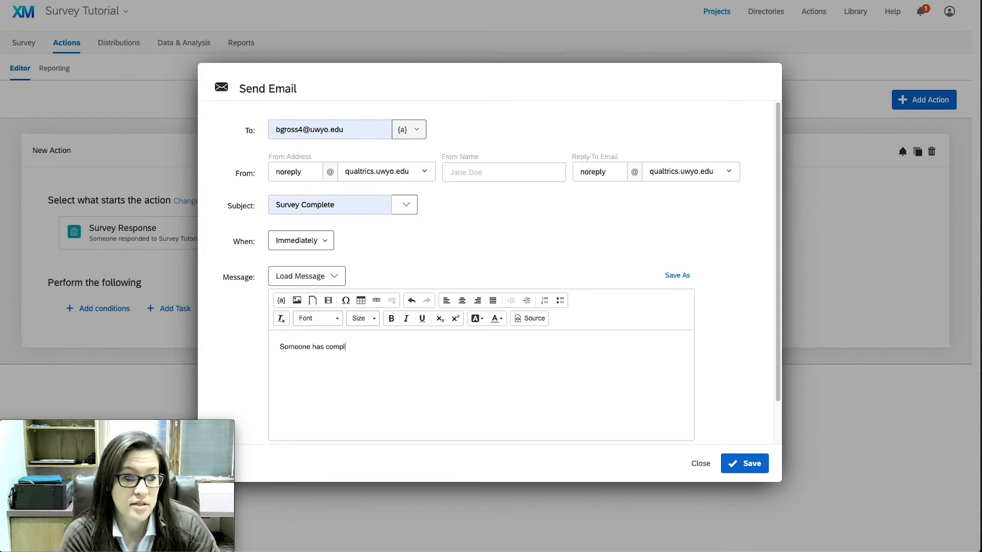
pyautogui.write('eted your Surv')
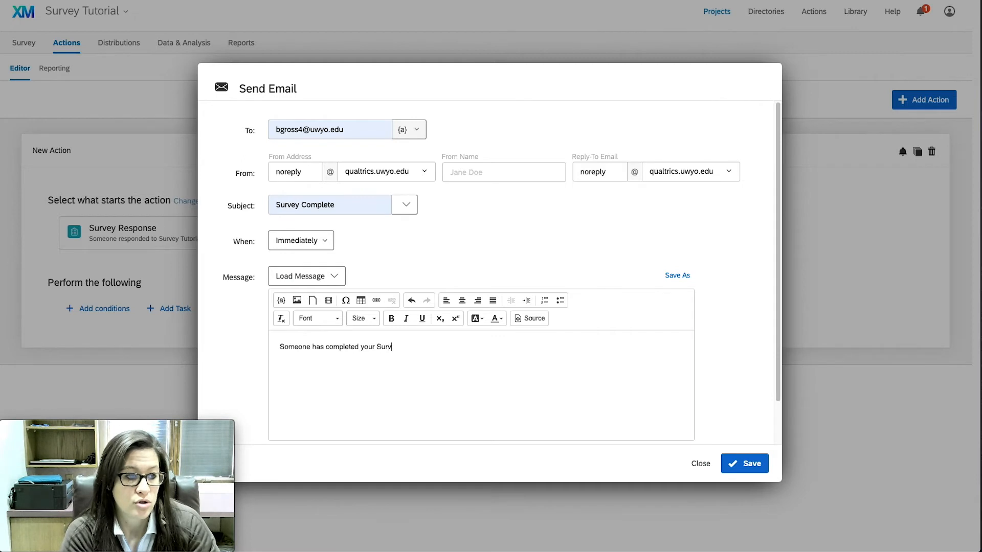
pyautogui.write('ey Tutorial ')
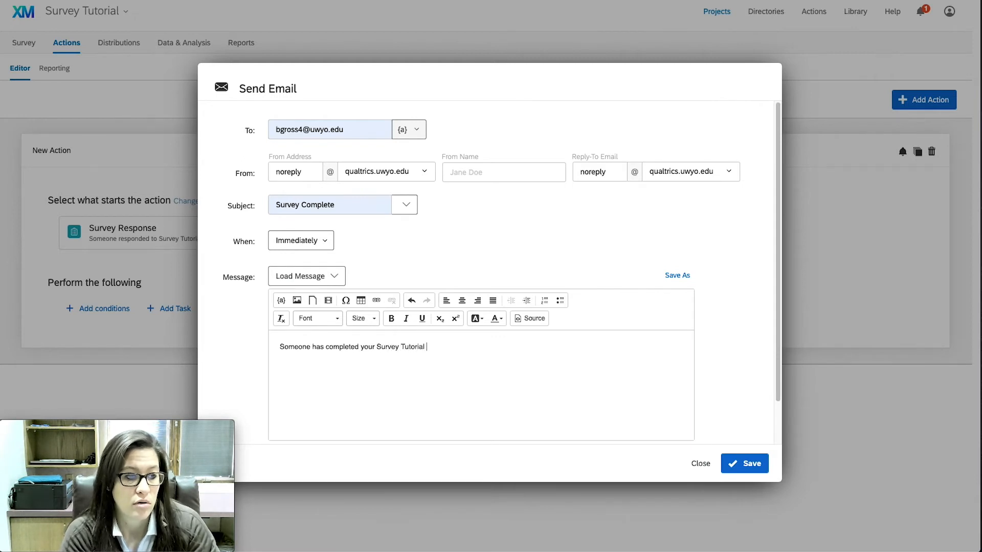
pyautogui.write('Training survey.')
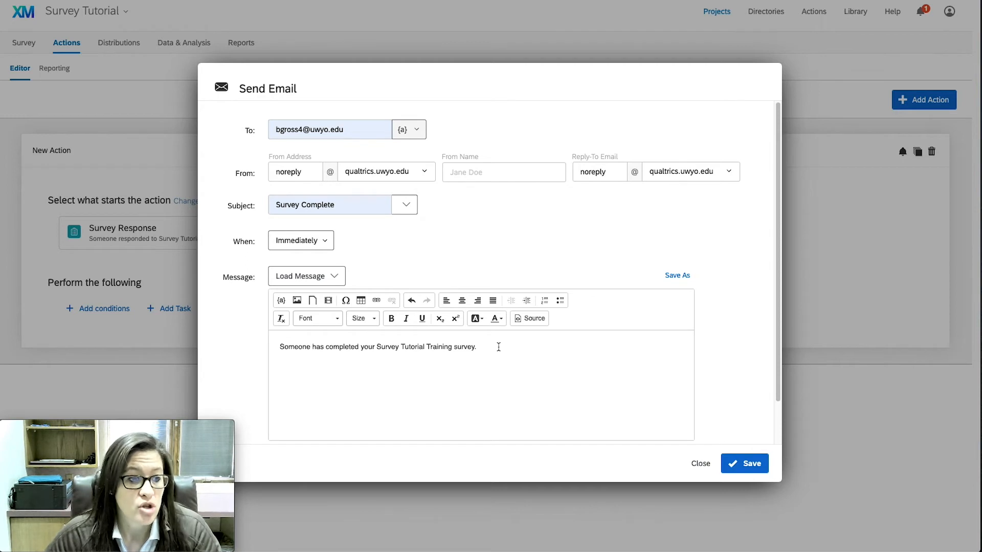
# Clear the email message and start it with piped text for the First Name field of survey question Q3
pyautogui.moveTo(474, 348); pyautogui.dragTo(278, 348)
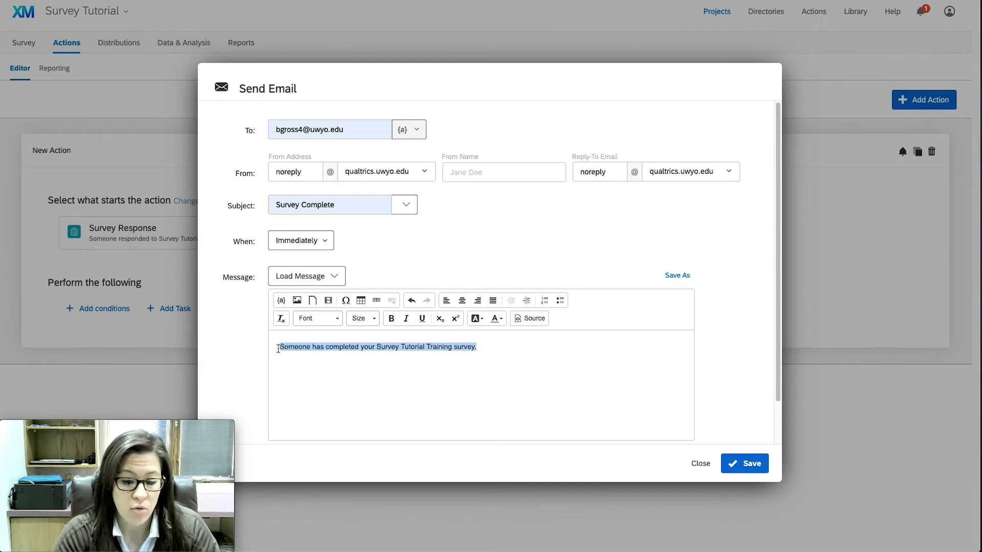
pyautogui.press('BackSpace')
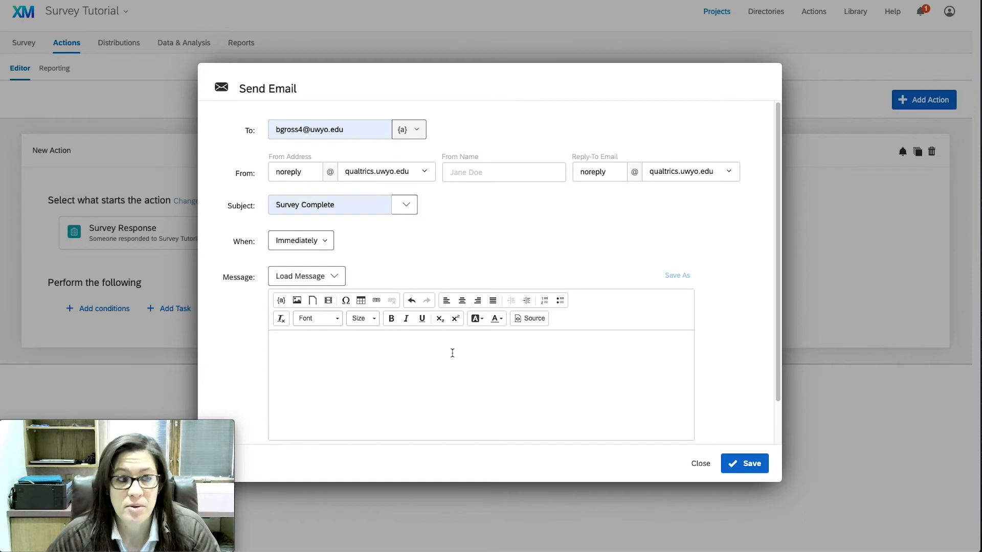
pyautogui.click(282, 300)
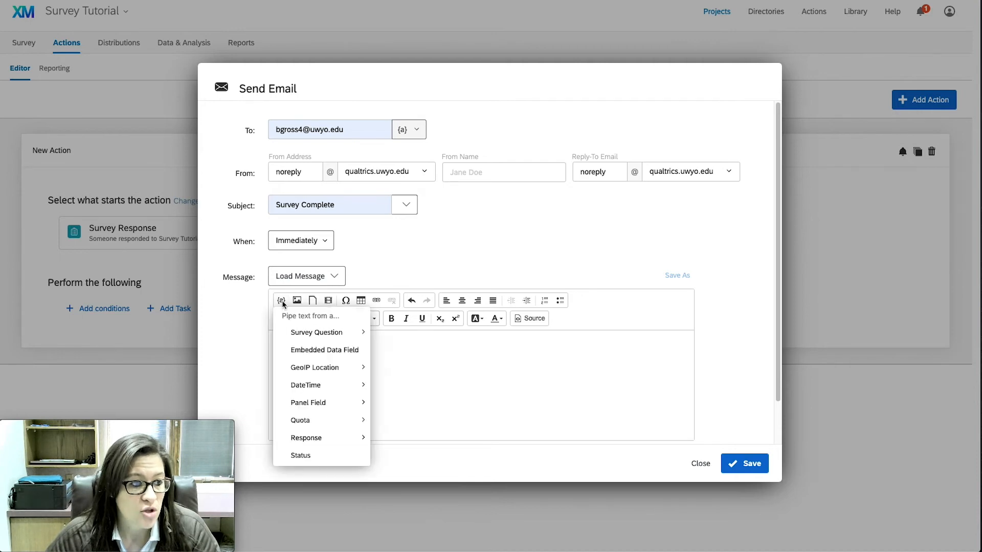
pyautogui.moveTo(311, 333)
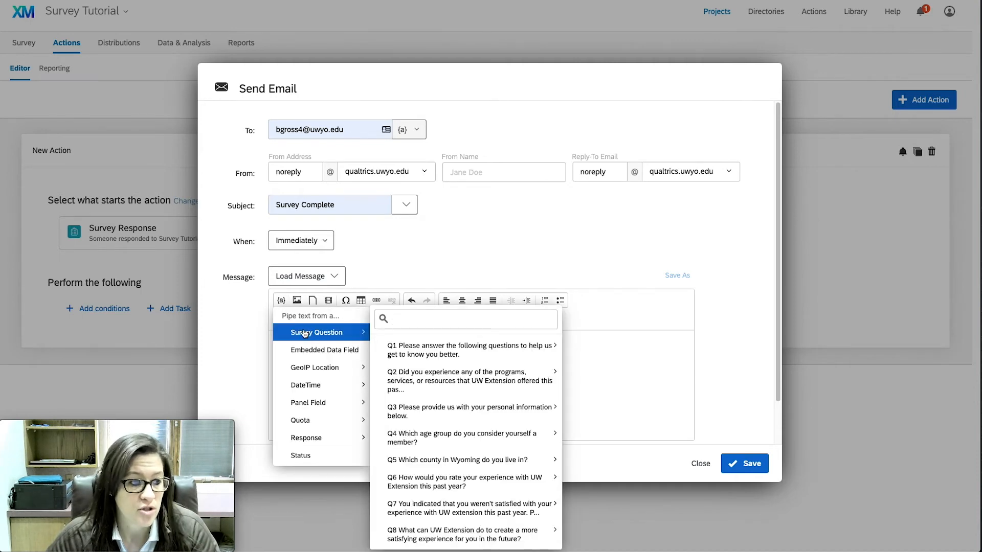
pyautogui.moveTo(322, 427)
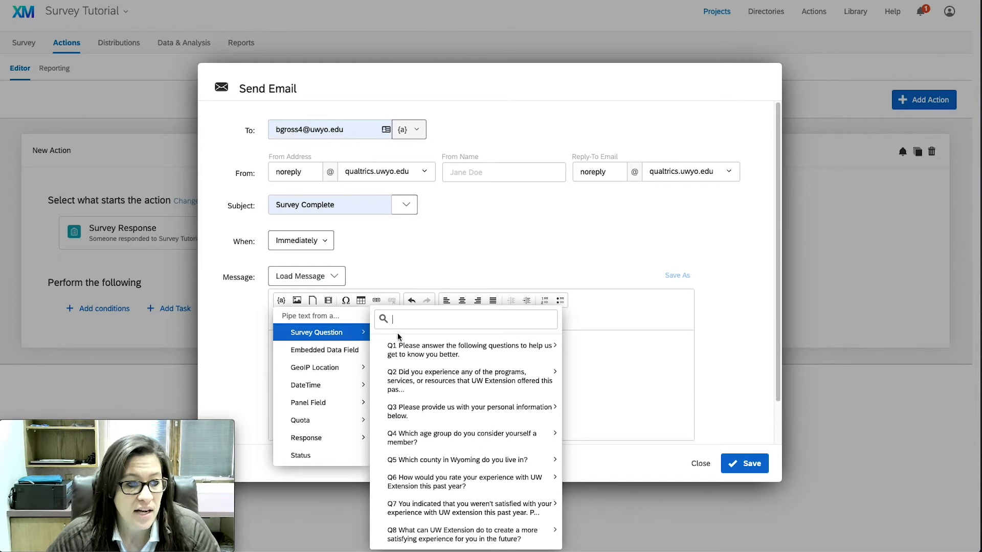
pyautogui.moveTo(471, 371)
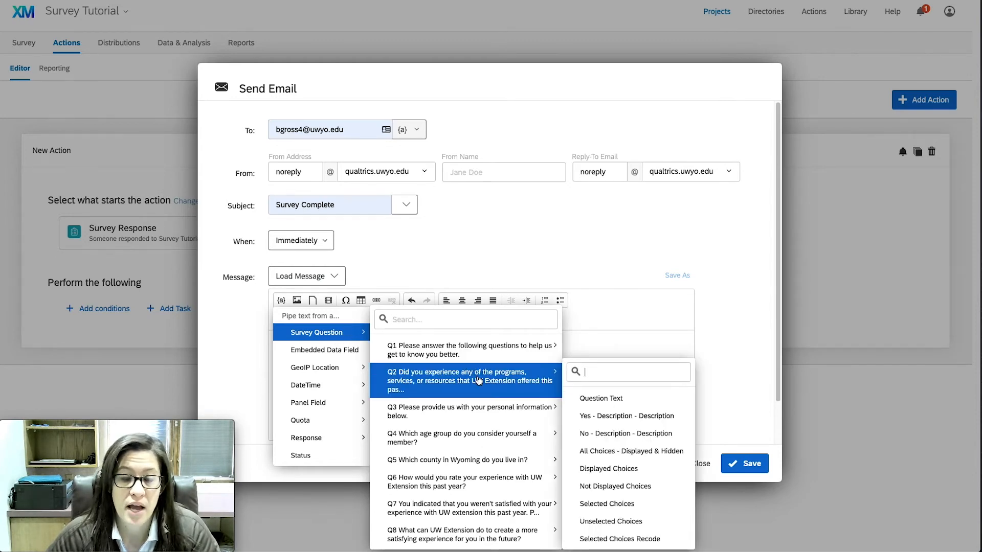
pyautogui.moveTo(483, 409)
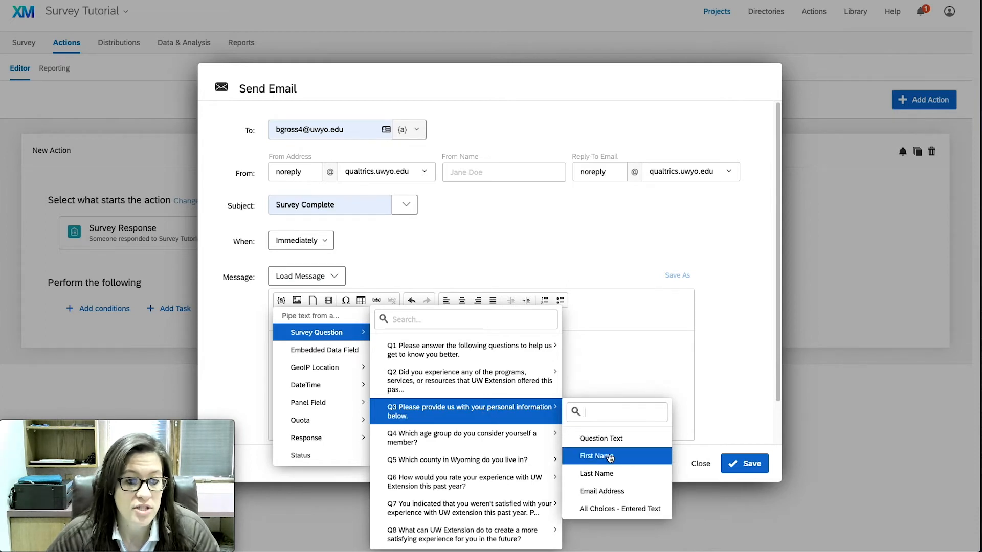
pyautogui.click(597, 456)
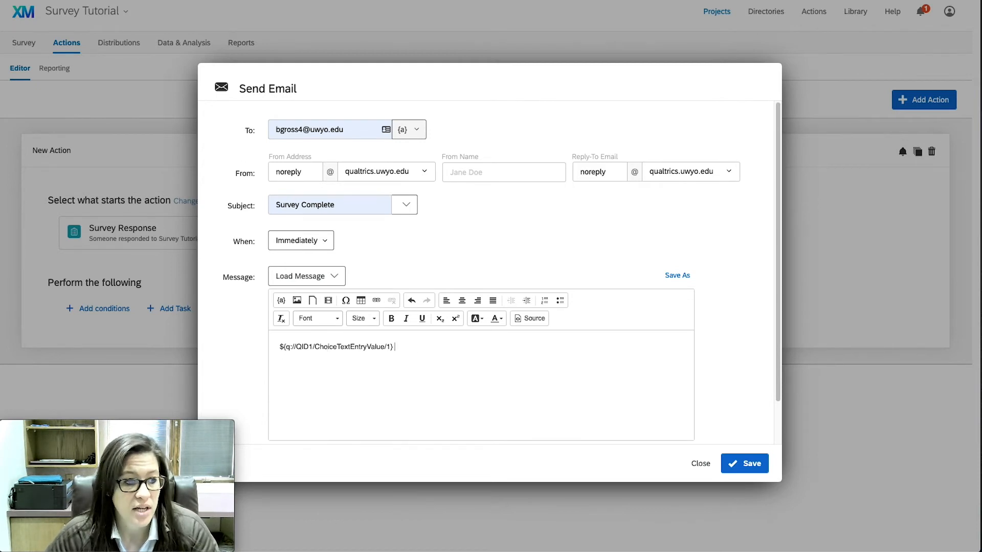
# Insert piped text for the Last Name field of question Q3 after the first name in the message
pyautogui.click(280, 301)
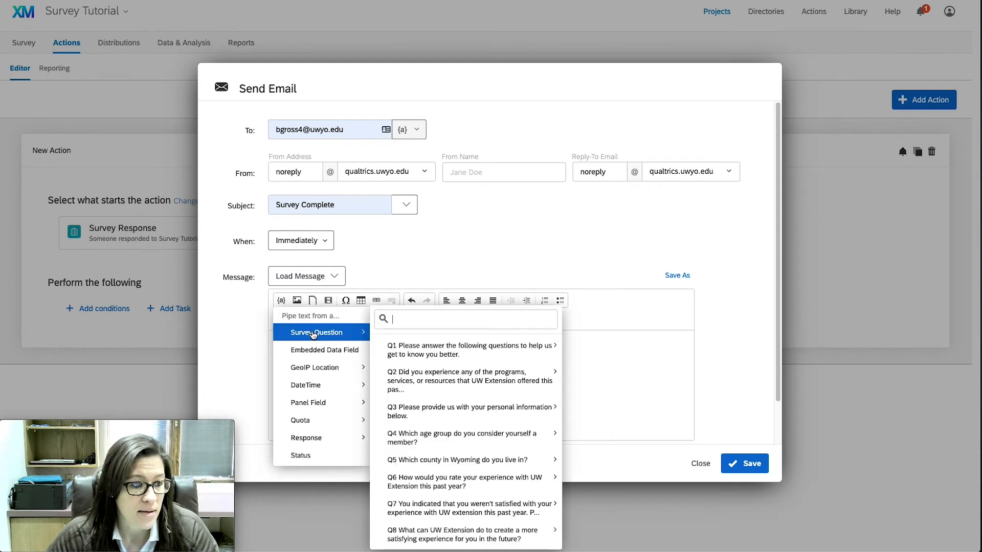
pyautogui.moveTo(481, 415)
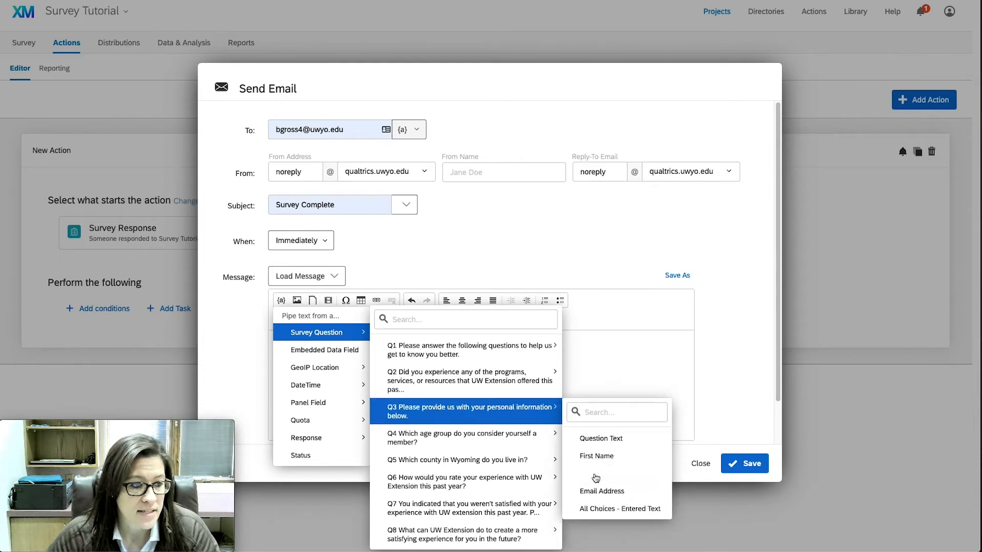
pyautogui.click(596, 475)
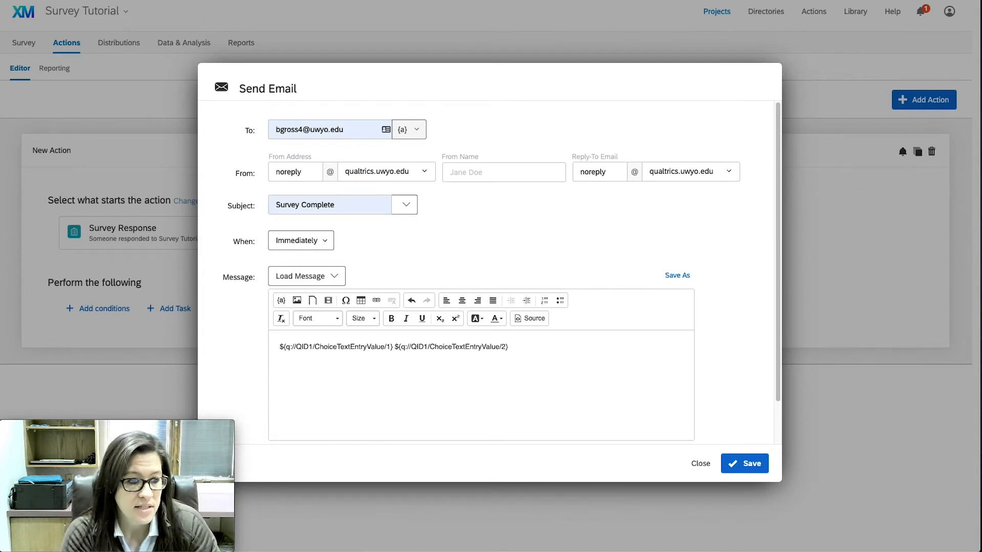
# Finish the message with "has completed the Tutorial Survey." after the piped names and save the email task
pyautogui.write('has ')
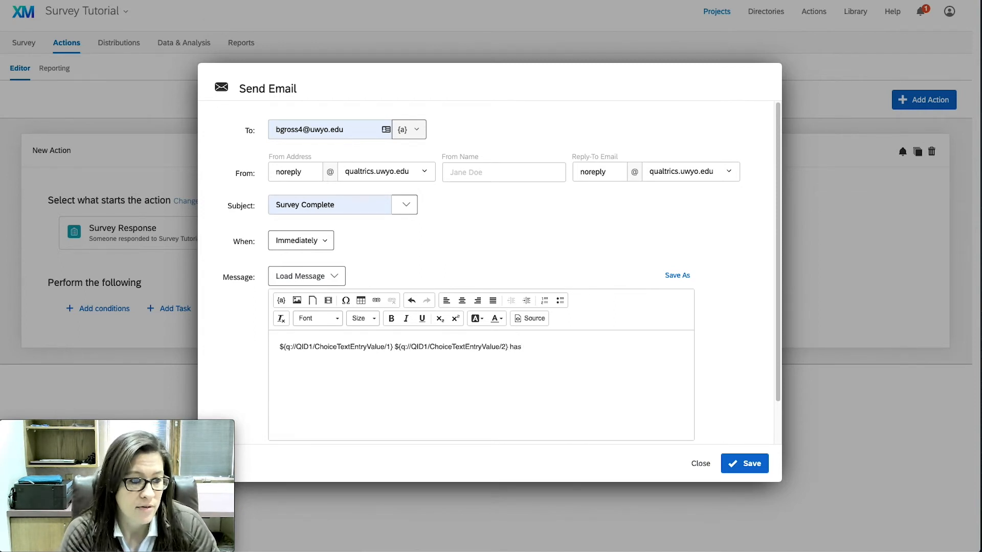
pyautogui.write('completed ')
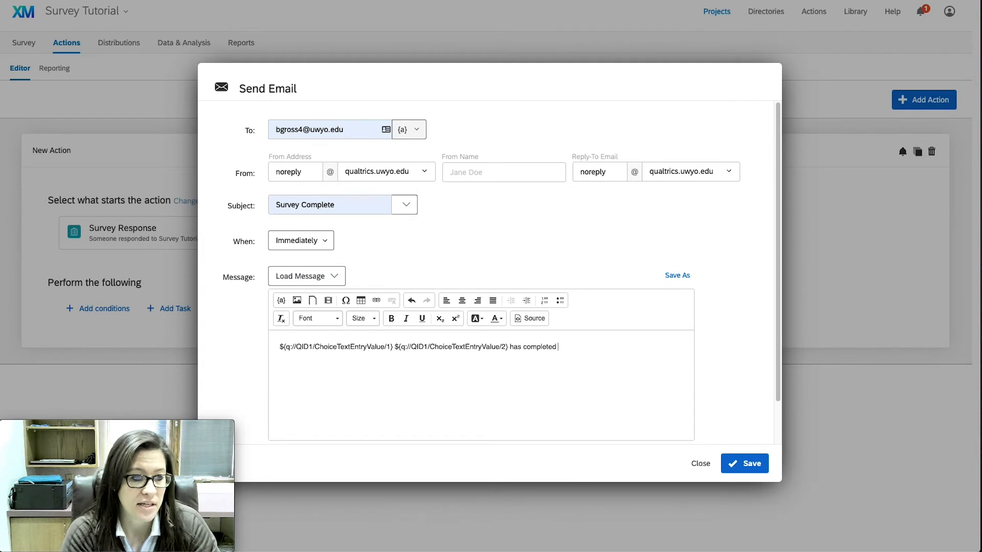
pyautogui.write('the Tutorial Survey.')
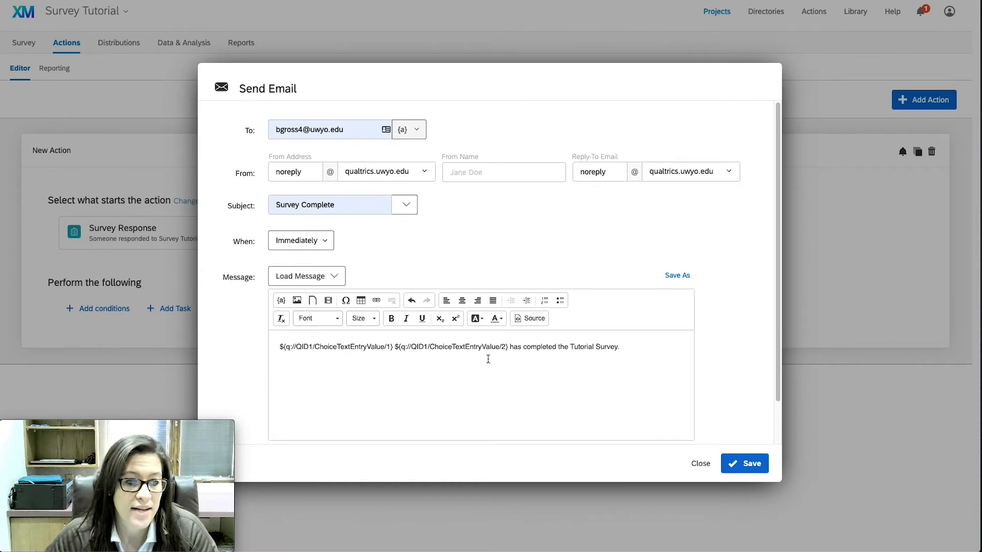
pyautogui.click(756, 466)
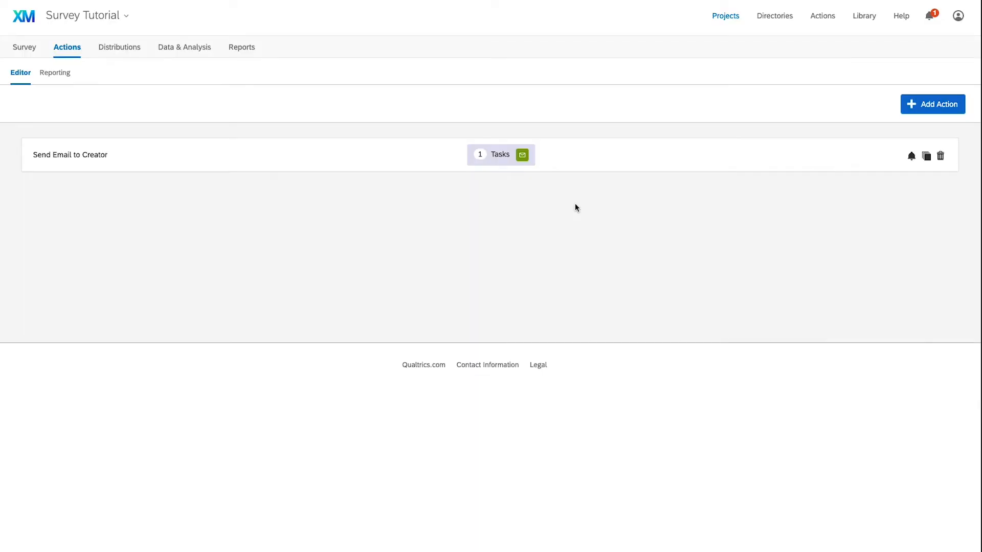
# Add a new event-based action that starts on a Survey Response when a response is created
pyautogui.click(932, 109)
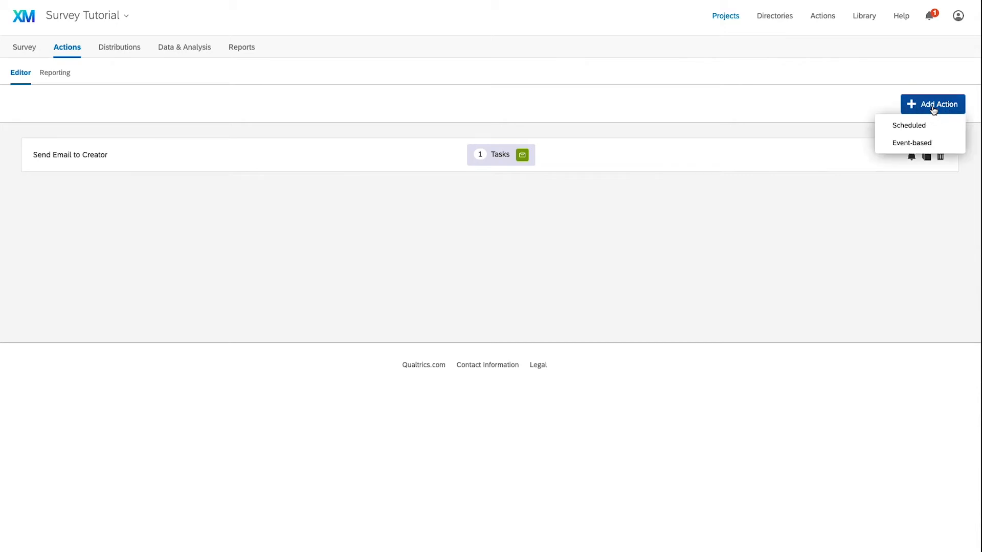
pyautogui.click(935, 145)
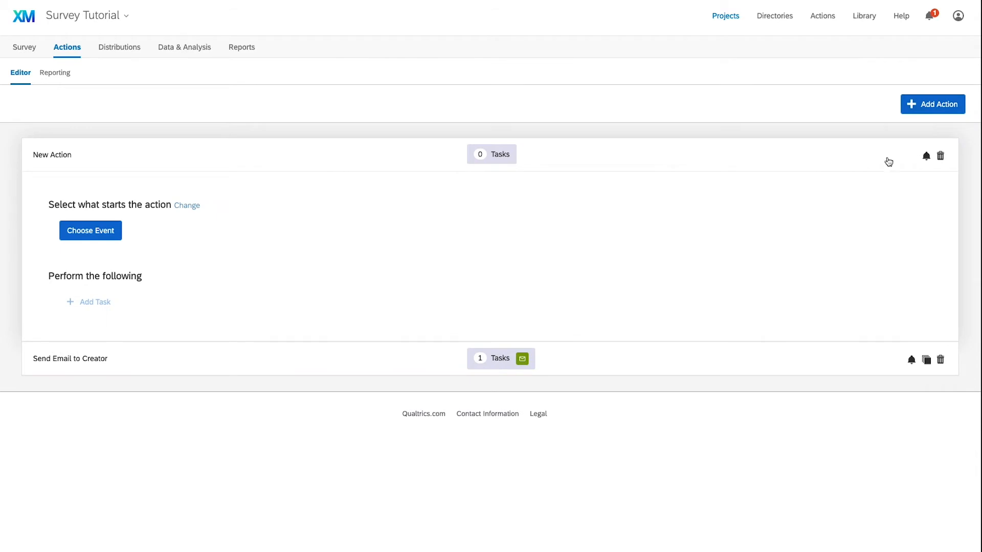
pyautogui.click(97, 237)
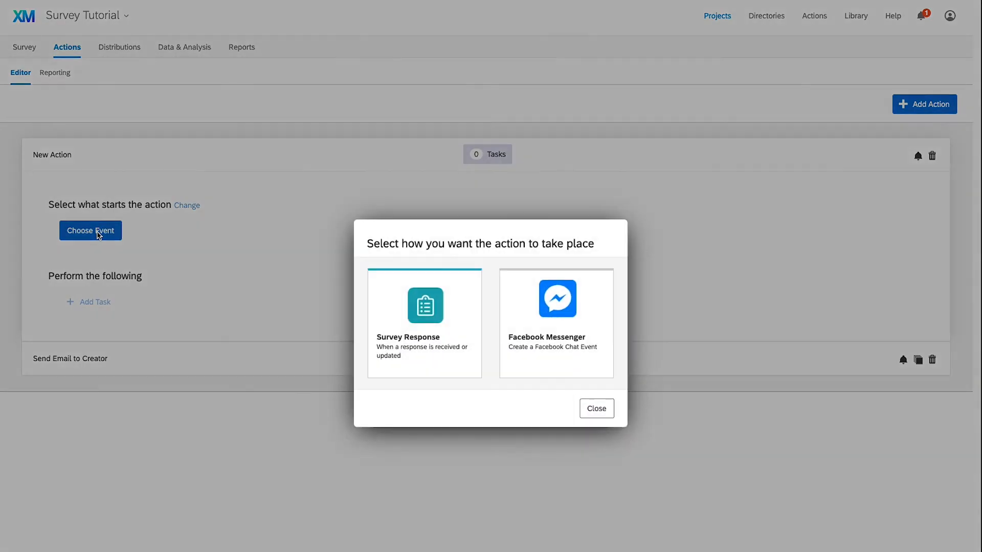
pyautogui.click(455, 308)
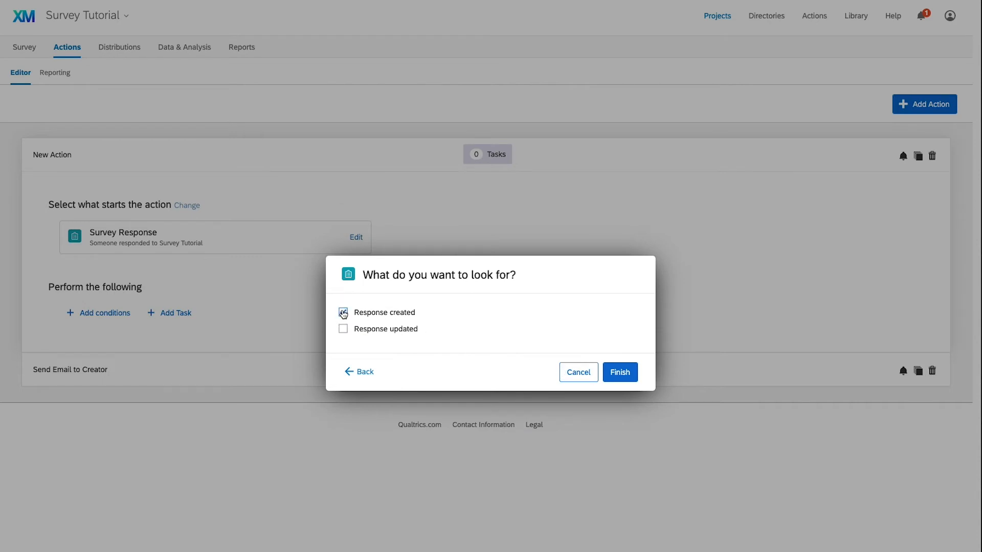
pyautogui.click(621, 373)
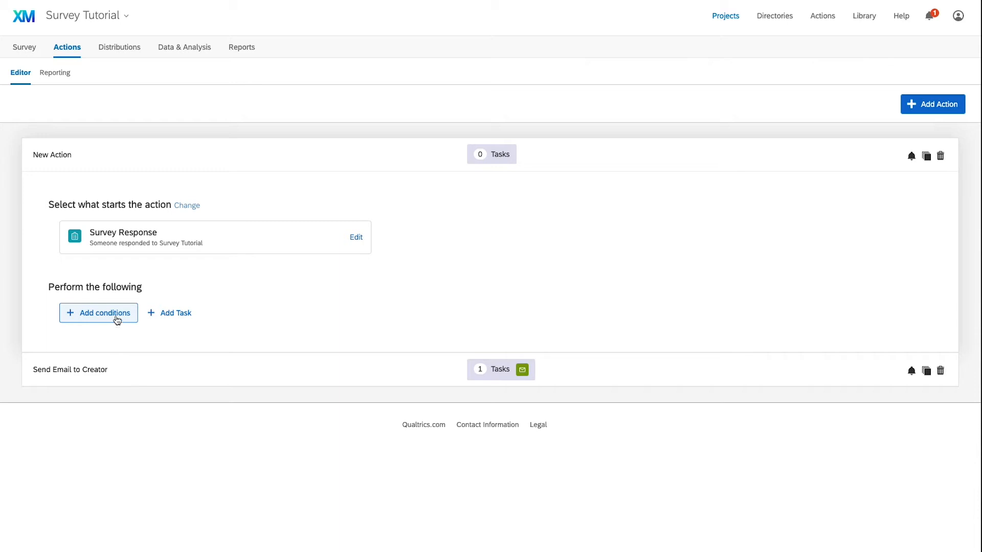
# Add a condition set to the new action that applies when any of the following are true
pyautogui.click(116, 320)
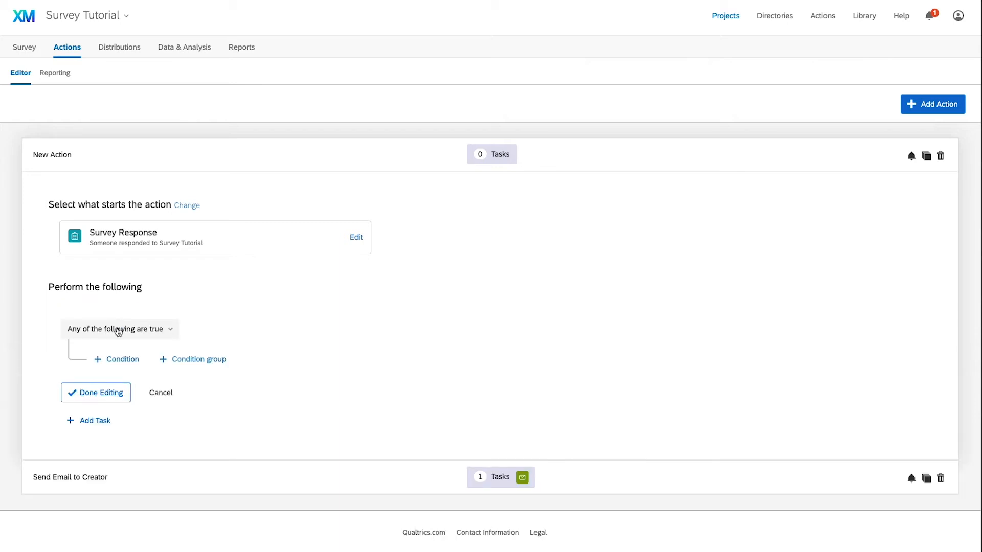
pyautogui.click(118, 330)
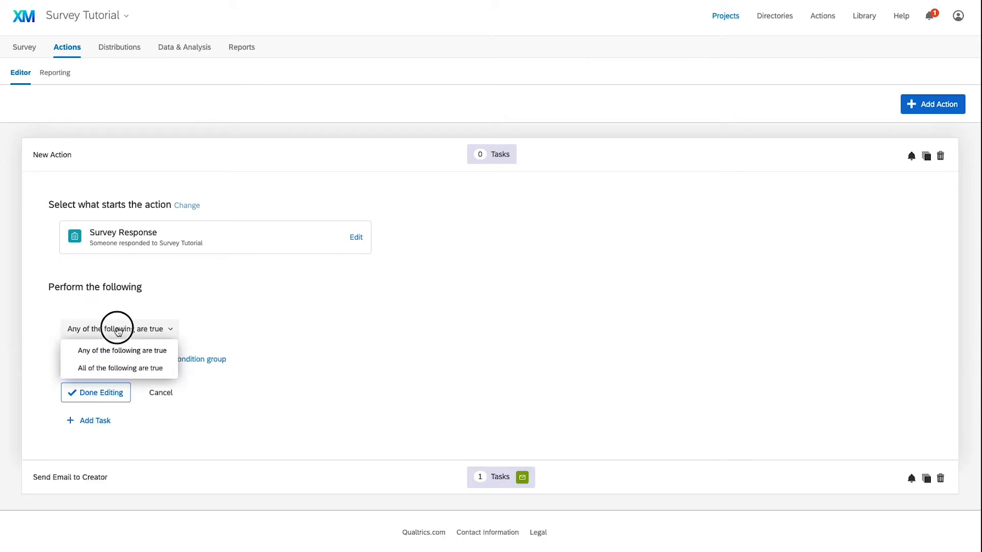
pyautogui.click(142, 352)
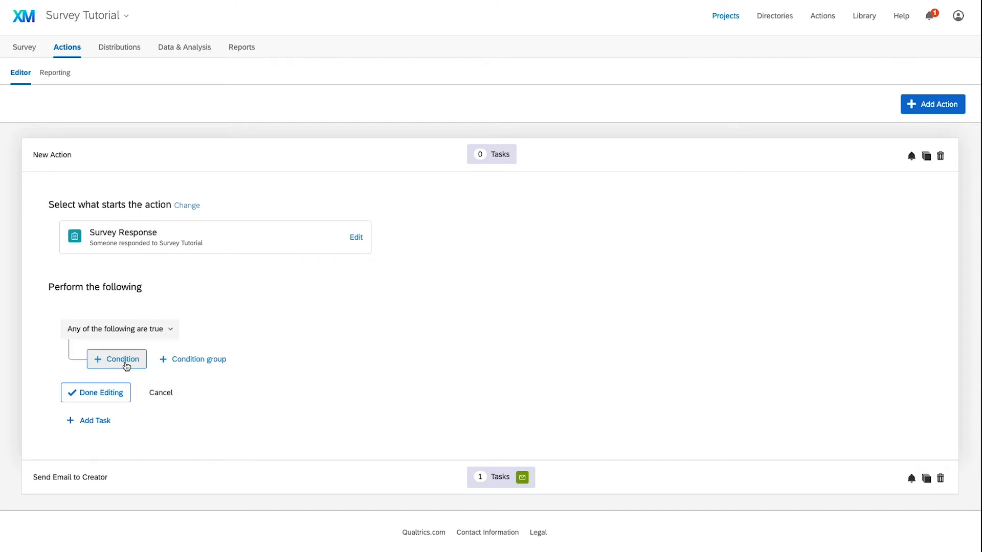
# Add a question condition requiring that Q6's "Quality of Service - Somewhat dissatisfied" choice is Selected
pyautogui.click(123, 359)
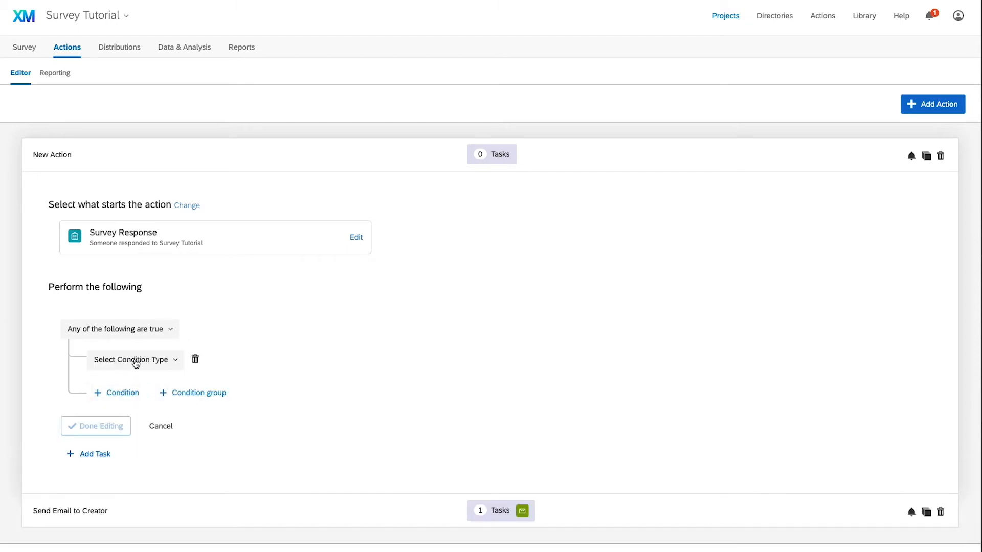
pyautogui.click(135, 361)
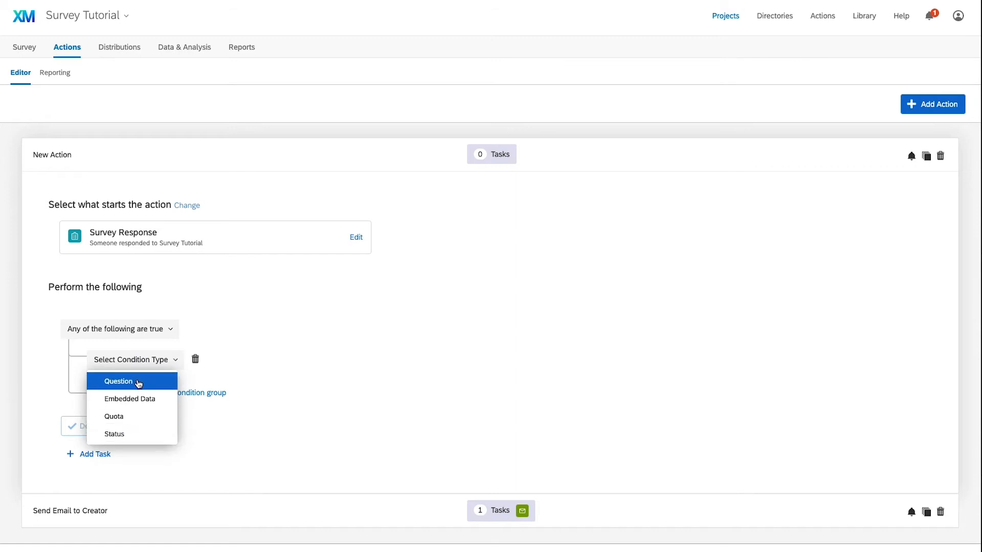
pyautogui.click(139, 383)
pyautogui.click(185, 364)
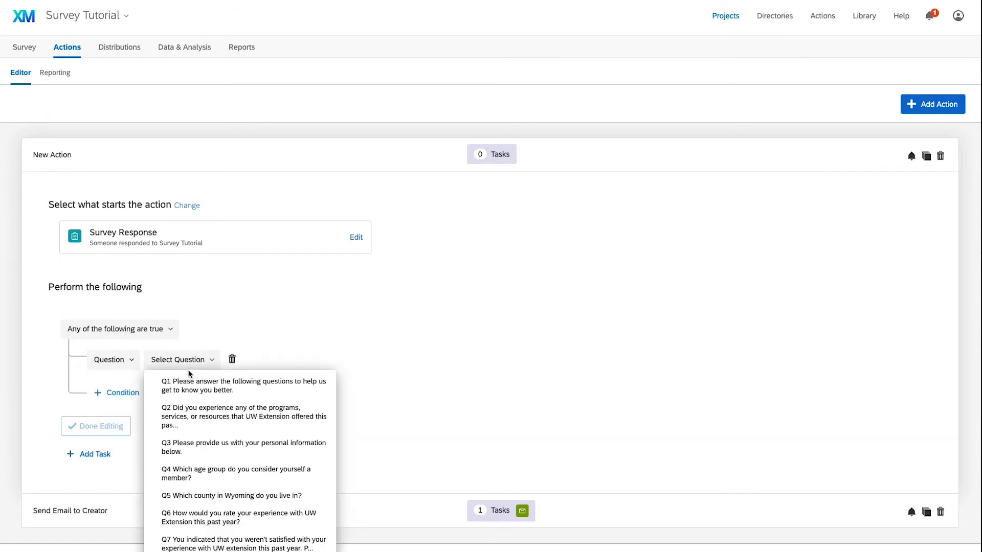
pyautogui.click(273, 522)
pyautogui.click(346, 367)
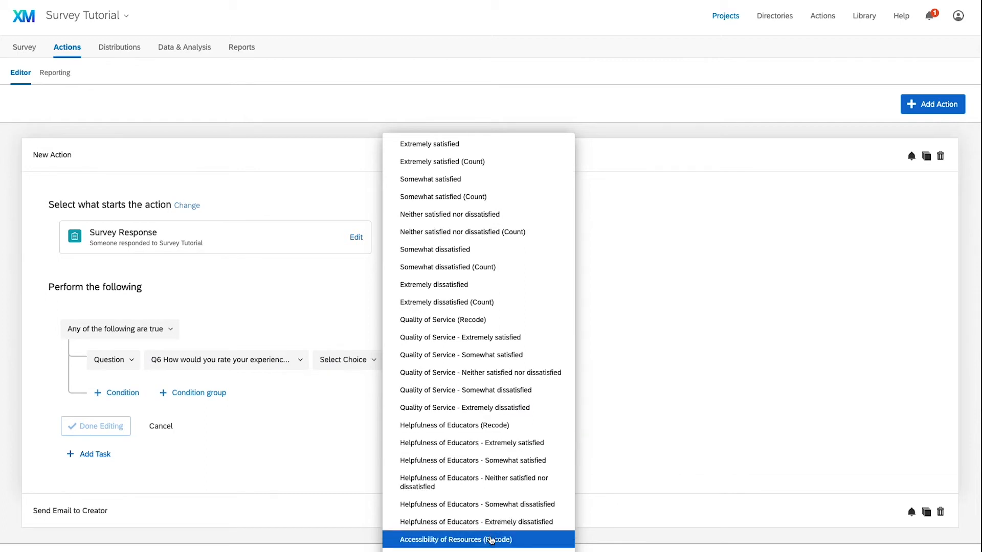
pyautogui.click(532, 391)
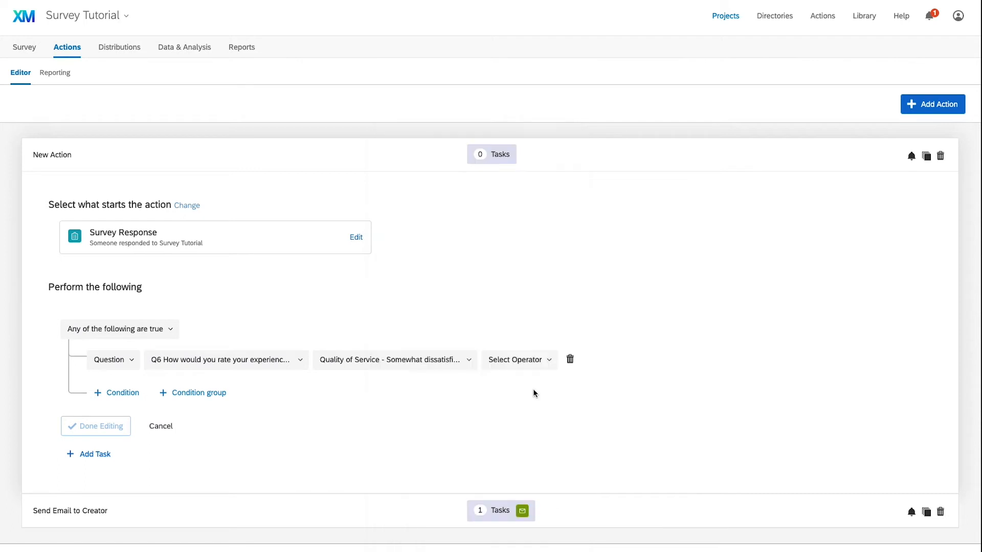
pyautogui.click(533, 362)
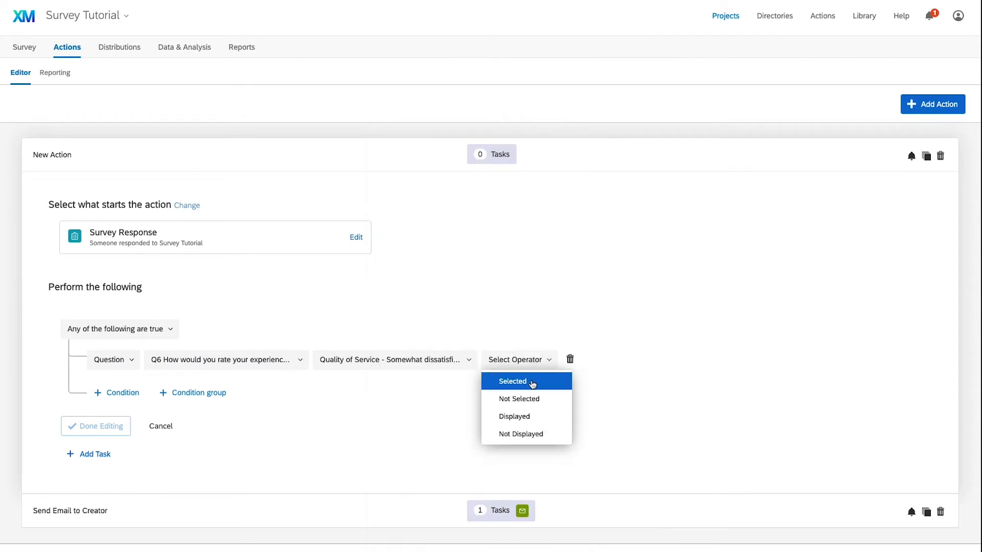
pyautogui.click(532, 384)
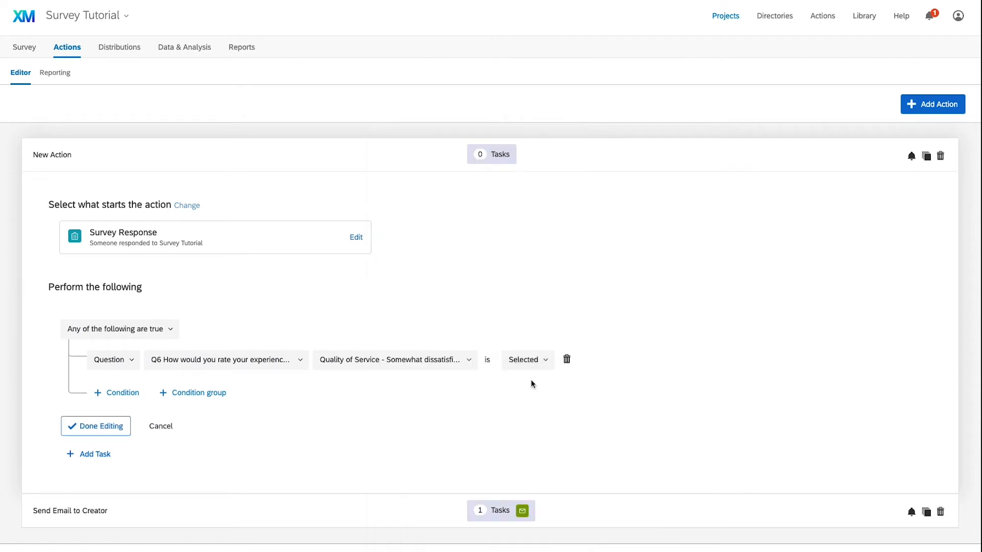
# Add a second question condition requiring that Q6's "Quality of Service - Extremely dissatisfied" choice is Selected
pyautogui.click(117, 398)
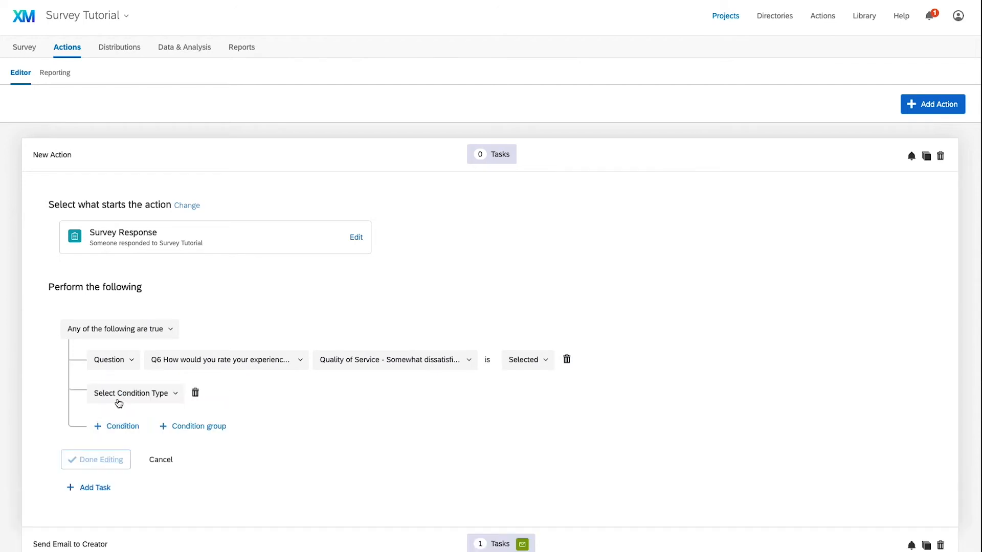
pyautogui.click(125, 394)
pyautogui.click(152, 413)
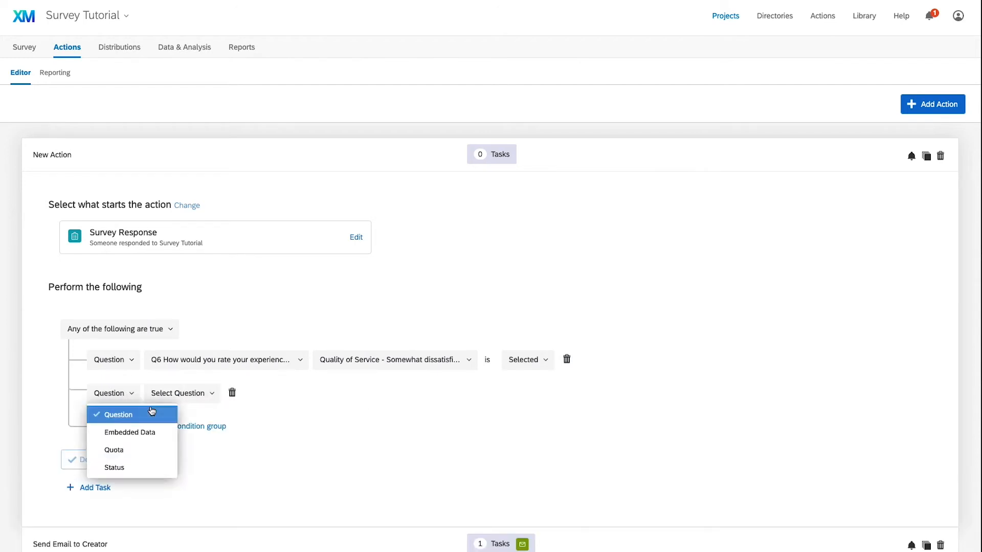
pyautogui.click(210, 394)
pyautogui.click(246, 545)
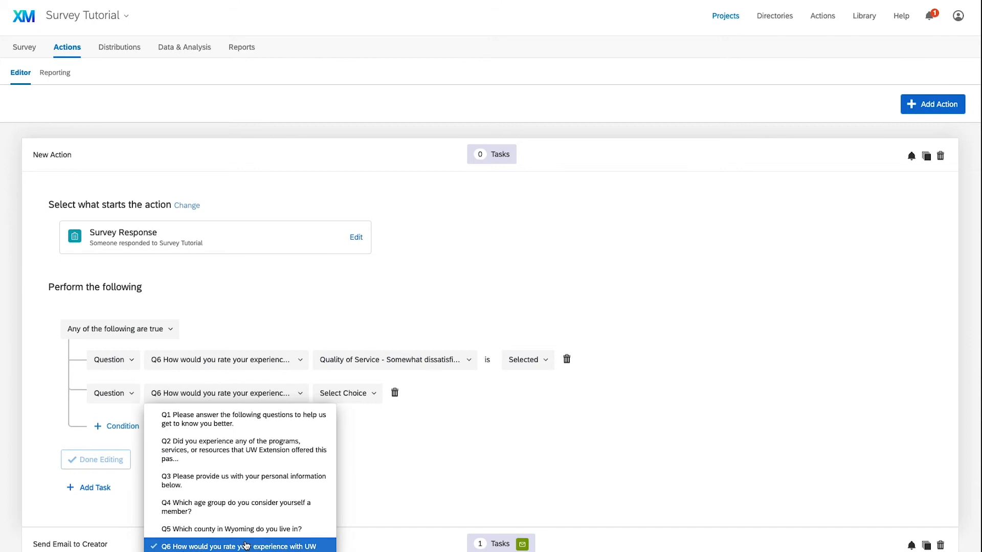
pyautogui.click(353, 393)
pyautogui.click(416, 407)
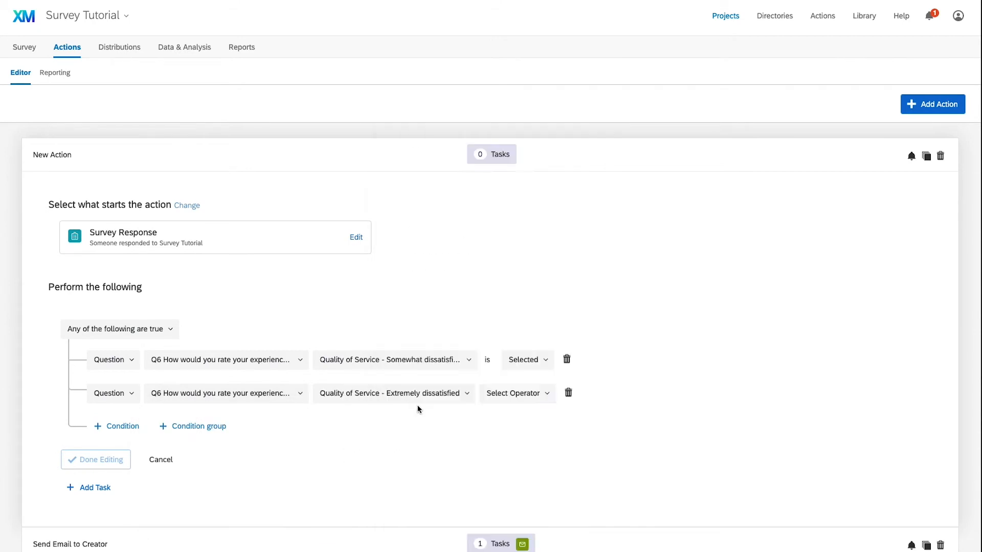
pyautogui.click(502, 392)
pyautogui.click(511, 415)
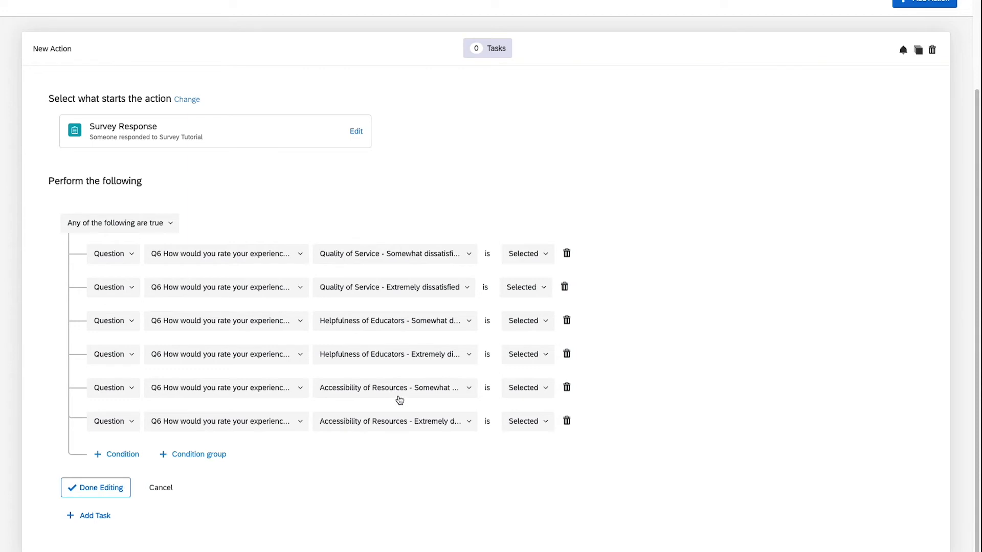
# Finish editing the conditions on Q6's dissatisfied choices and add an Email task to the action
pyautogui.click(90, 492)
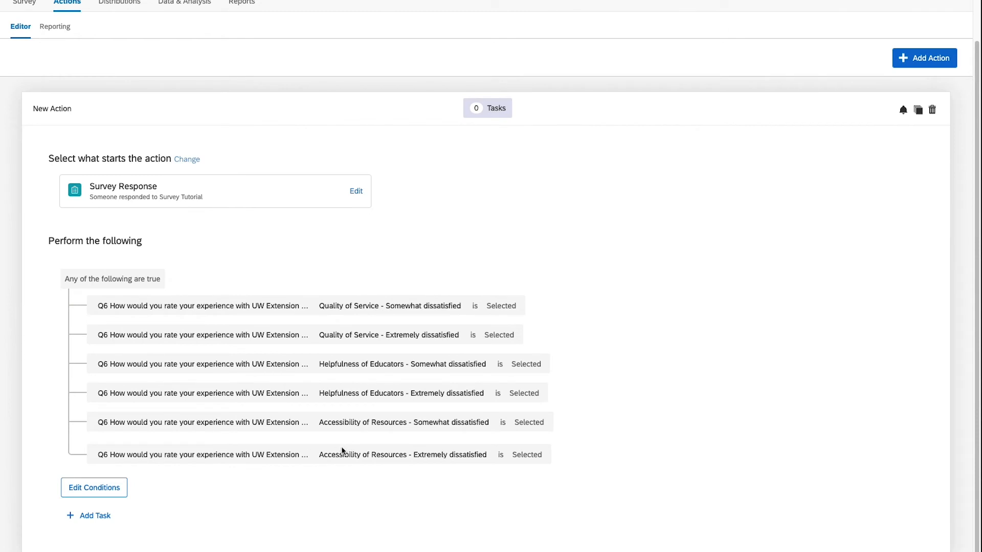
pyautogui.click(104, 521)
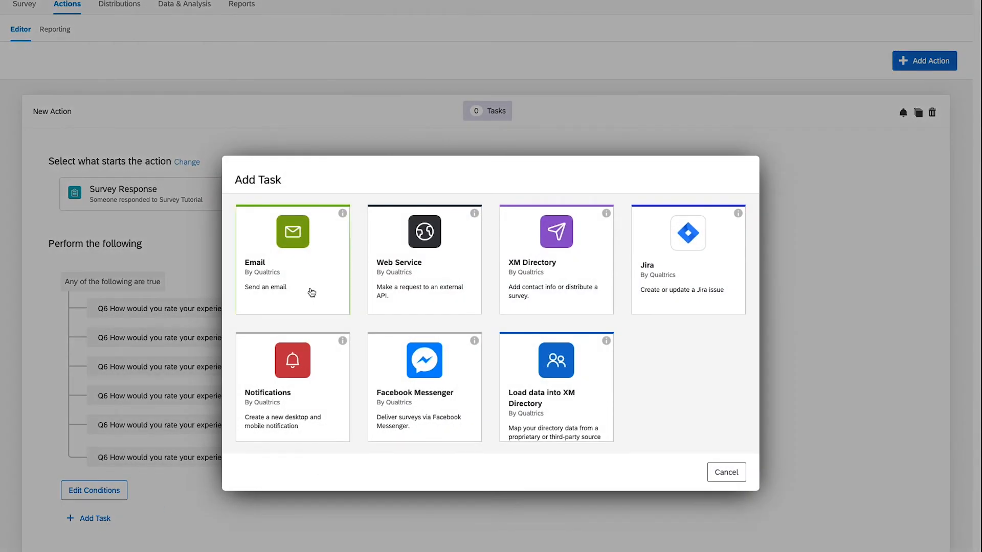
pyautogui.click(312, 290)
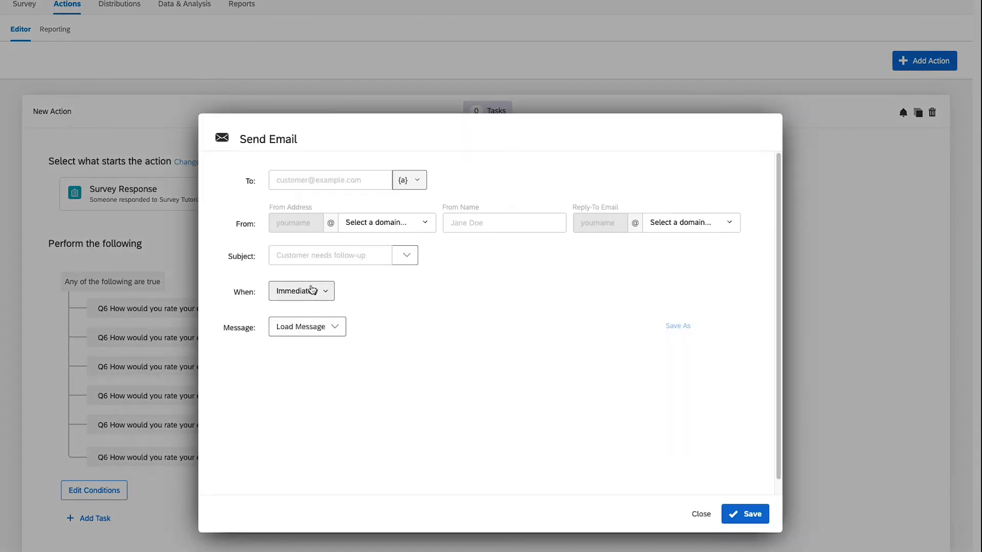
# Enter the recipient's email address and set both the From and Reply-To domains to qualtrics.uwyo.edu
pyautogui.click(330, 186)
pyautogui.click(322, 180)
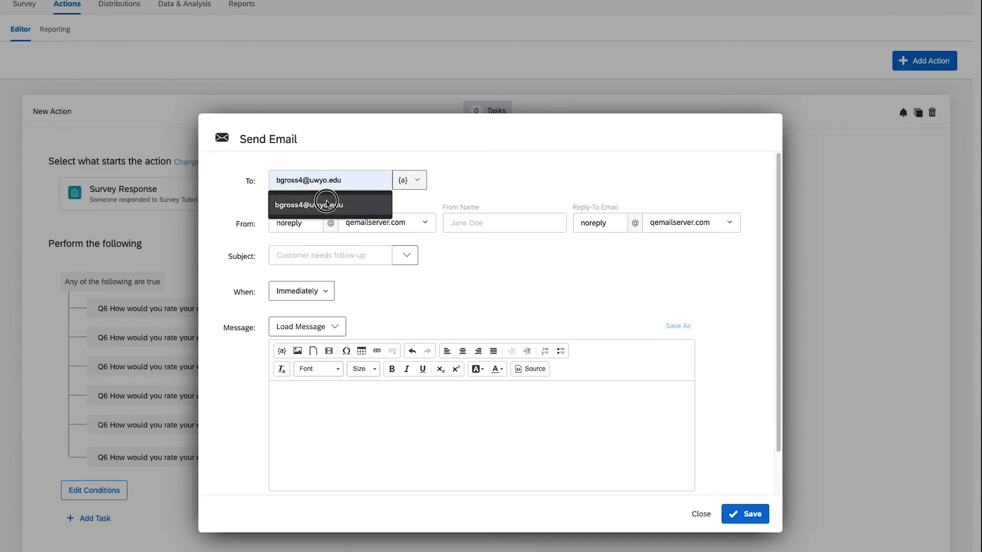
pyautogui.click(327, 204)
pyautogui.click(411, 225)
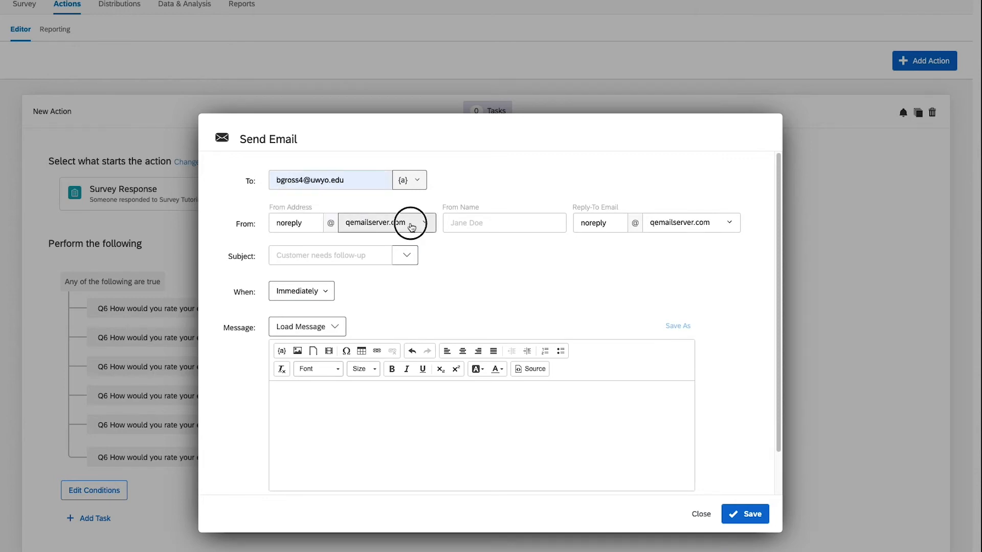
pyautogui.click(412, 245)
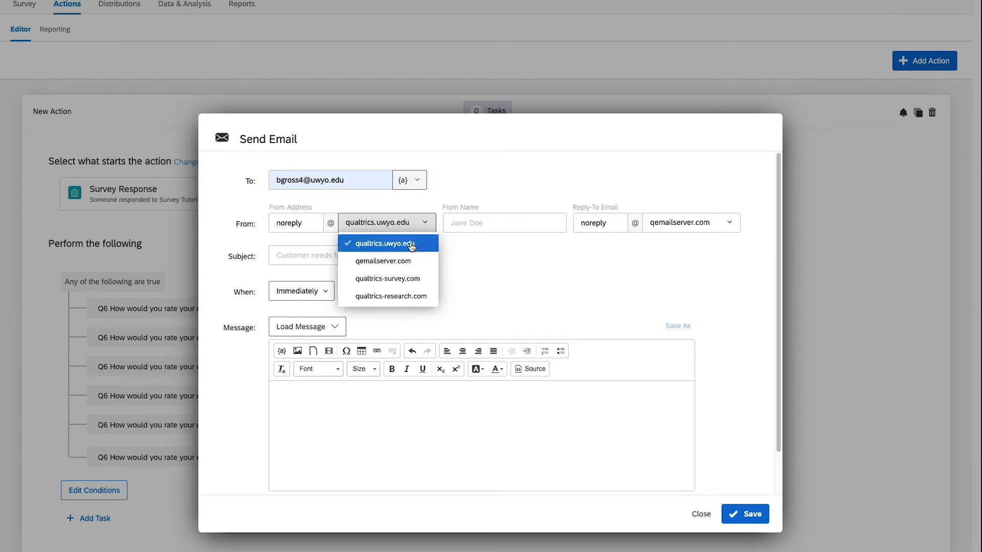
pyautogui.click(676, 225)
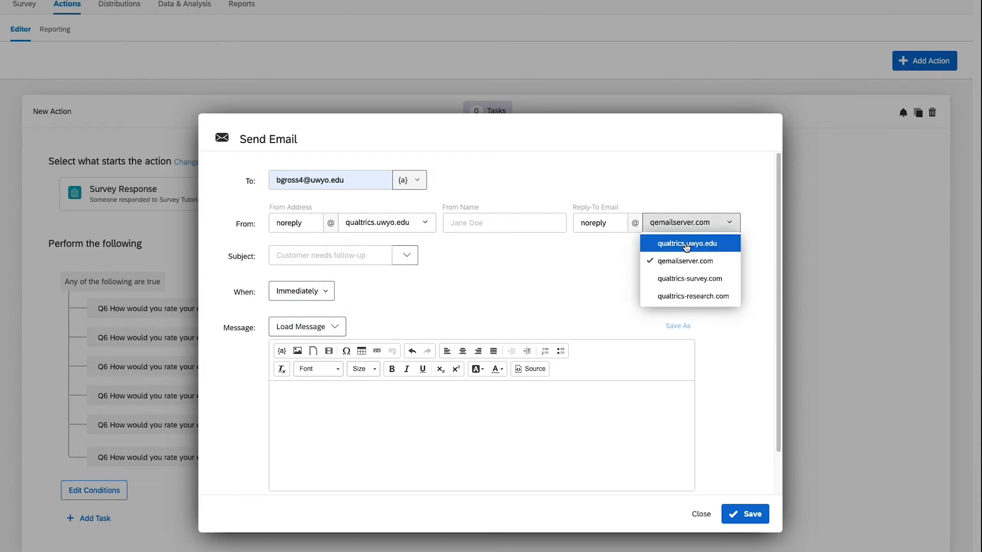
pyautogui.click(686, 245)
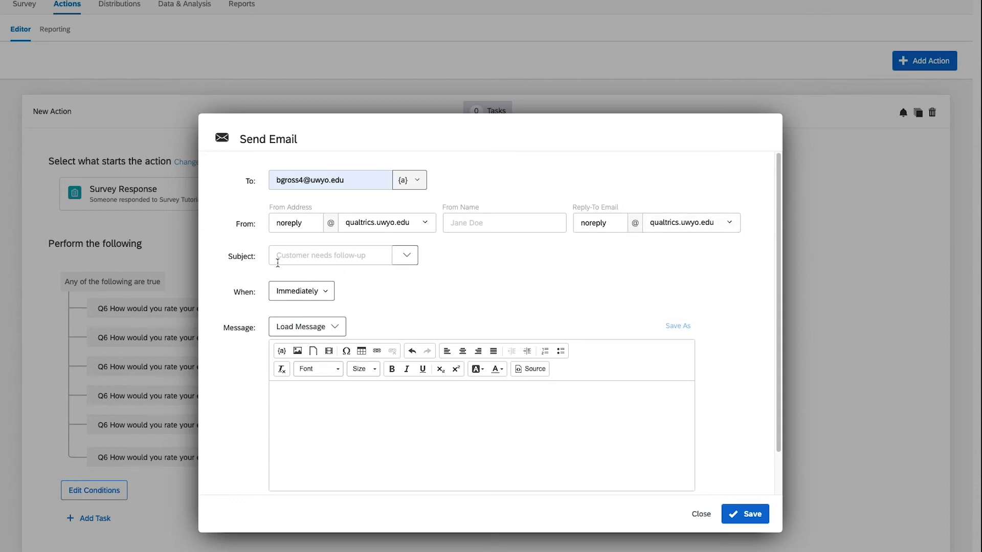
# Set the email's subject to "Not Satisfied"
pyautogui.click(315, 255)
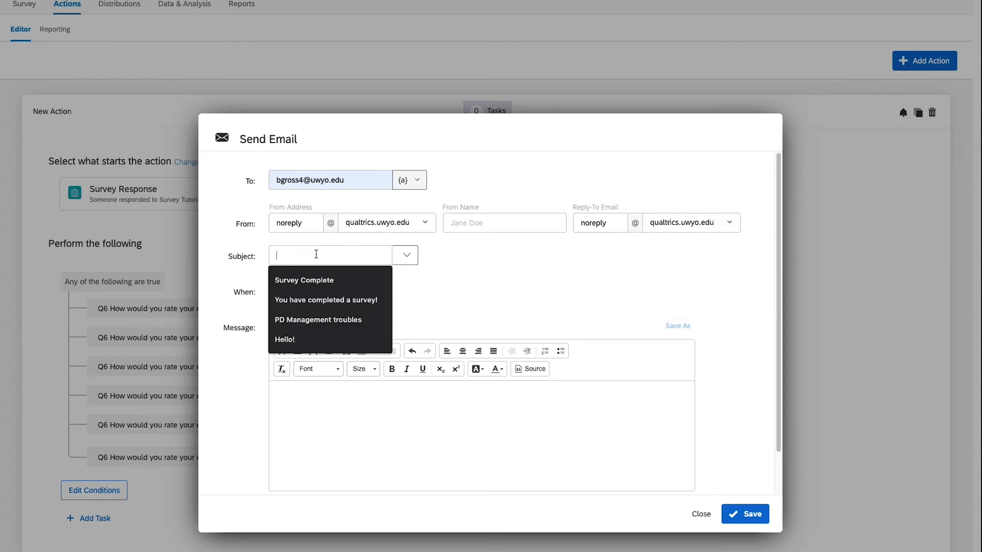
pyautogui.write('Not ')
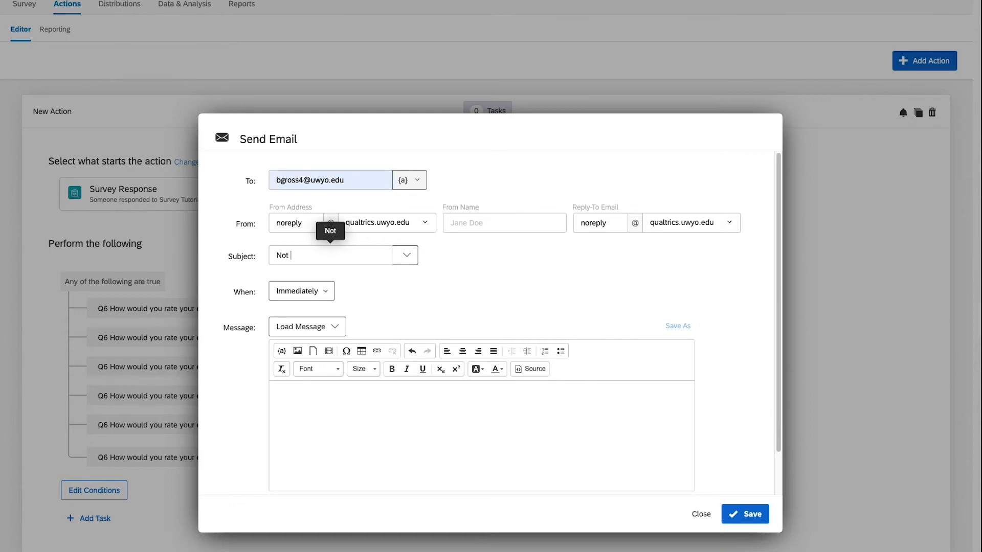
pyautogui.write('Satisfied')
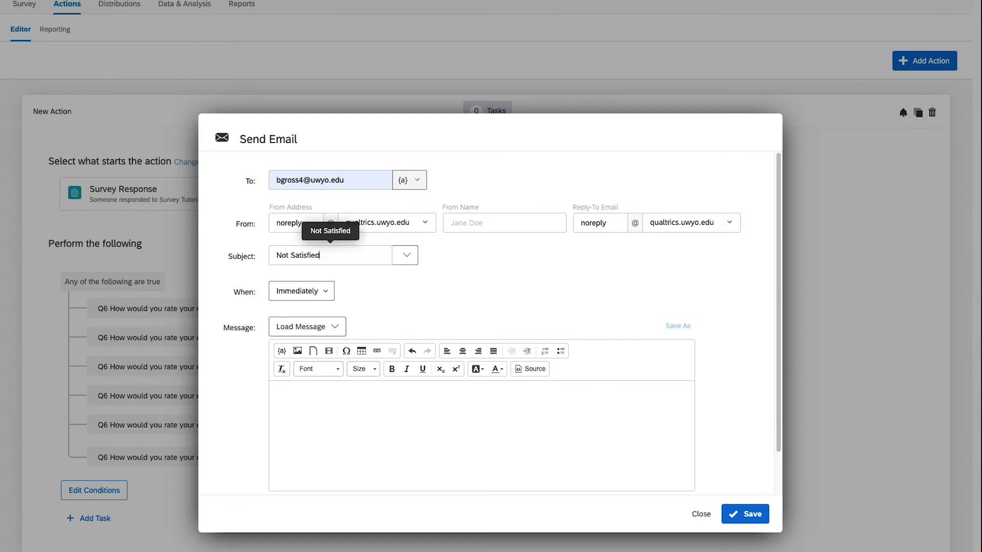
pyautogui.click(385, 292)
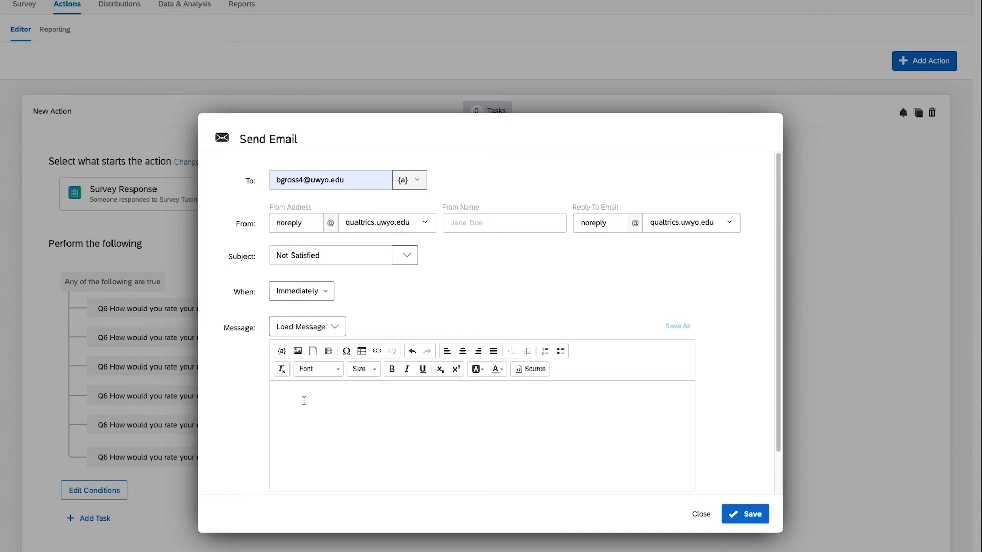
# Insert piped text for Q3's First Name and Last Name at the start of the email message
pyautogui.click(282, 351)
pyautogui.moveTo(309, 384)
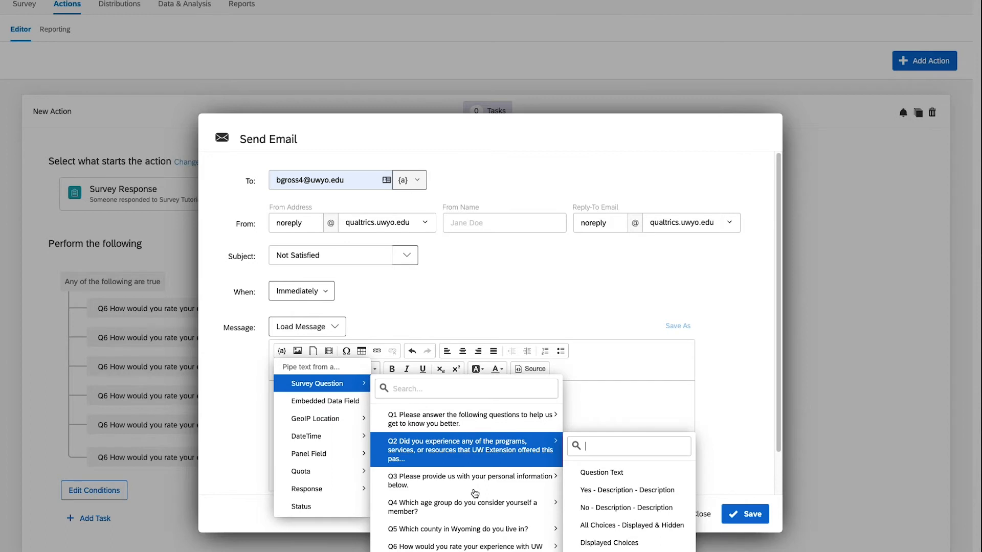
pyautogui.moveTo(444, 486)
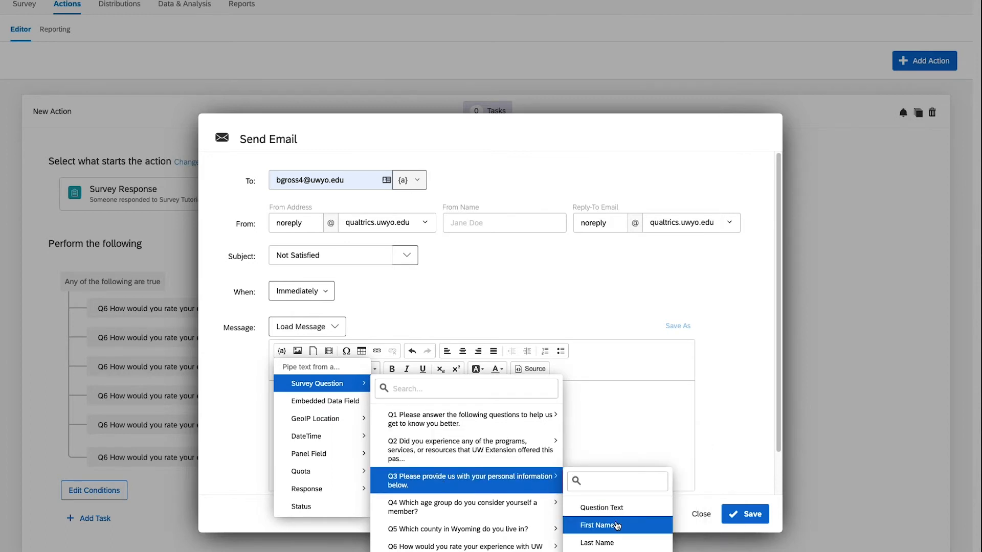
pyautogui.click(617, 526)
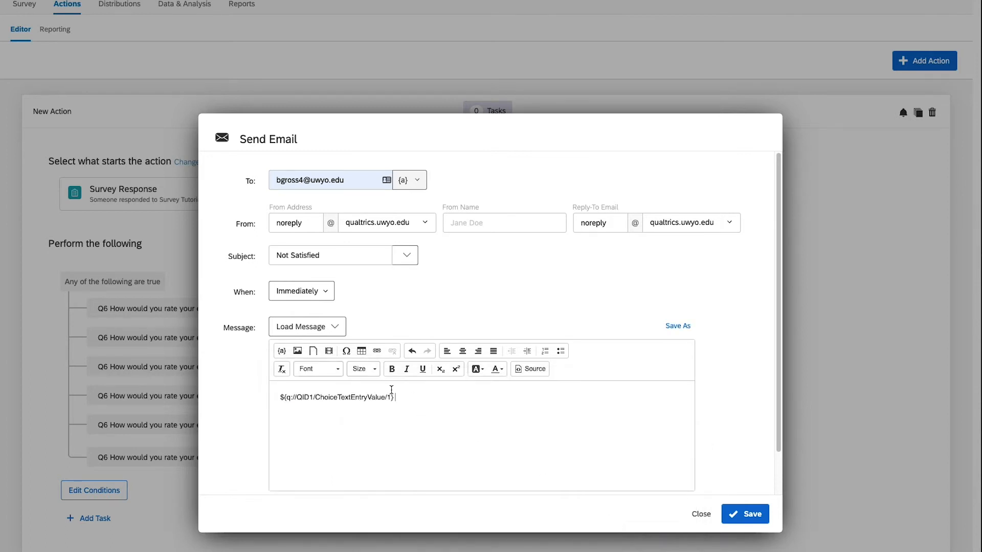
pyautogui.click(281, 351)
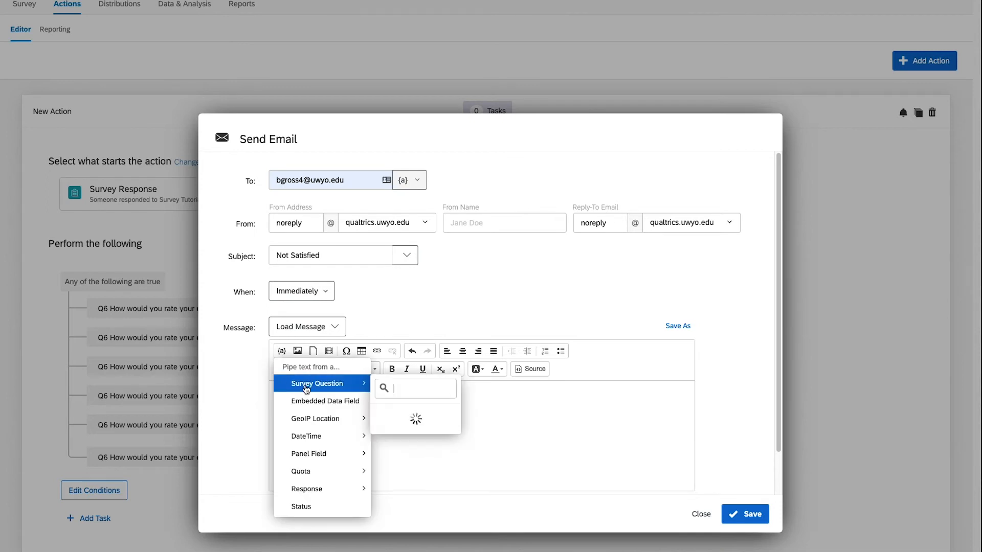
pyautogui.moveTo(458, 484)
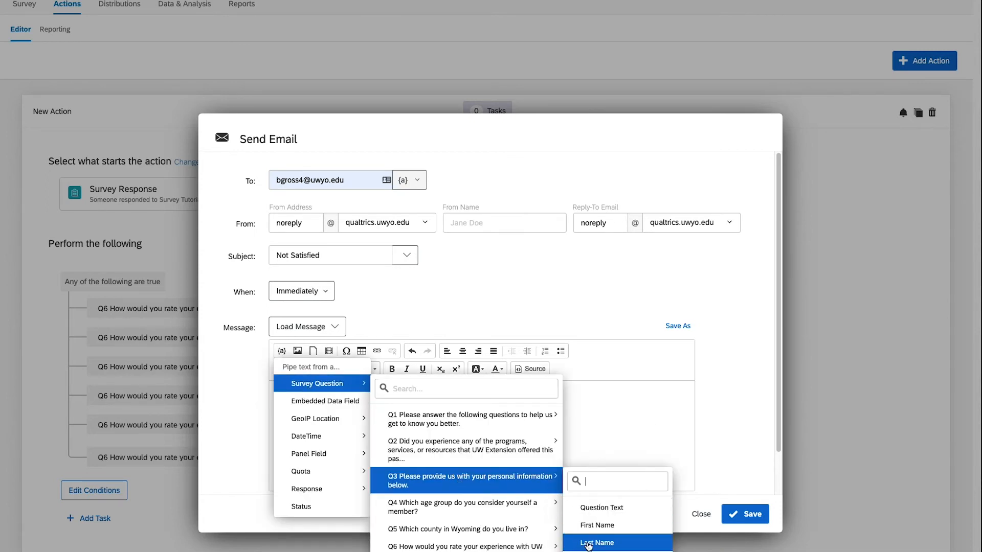
pyautogui.click(587, 543)
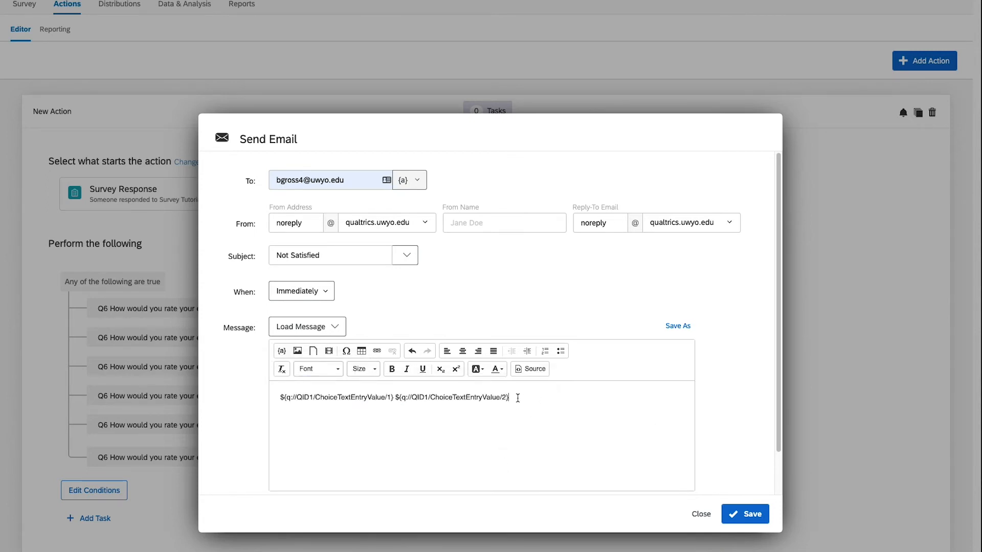
# Continue the message after the piped names with "responded they are not satisfied with our services. Please reach out to them to fix the problem."
pyautogui.write('re')
pyautogui.write('sponded they are ')
pyautogui.write('not satis')
pyautogui.write('fied with ')
pyautogui.write('our')
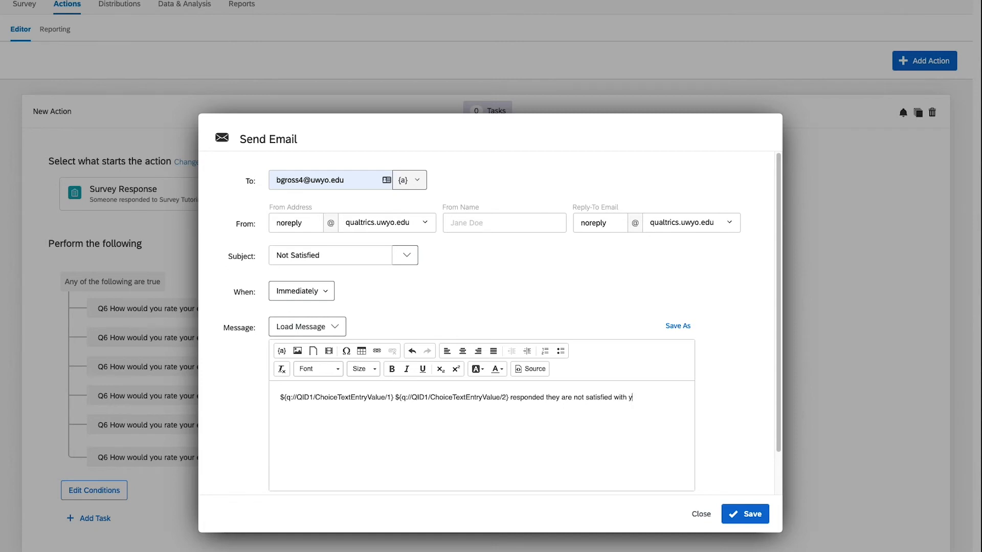
pyautogui.write(' srvi')
pyautogui.write('ervices. ')
pyautogui.write('Please respond')
pyautogui.press('BackSpace')
pyautogui.press('BackSpace')
pyautogui.press('BackSpace')
pyautogui.press('BackSpace')
pyautogui.press('BackSpace')
pyautogui.write('ach out to them to')
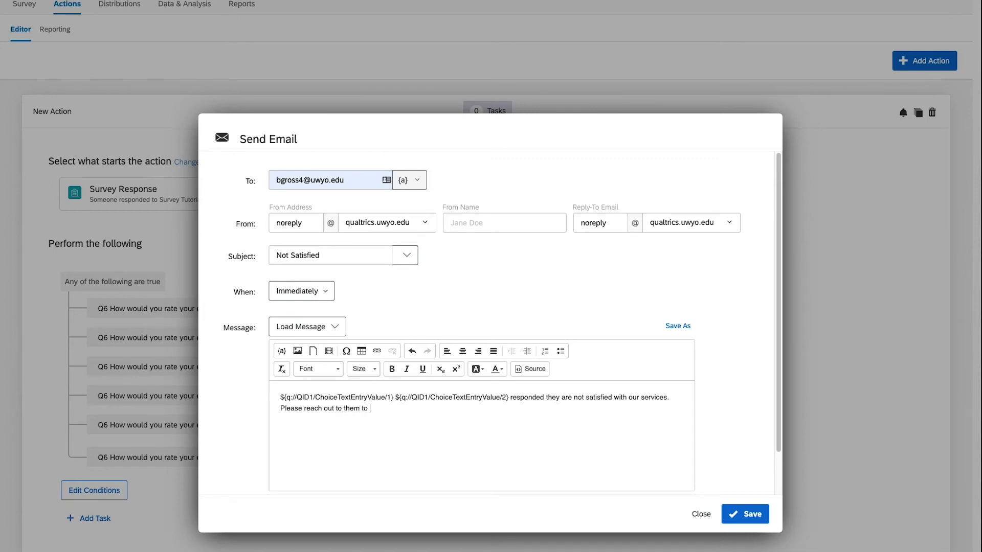
pyautogui.write(' fix the problem.')
# Insert Q3's Email Address as piped text below the message paragraph and save the email task
pyautogui.click(285, 352)
pyautogui.moveTo(317, 384)
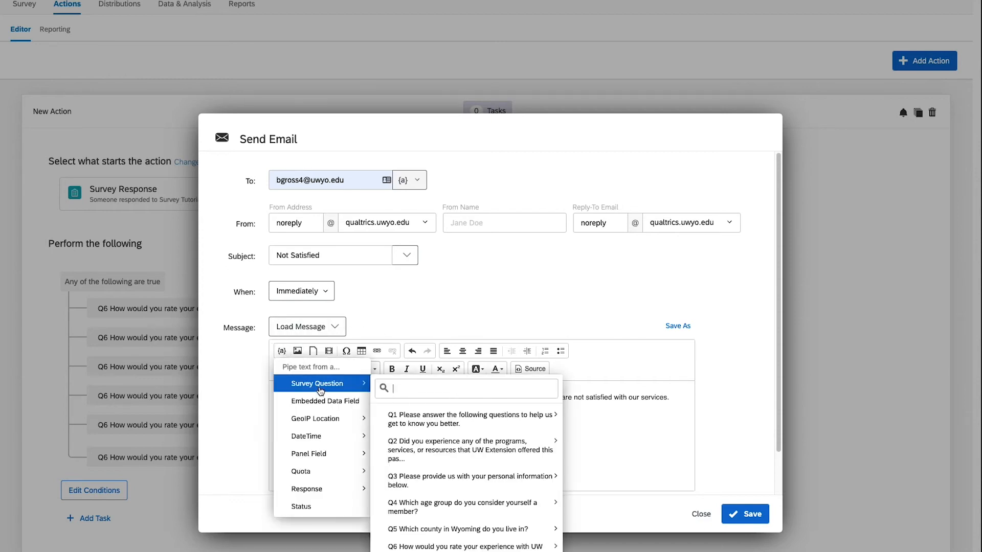
pyautogui.moveTo(488, 483)
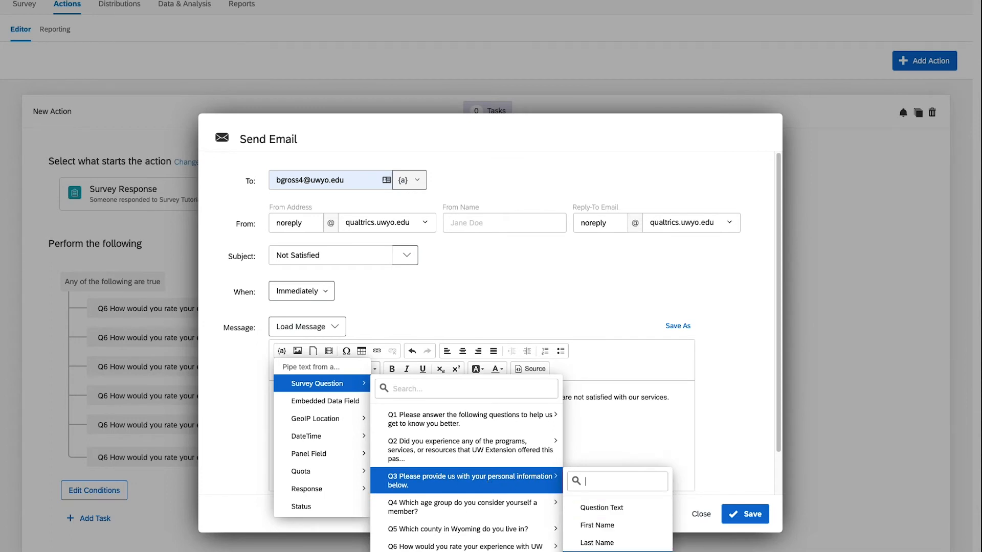
pyautogui.click(581, 532)
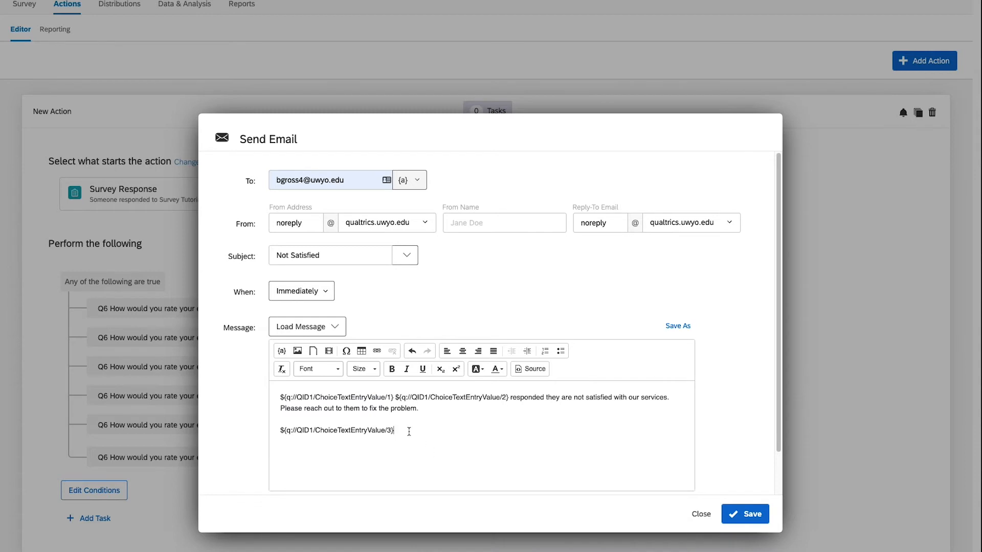
pyautogui.press('Return')
pyautogui.click(740, 512)
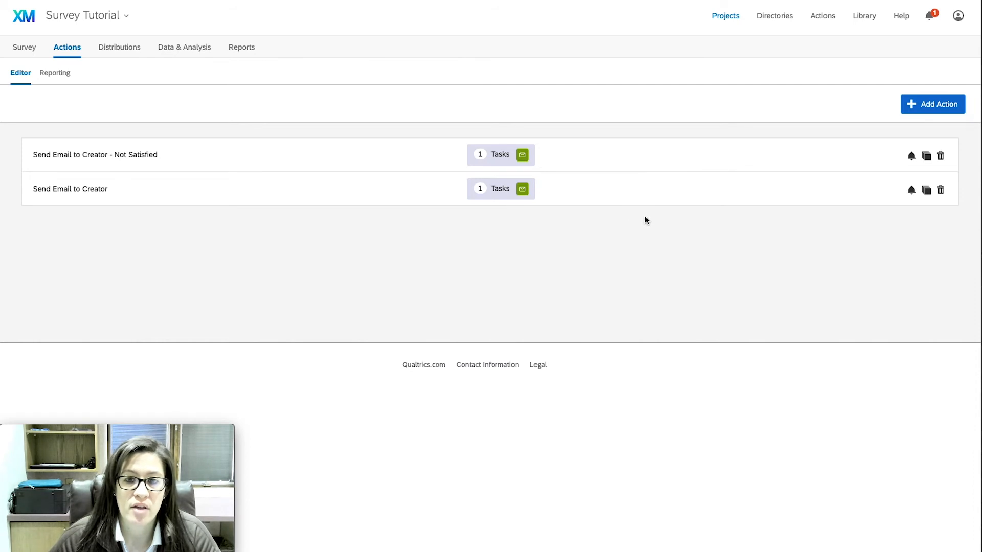
# Create another event-based action that starts on a Survey Response, looking for Response created
pyautogui.click(928, 109)
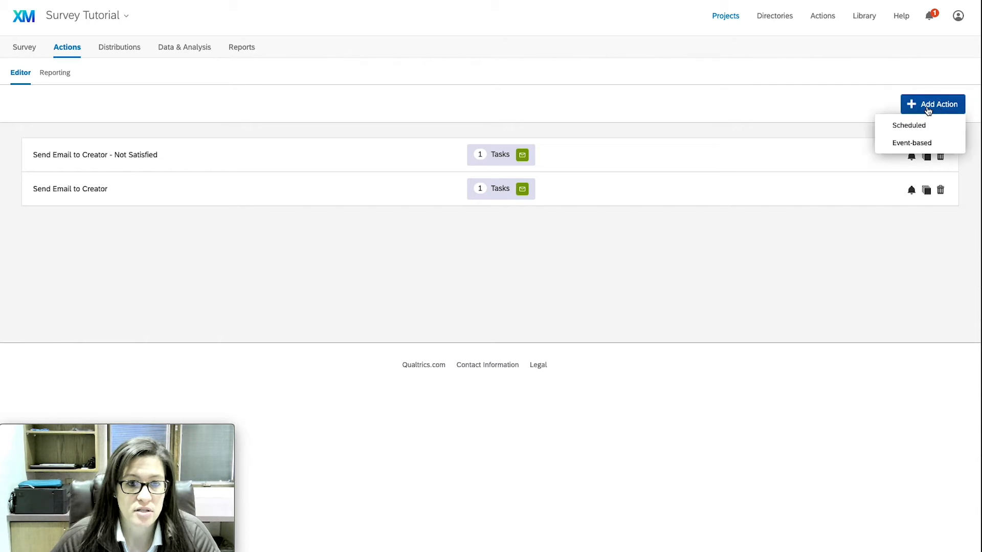
pyautogui.click(930, 146)
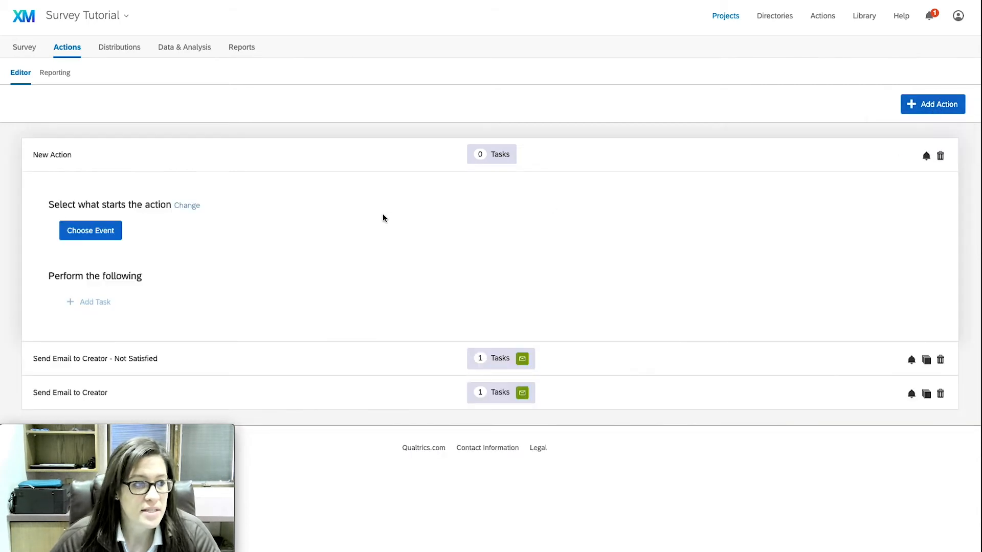
pyautogui.click(101, 232)
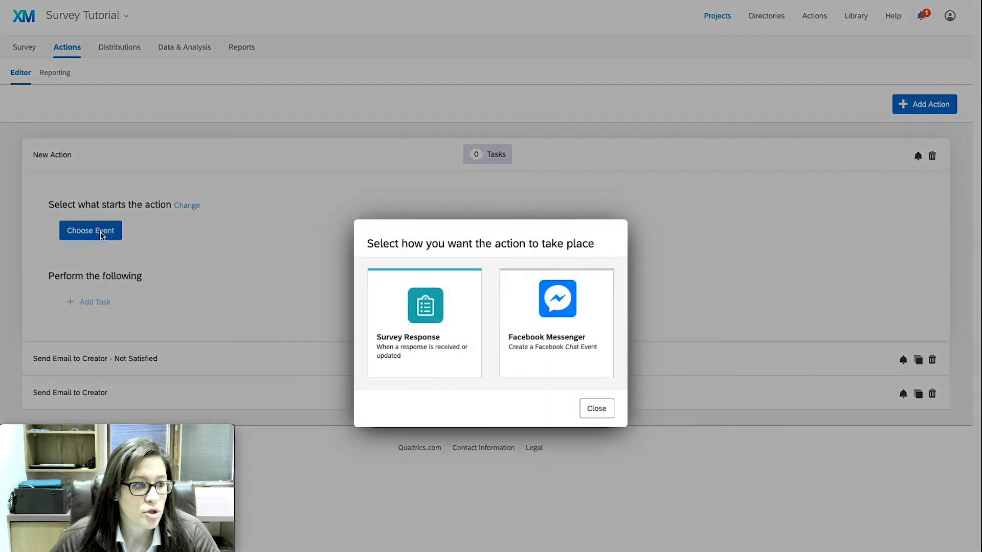
pyautogui.click(420, 358)
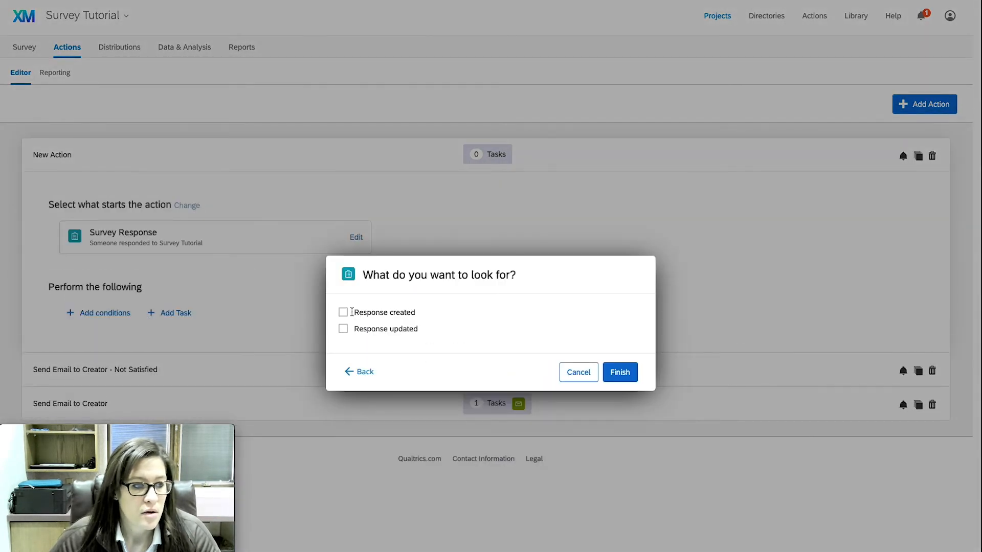
pyautogui.click(347, 313)
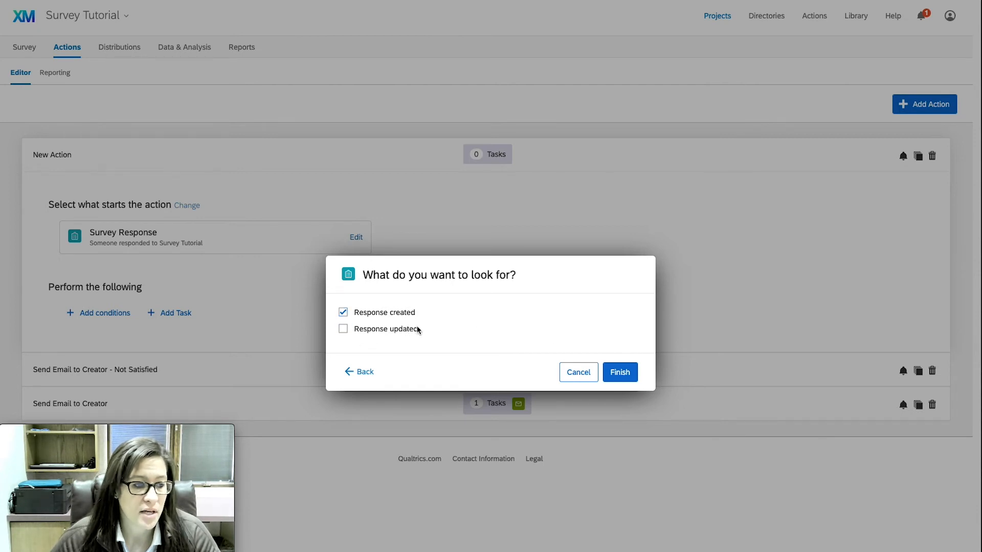
pyautogui.click(627, 374)
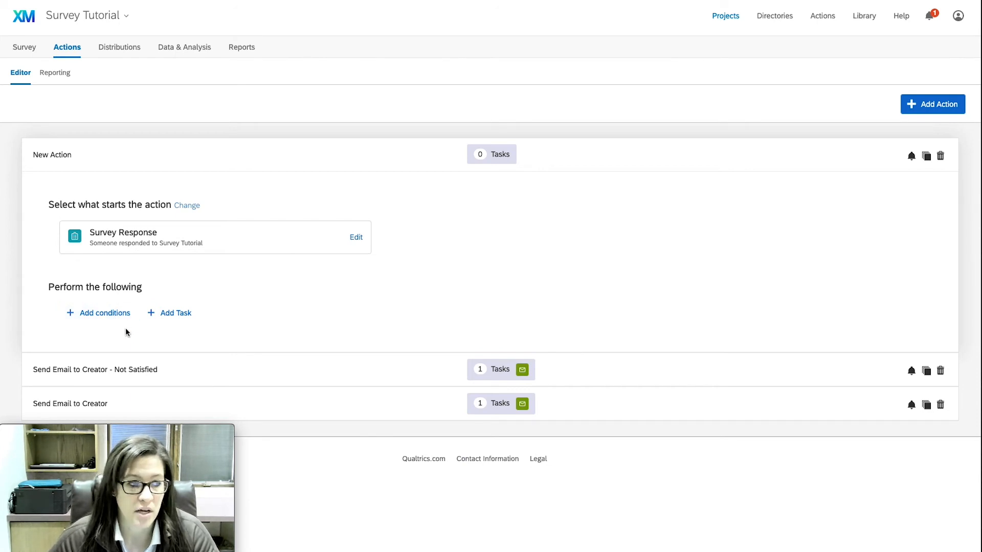
# Add an email task to the new action, with Q3's Email Address piped in as the recipient
pyautogui.click(173, 320)
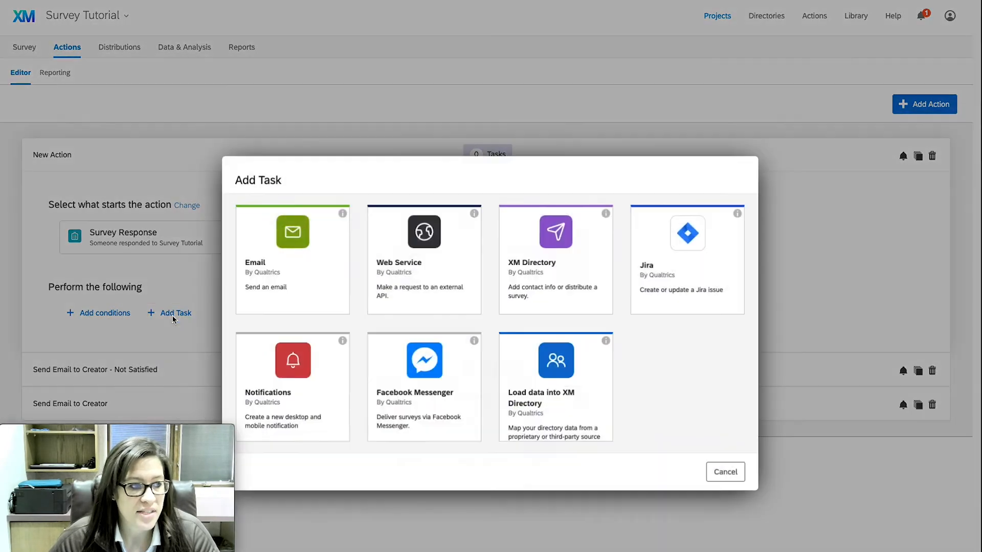
pyautogui.click(315, 280)
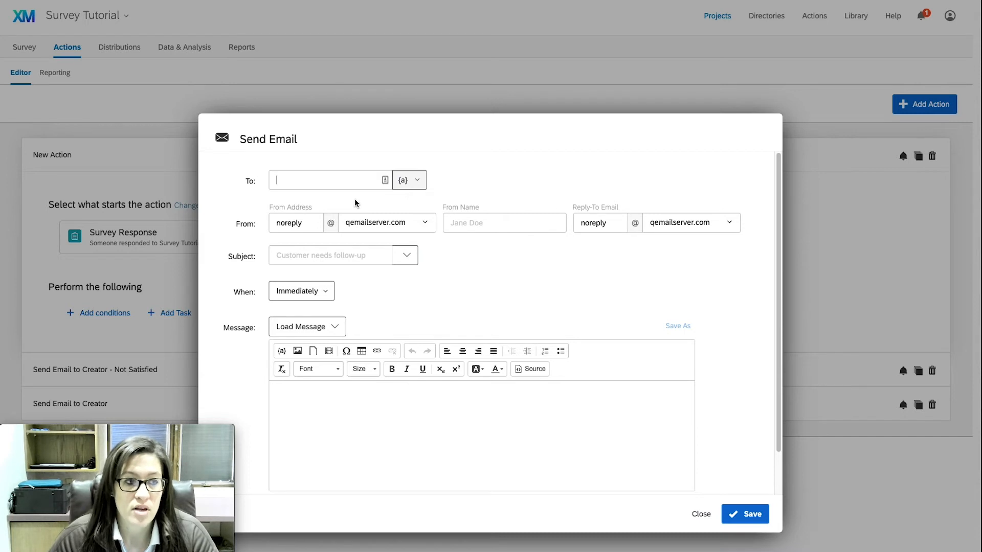
pyautogui.click(413, 184)
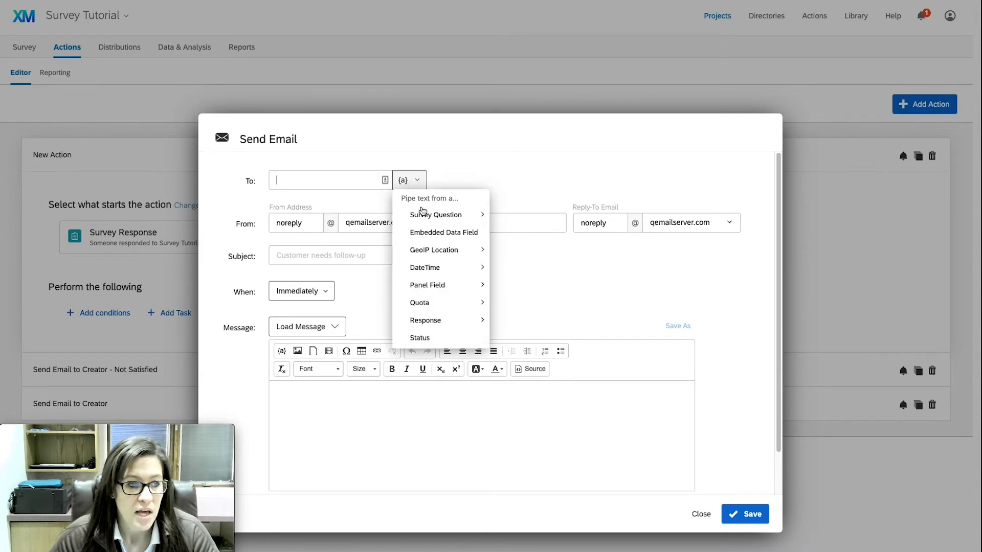
pyautogui.moveTo(425, 218)
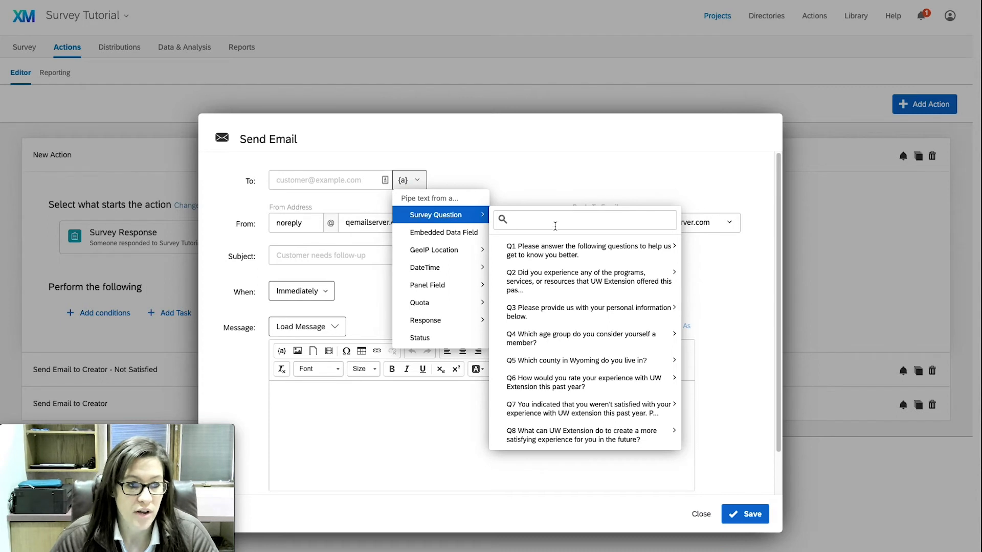
pyautogui.moveTo(588, 312)
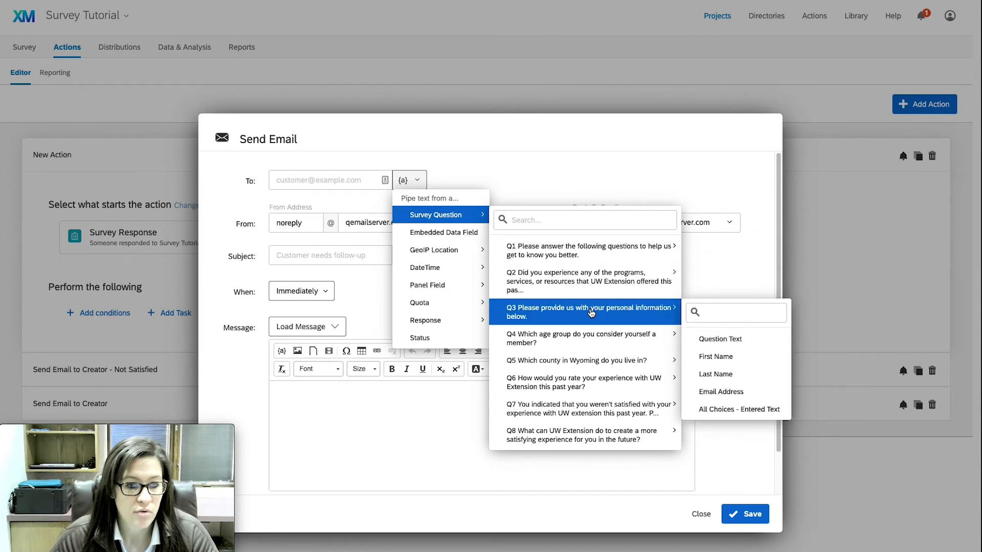
pyautogui.click(745, 392)
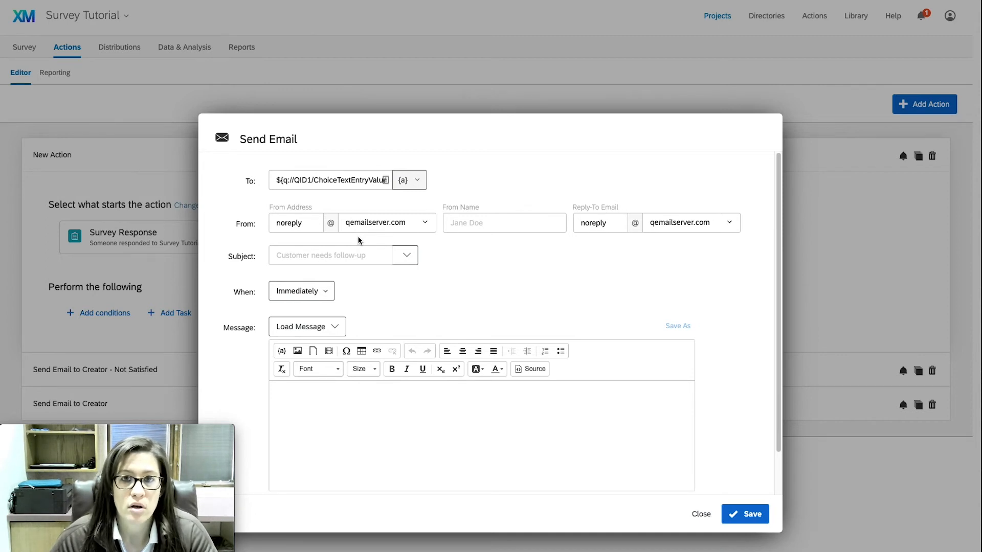
# Set both the From Address and Reply-To Email domains to qualtrics.uwyo.edu
pyautogui.click(383, 226)
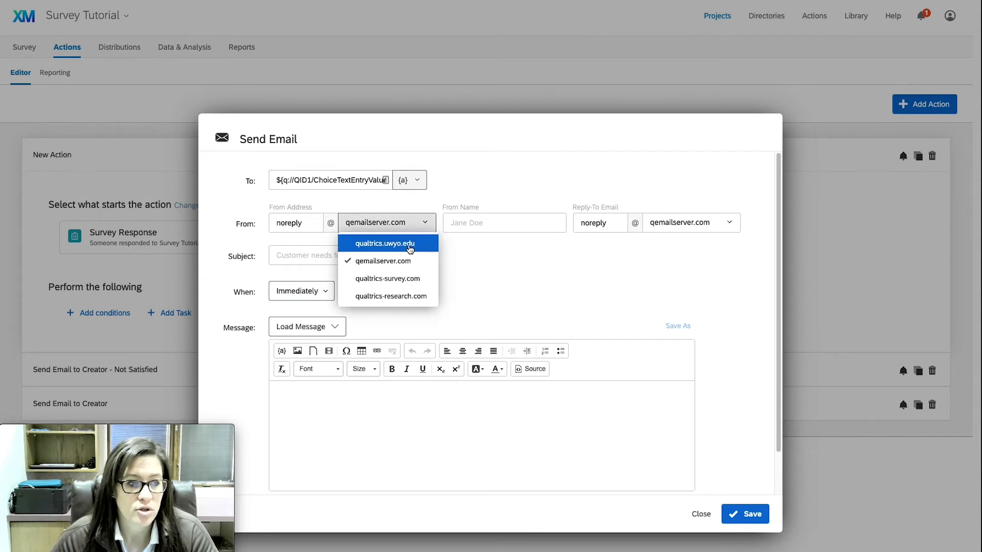
pyautogui.click(411, 245)
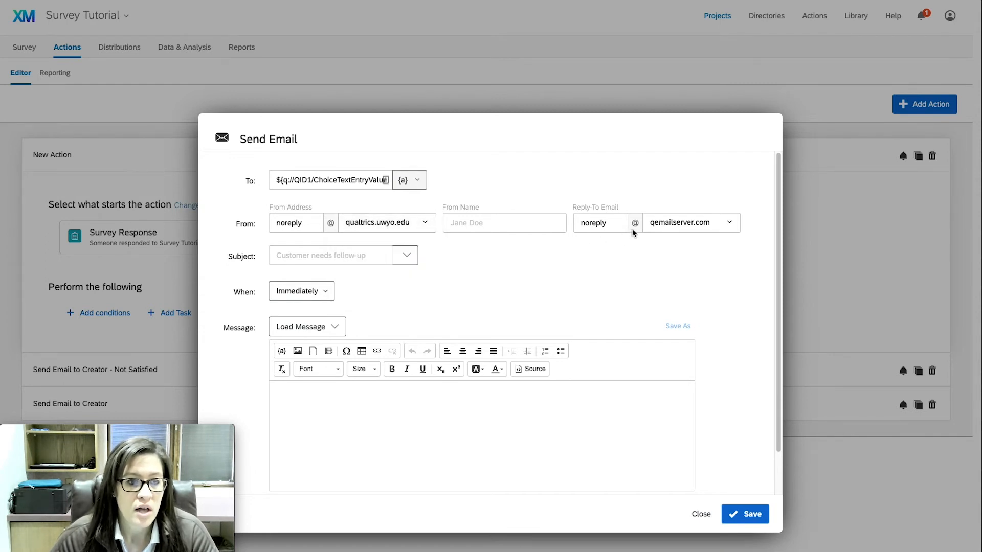
pyautogui.click(684, 224)
pyautogui.click(686, 245)
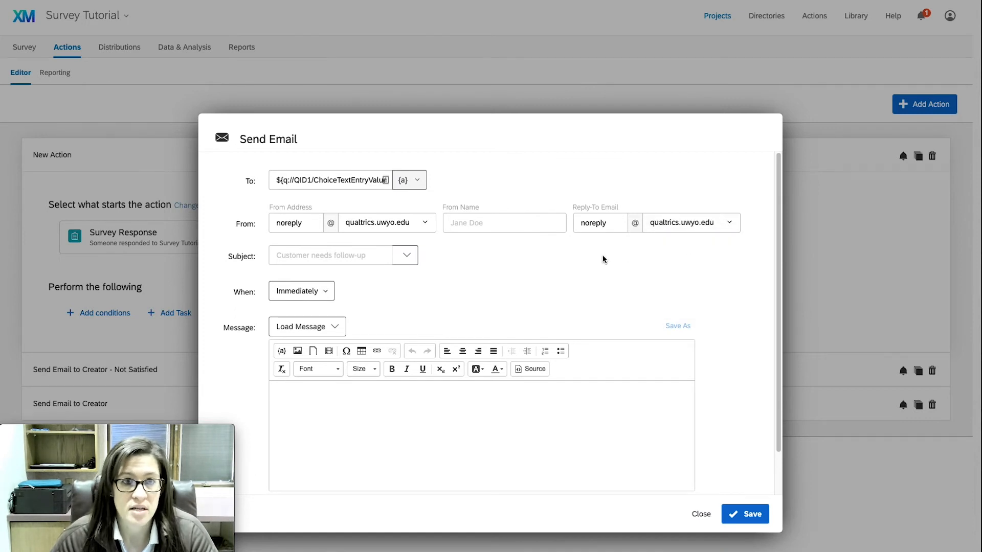
# Set the From Name to UW Extension and the email subject to "You have completed a survey!"
pyautogui.click(495, 222)
pyautogui.write('UW Extension')
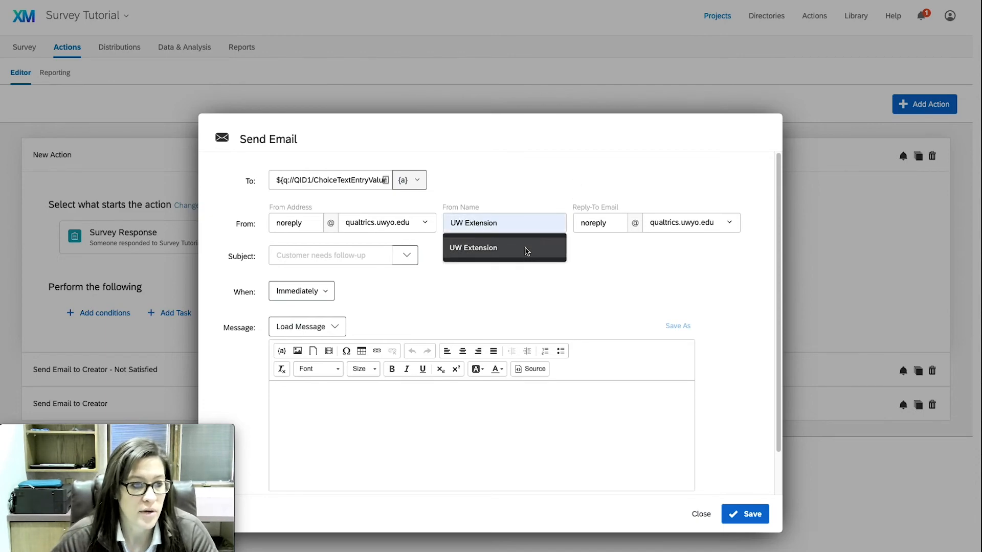
pyautogui.click(525, 248)
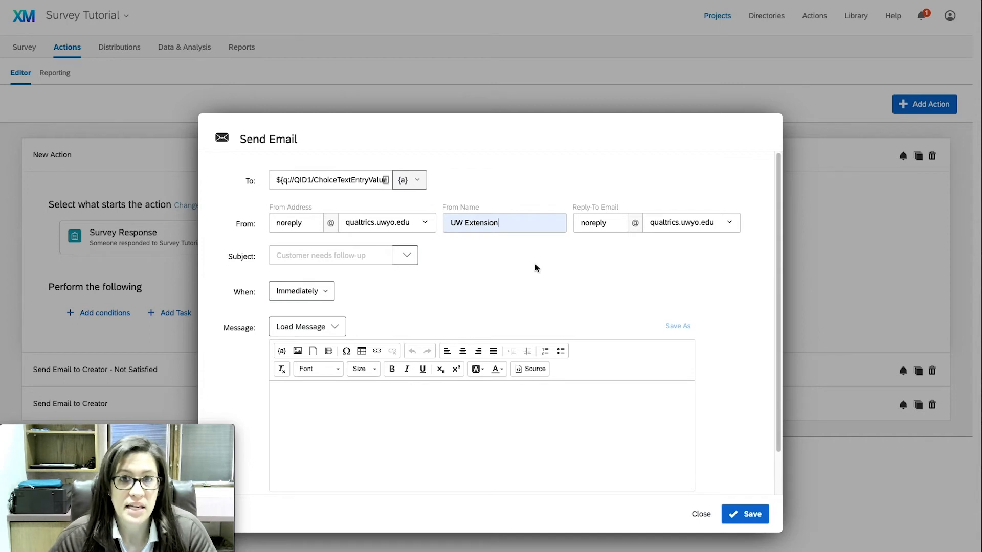
pyautogui.click(301, 257)
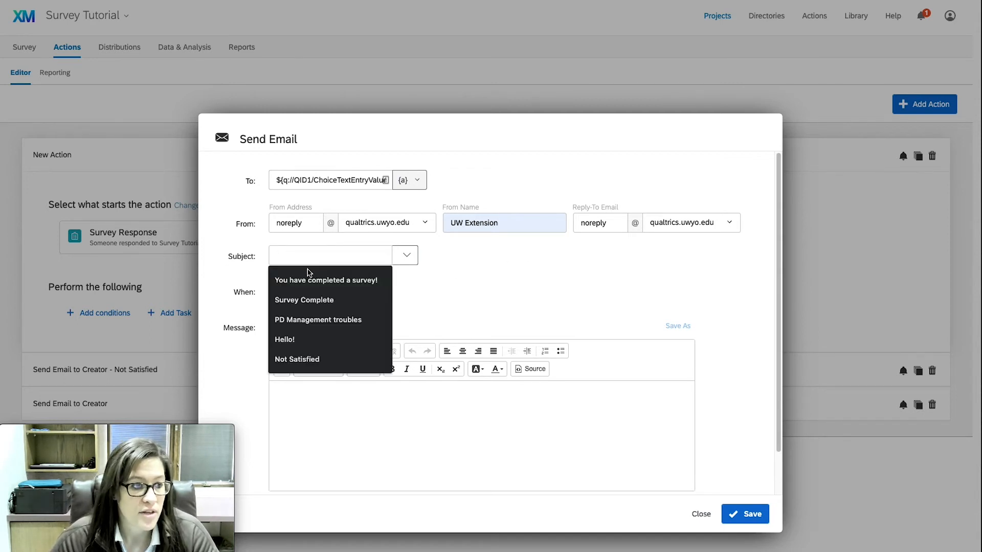
pyautogui.click(318, 282)
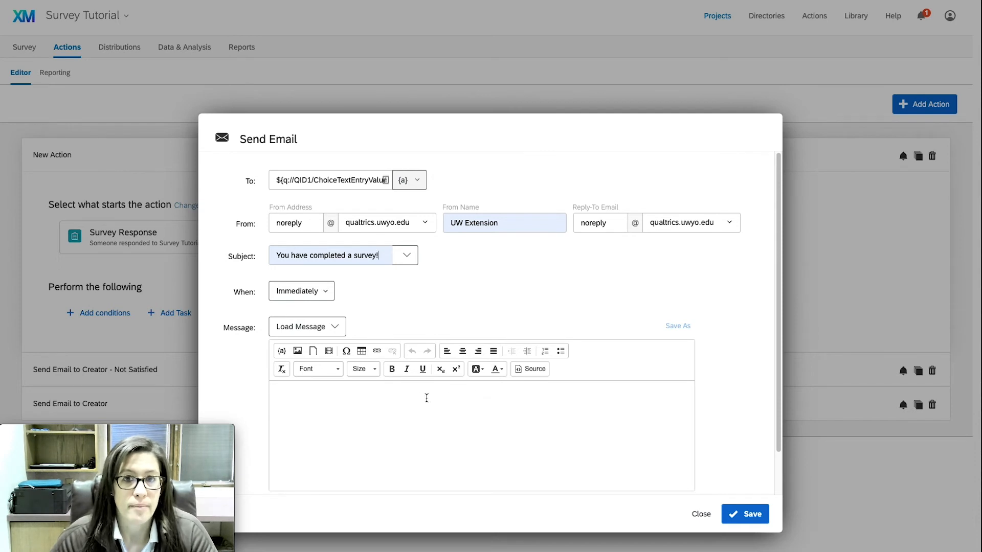
# Start the email message with "Thank you for completing this survey."
pyautogui.click(386, 401)
pyautogui.write('Thank you for ')
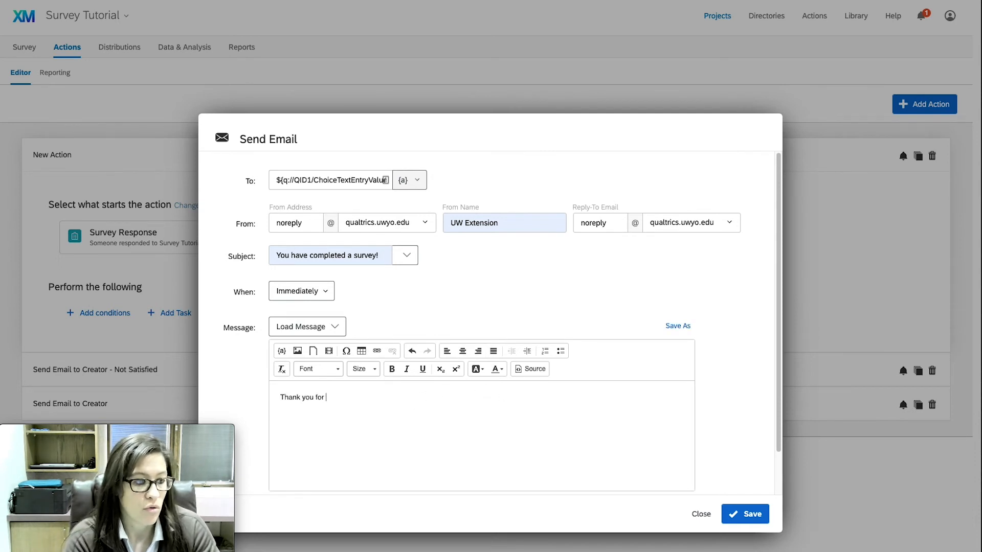
pyautogui.write('completing thissu')
pyautogui.press('BackSpace')
pyautogui.press('BackSpace')
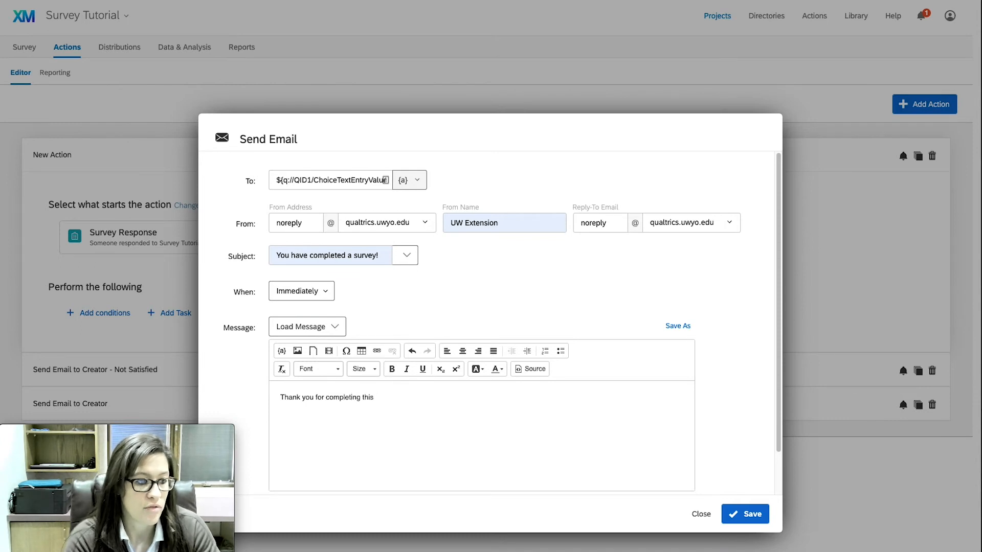
pyautogui.write('survey. Pleas')
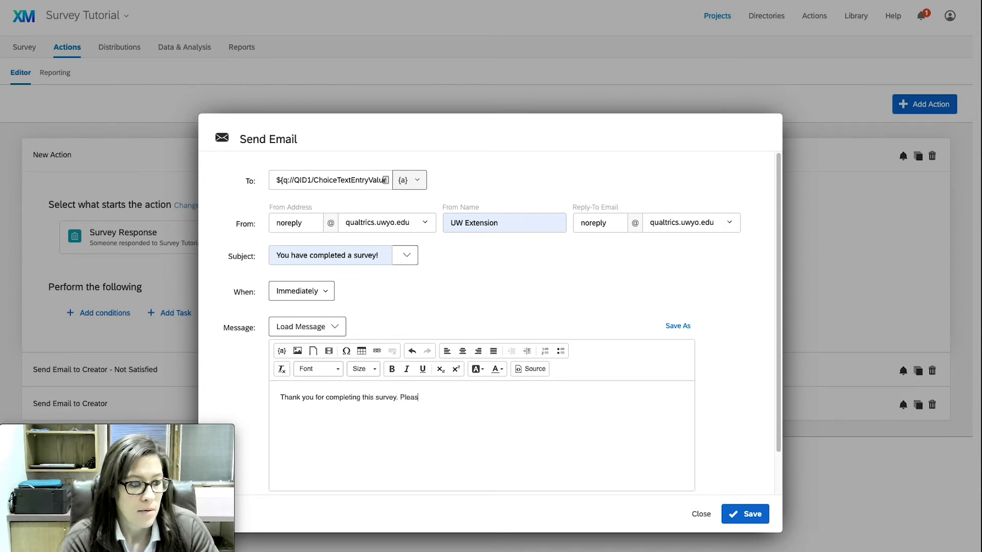
# Continue the message with "Please make sure to go to uwyo.edu/uwe to see what we are up to at UW Extension." and save the task
pyautogui.write('e make sure to go ')
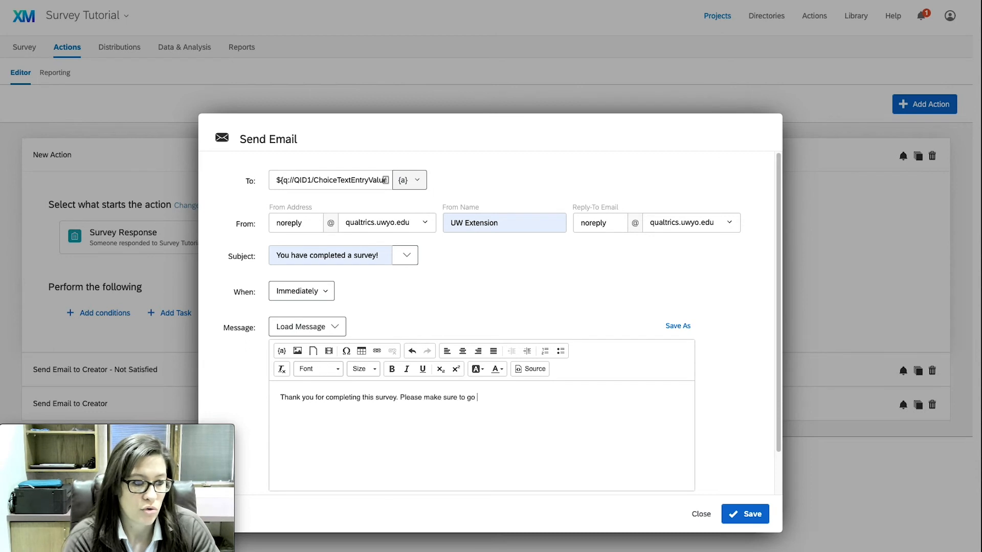
pyautogui.write('to uwyo.edu')
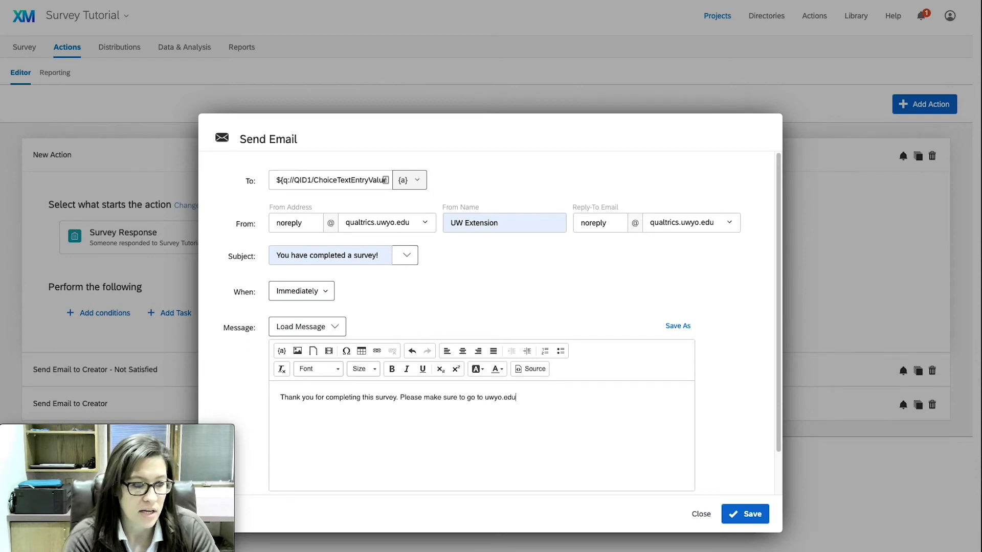
pyautogui.write('/uwe to ')
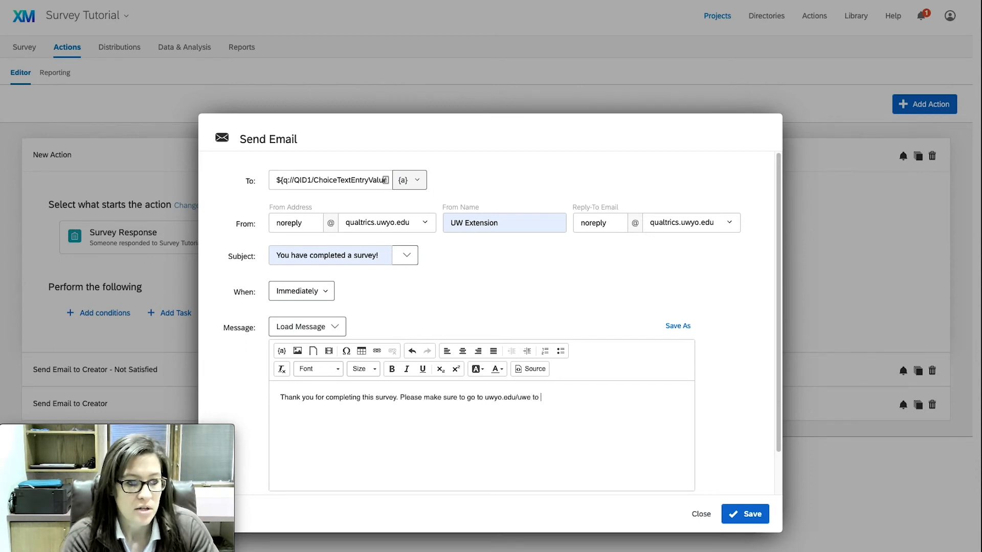
pyautogui.write('see what w')
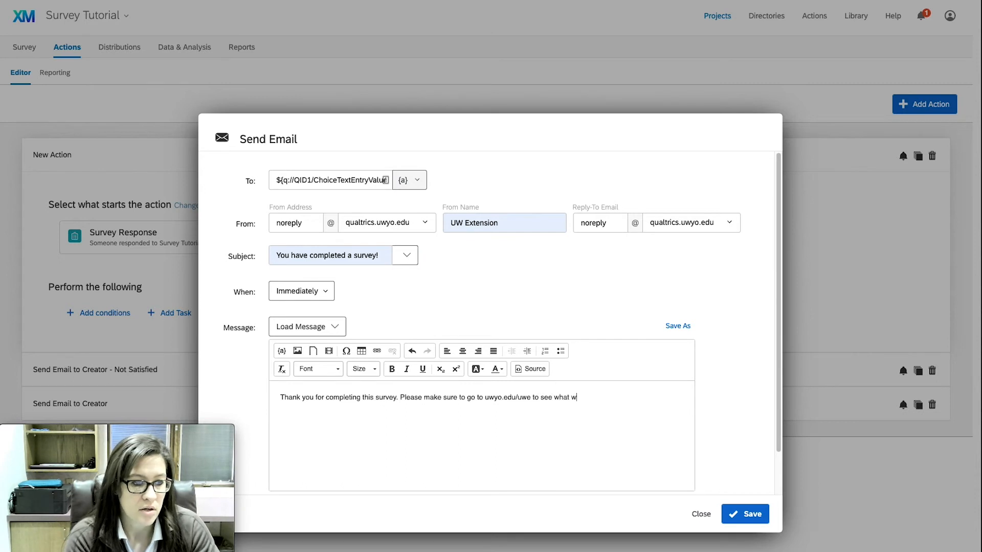
pyautogui.write('e are up to at ')
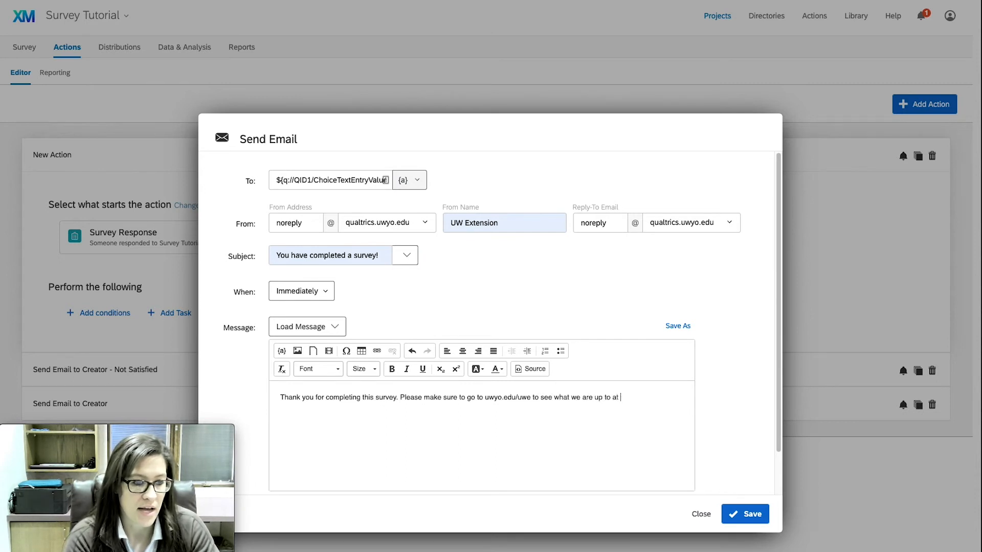
pyautogui.write('UW Extensi')
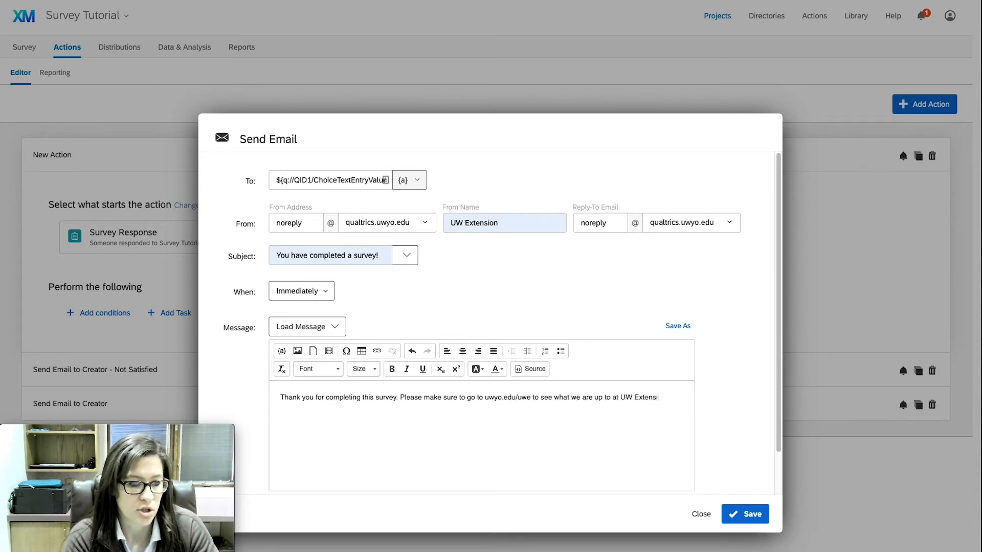
pyautogui.write('on.')
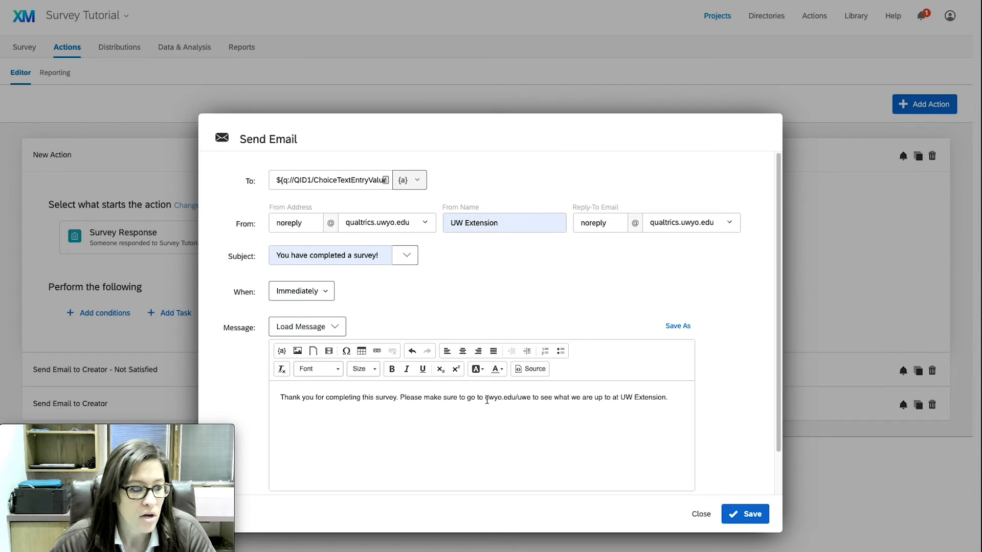
pyautogui.click(504, 448)
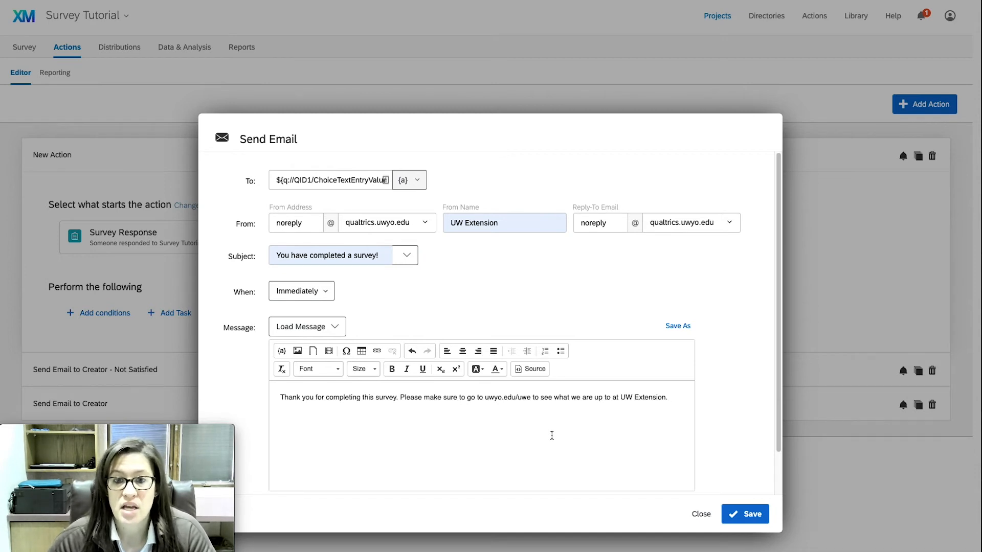
pyautogui.click(747, 514)
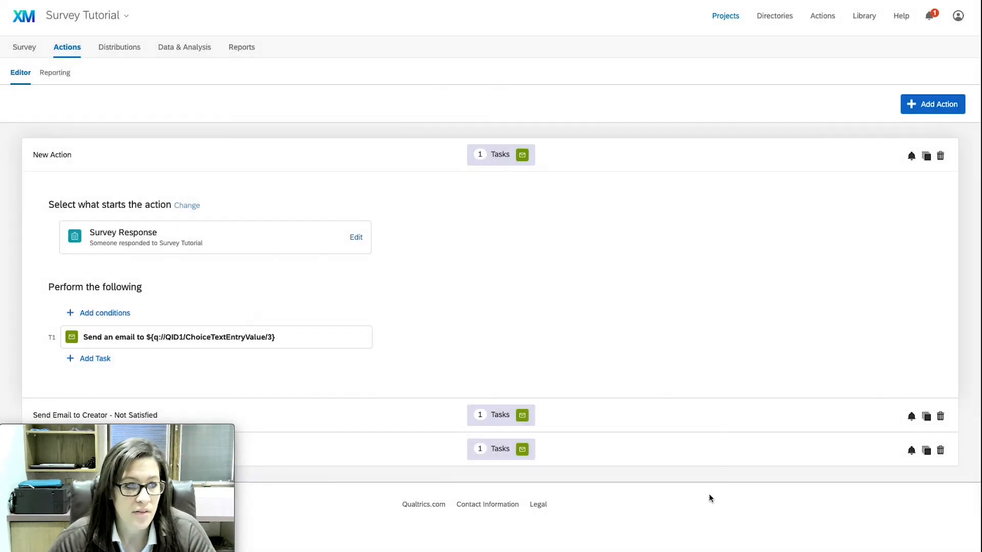
# Rename the new action as "Send Email to Respondent" and collapse its details
pyautogui.click(505, 162)
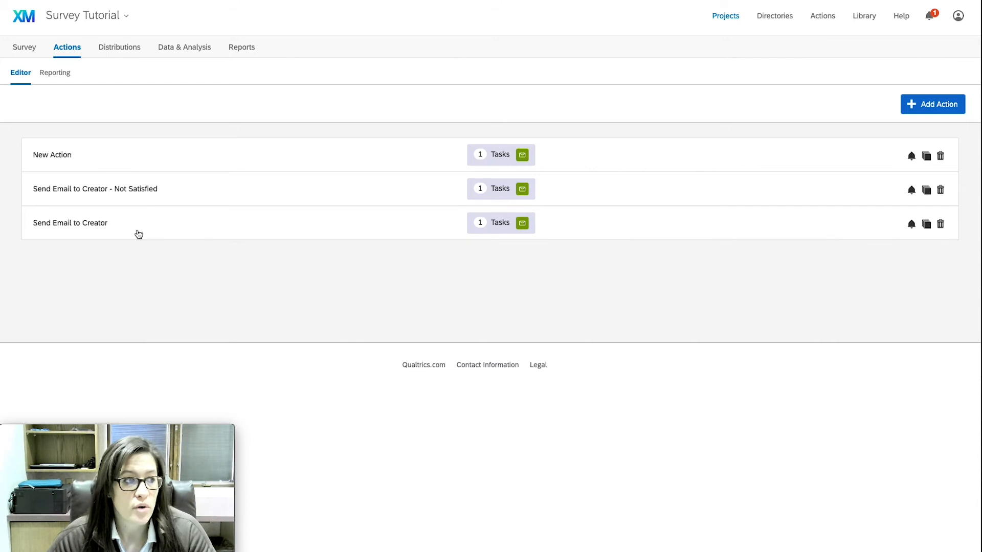
pyautogui.click(54, 157)
pyautogui.moveTo(72, 153); pyautogui.dragTo(29, 155)
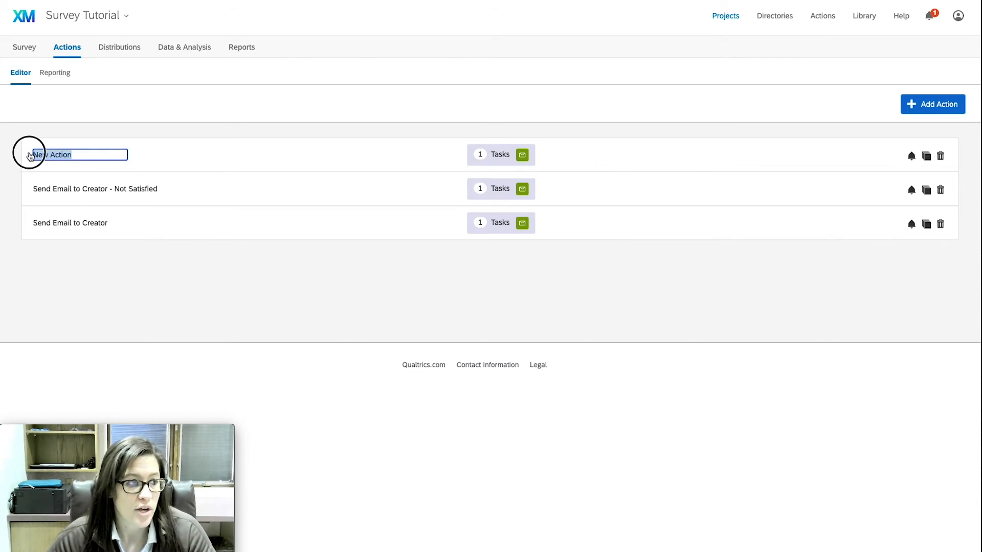
pyautogui.write('S')
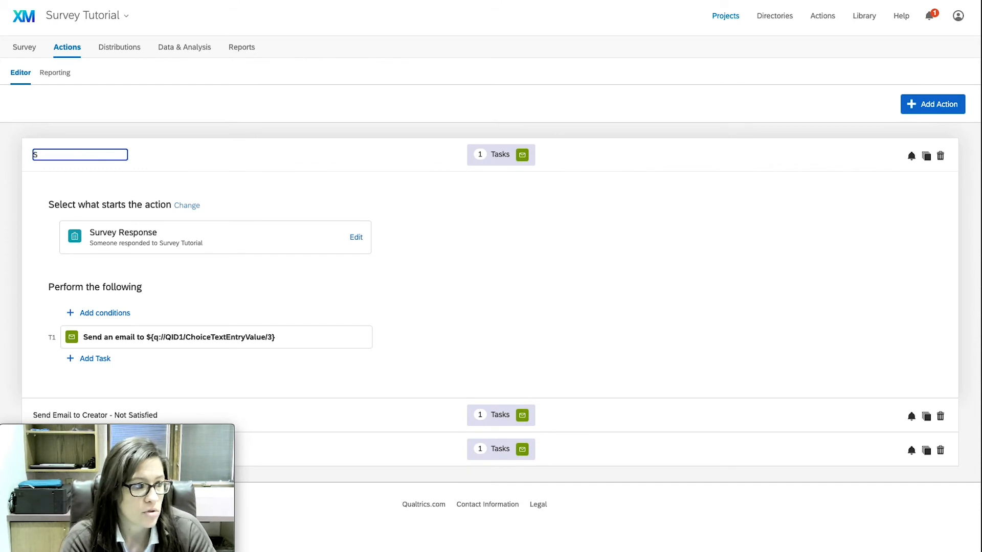
pyautogui.write('end Email to ')
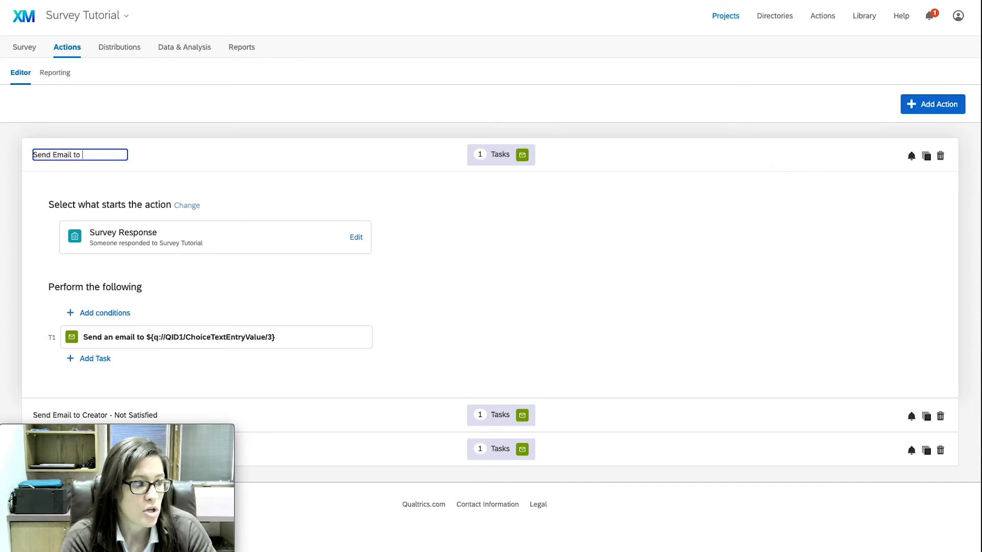
pyautogui.write('Respondent')
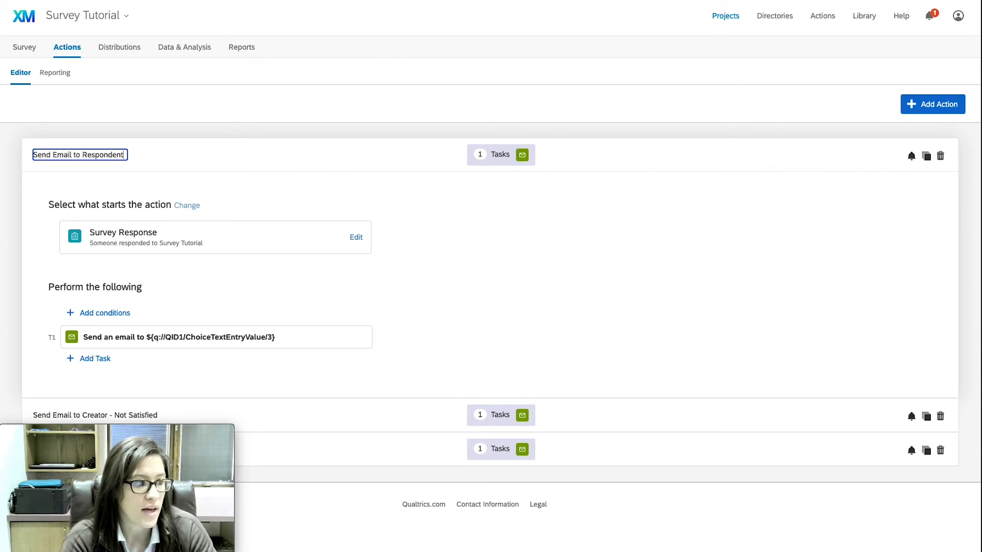
pyautogui.press('Return')
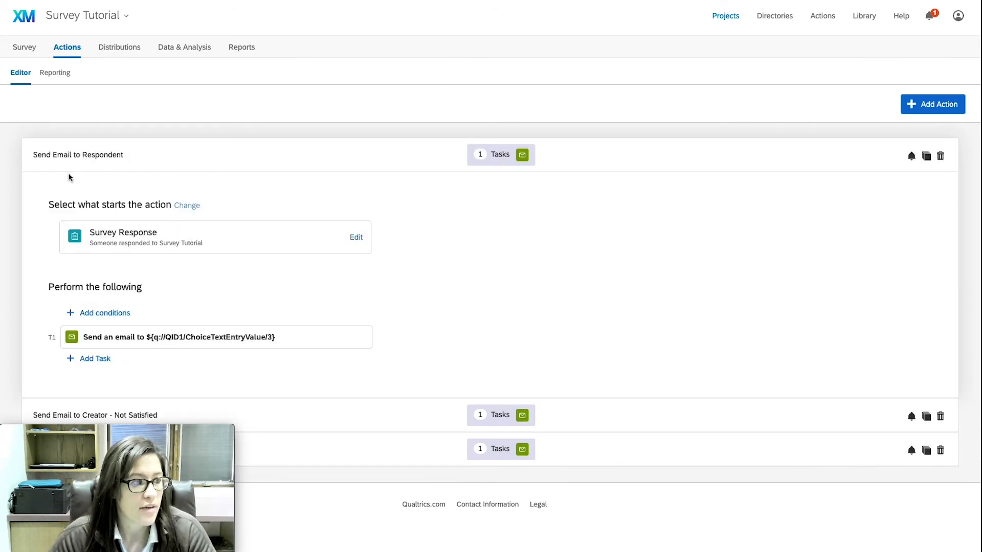
pyautogui.click(505, 160)
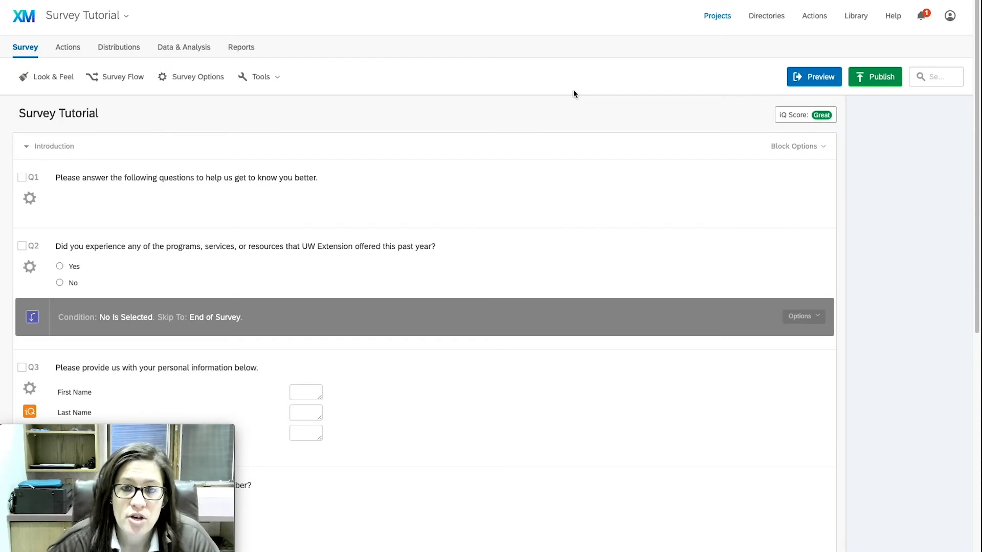
# Start a contact list trigger for the survey and save a new contact list named Survey Training in the personal library
pyautogui.click(260, 78)
pyautogui.moveTo(298, 174)
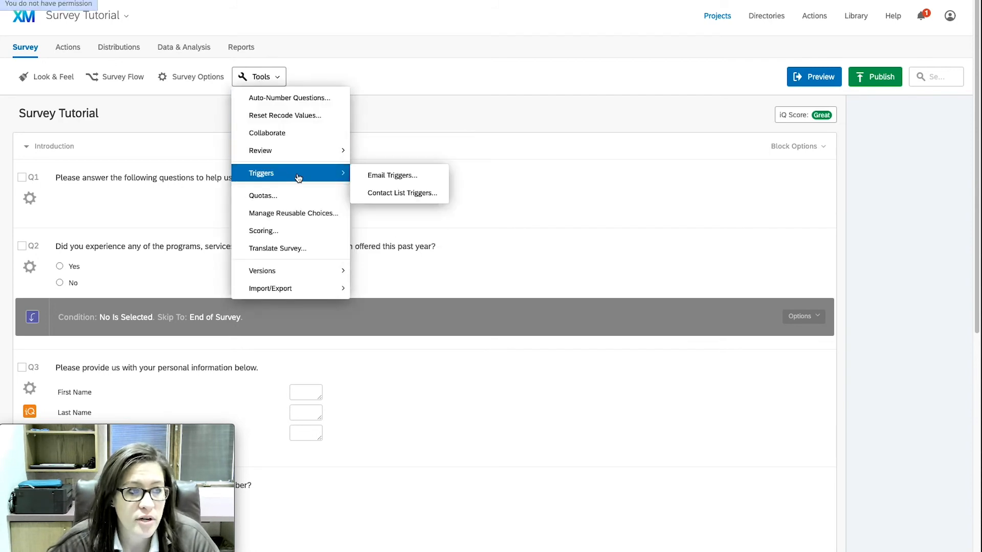
pyautogui.click(399, 195)
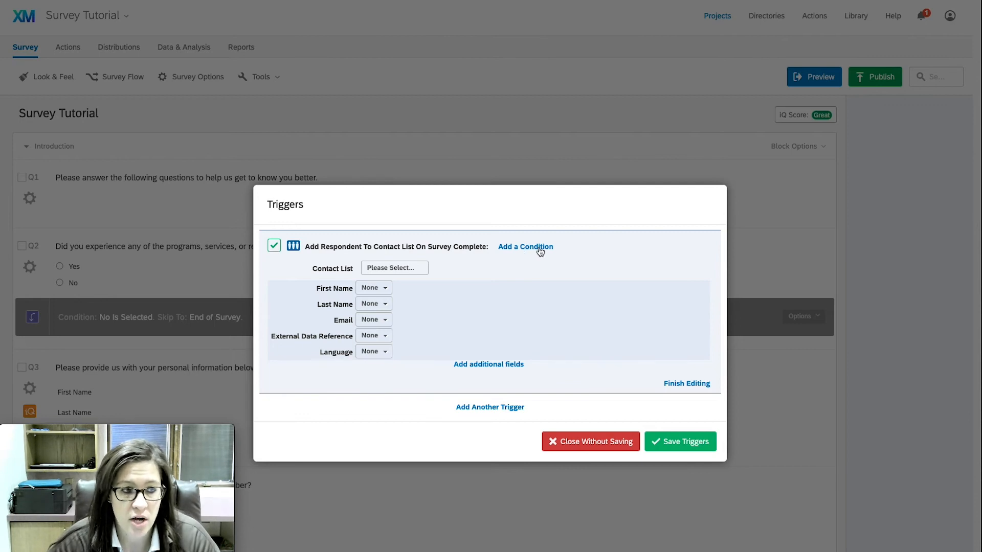
pyautogui.click(392, 268)
pyautogui.moveTo(405, 285)
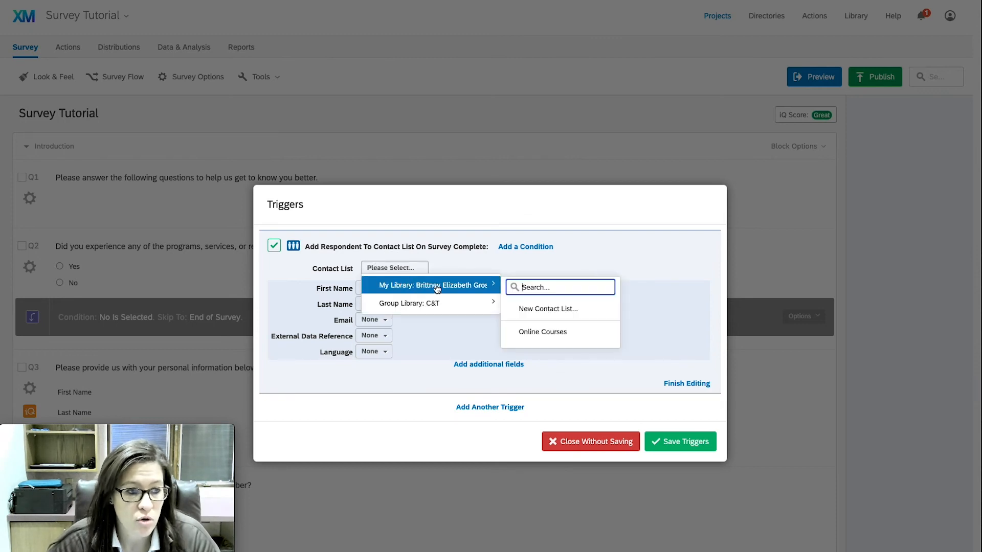
pyautogui.click(538, 309)
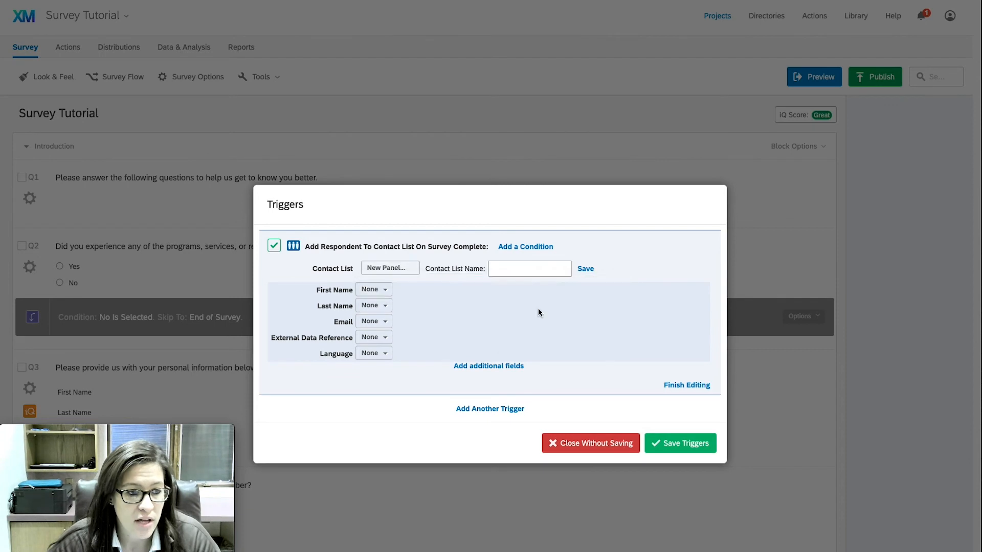
pyautogui.click(536, 269)
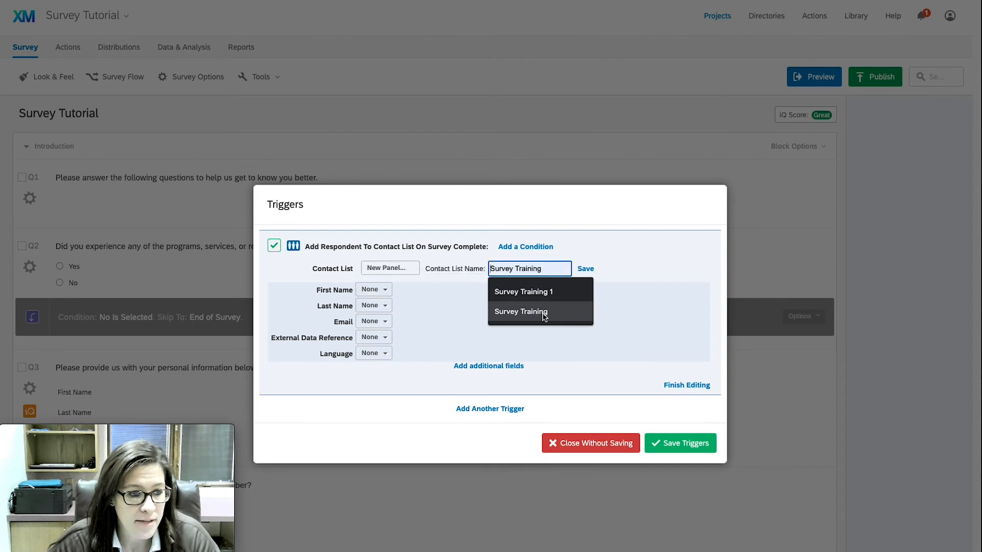
pyautogui.click(543, 312)
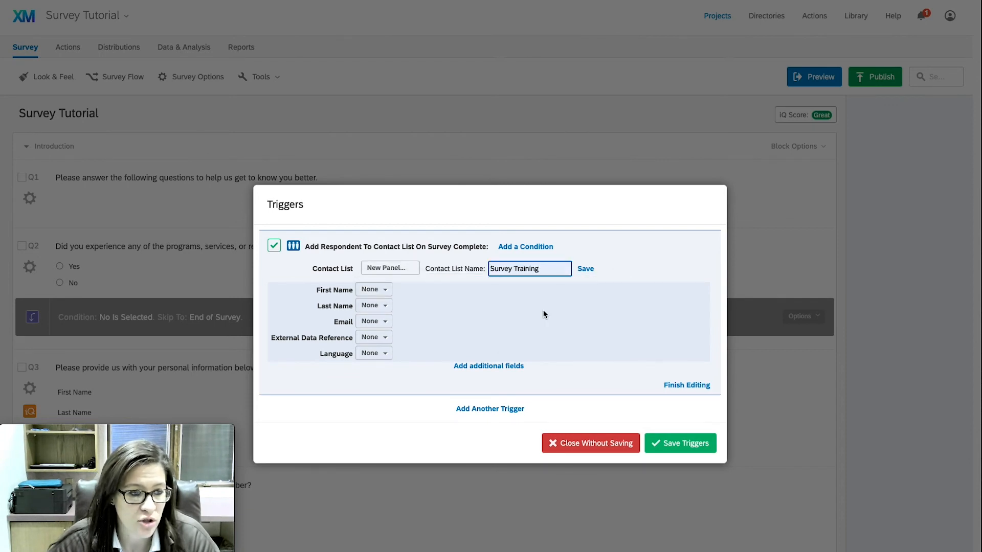
pyautogui.click(586, 271)
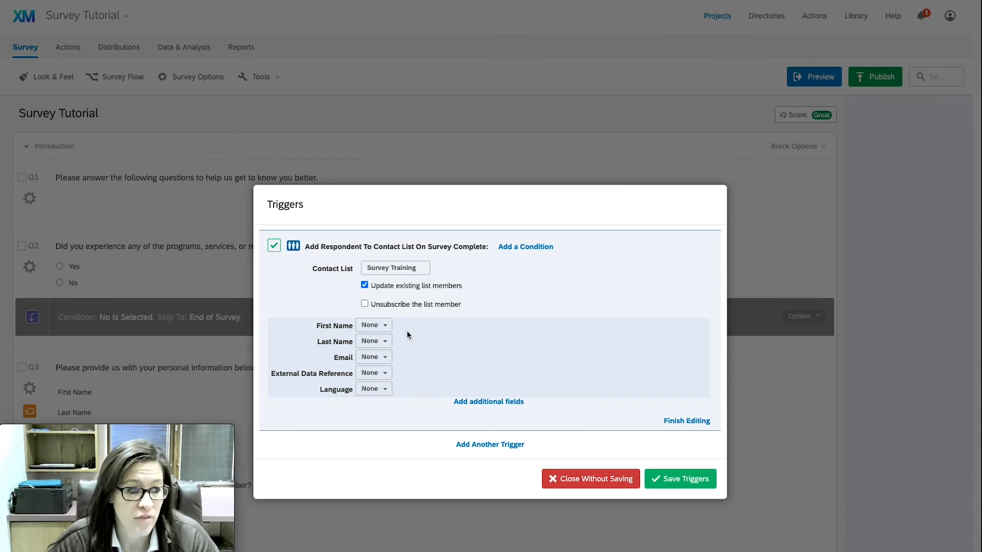
# Map the trigger's First Name field to the First Name choice of question Q3
pyautogui.click(381, 329)
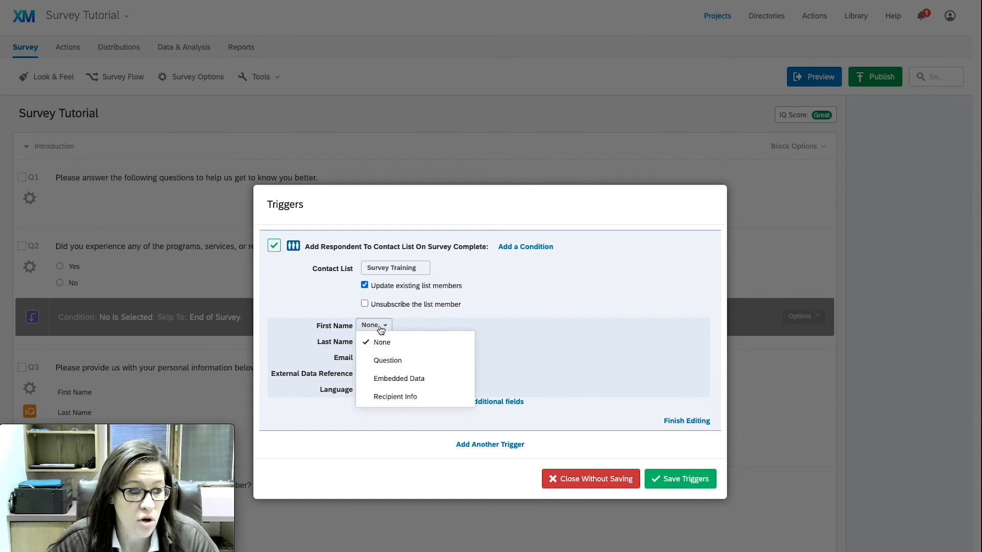
pyautogui.click(401, 362)
pyautogui.click(443, 327)
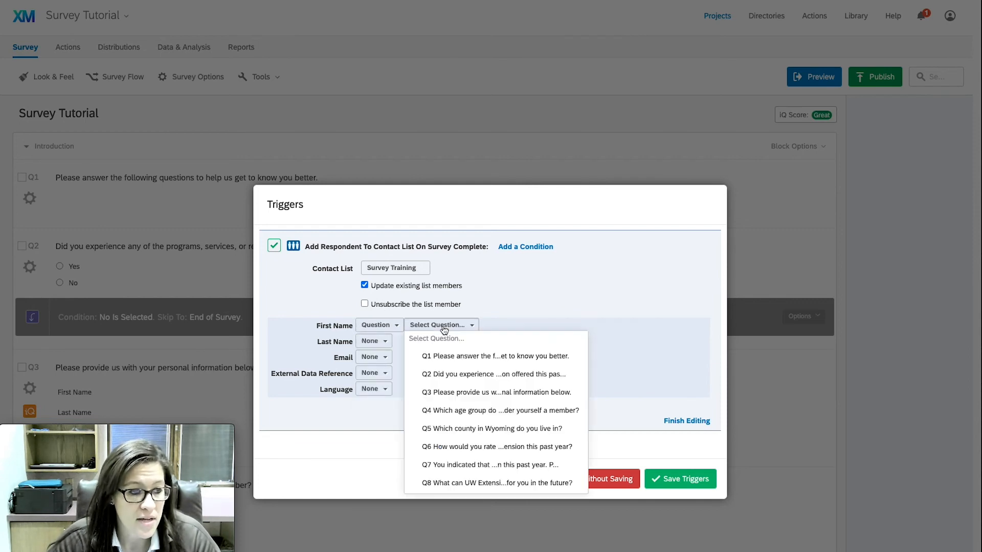
pyautogui.click(463, 393)
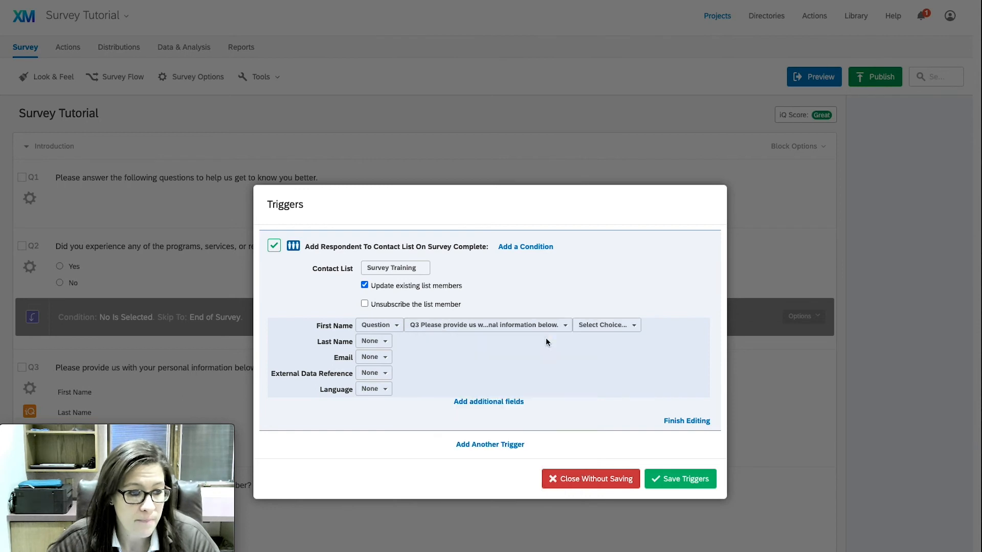
pyautogui.click(592, 327)
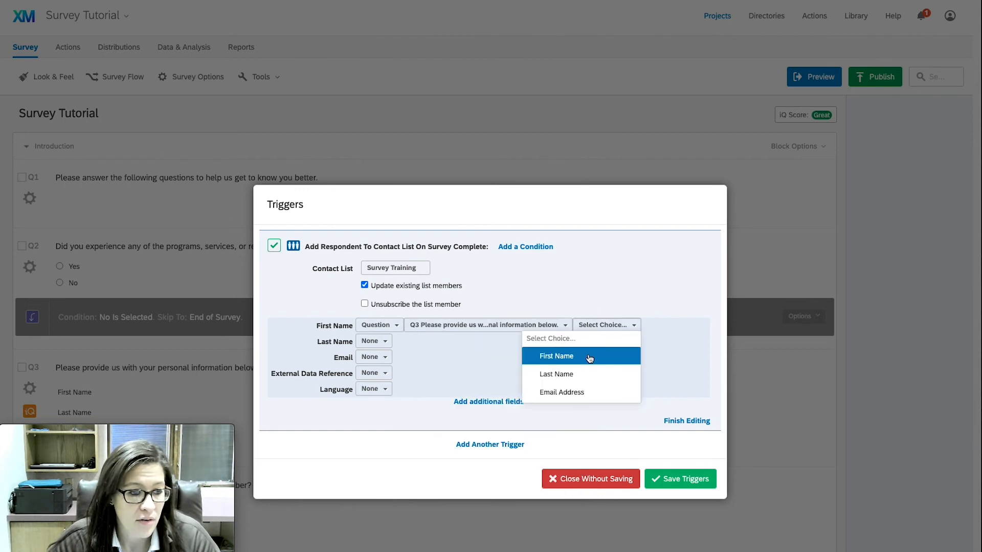
pyautogui.click(589, 357)
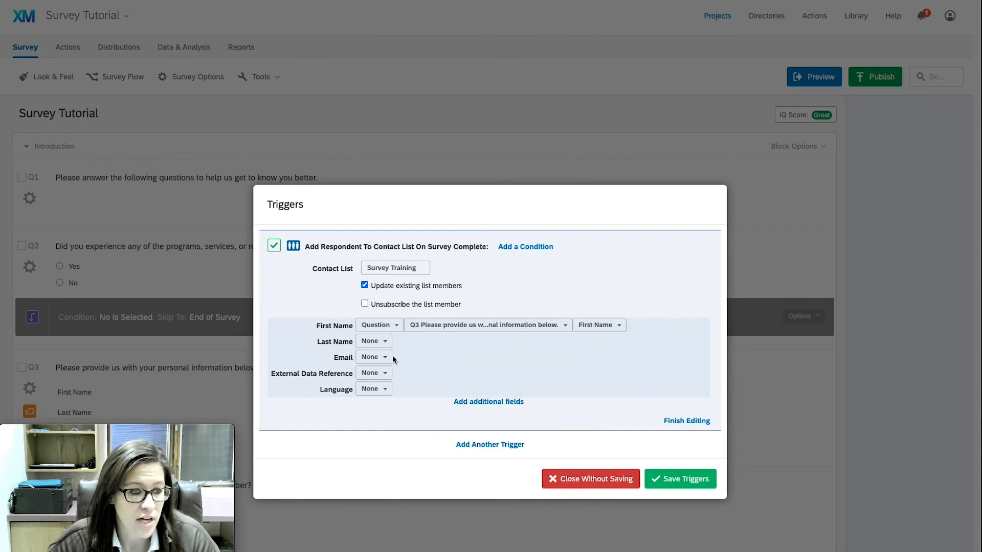
# Map the trigger's Last Name field to the Last Name choice of question Q3
pyautogui.click(372, 342)
pyautogui.click(384, 376)
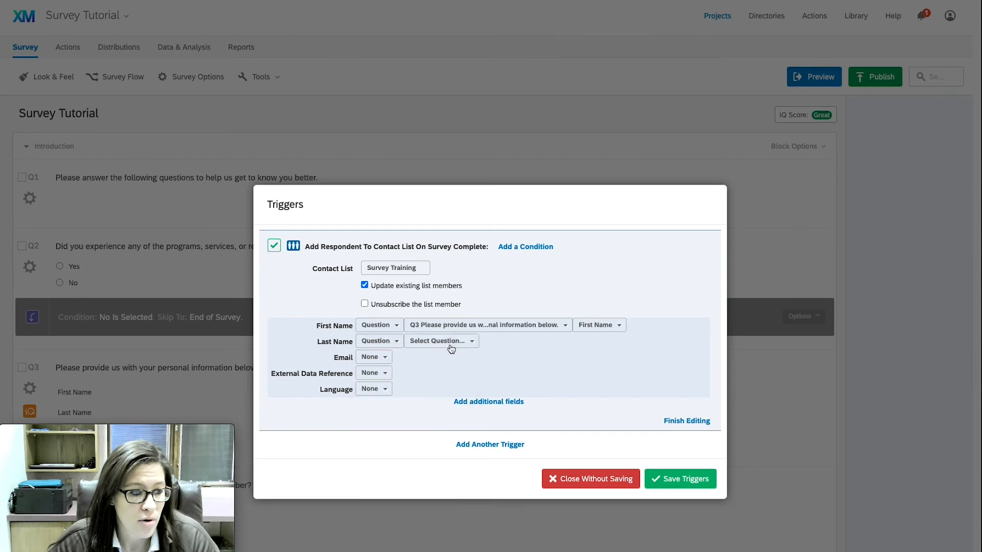
pyautogui.click(451, 342)
pyautogui.click(458, 412)
pyautogui.click(603, 341)
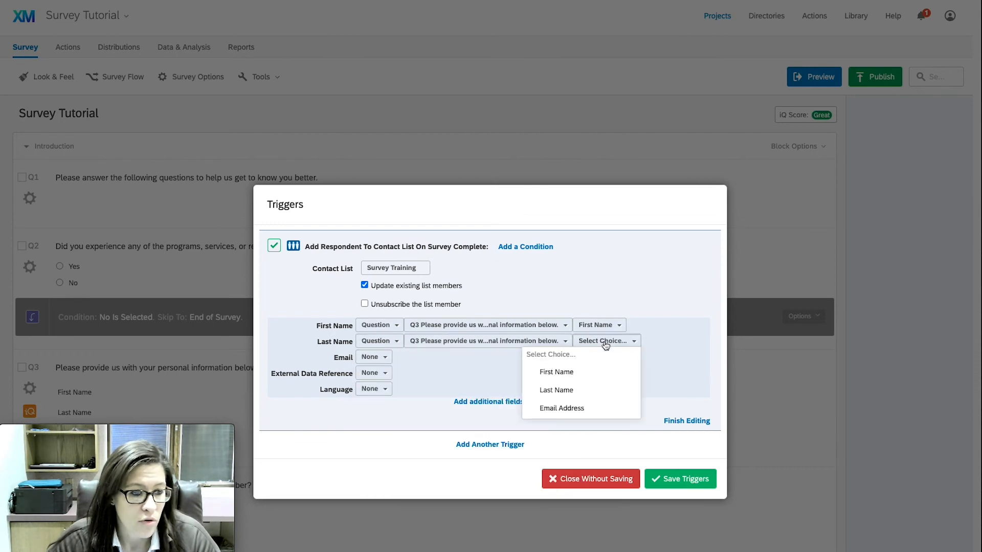
pyautogui.click(605, 390)
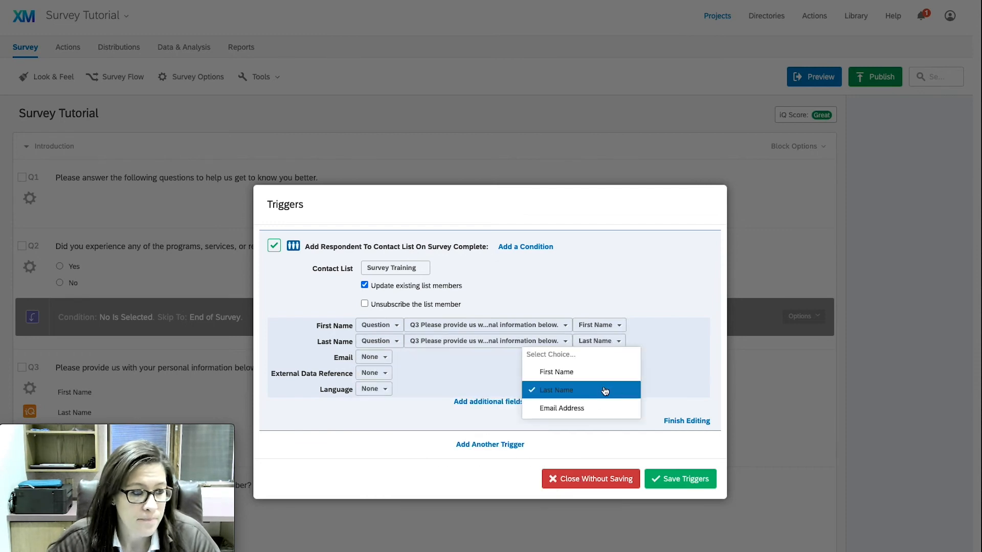
# Map the trigger's Email field to the Email Address choice of question Q3 and save the triggers
pyautogui.click(373, 357)
pyautogui.click(386, 393)
pyautogui.click(440, 357)
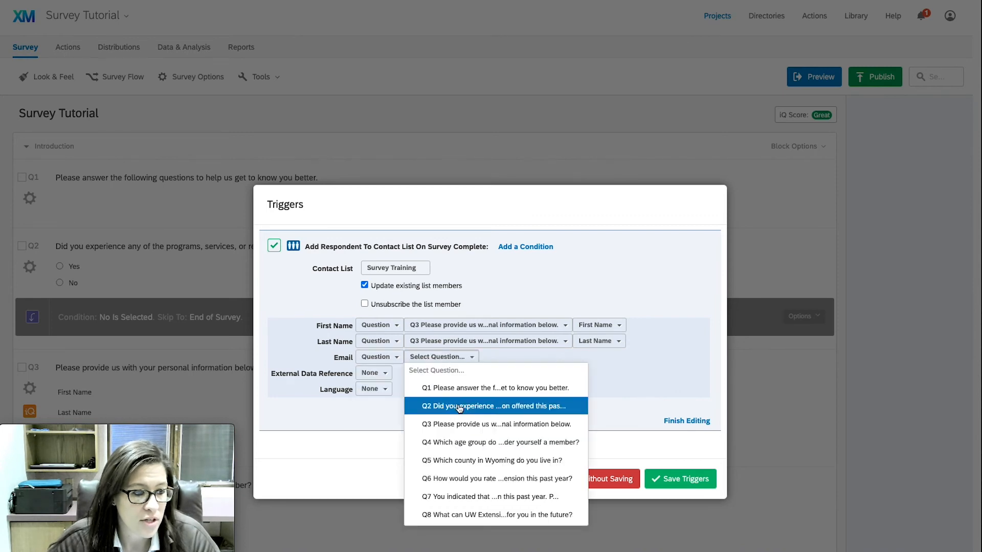
pyautogui.click(461, 425)
pyautogui.click(607, 357)
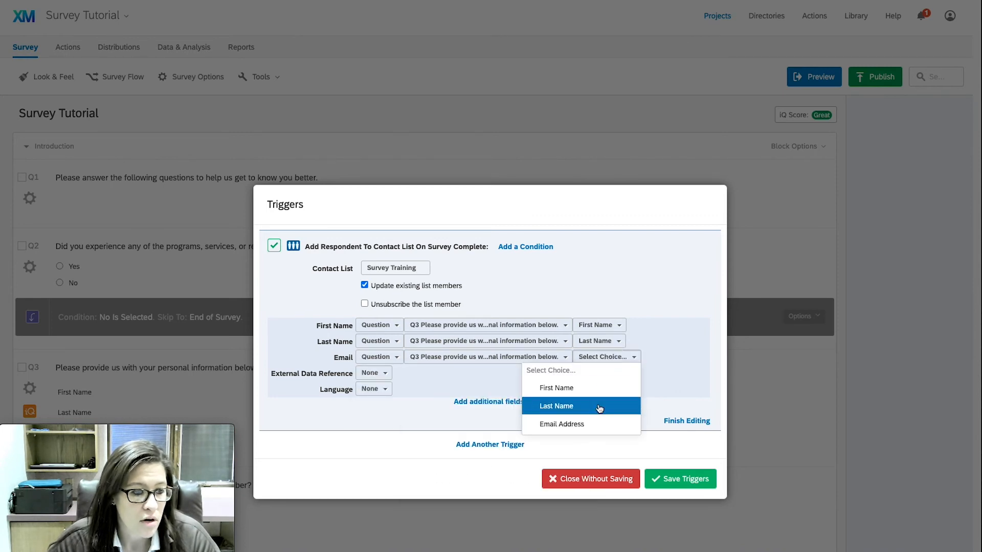
pyautogui.click(596, 424)
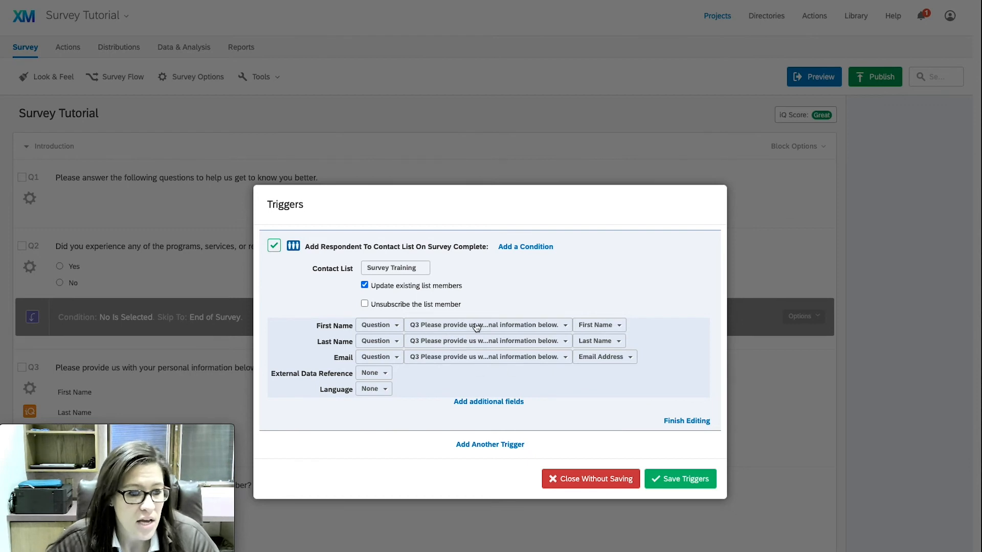
pyautogui.click(680, 479)
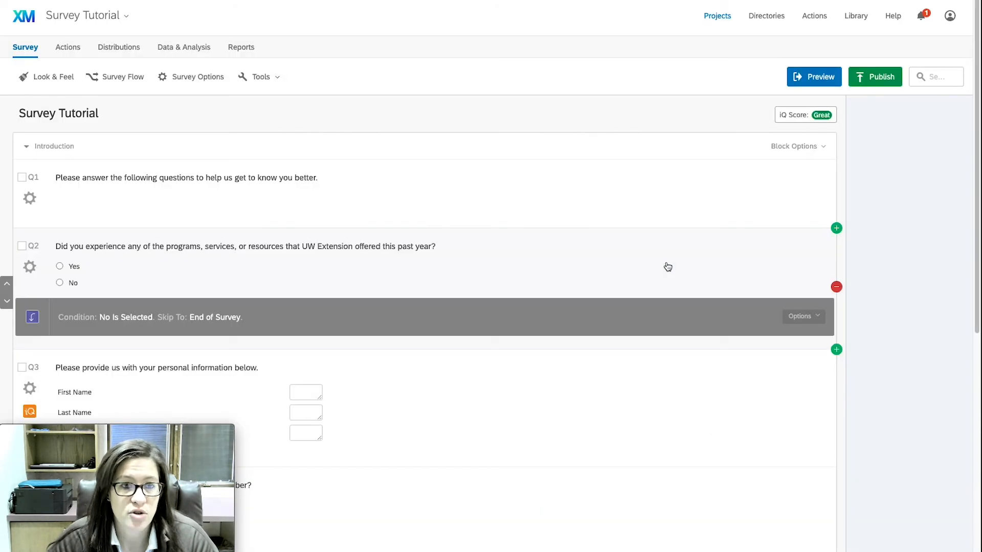
pyautogui.click(766, 19)
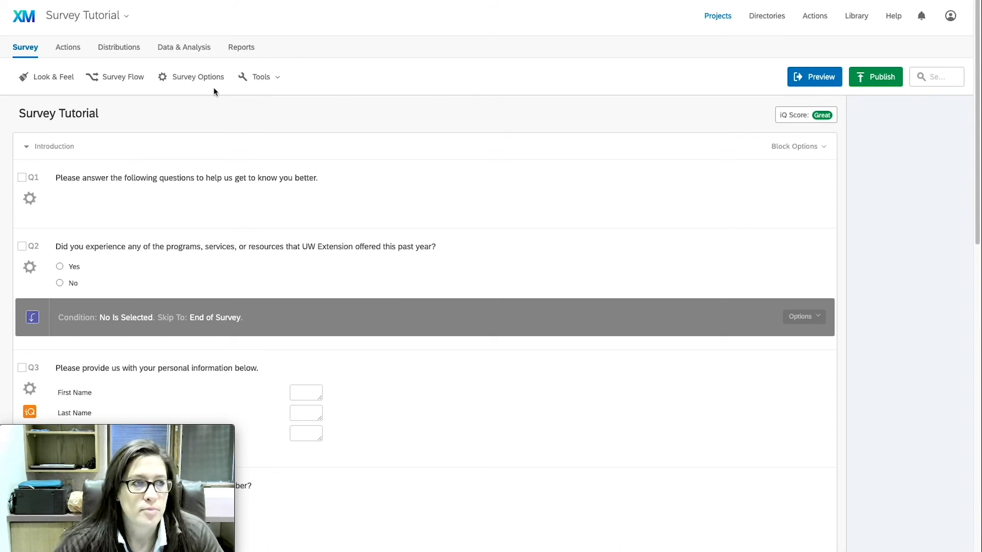
# Turn off Anonymize Response in the survey options and save them
pyautogui.click(190, 79)
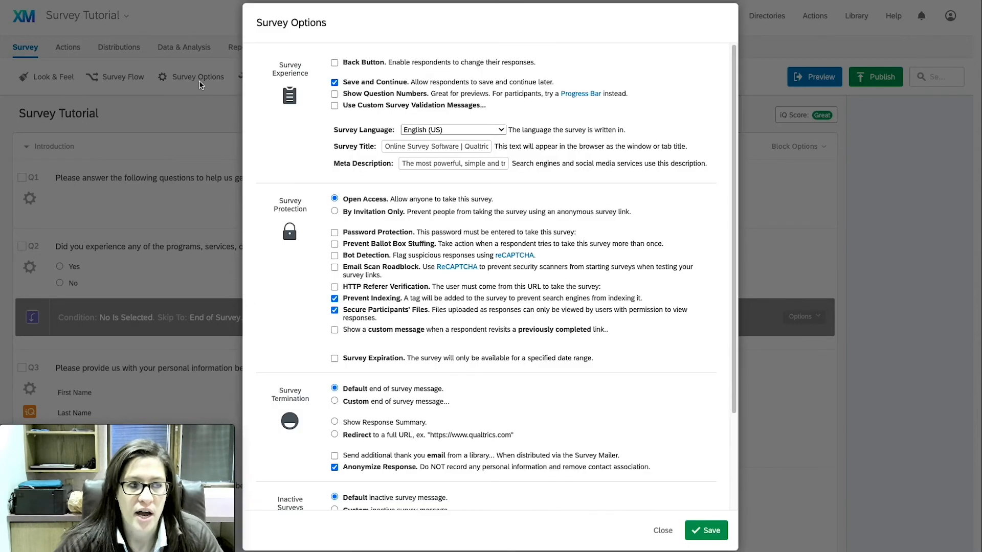
pyautogui.scroll(-2, 379, 145)
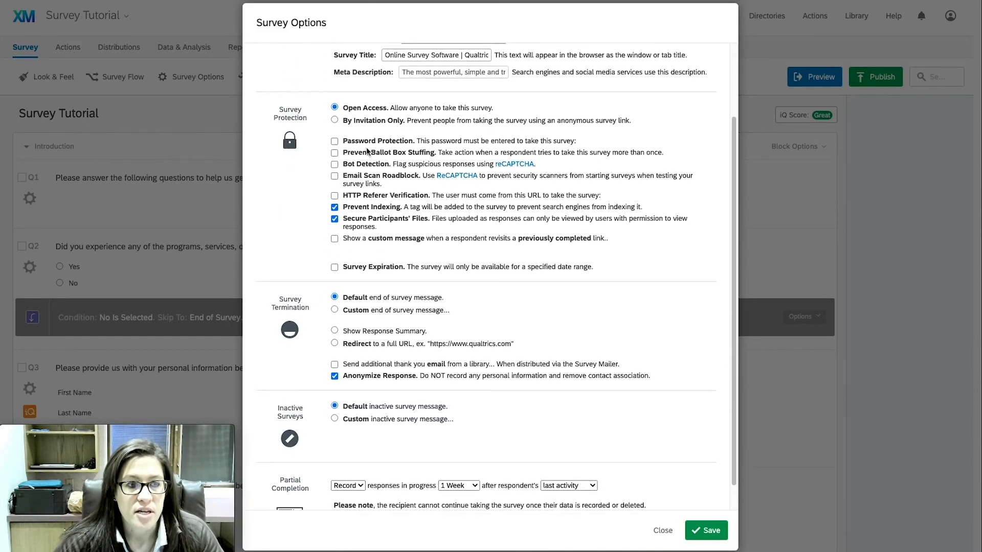
pyautogui.scroll(2, 367, 150)
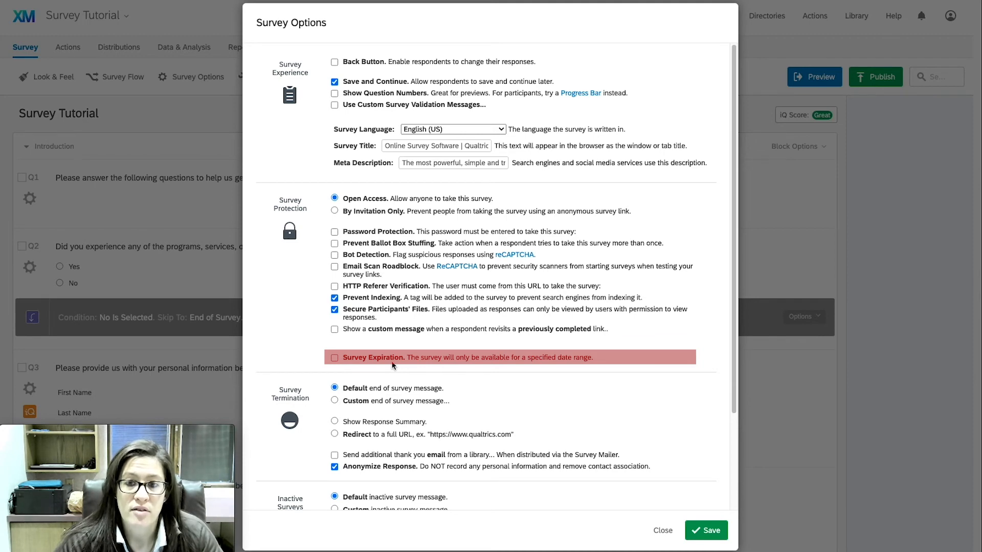
pyautogui.scroll(-1, 393, 365)
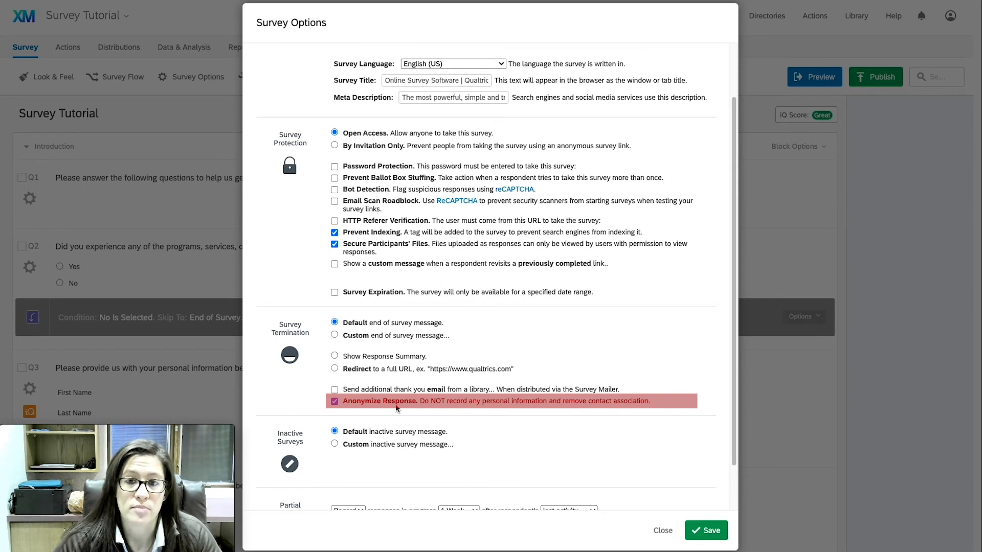
pyautogui.click(335, 402)
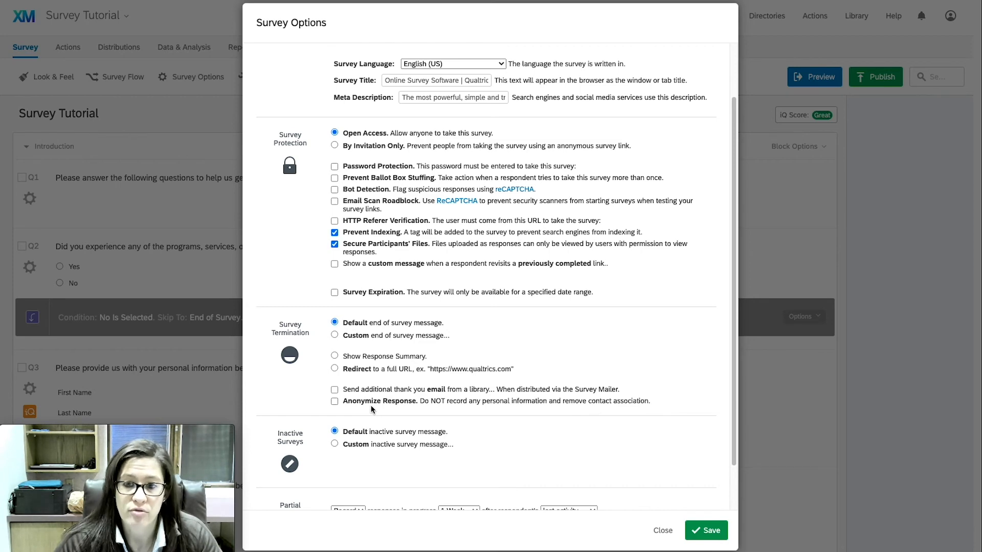
pyautogui.scroll(-1, 508, 401)
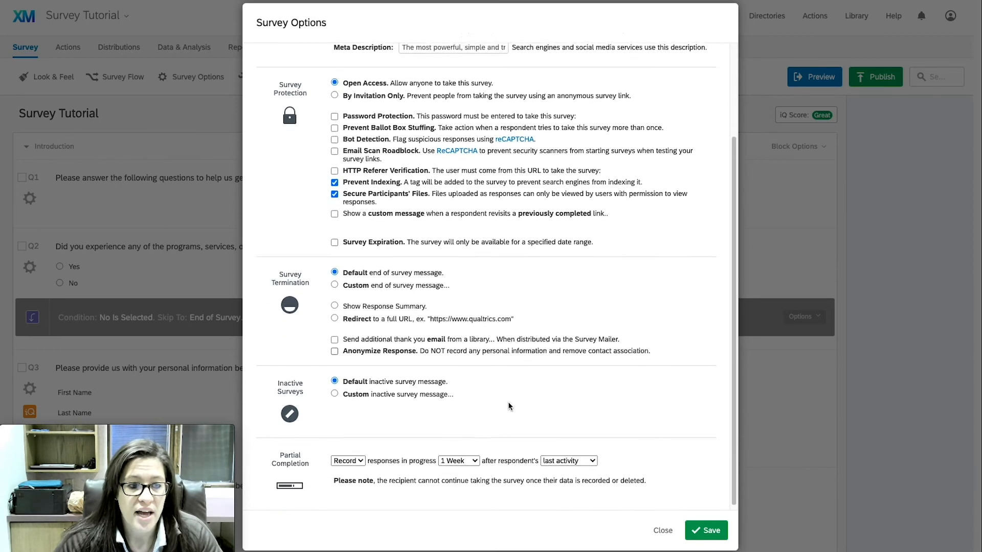
pyautogui.scroll(3, 507, 401)
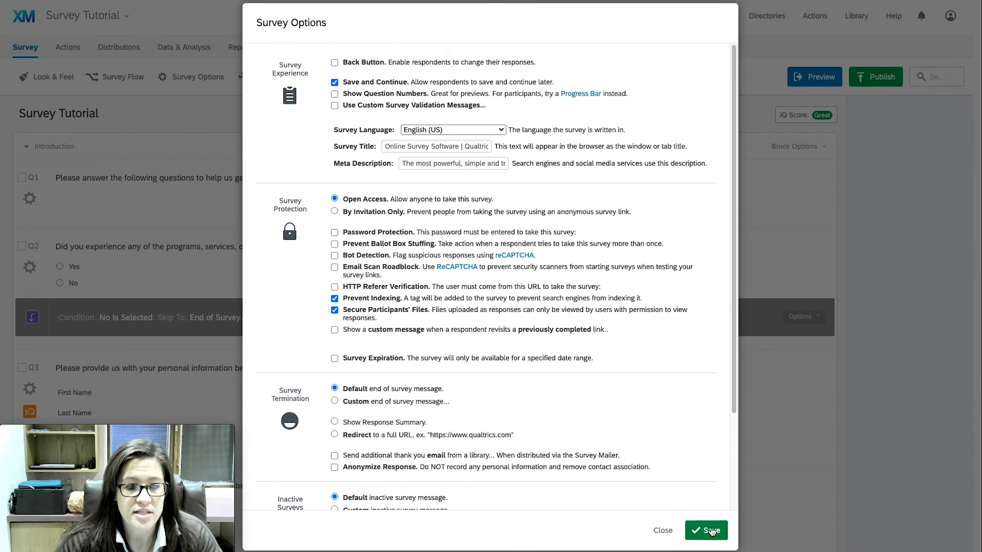
pyautogui.click(711, 531)
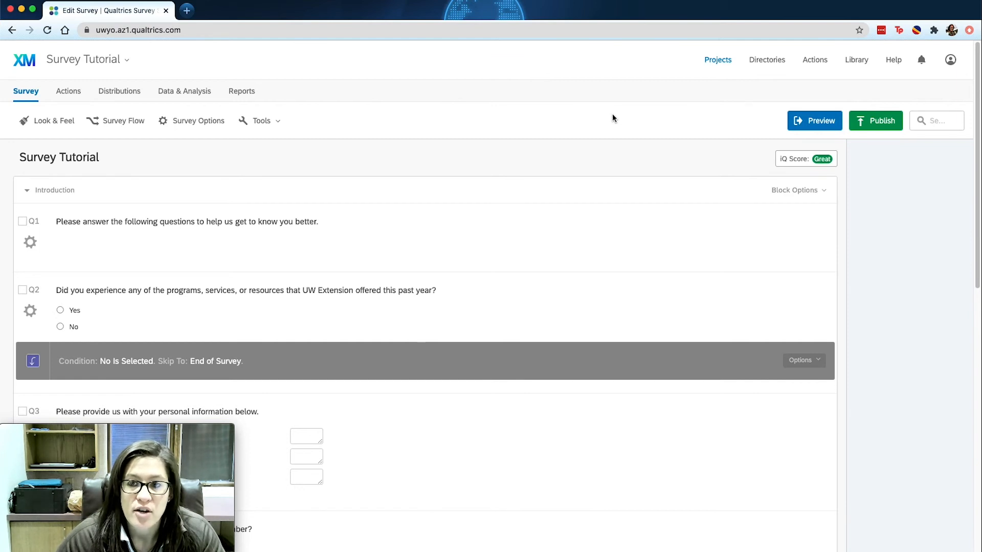
# Preview the survey, switch the mobile view off and back on, and select the preview's web address
pyautogui.click(815, 123)
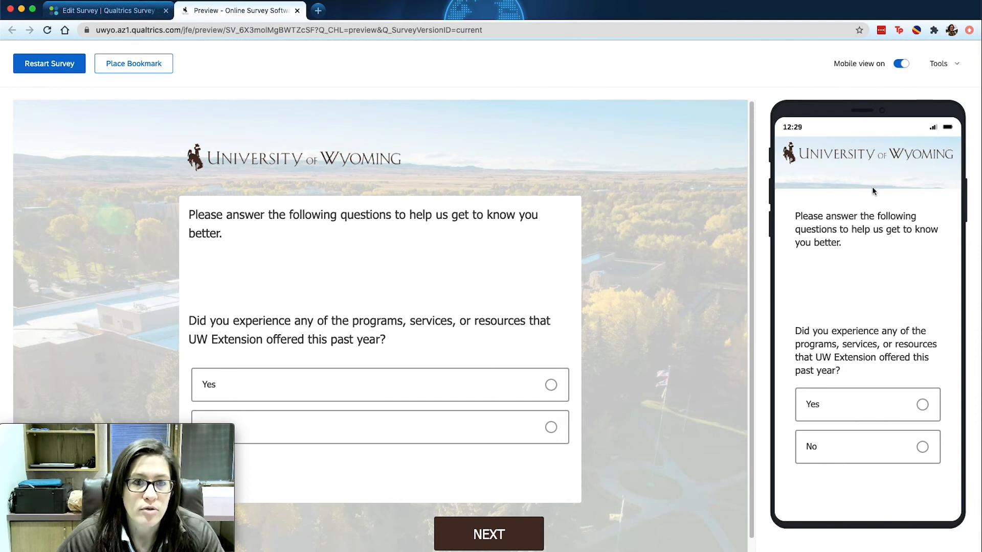
pyautogui.click(901, 65)
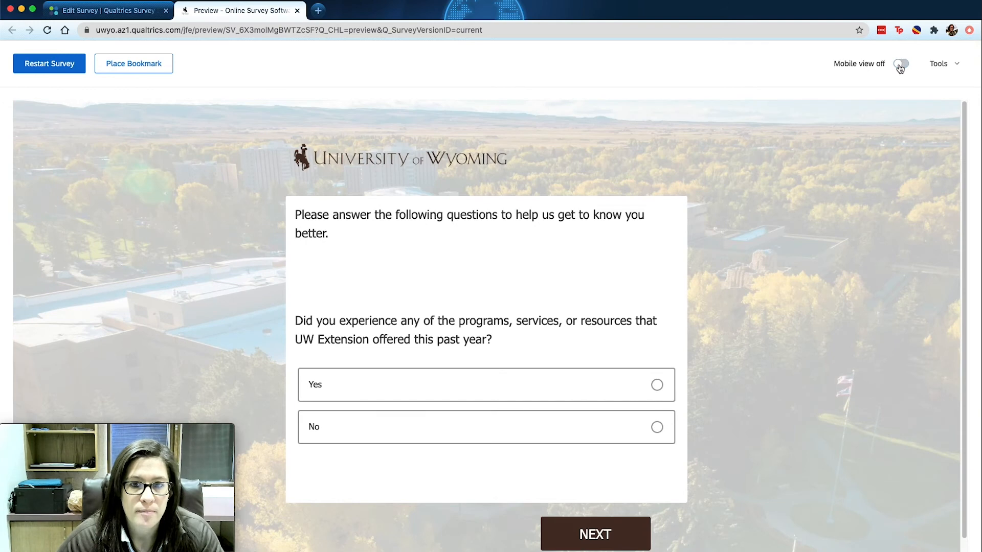
pyautogui.click(900, 66)
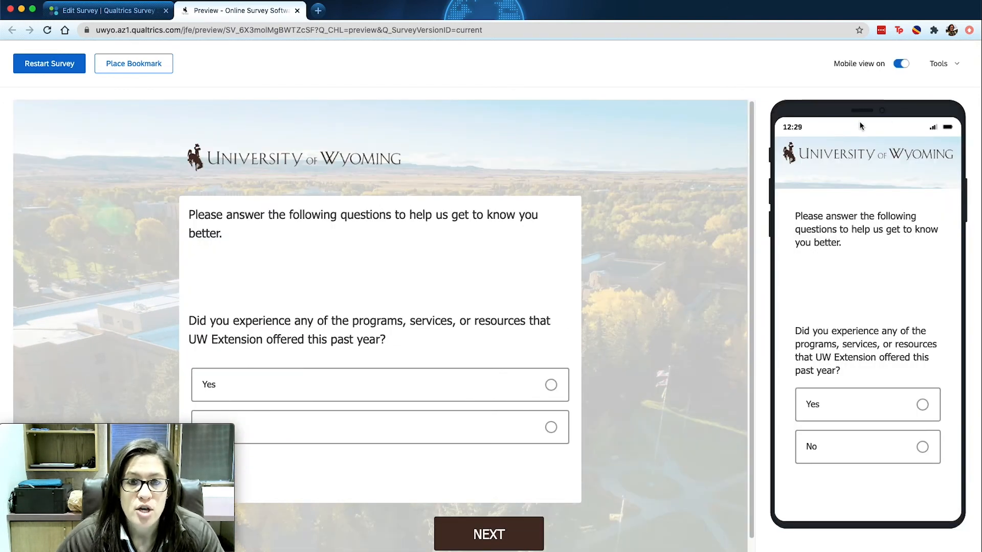
pyautogui.click(508, 31)
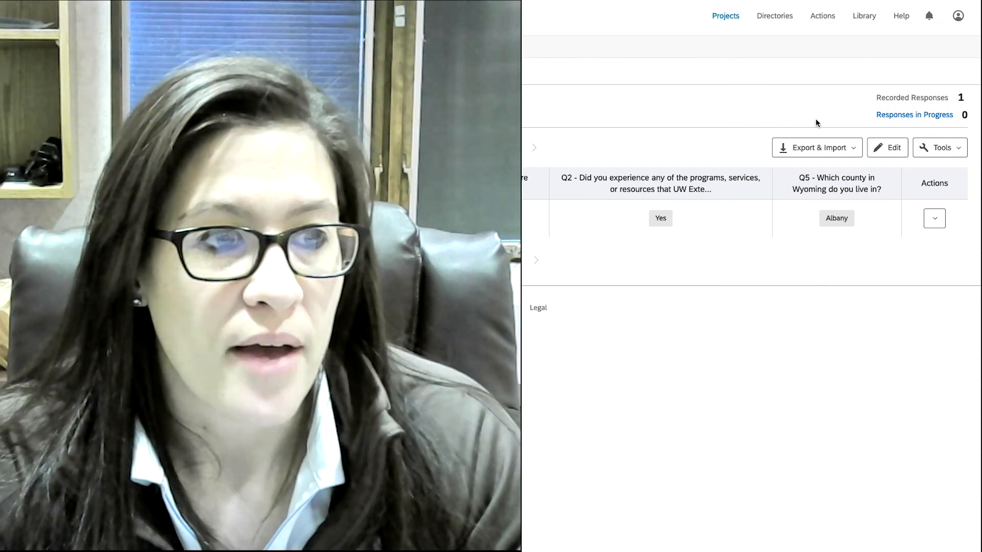
# Delete all survey preview responses, decrementing all quotas for the deleted responses
pyautogui.click(955, 152)
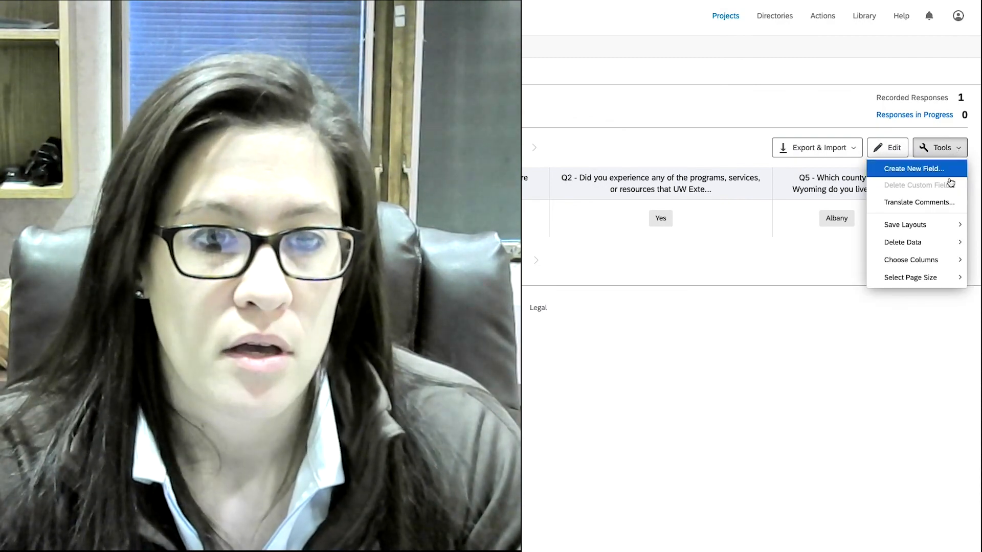
pyautogui.moveTo(942, 247)
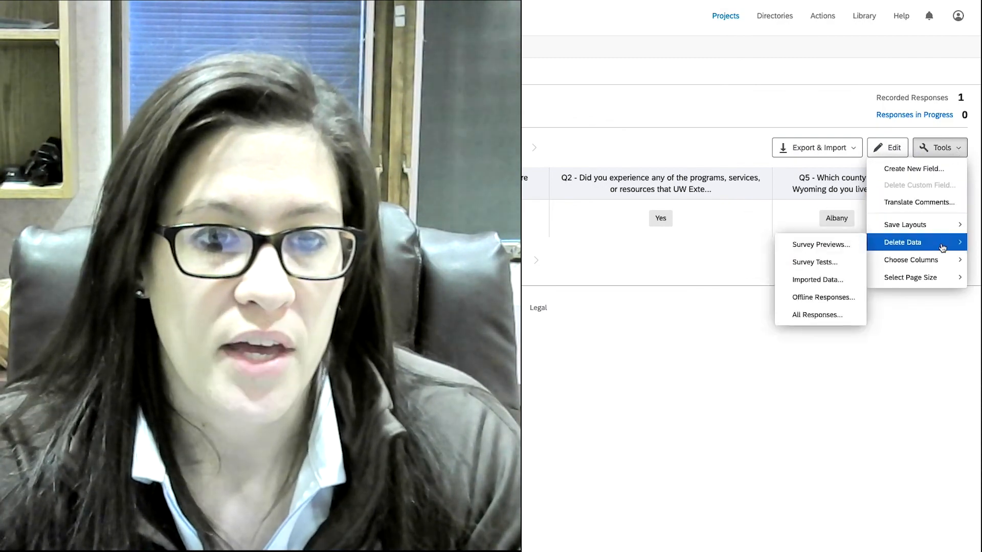
pyautogui.click(833, 245)
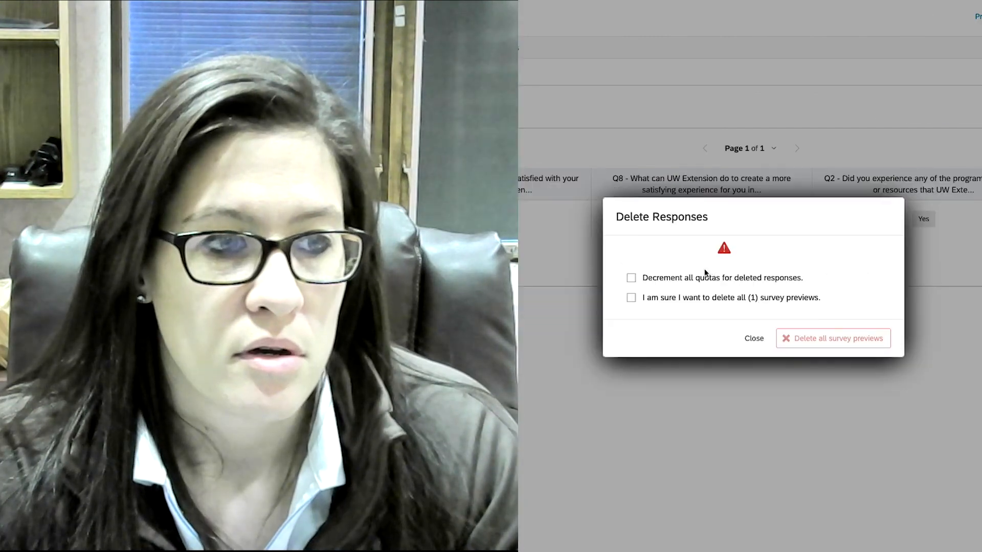
pyautogui.click(631, 277)
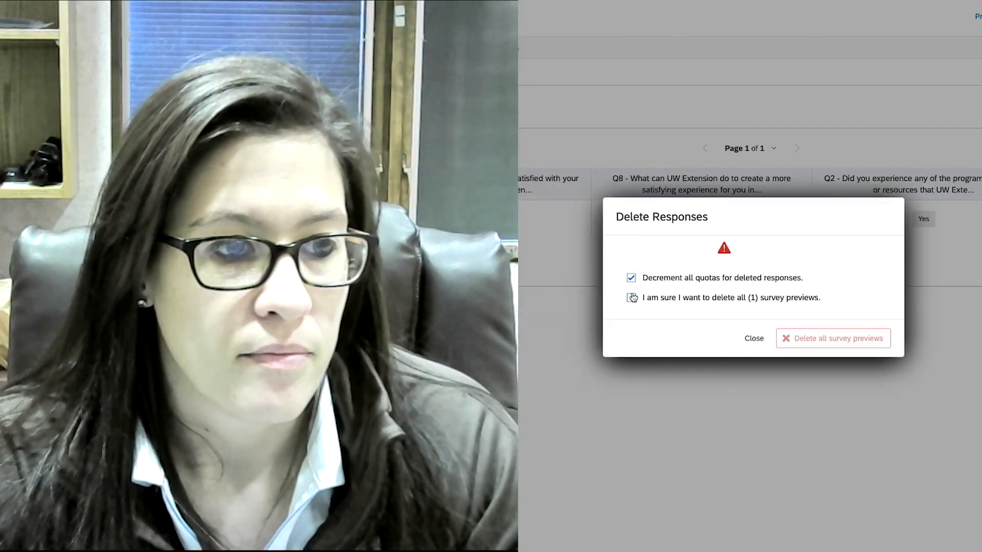
pyautogui.click(632, 300)
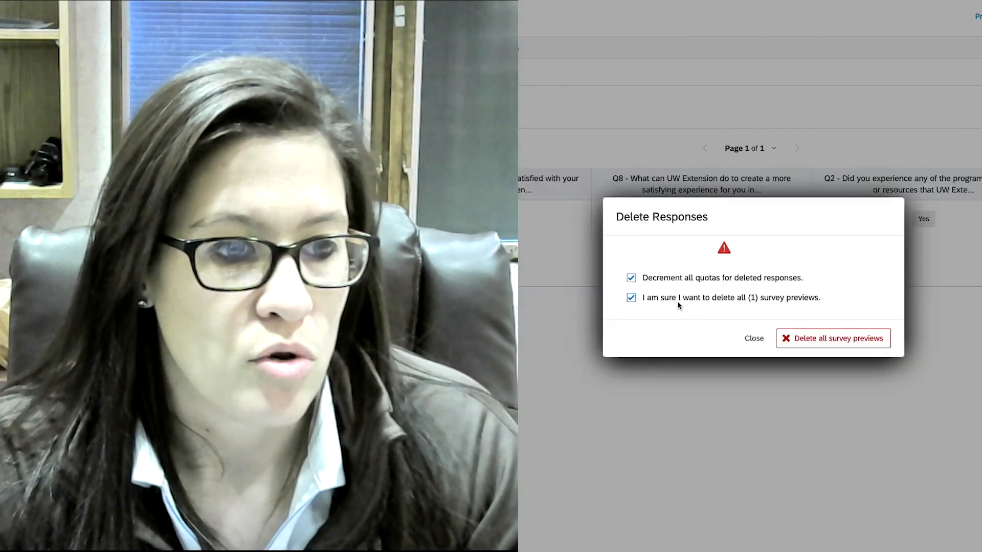
pyautogui.click(821, 339)
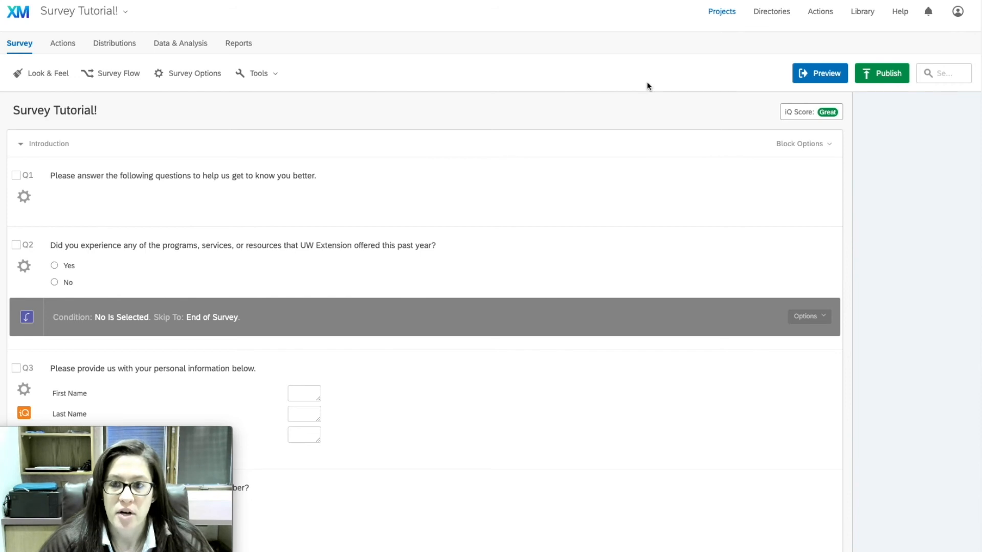
# Publish the survey with the version description "Survey Tutorial - V.1" and dismiss the activation notice
pyautogui.click(880, 74)
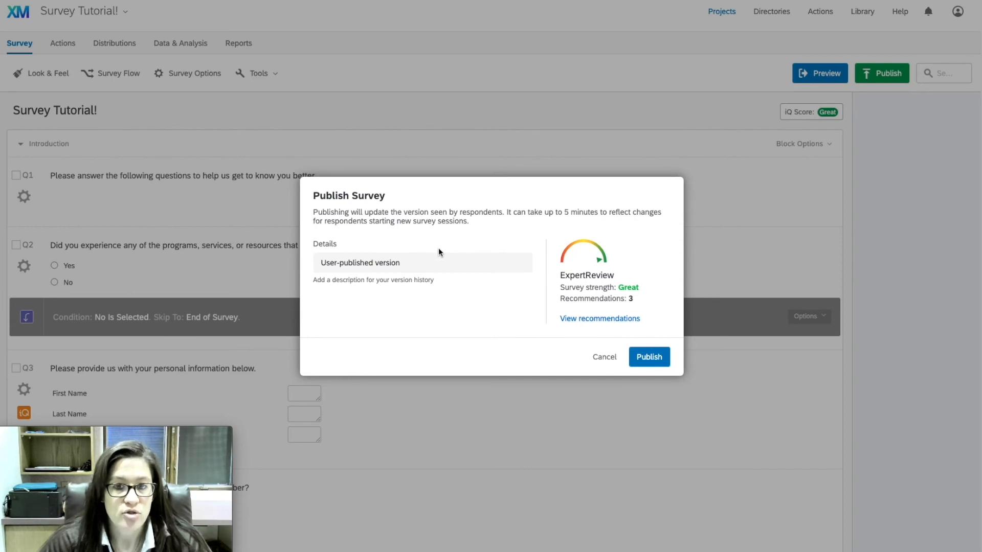
pyautogui.click(390, 264)
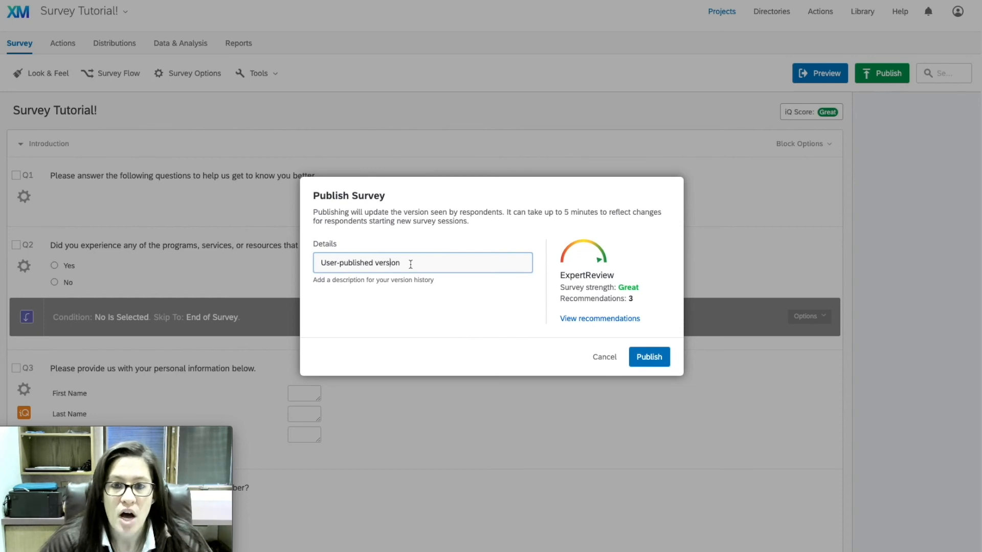
pyautogui.click(411, 265)
pyautogui.moveTo(411, 265); pyautogui.dragTo(330, 263)
pyautogui.moveTo(464, 262); pyautogui.dragTo(321, 261)
pyautogui.write('Su')
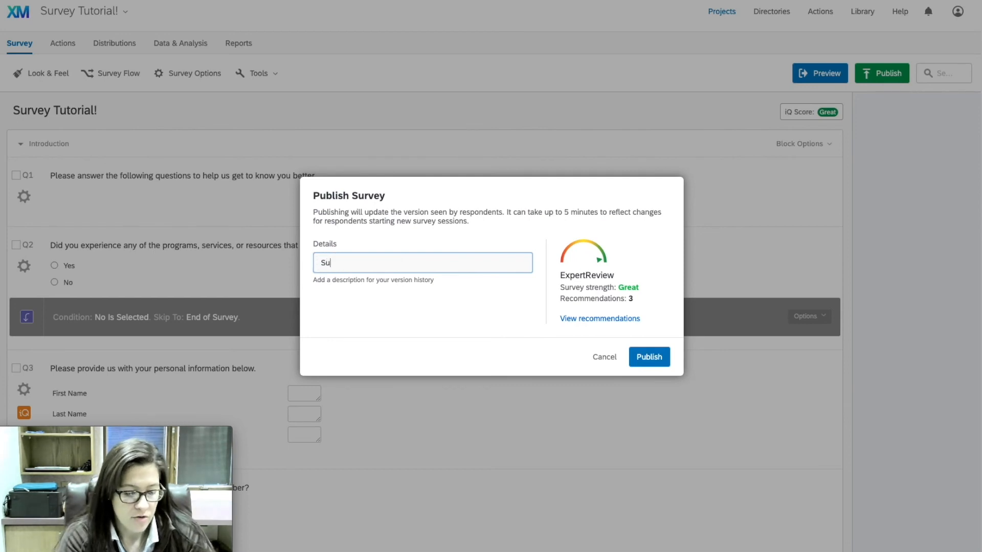
pyautogui.write('rvey Tutor')
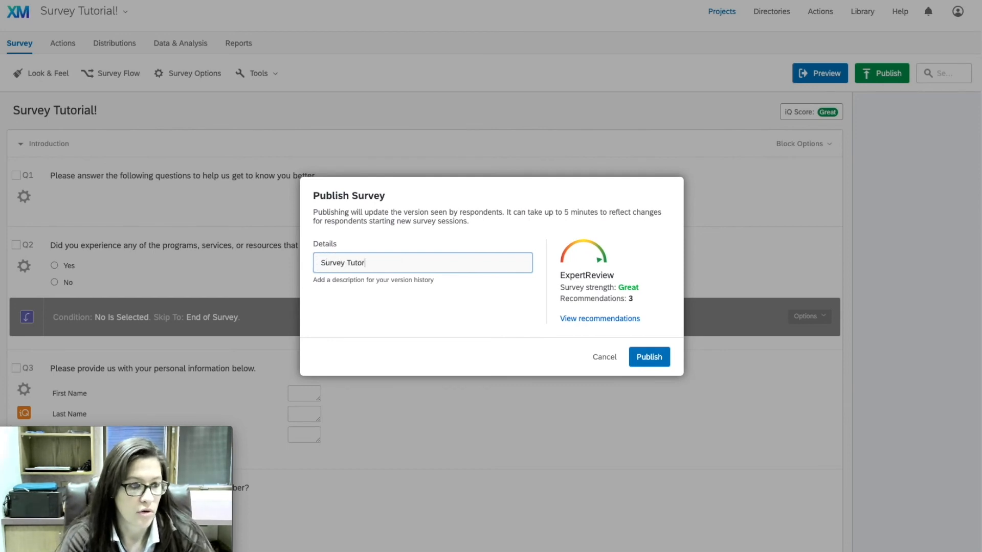
pyautogui.write('ial - V.1')
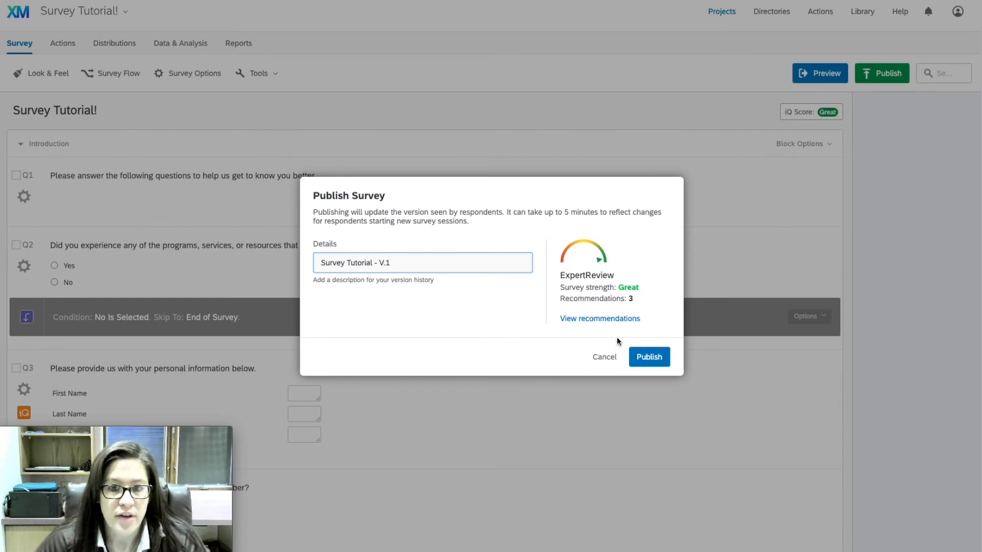
pyautogui.click(652, 355)
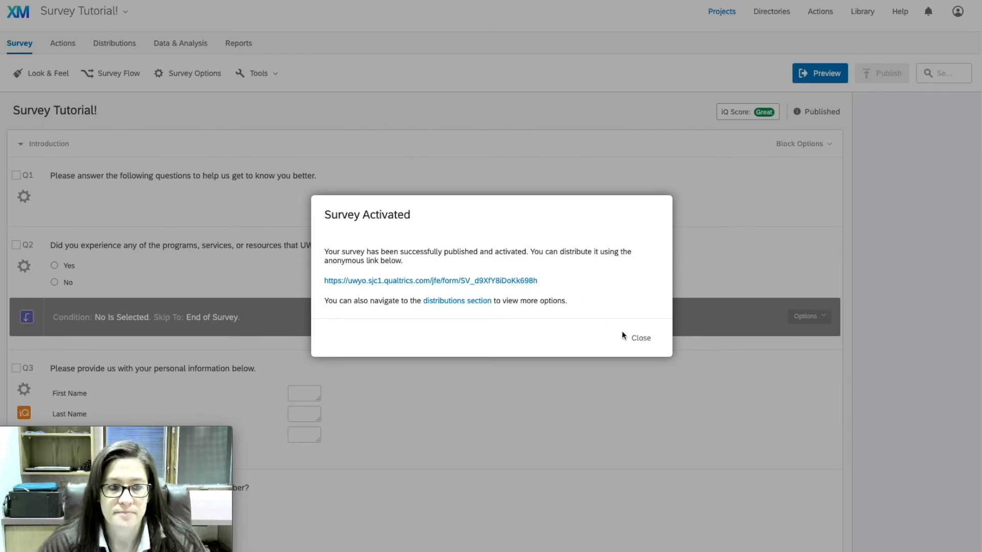
pyautogui.click(640, 338)
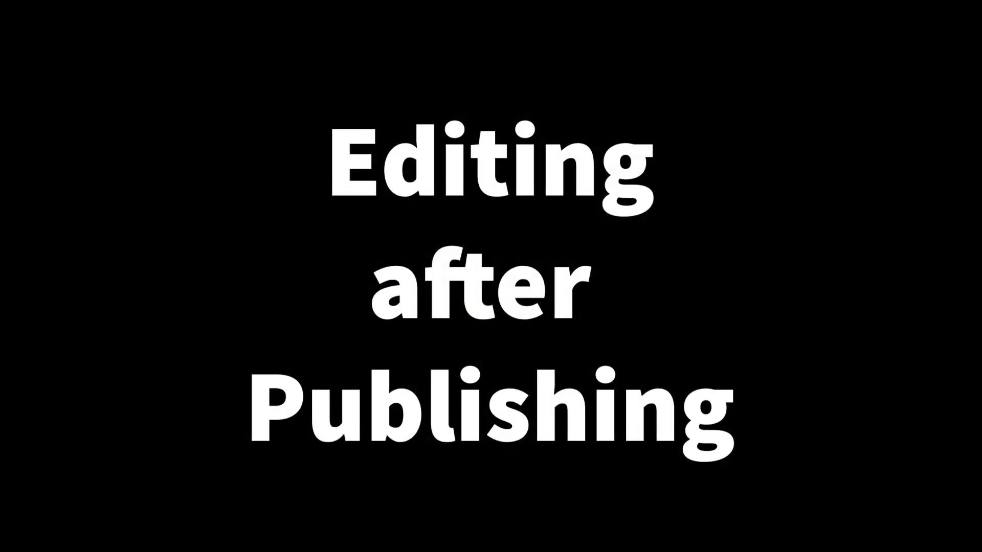
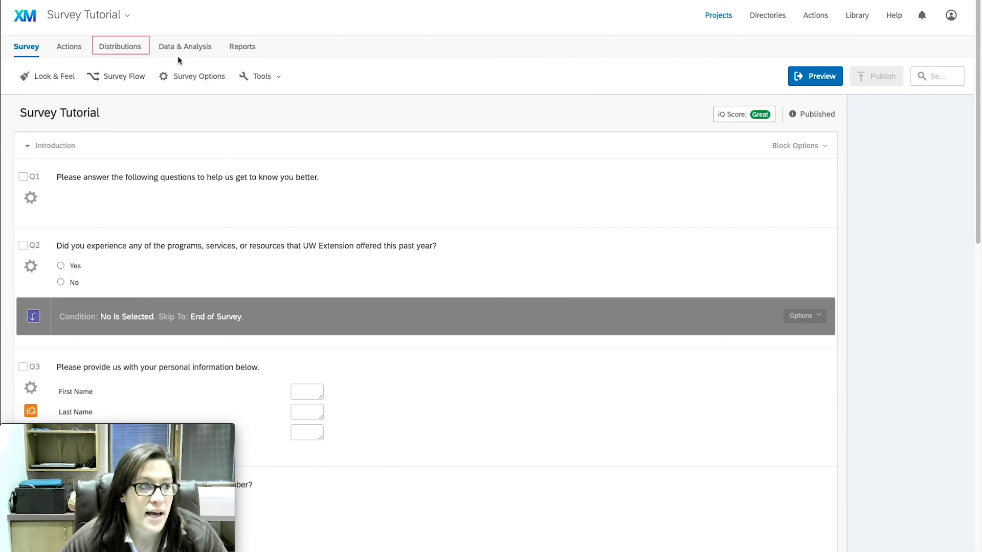
# Review the survey's Email, Web, Social, Mobile and Online Panel distribution methods, ending on Email
pyautogui.click(132, 51)
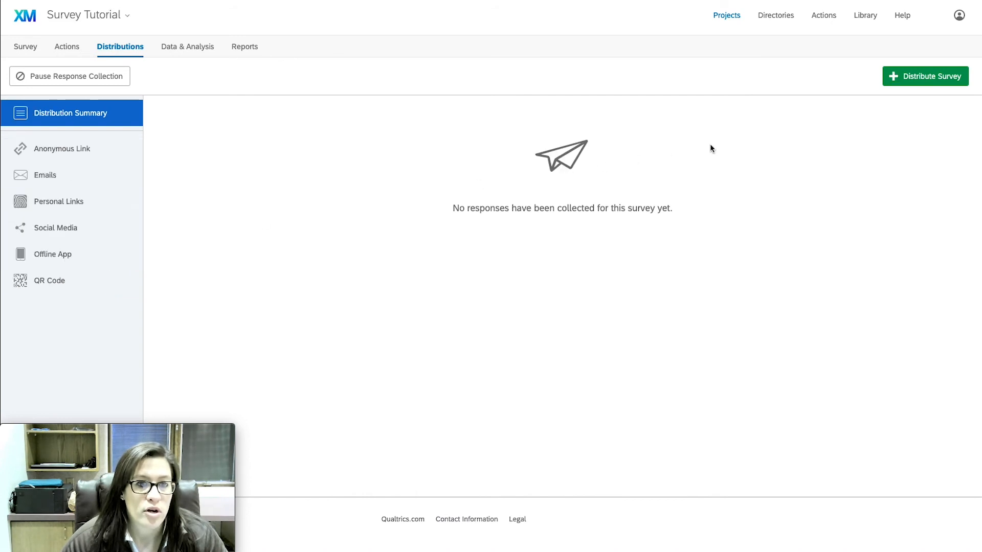
pyautogui.click(943, 77)
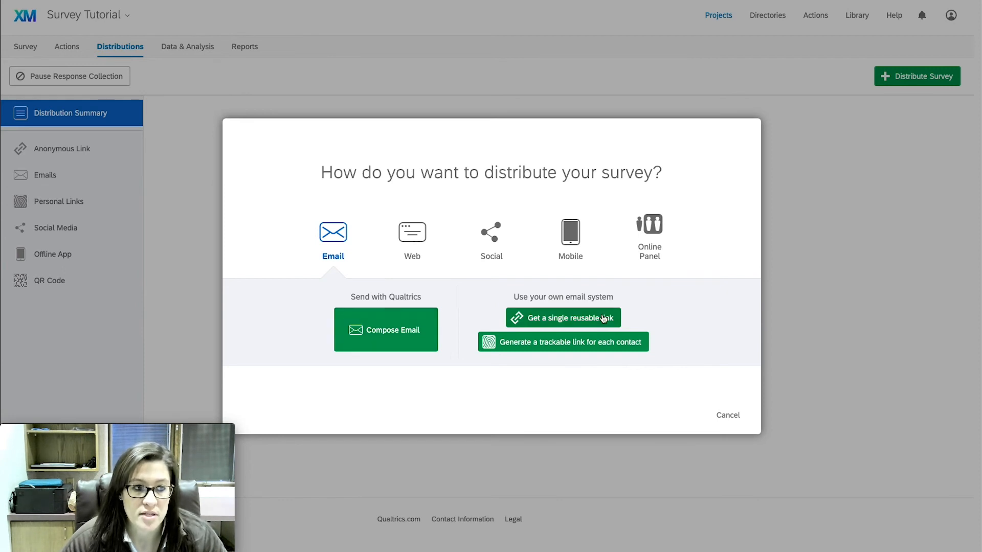
pyautogui.click(412, 233)
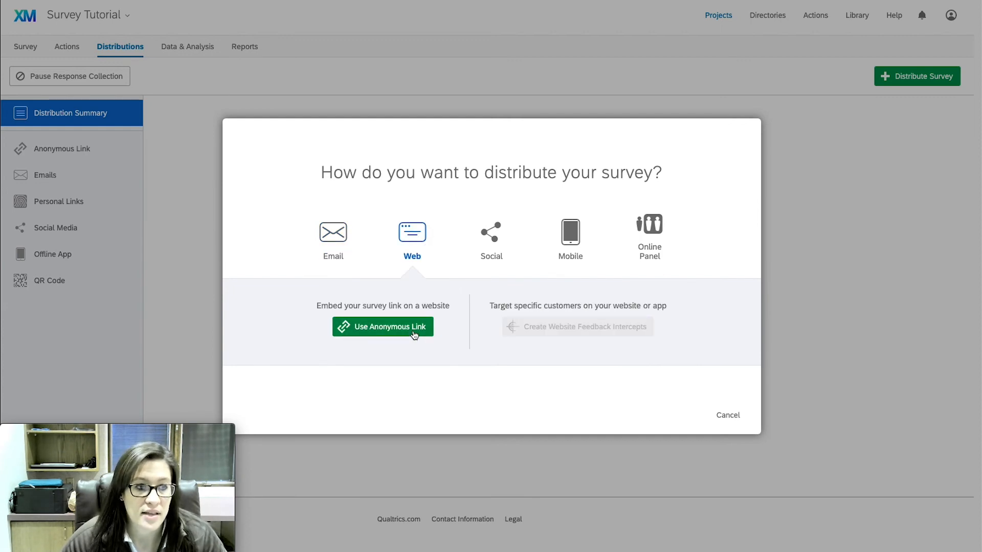
pyautogui.click(489, 243)
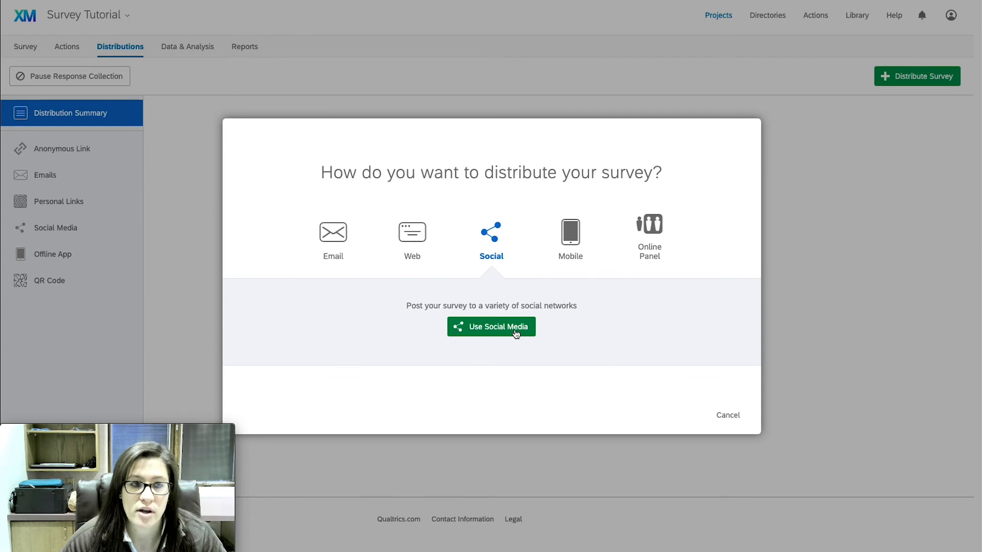
pyautogui.click(570, 241)
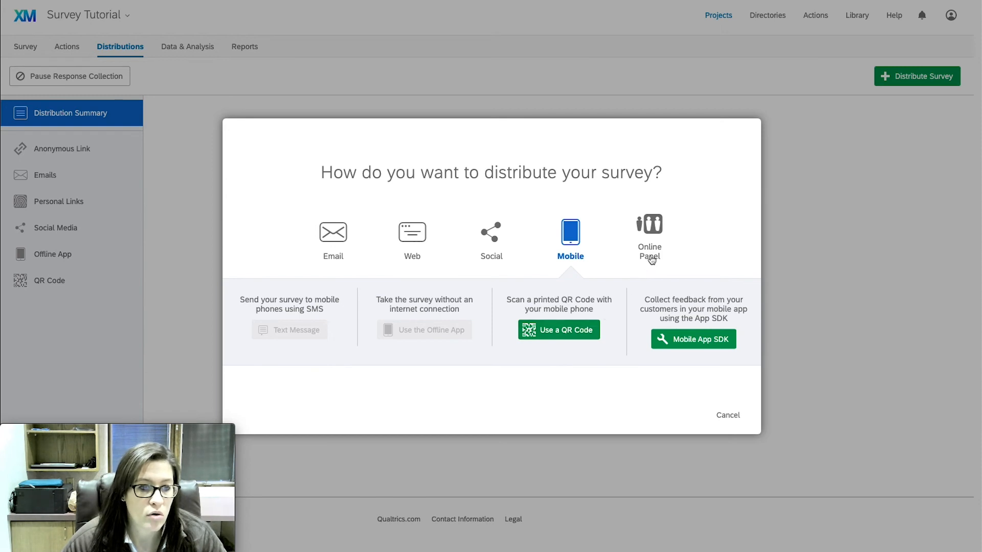
pyautogui.click(650, 234)
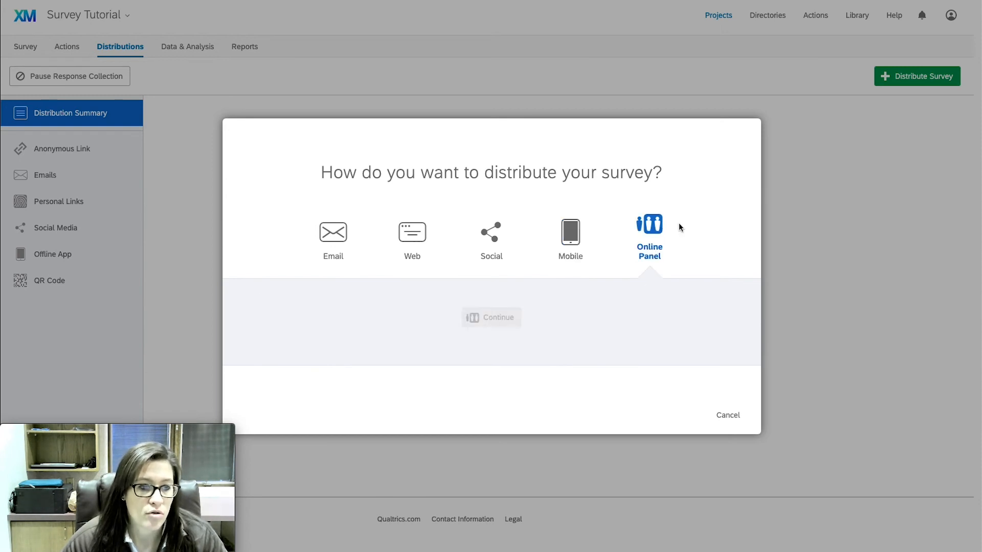
pyautogui.click(570, 232)
pyautogui.click(492, 242)
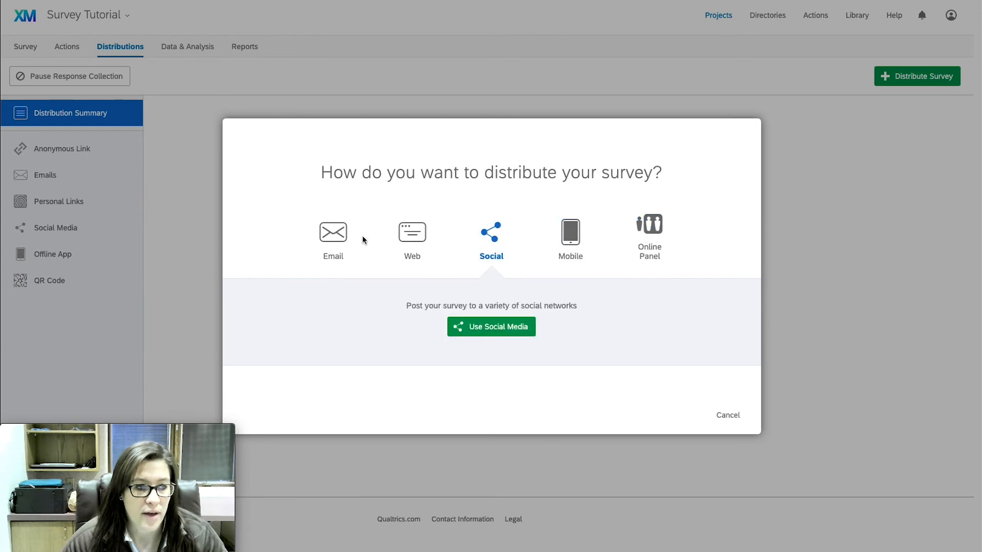
pyautogui.click(341, 240)
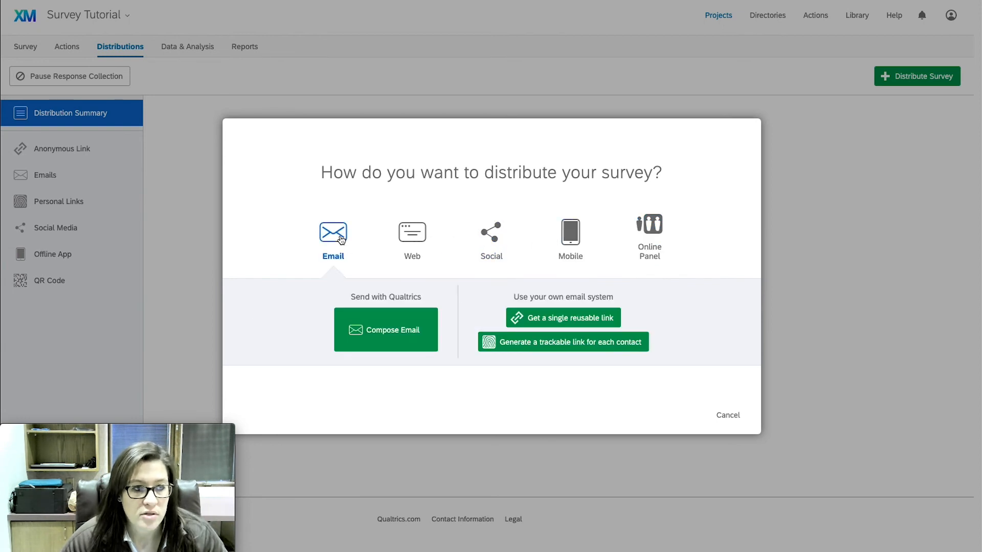
# Start composing an email distribution of the survey and view the contact sources available for its recipients
pyautogui.click(413, 329)
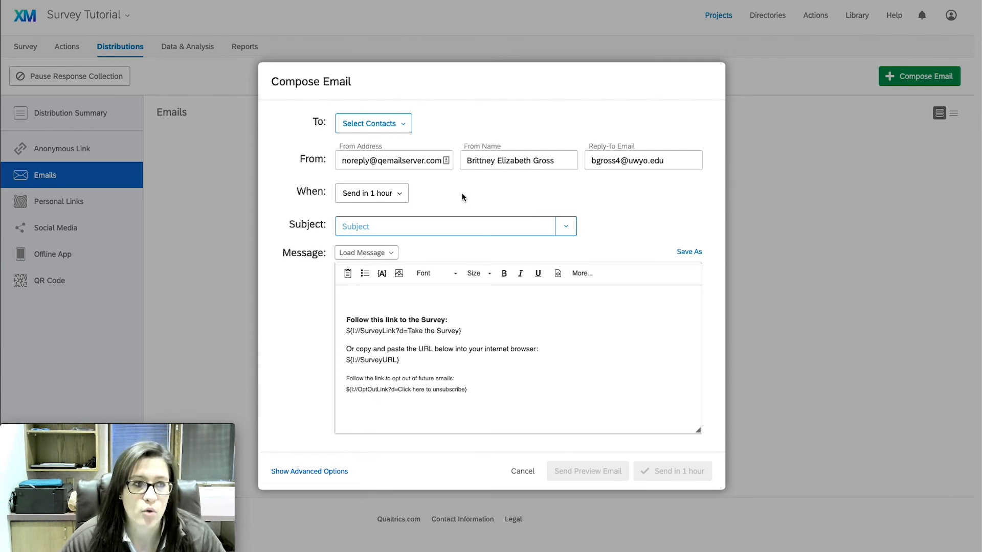
pyautogui.click(391, 125)
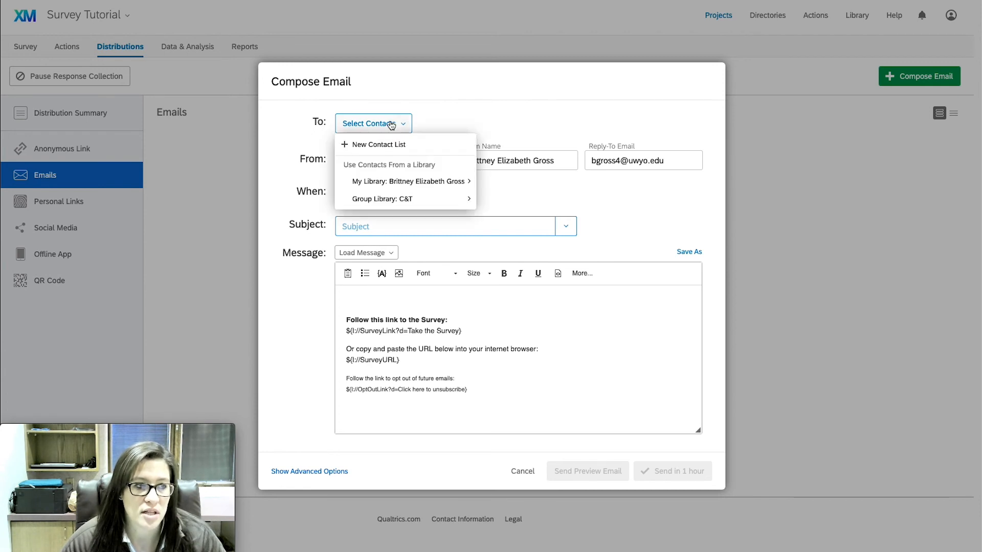
pyautogui.moveTo(412, 181)
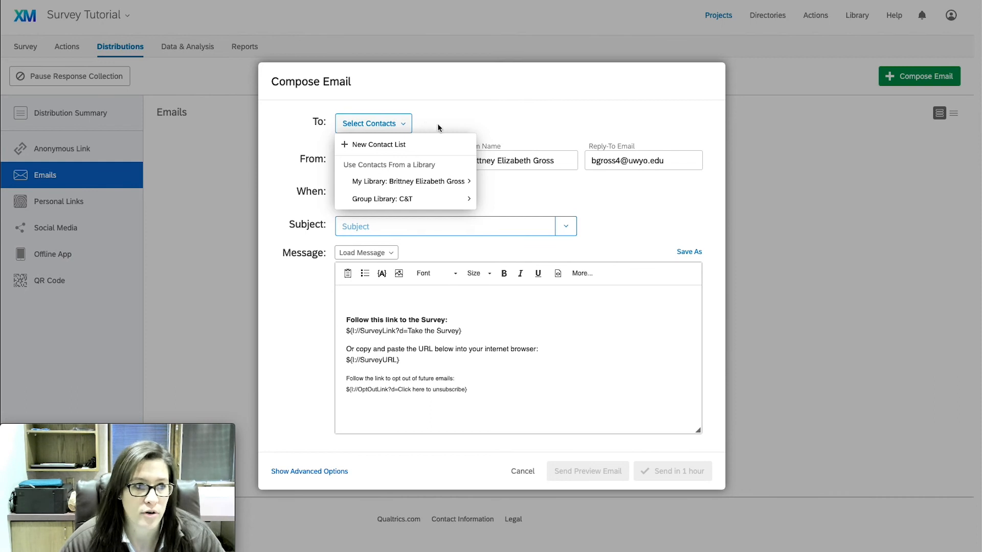
pyautogui.click(437, 124)
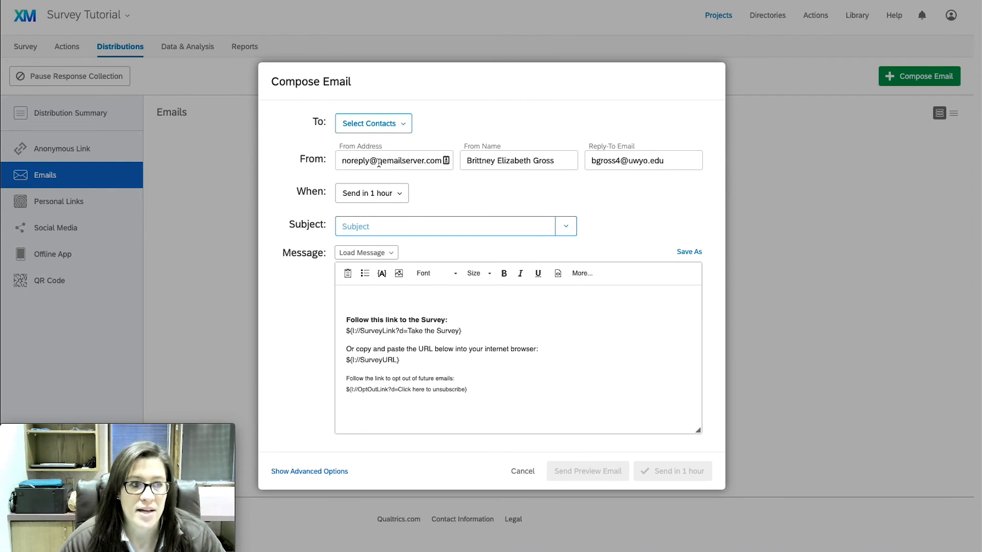
# Change the domain of the email's From Address to the university's Qualtrics domain, keeping the no-reply sender
pyautogui.moveTo(378, 160); pyautogui.dragTo(442, 161)
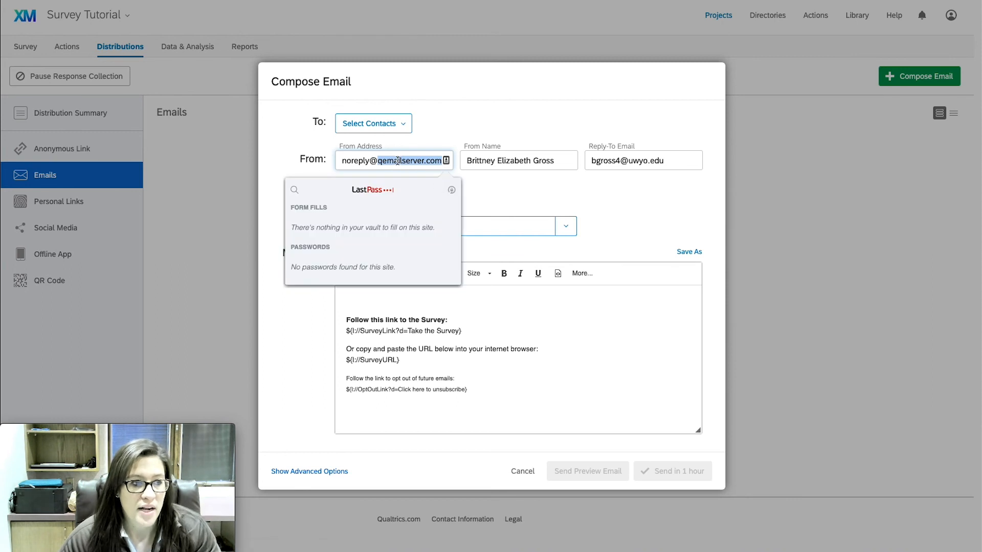
pyautogui.write('q')
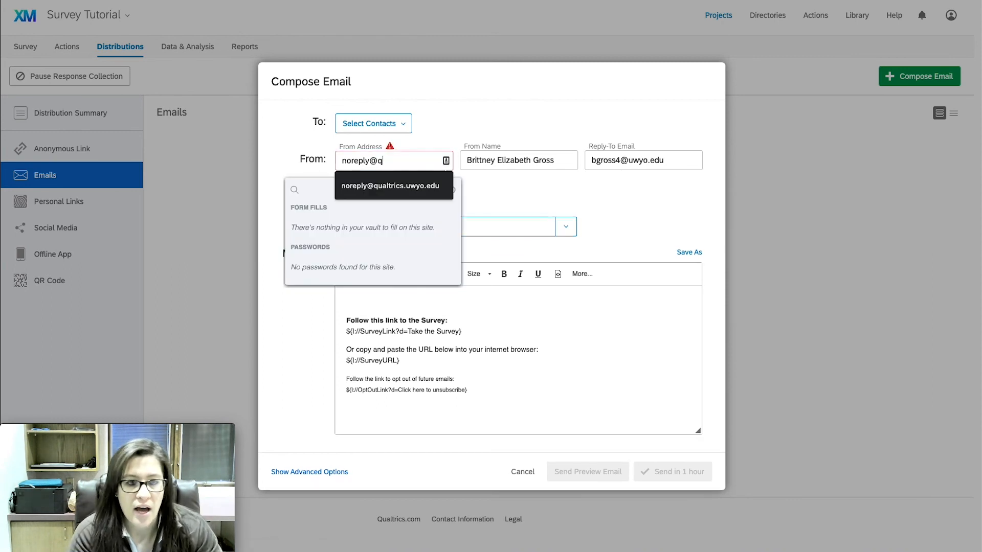
pyautogui.write('ualtrics.uwyo.edu')
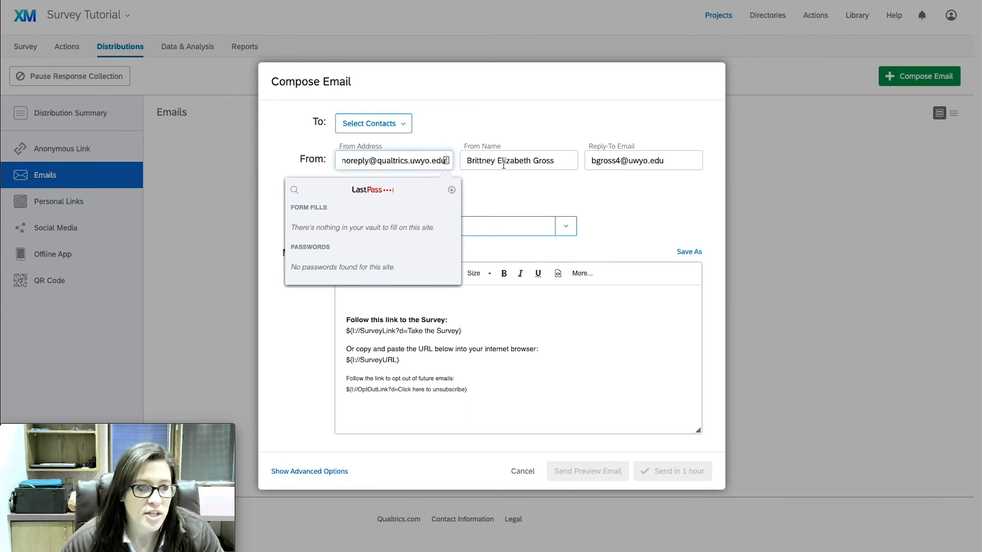
# Set the email's From Name to UW Extension, then cancel the email distribution
pyautogui.click(543, 162)
pyautogui.tripleClick(544, 162)
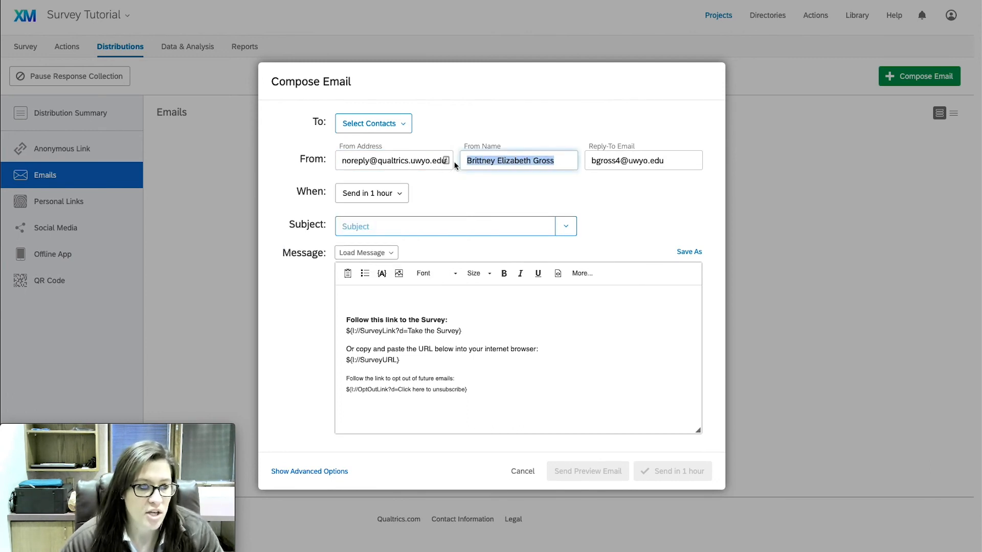
pyautogui.write('Uw')
pyautogui.press('BackSpace')
pyautogui.write('W')
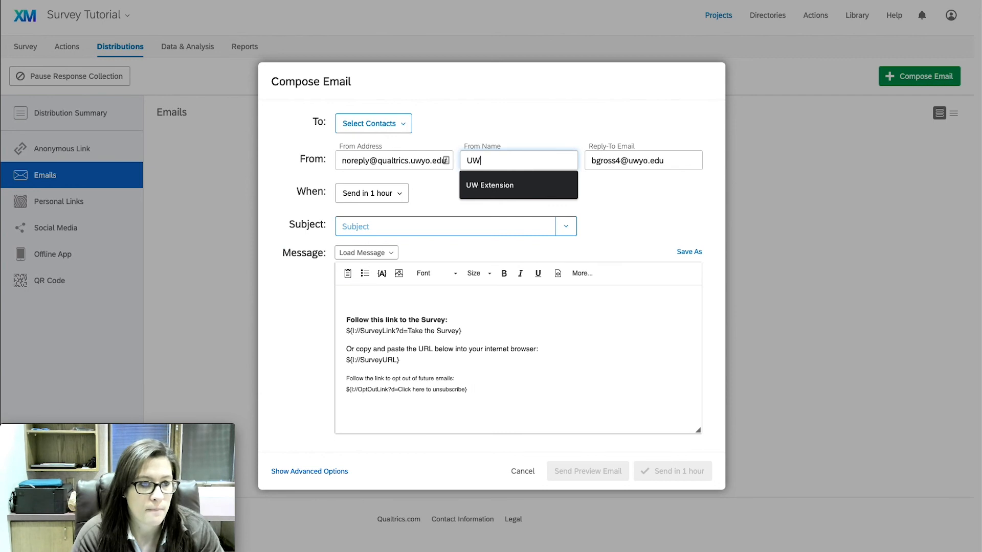
pyautogui.write(' Extension')
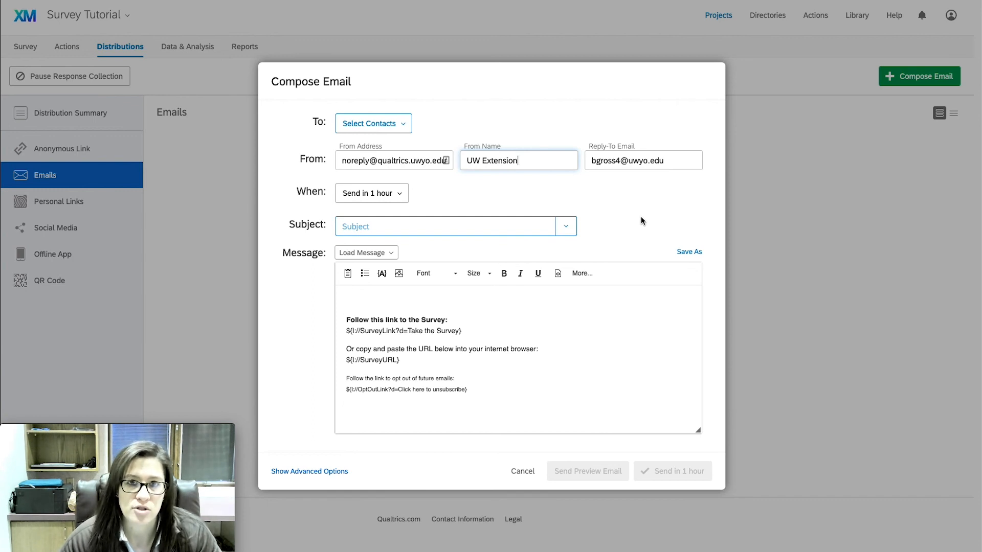
pyautogui.click(522, 471)
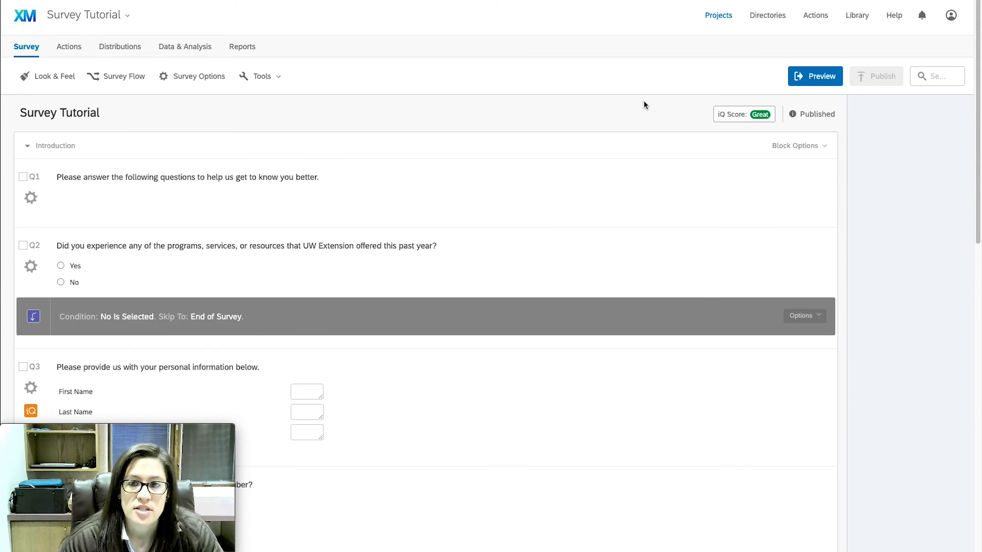
# Open the survey's results report and review the formats and options available for sharing or exporting it
pyautogui.click(247, 47)
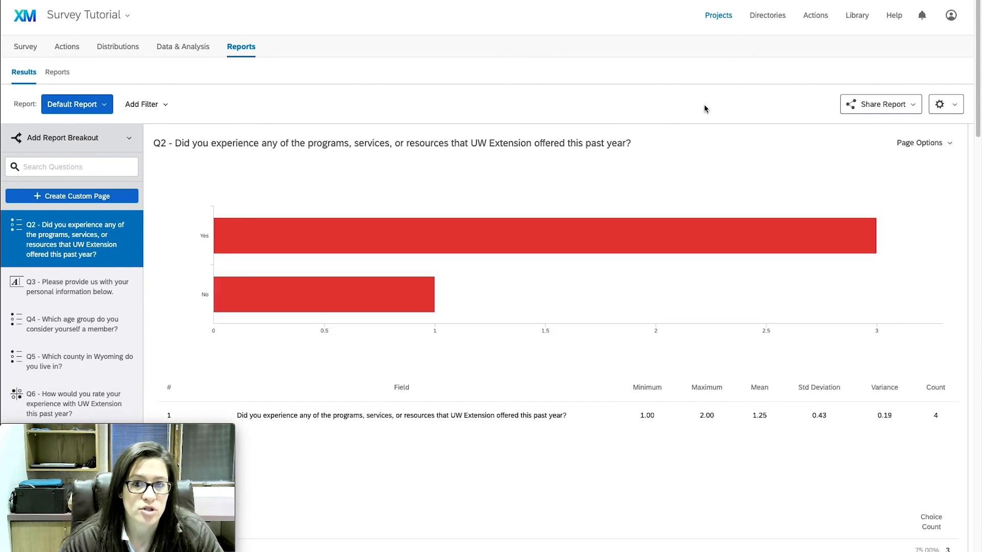
pyautogui.click(878, 109)
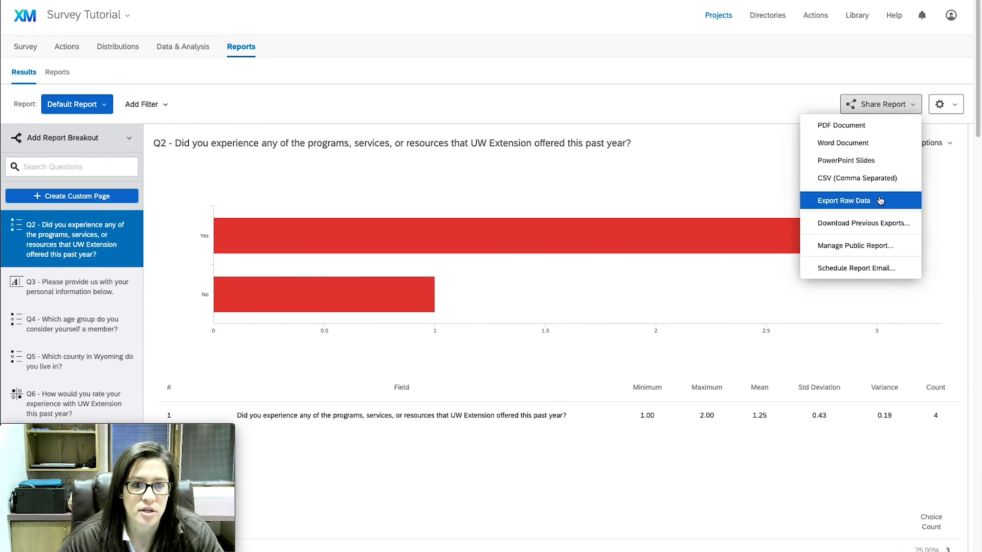
pyautogui.click(896, 105)
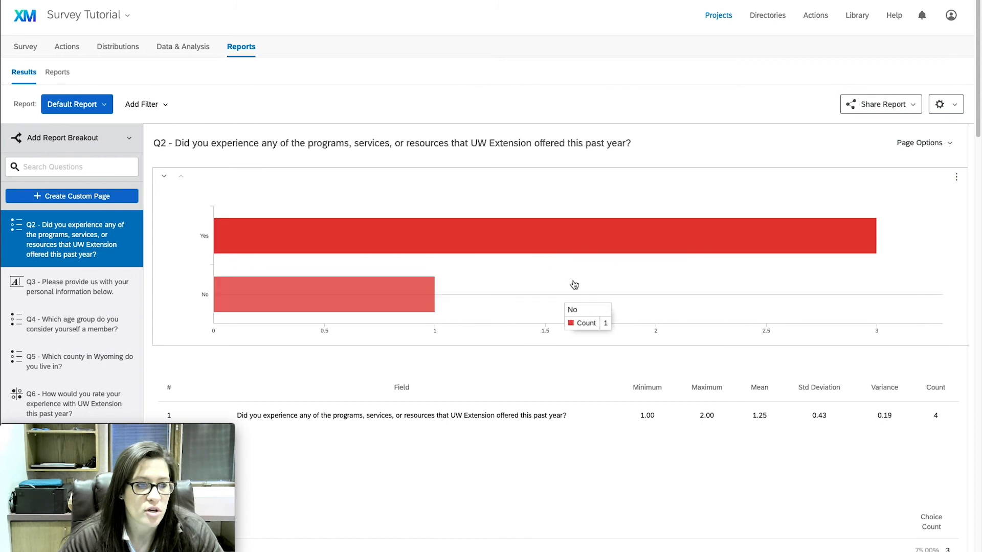
# Change the Q2 statistics table in the results report to a pie chart, then close its visualization settings
pyautogui.scroll(-3, 601, 282)
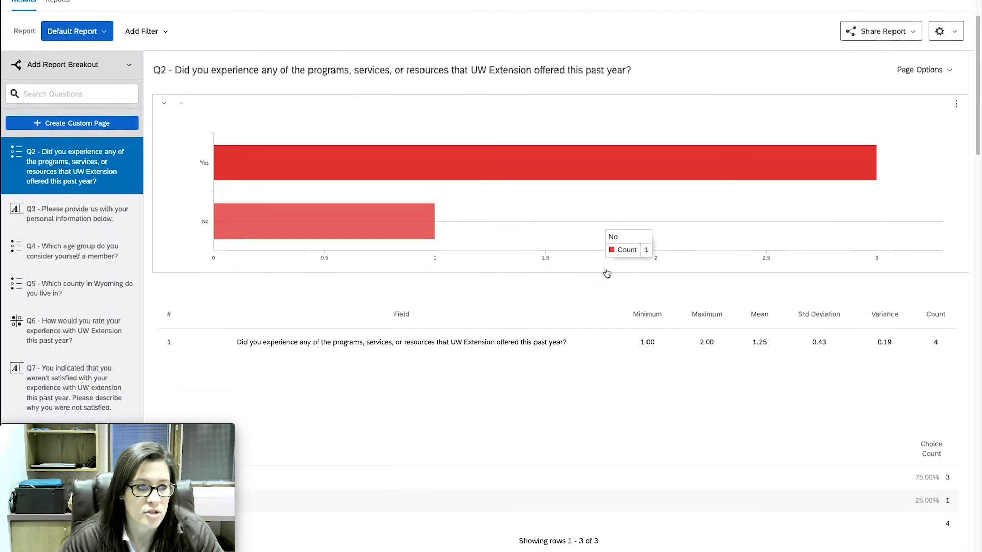
pyautogui.scroll(-2, 605, 272)
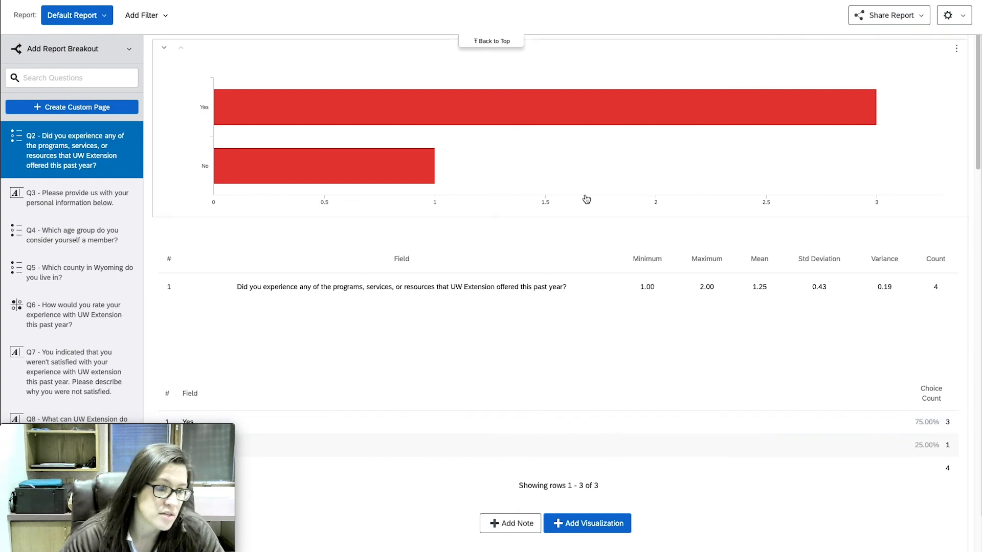
pyautogui.scroll(3, 557, 163)
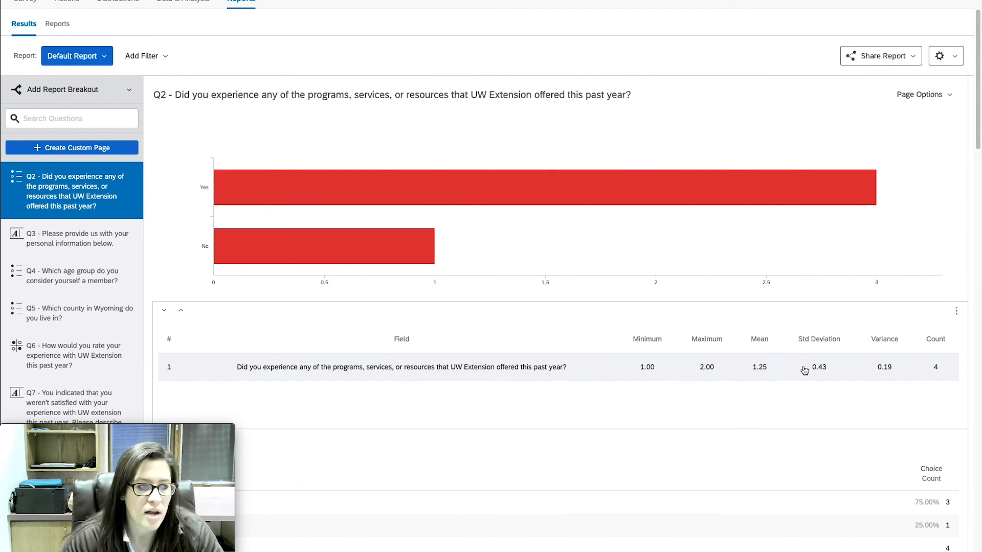
pyautogui.click(610, 375)
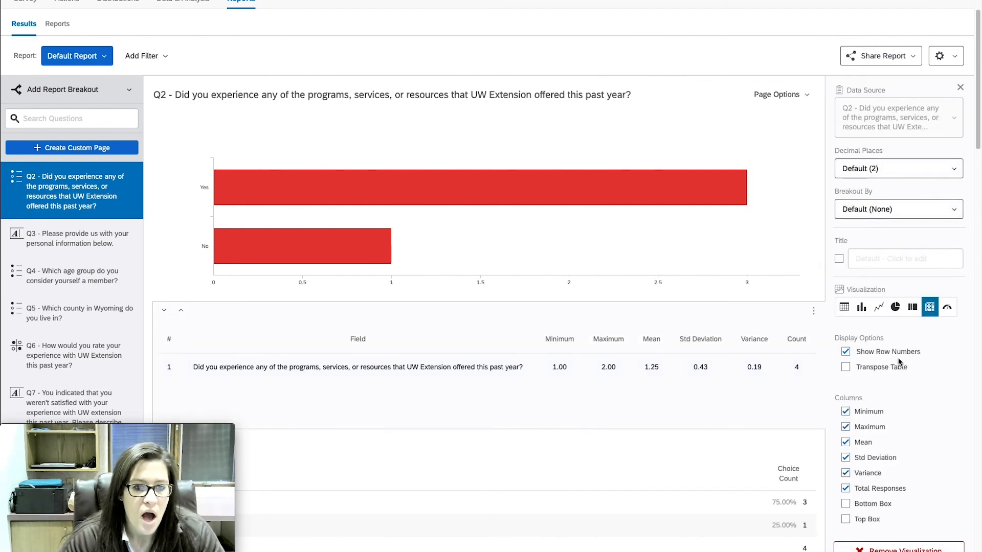
pyautogui.scroll(-1, 898, 358)
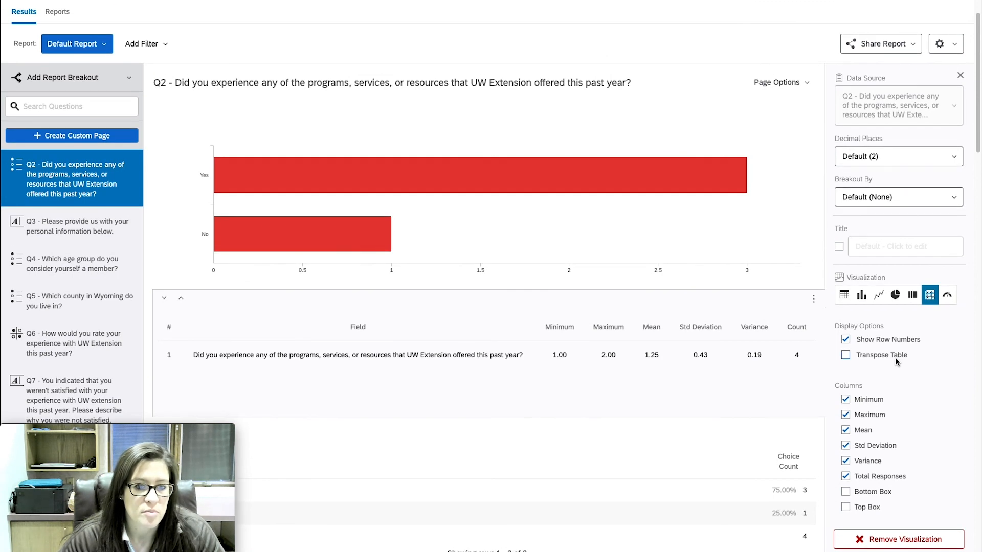
pyautogui.click(895, 296)
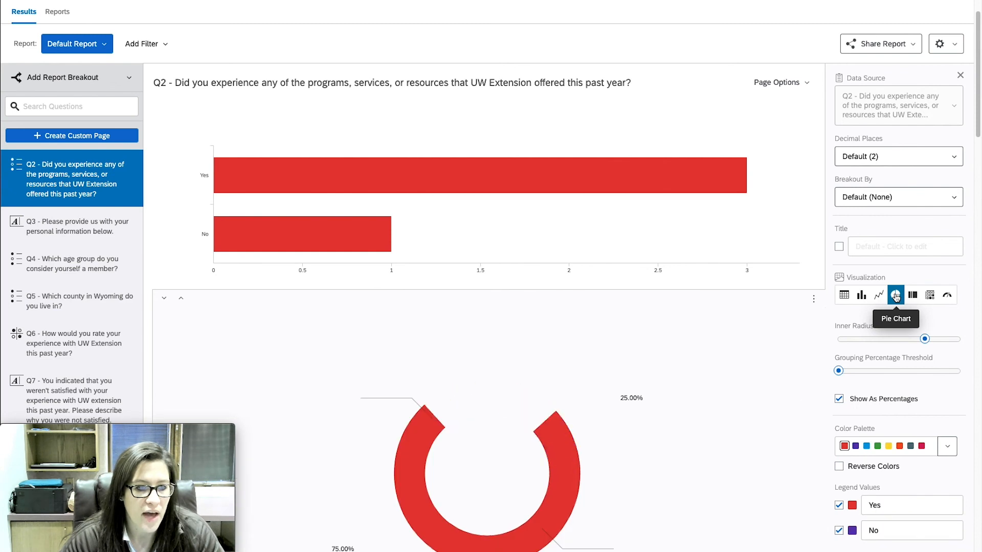
pyautogui.scroll(-2, 554, 409)
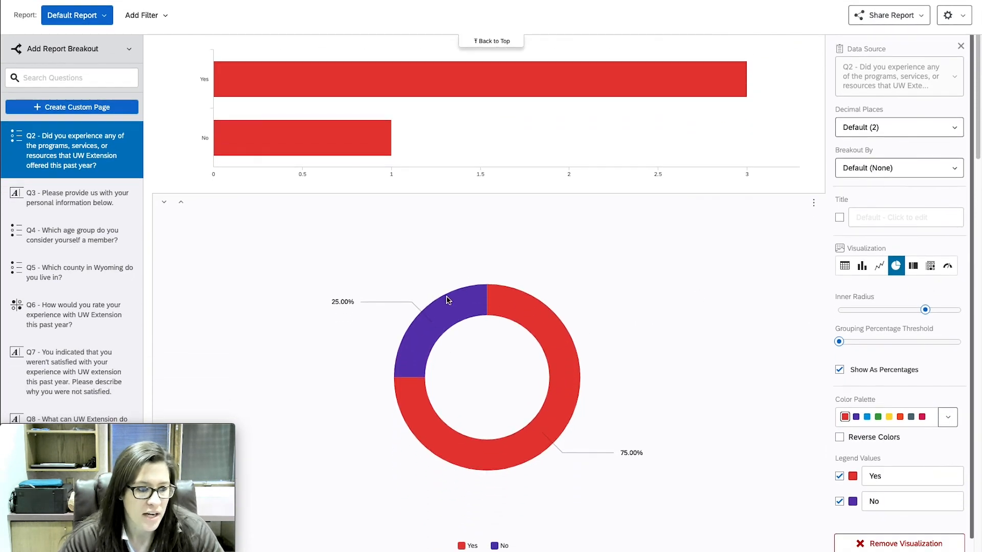
pyautogui.scroll(-1, 626, 341)
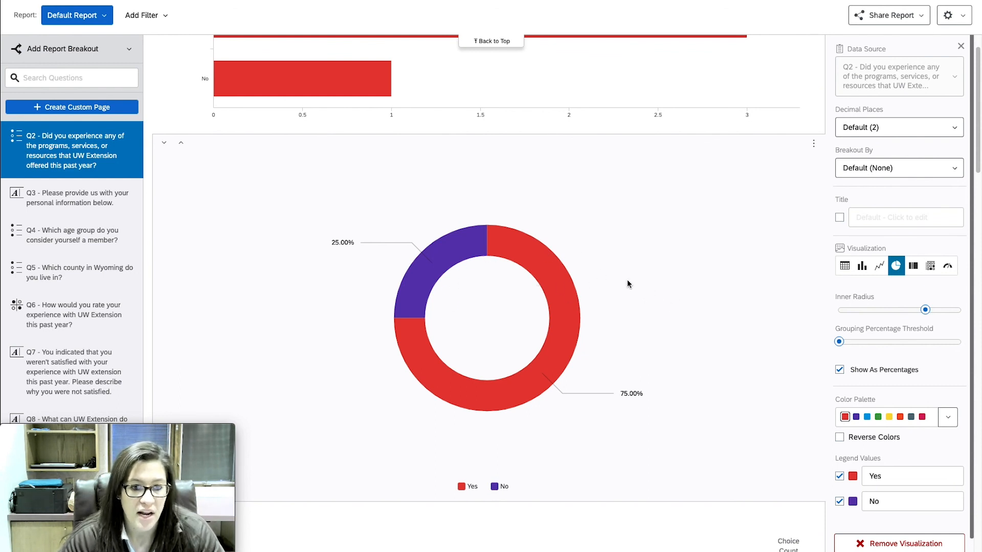
pyautogui.scroll(-1, 702, 281)
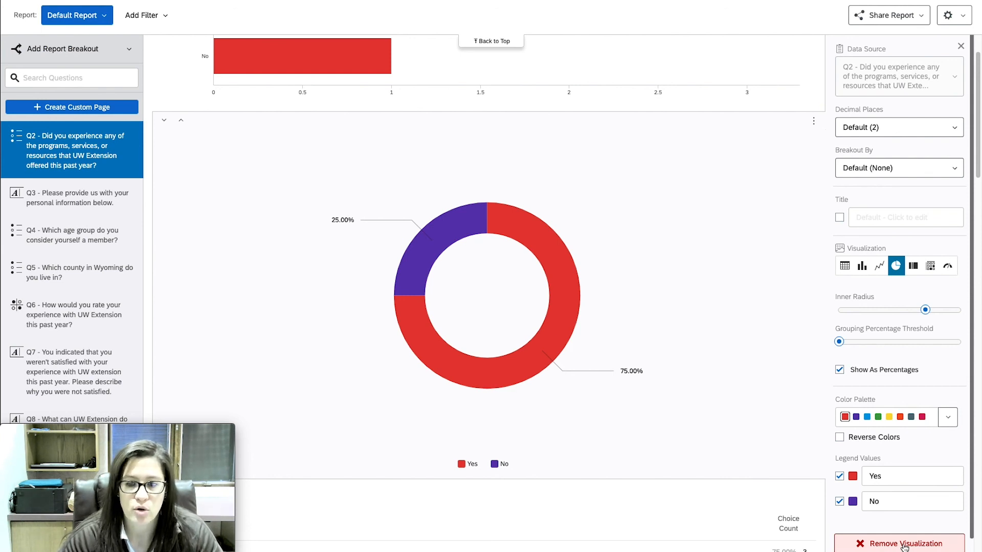
pyautogui.click(961, 47)
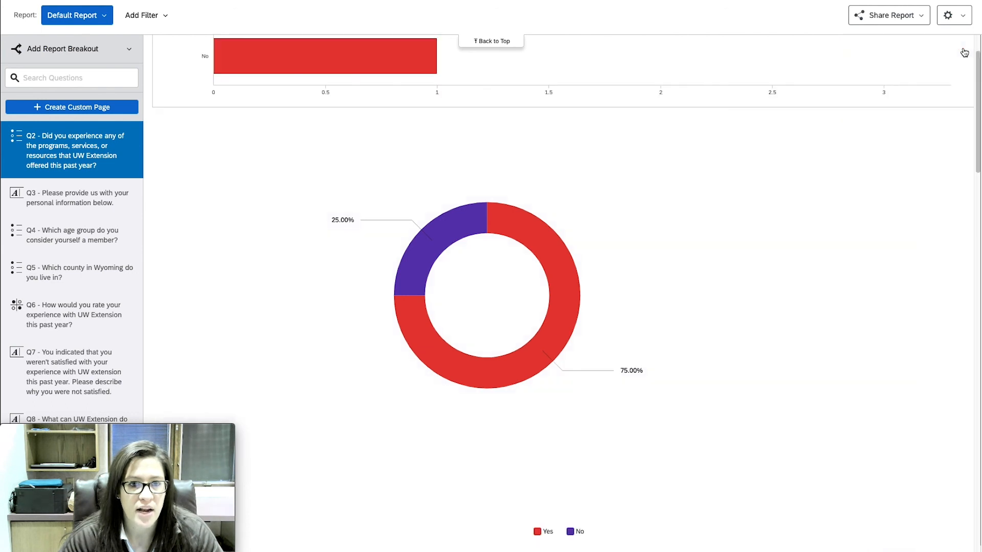
# Review the rest of the Q2 results and the report pages for Q3 personal information and Q4 age group
pyautogui.scroll(-8, 689, 249)
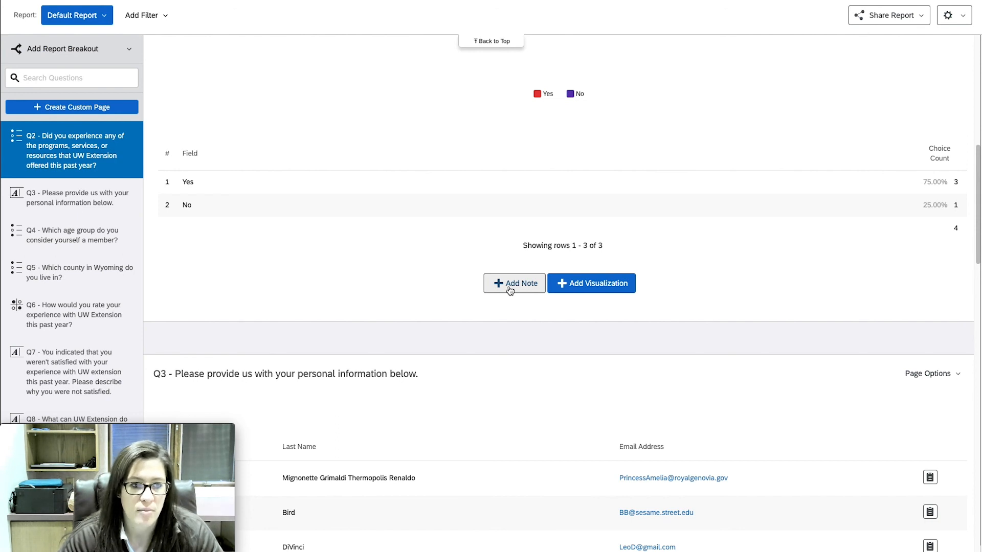
pyautogui.scroll(-4, 509, 290)
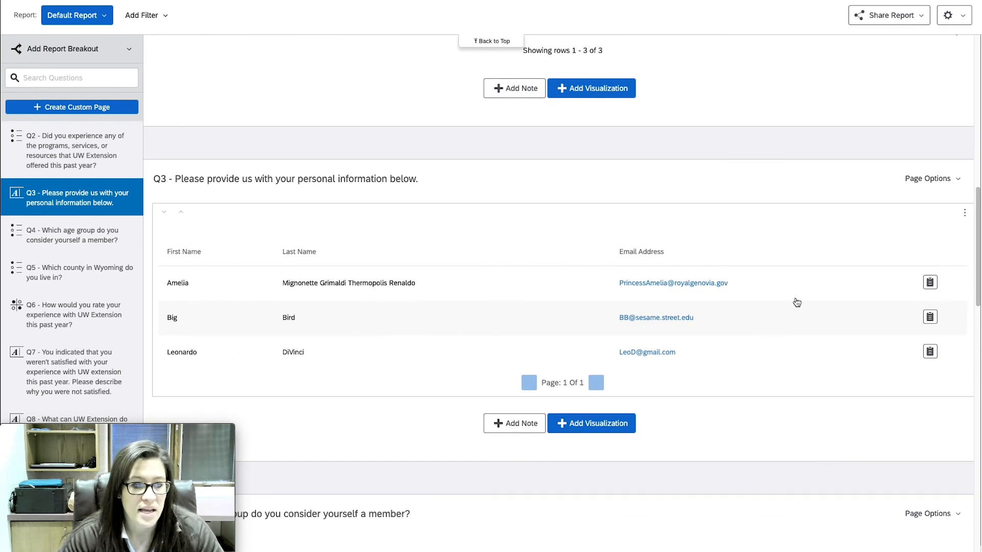
pyautogui.scroll(-6, 796, 301)
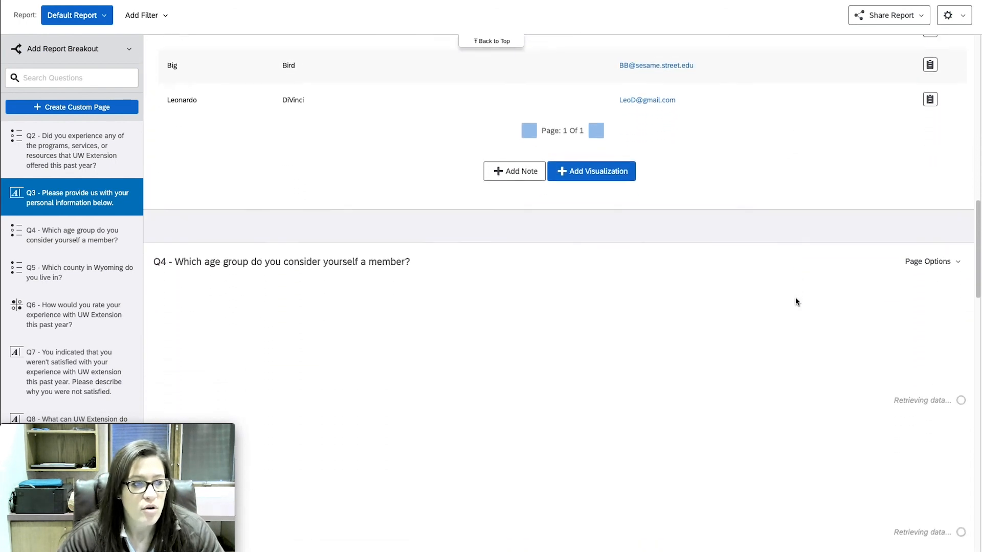
pyautogui.scroll(-5, 797, 302)
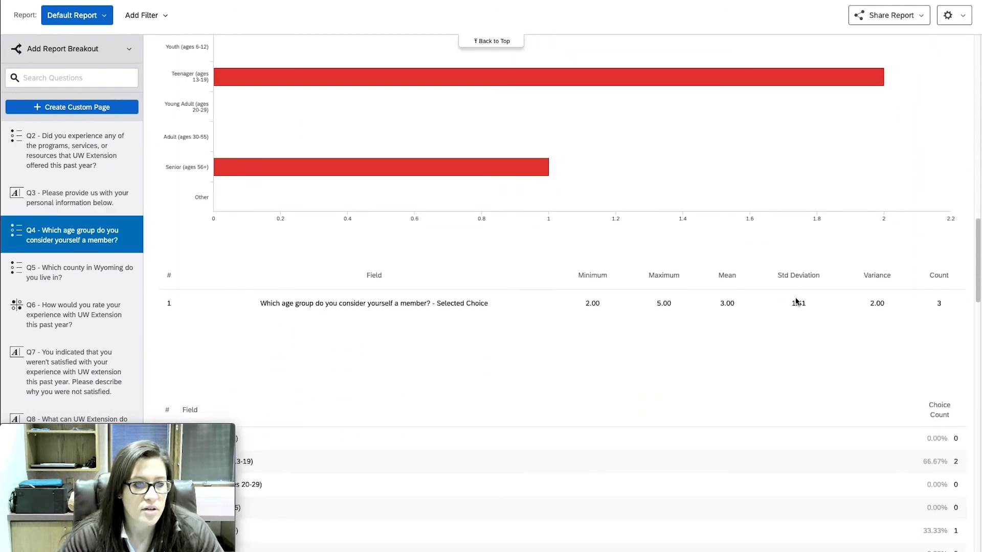
pyautogui.scroll(-4, 795, 301)
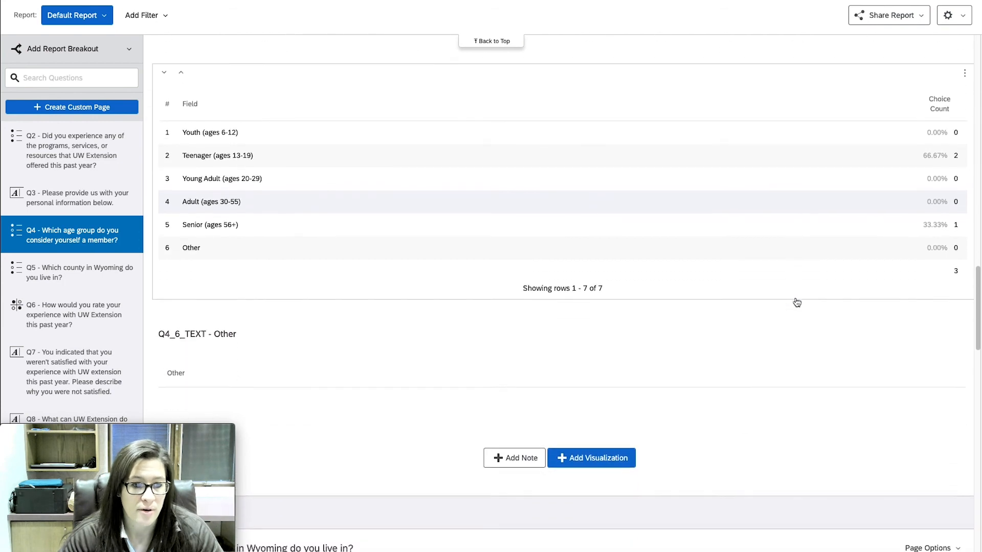
pyautogui.scroll(-2, 795, 302)
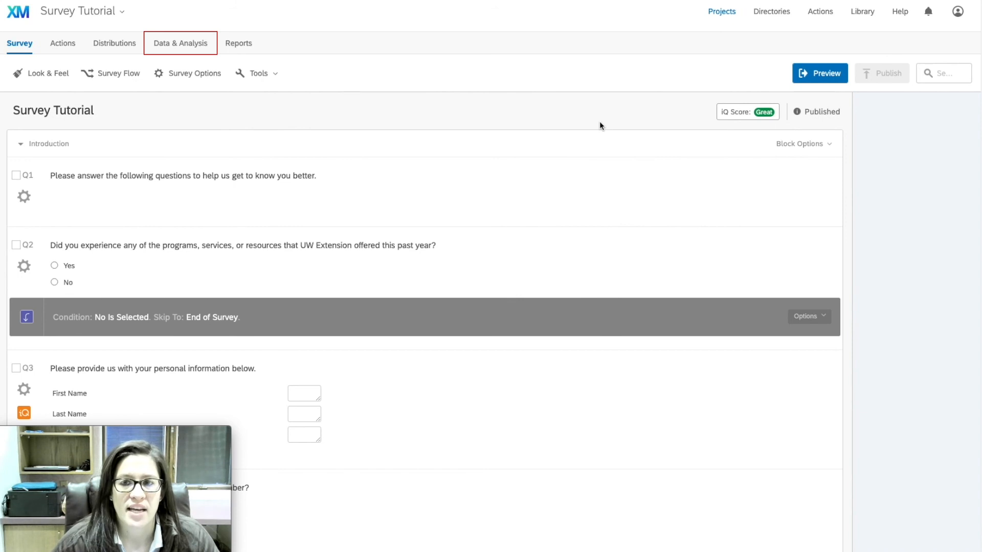
# View the survey's recorded response data and toggle response editing on and back off
pyautogui.click(172, 45)
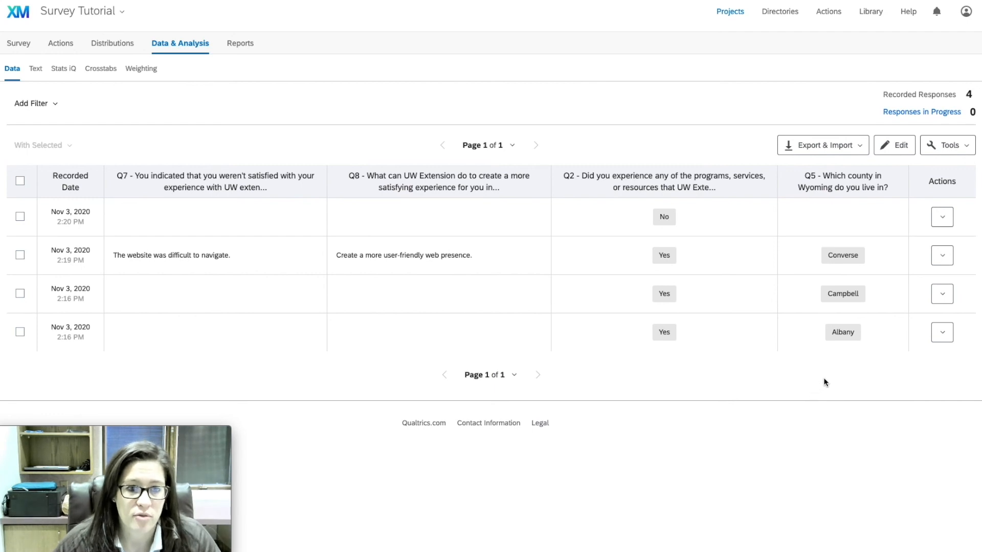
pyautogui.click(905, 149)
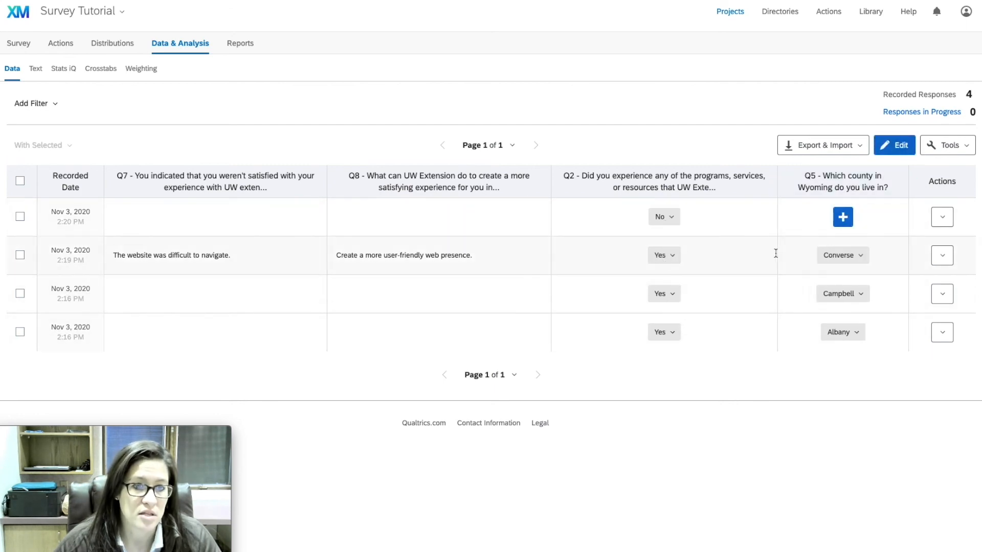
pyautogui.click(902, 151)
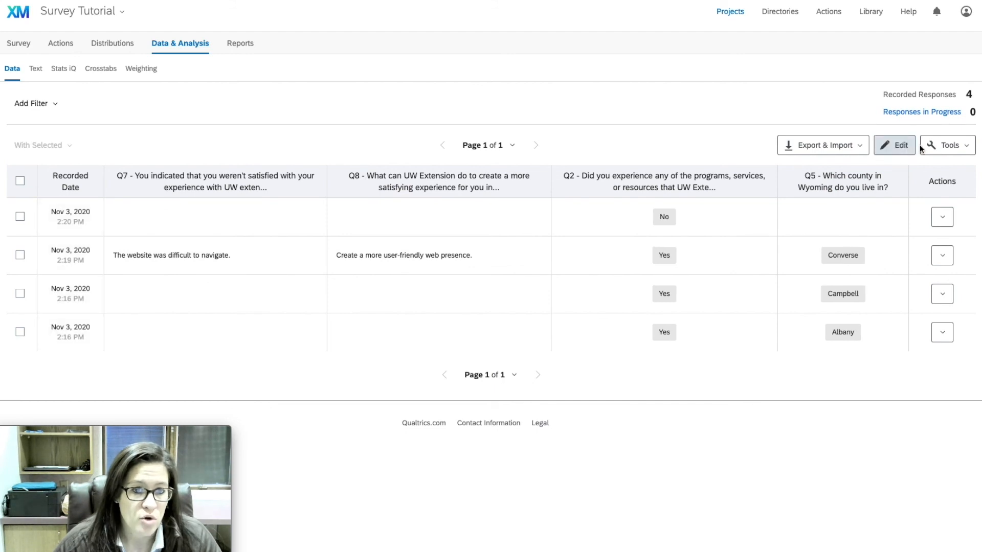
# Examine the response table's tools, including the data deletion options and the choice of displayed question columns
pyautogui.click(945, 148)
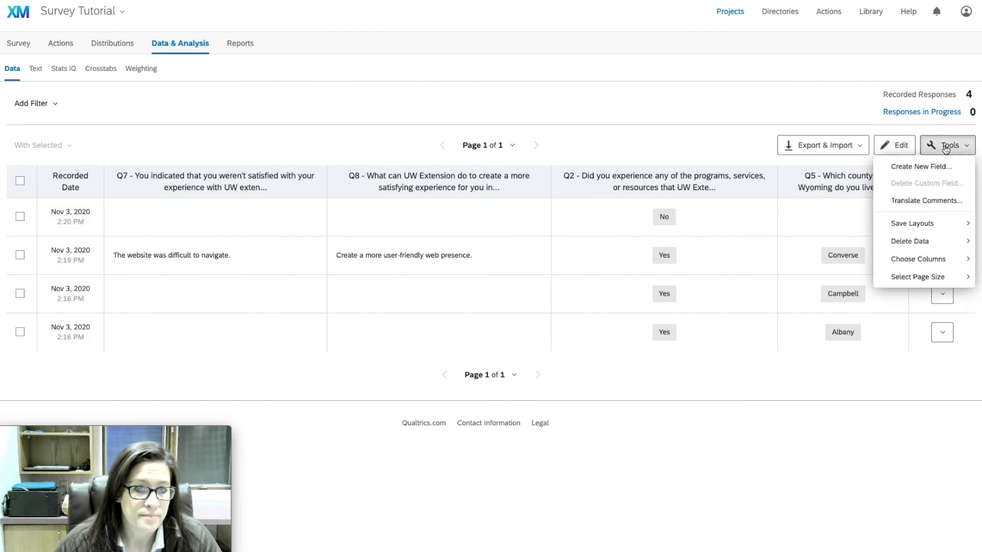
pyautogui.moveTo(946, 225)
pyautogui.moveTo(947, 243)
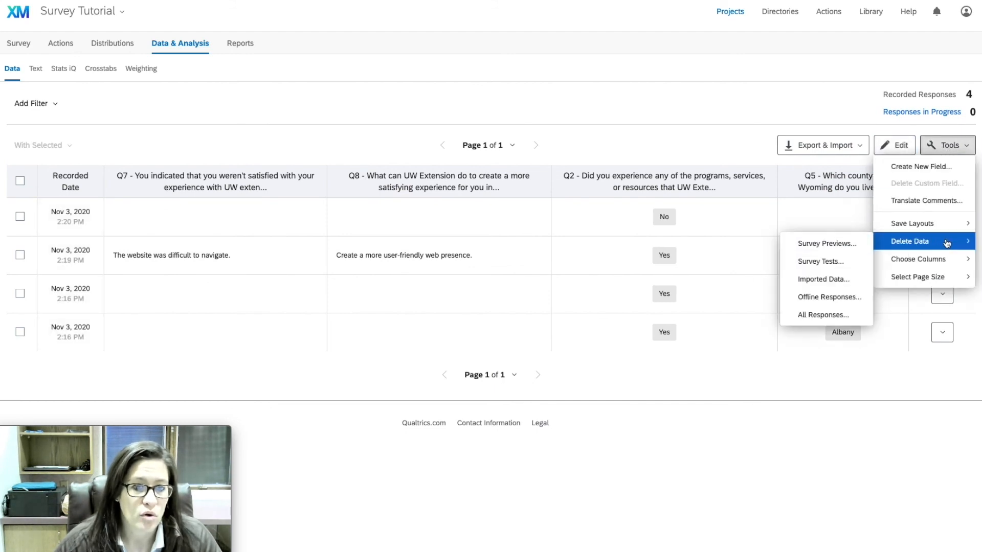
pyautogui.moveTo(943, 261)
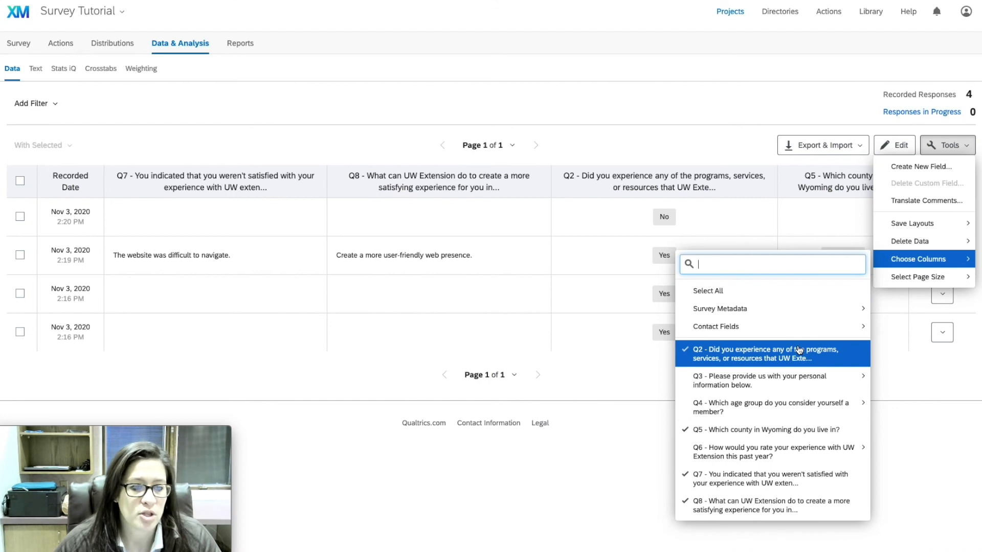
pyautogui.moveTo(793, 383)
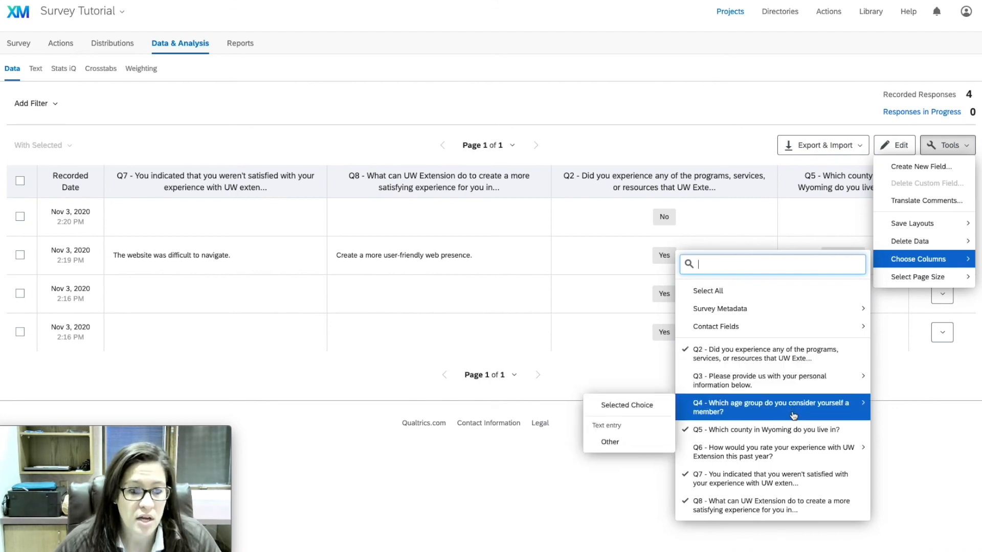
pyautogui.moveTo(748, 455)
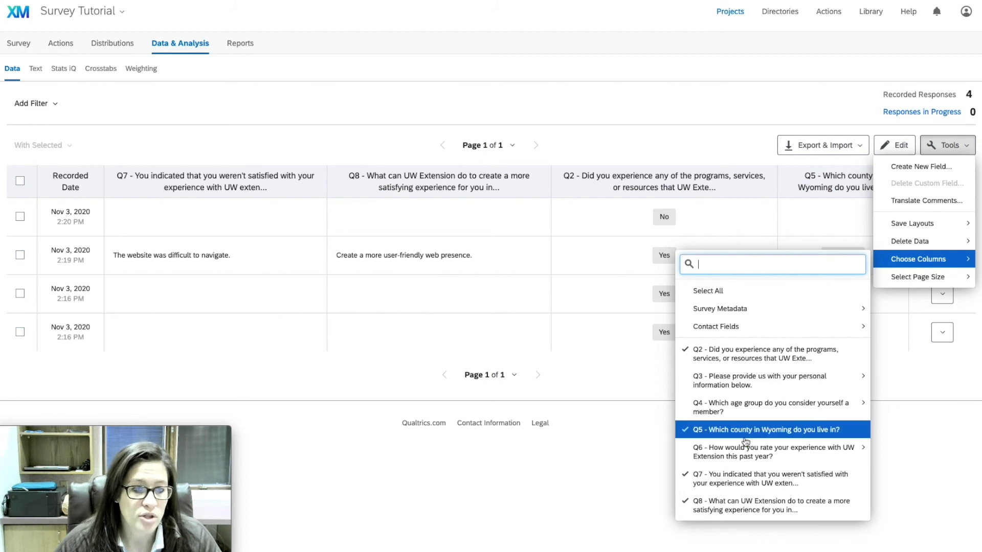
pyautogui.moveTo(745, 387)
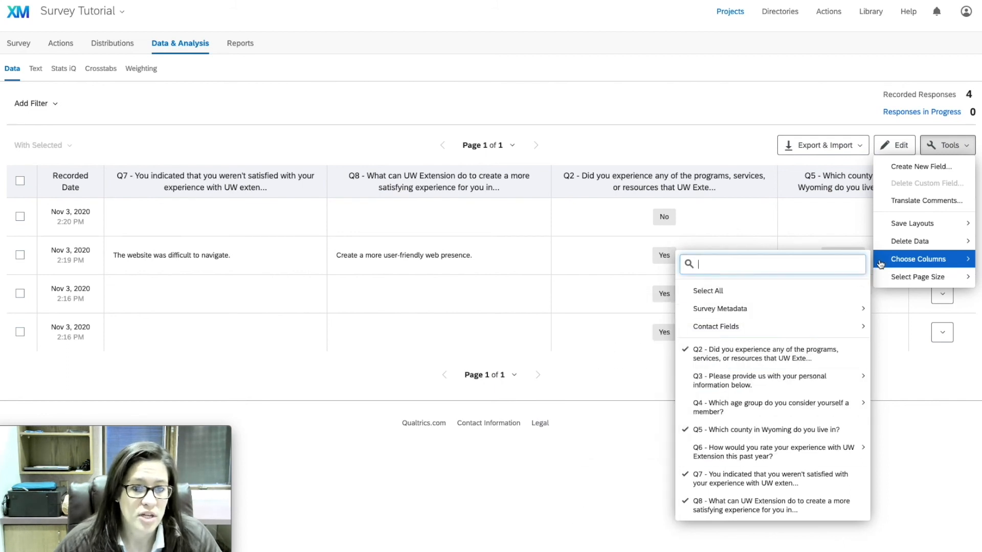
pyautogui.click(950, 148)
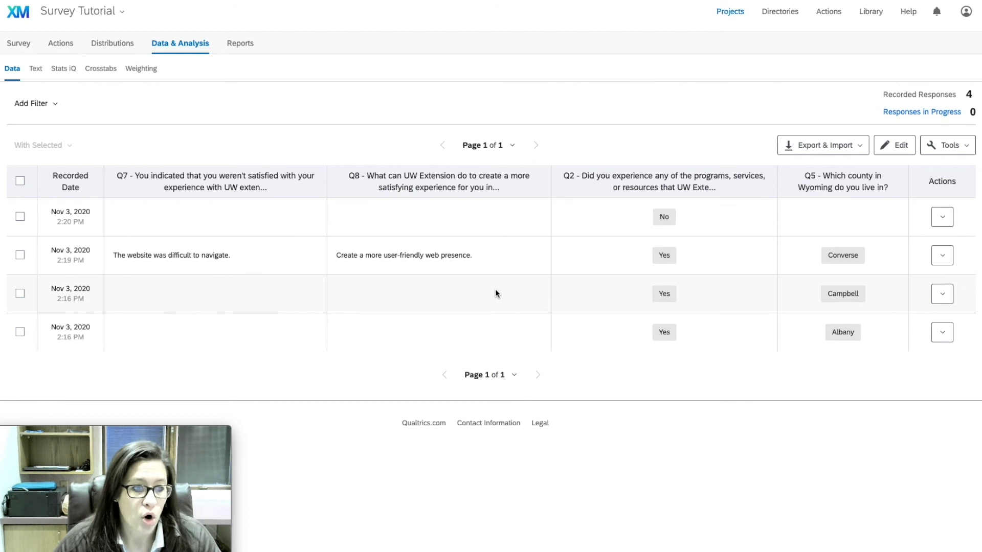
# Open the individual response from Albany county and review its answers and location data
pyautogui.click(579, 332)
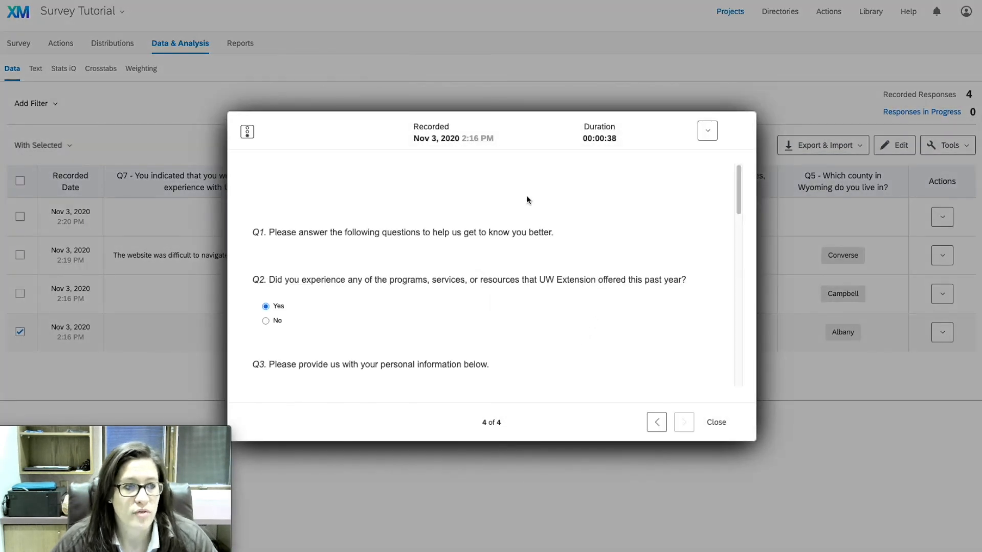
pyautogui.scroll(-3, 524, 211)
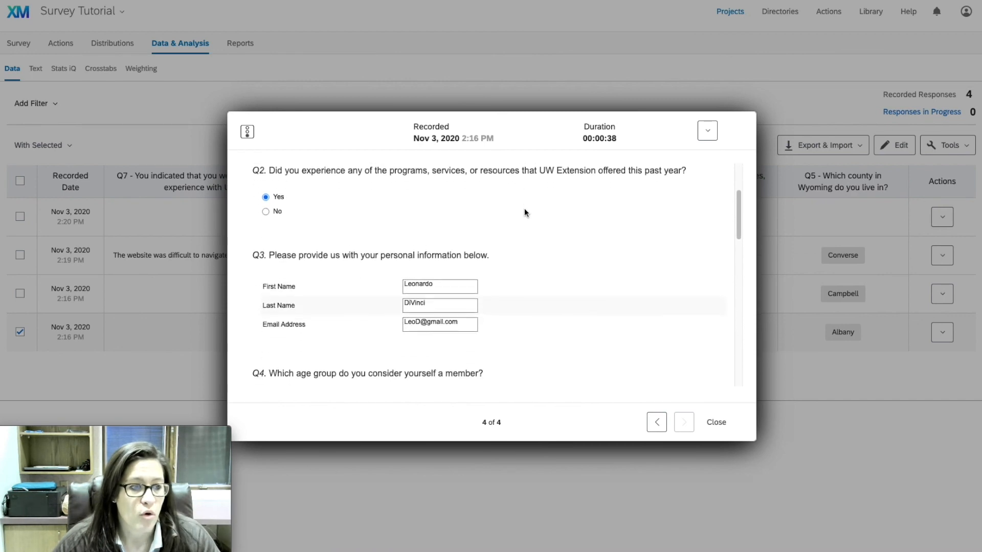
pyautogui.scroll(-7, 524, 211)
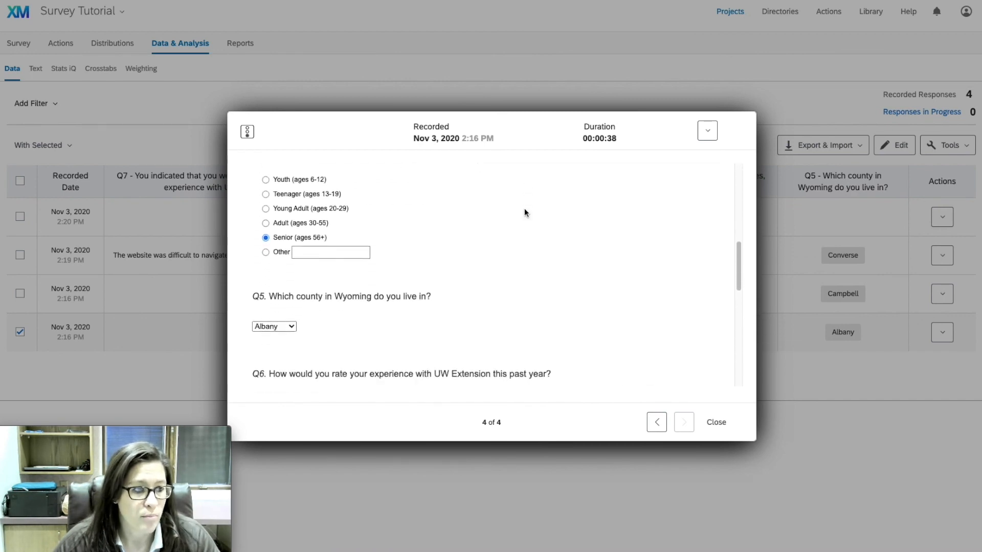
pyautogui.scroll(-8, 524, 212)
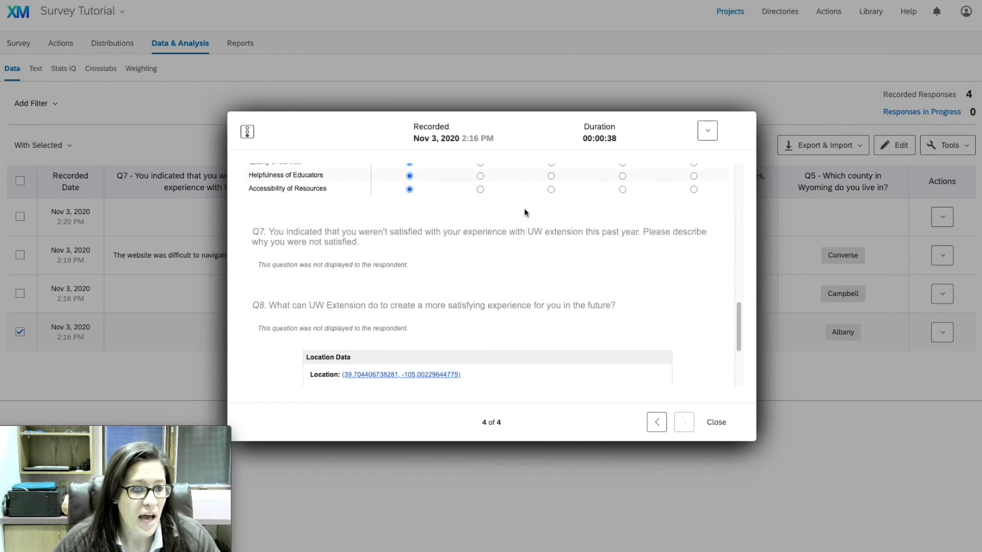
pyautogui.scroll(-2, 524, 212)
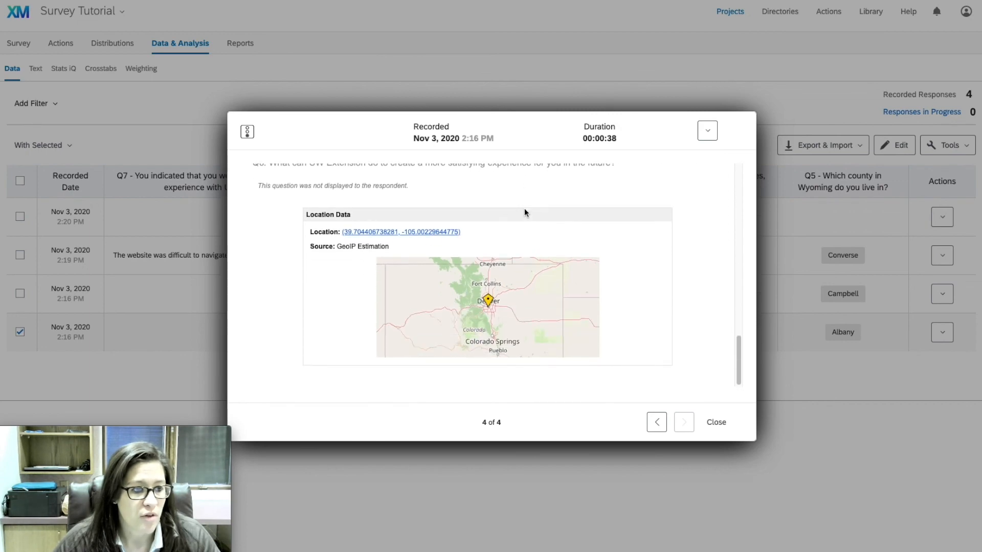
pyautogui.scroll(15, 524, 212)
pyautogui.scroll(-4, 523, 207)
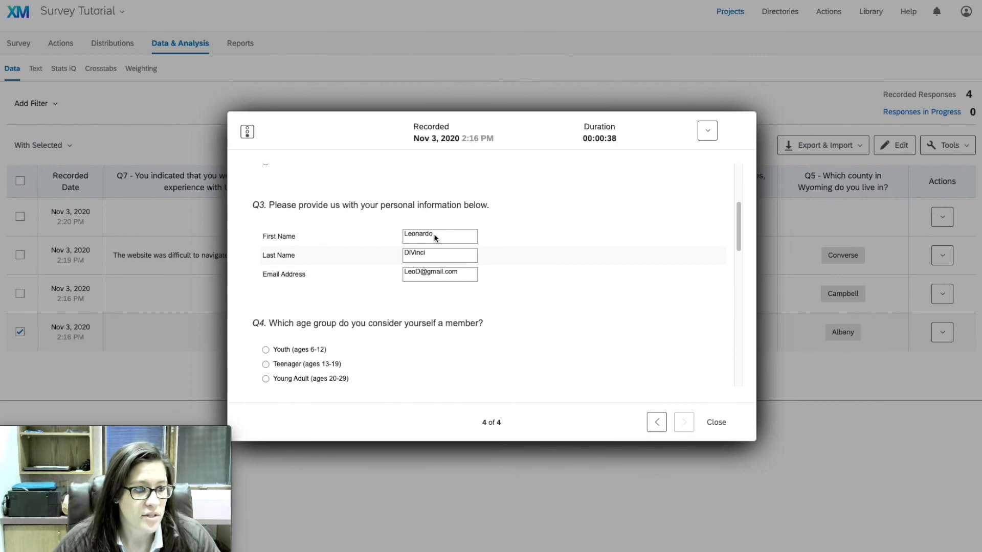
# Close the open individual response and add the Q3 First Name field as a column between Q7 and Q8 in the response table
pyautogui.scroll(3, 587, 238)
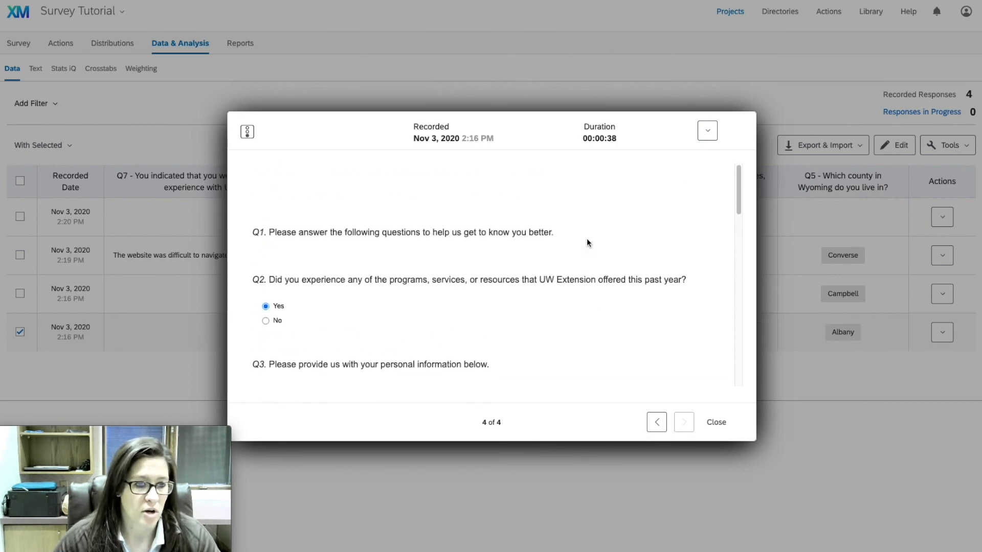
pyautogui.click(716, 422)
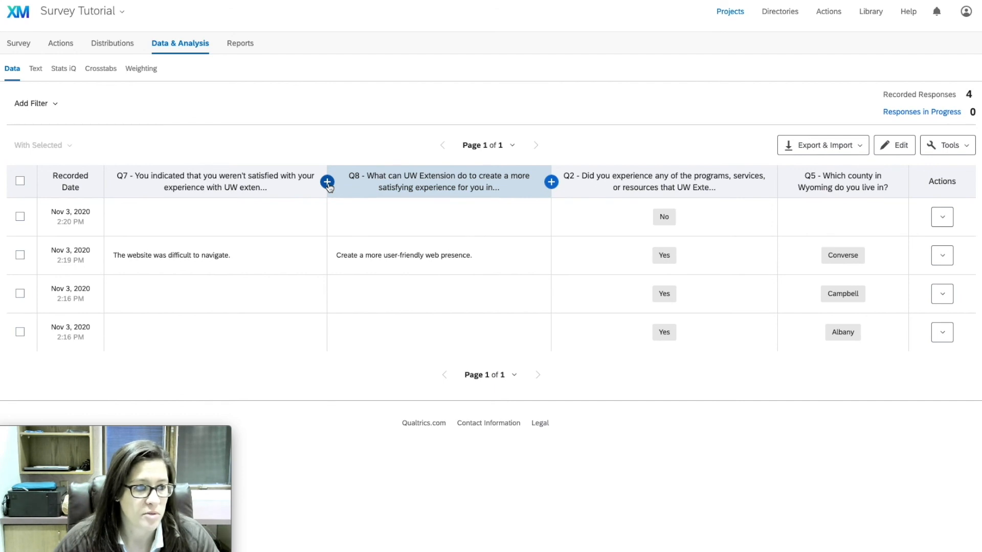
pyautogui.click(327, 183)
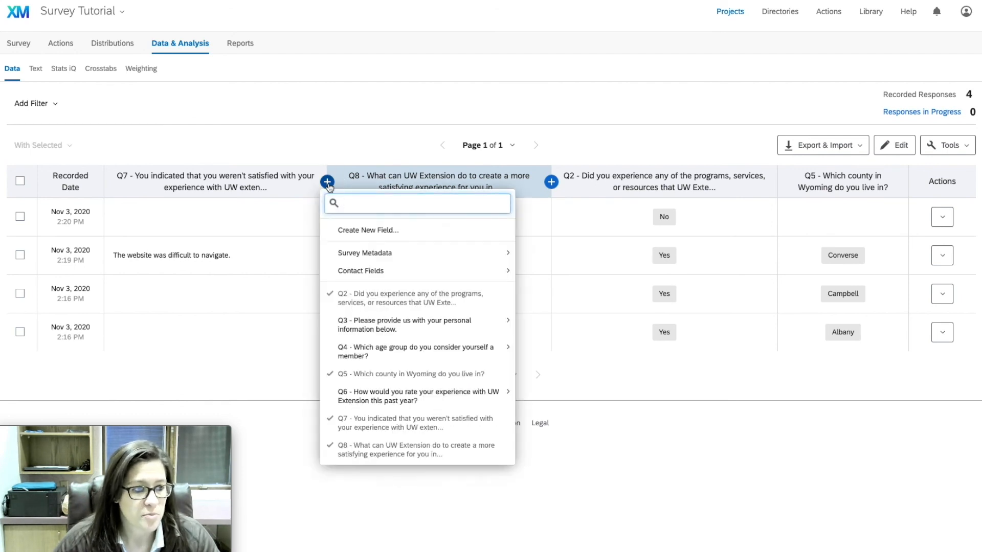
pyautogui.click(394, 253)
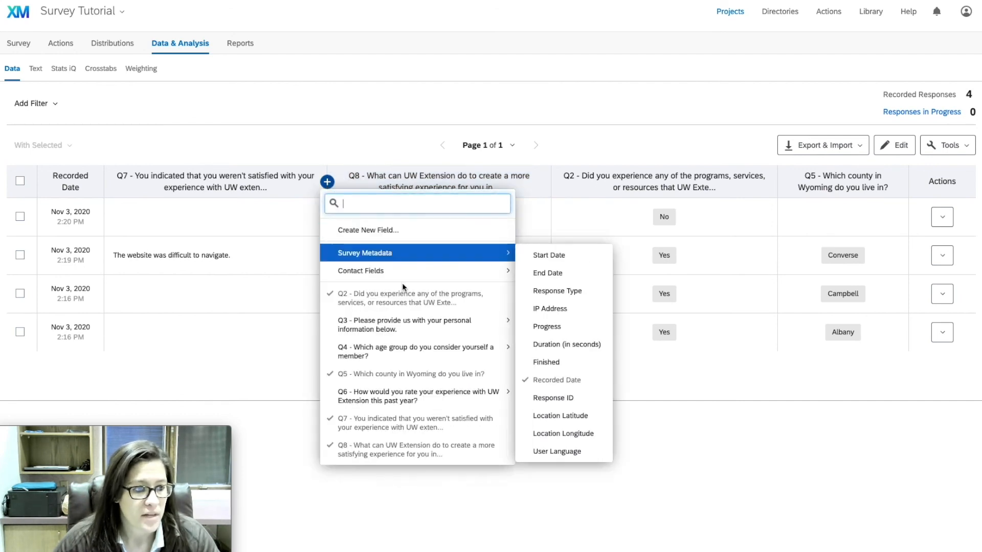
pyautogui.click(417, 326)
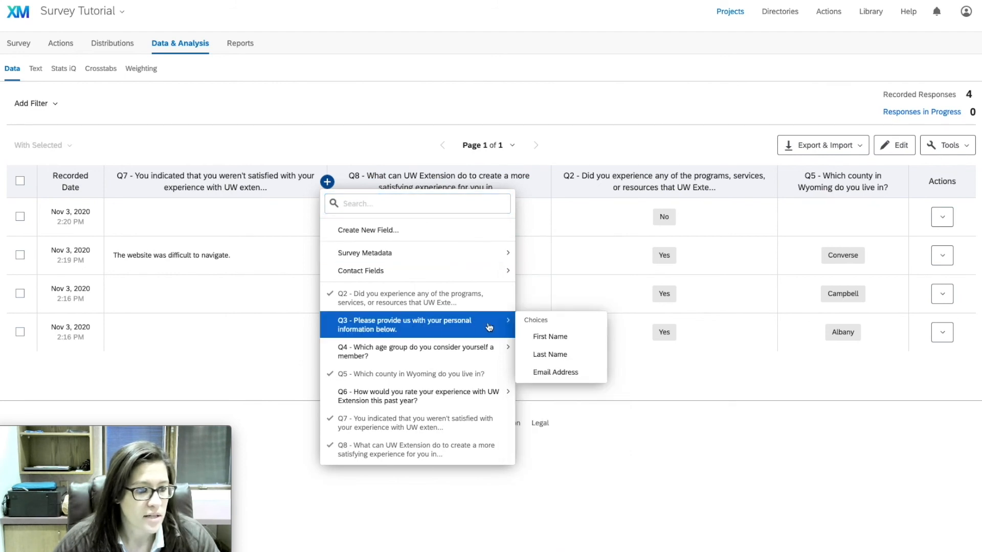
pyautogui.click(577, 337)
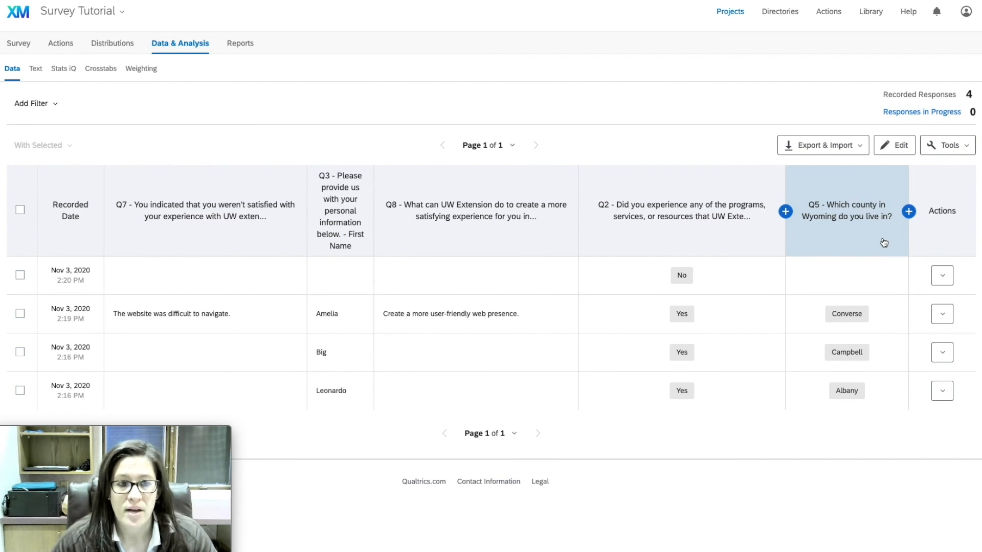
# Examine the data export formats, try the Excel export with Download all fields turned off, and close the export dialog without downloading
pyautogui.click(859, 147)
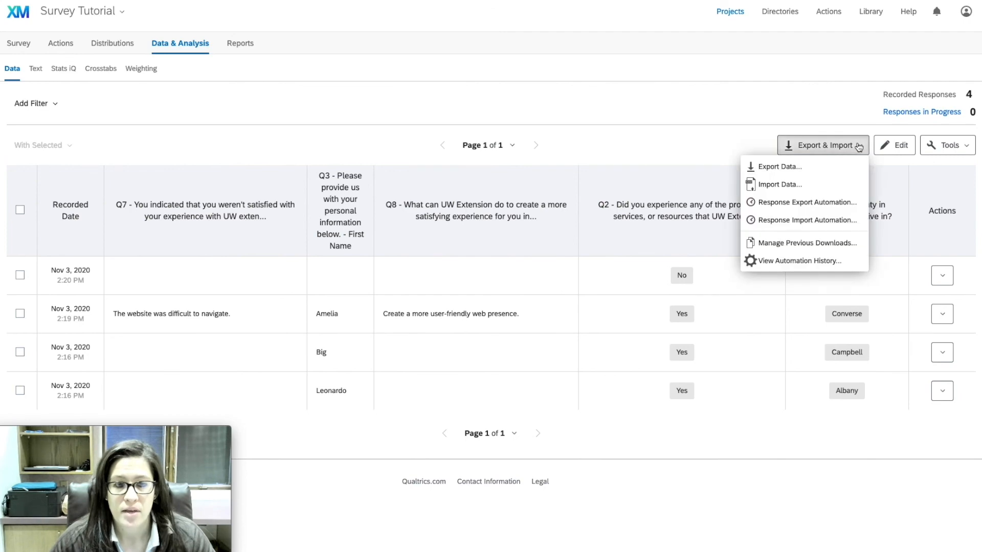
pyautogui.click(837, 168)
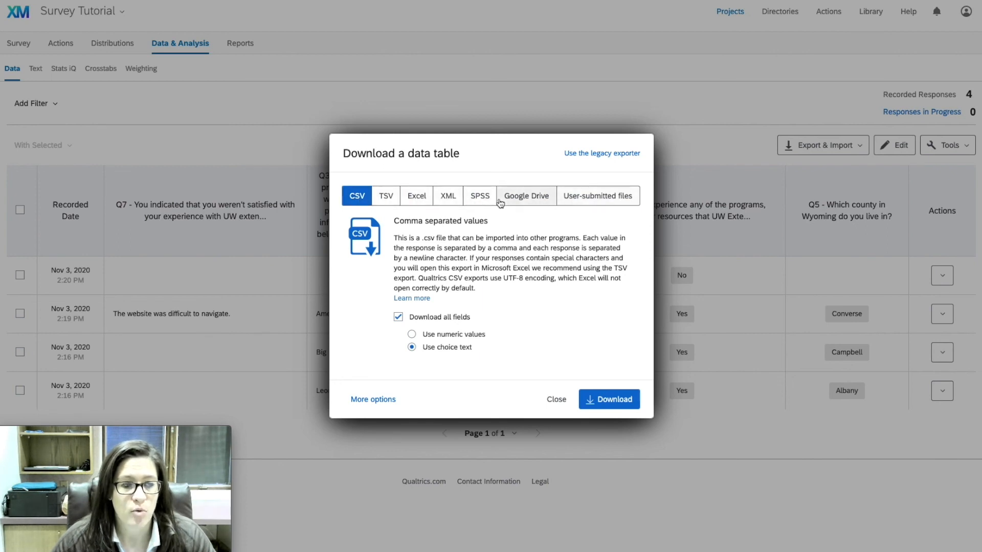
pyautogui.click(421, 199)
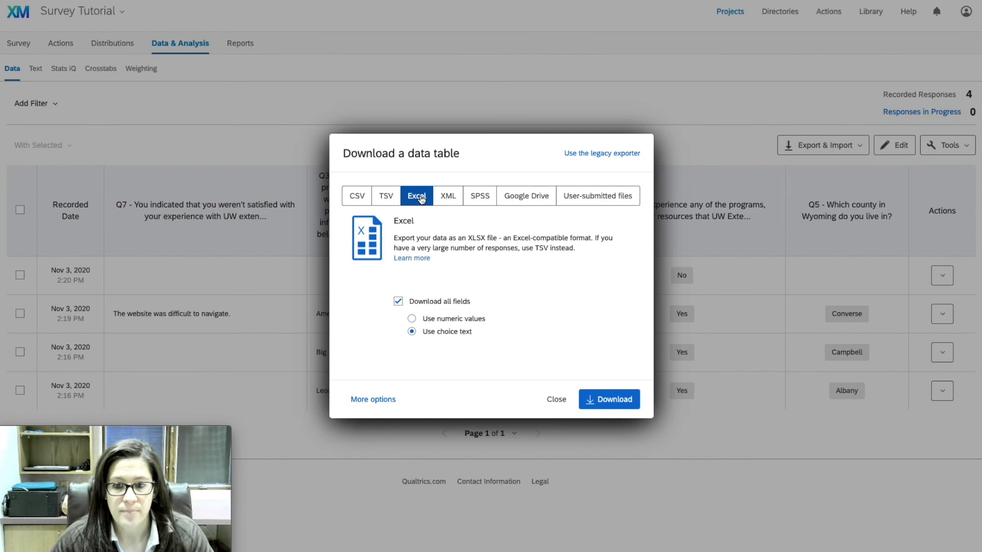
pyautogui.click(398, 302)
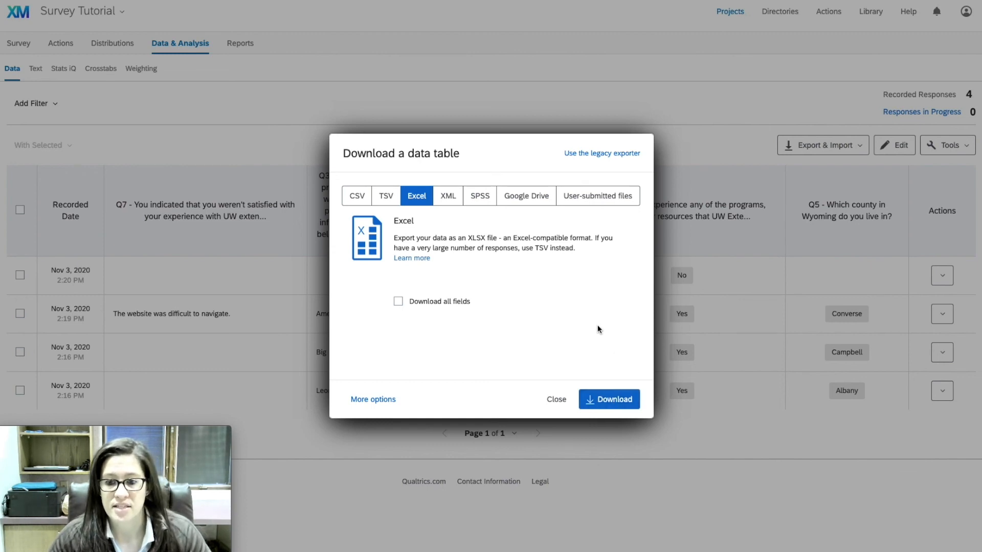
pyautogui.click(557, 400)
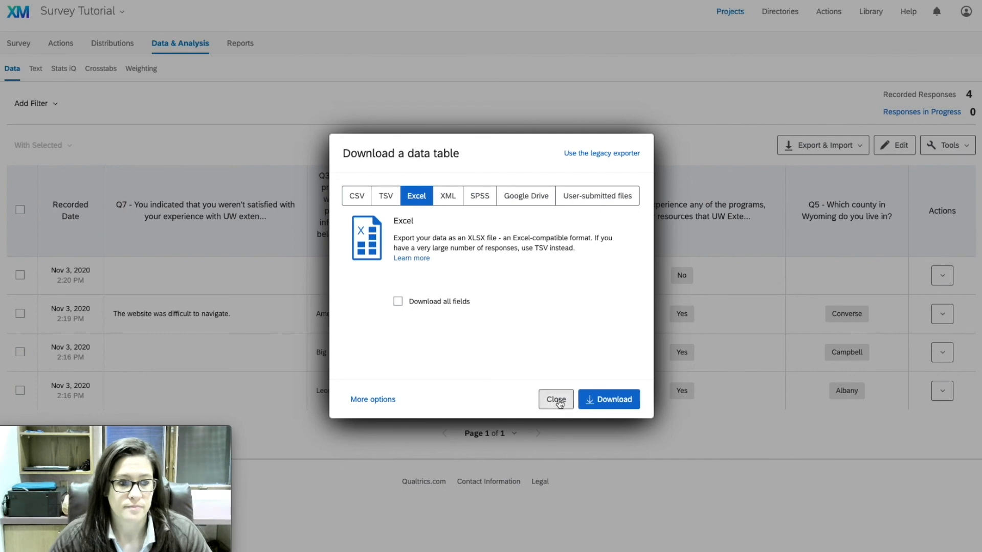